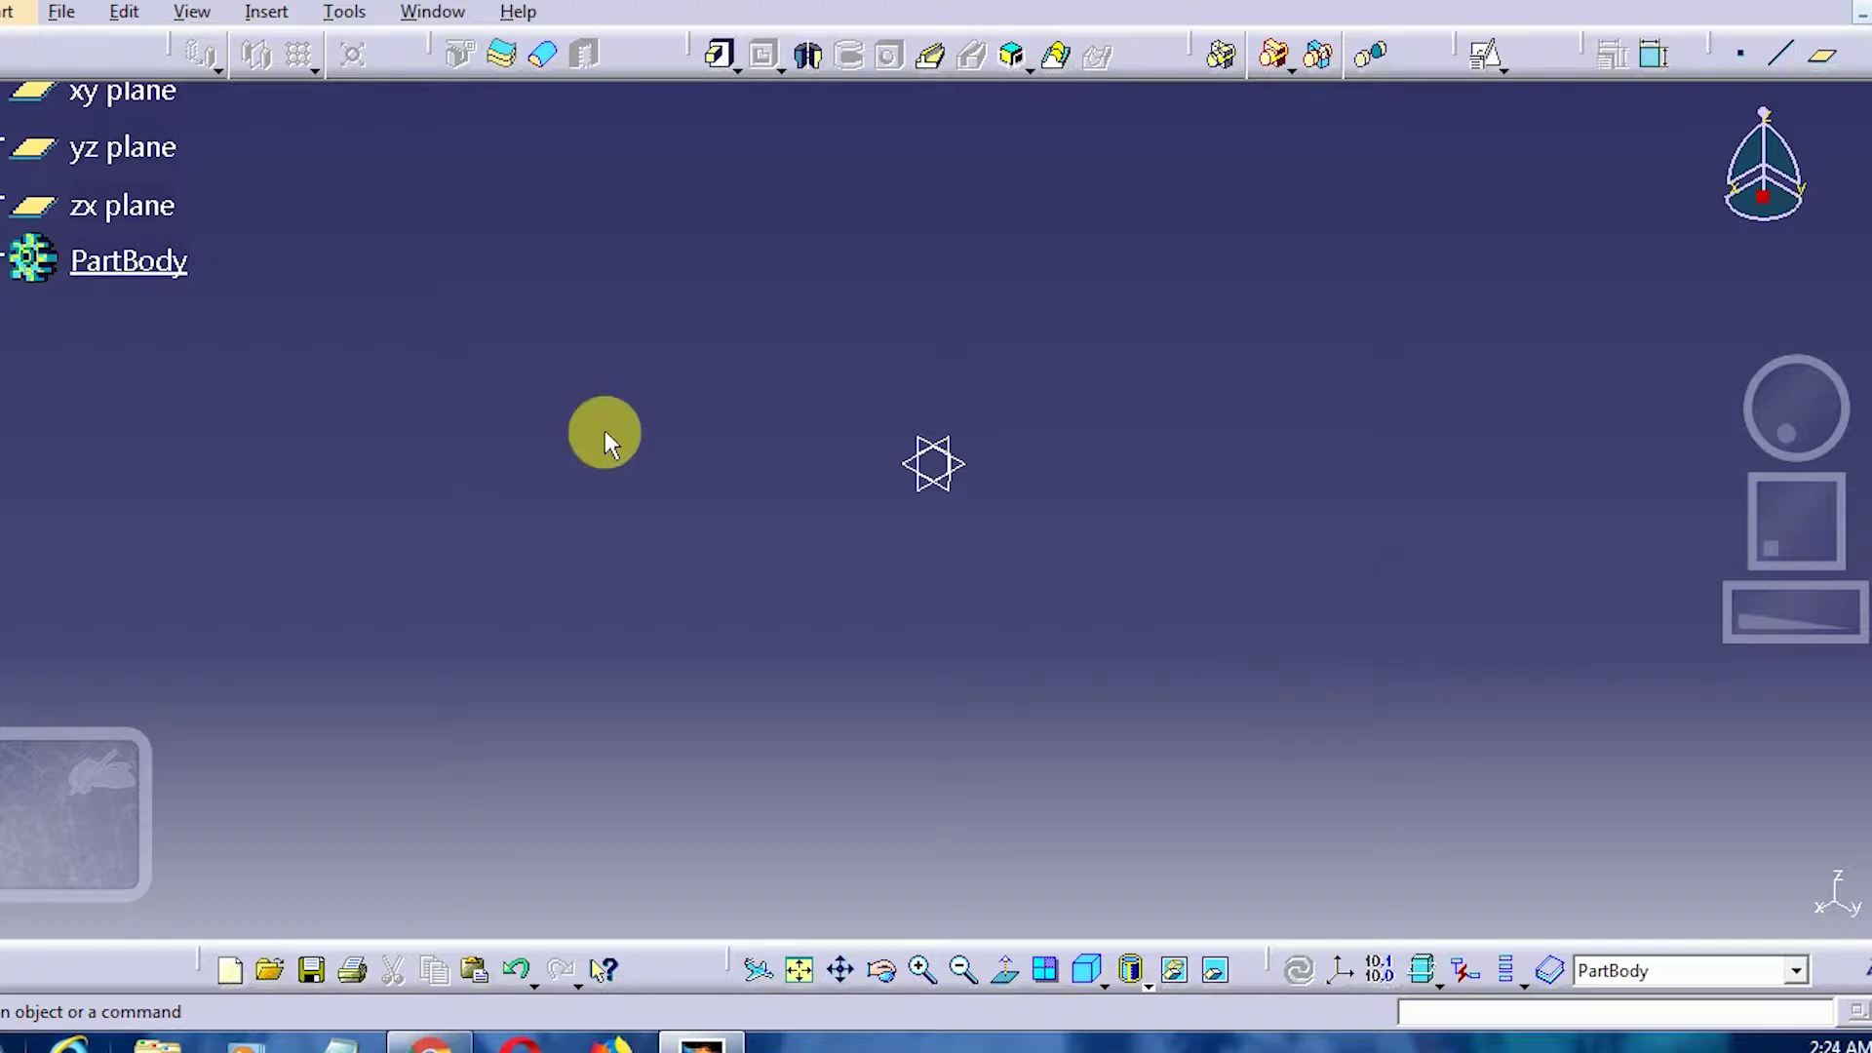
- Create a positioned sketch on the yz plane and enter the Sketcher
click(949, 495)
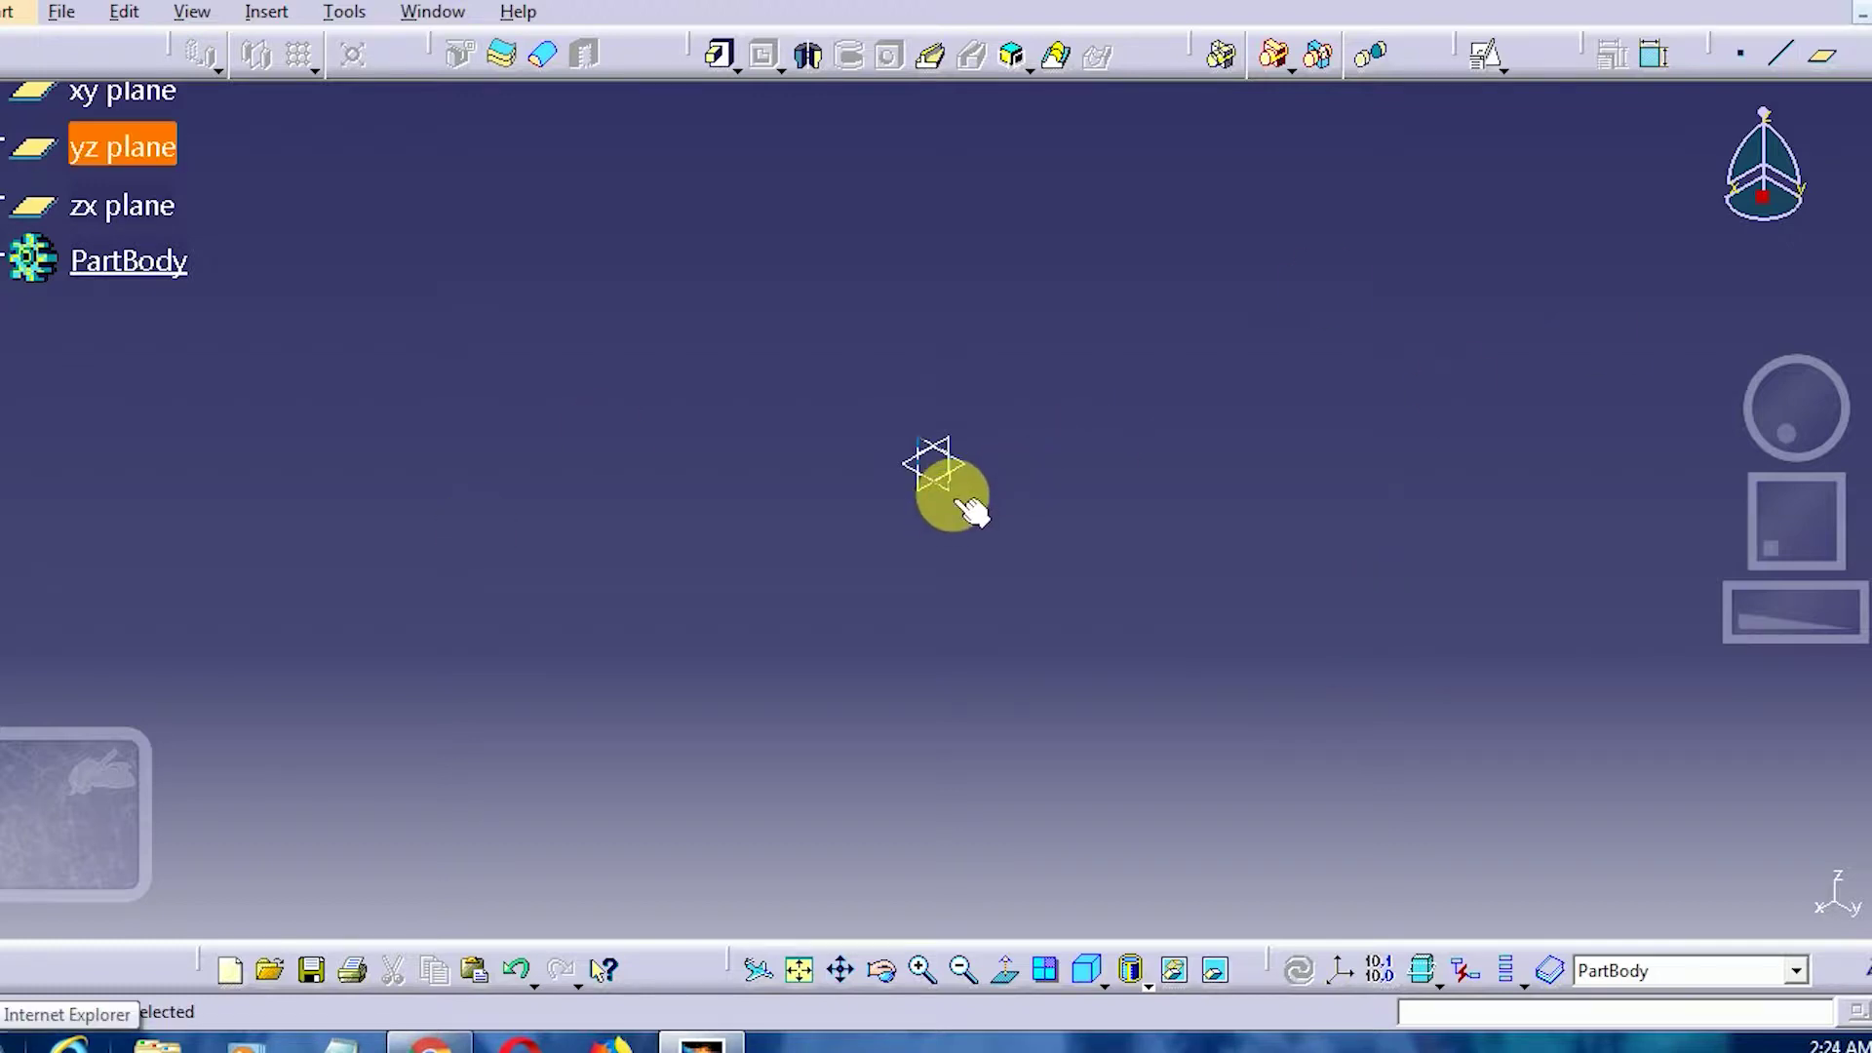
click(1490, 58)
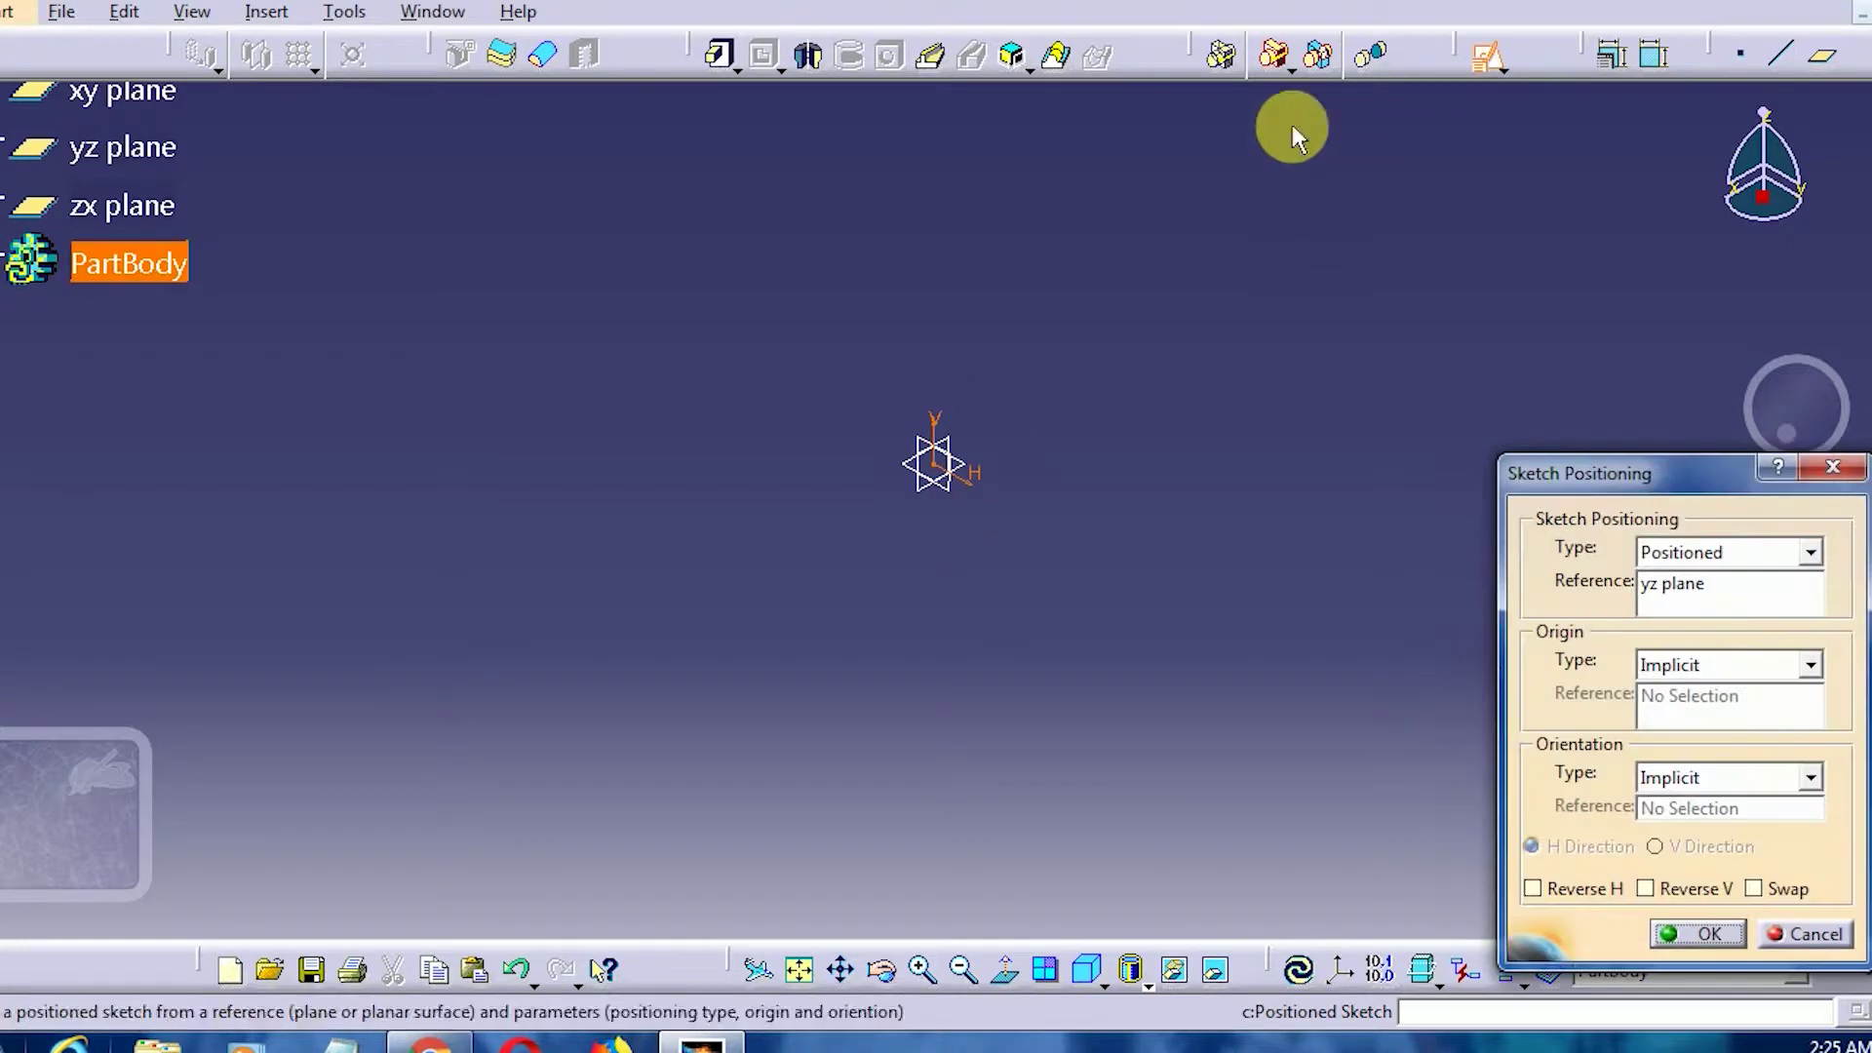
click(1701, 935)
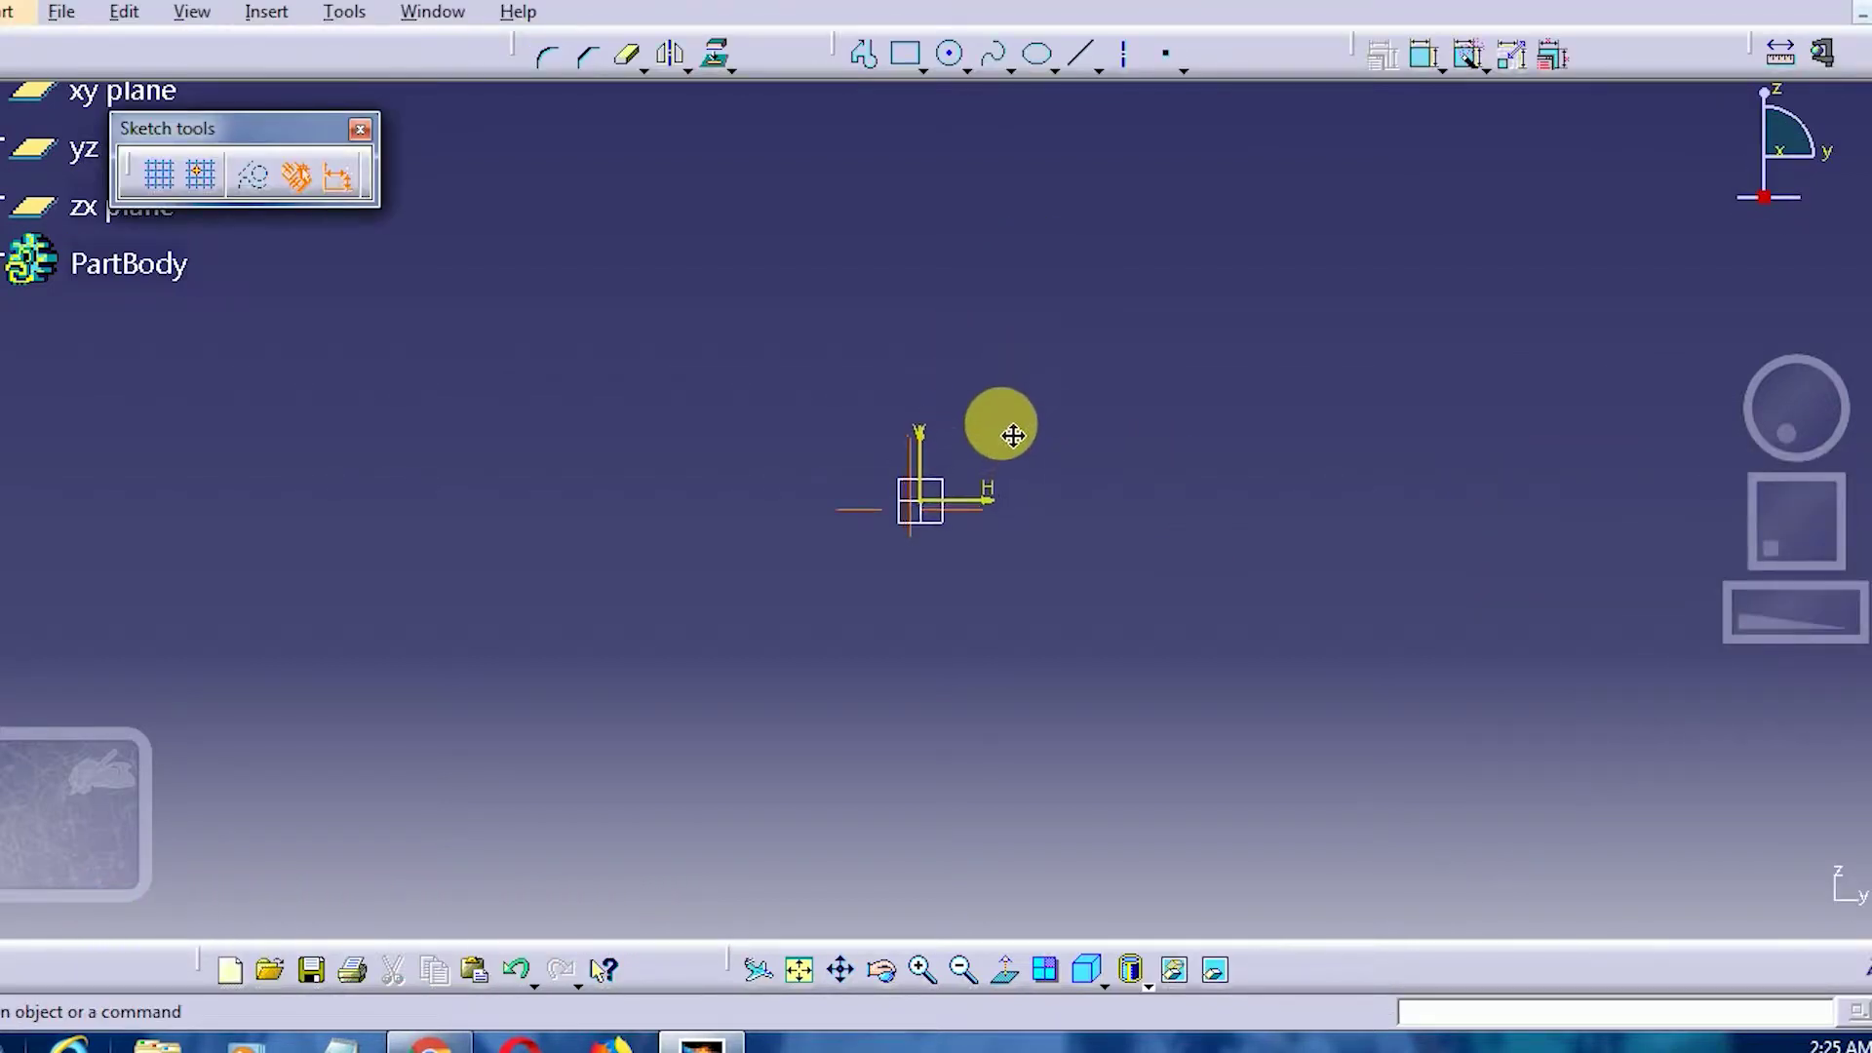
- Toggle the sketcher grid on and off, then pan so the origin sits lower left
click(160, 175)
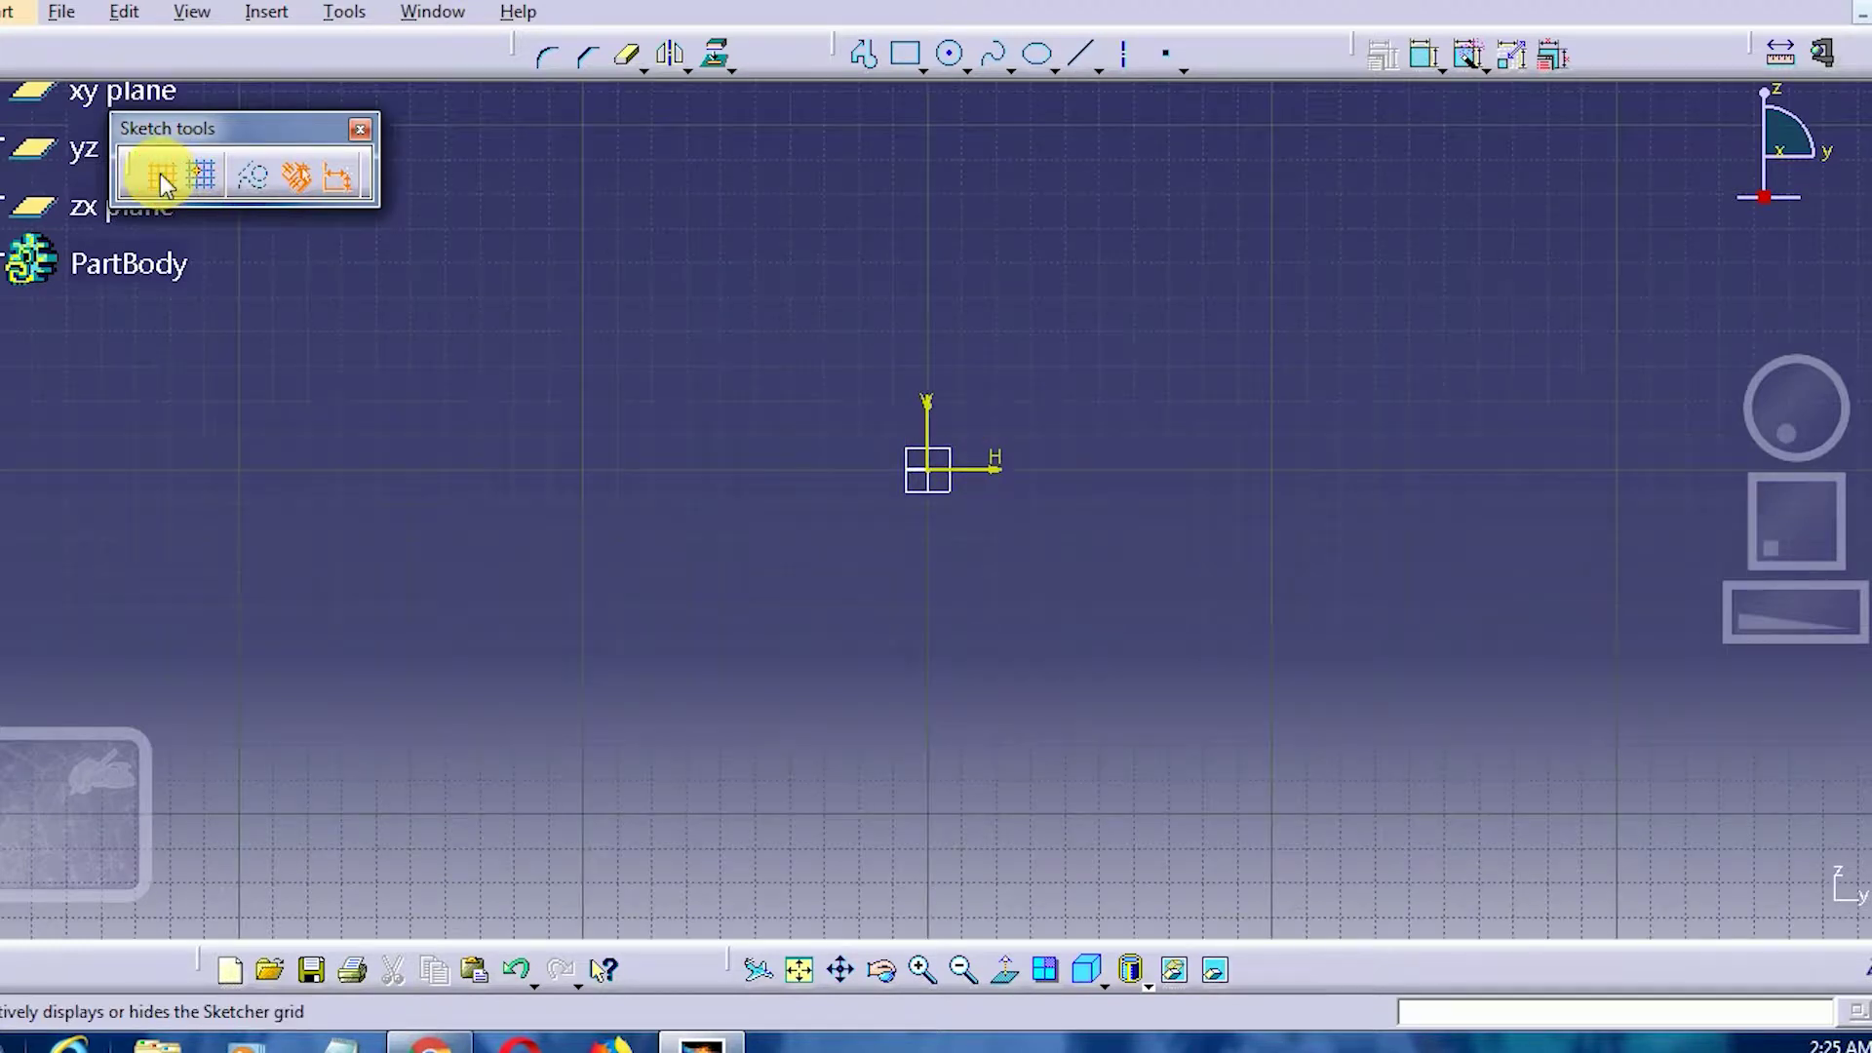
click(159, 173)
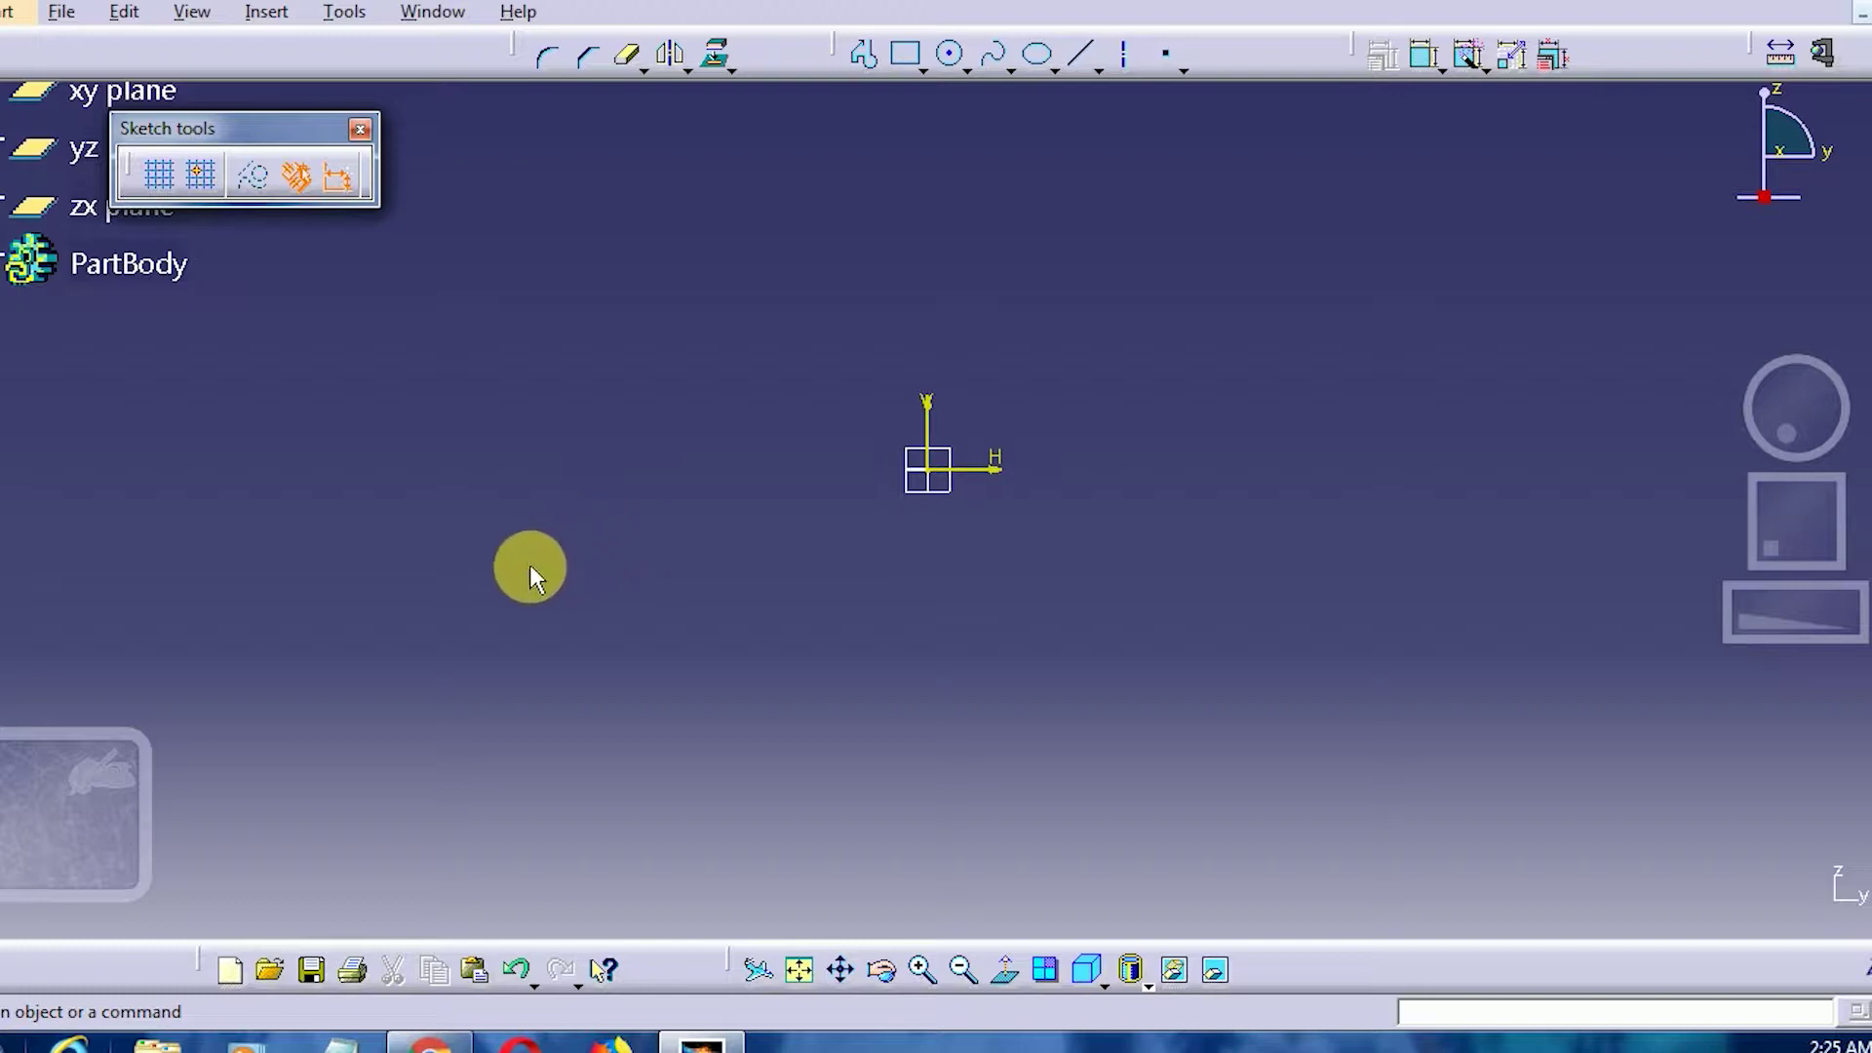
mouse_move(652, 534)
middle_down()
mouse_move(580, 654)
mouse_move(501, 656)
middle_up()
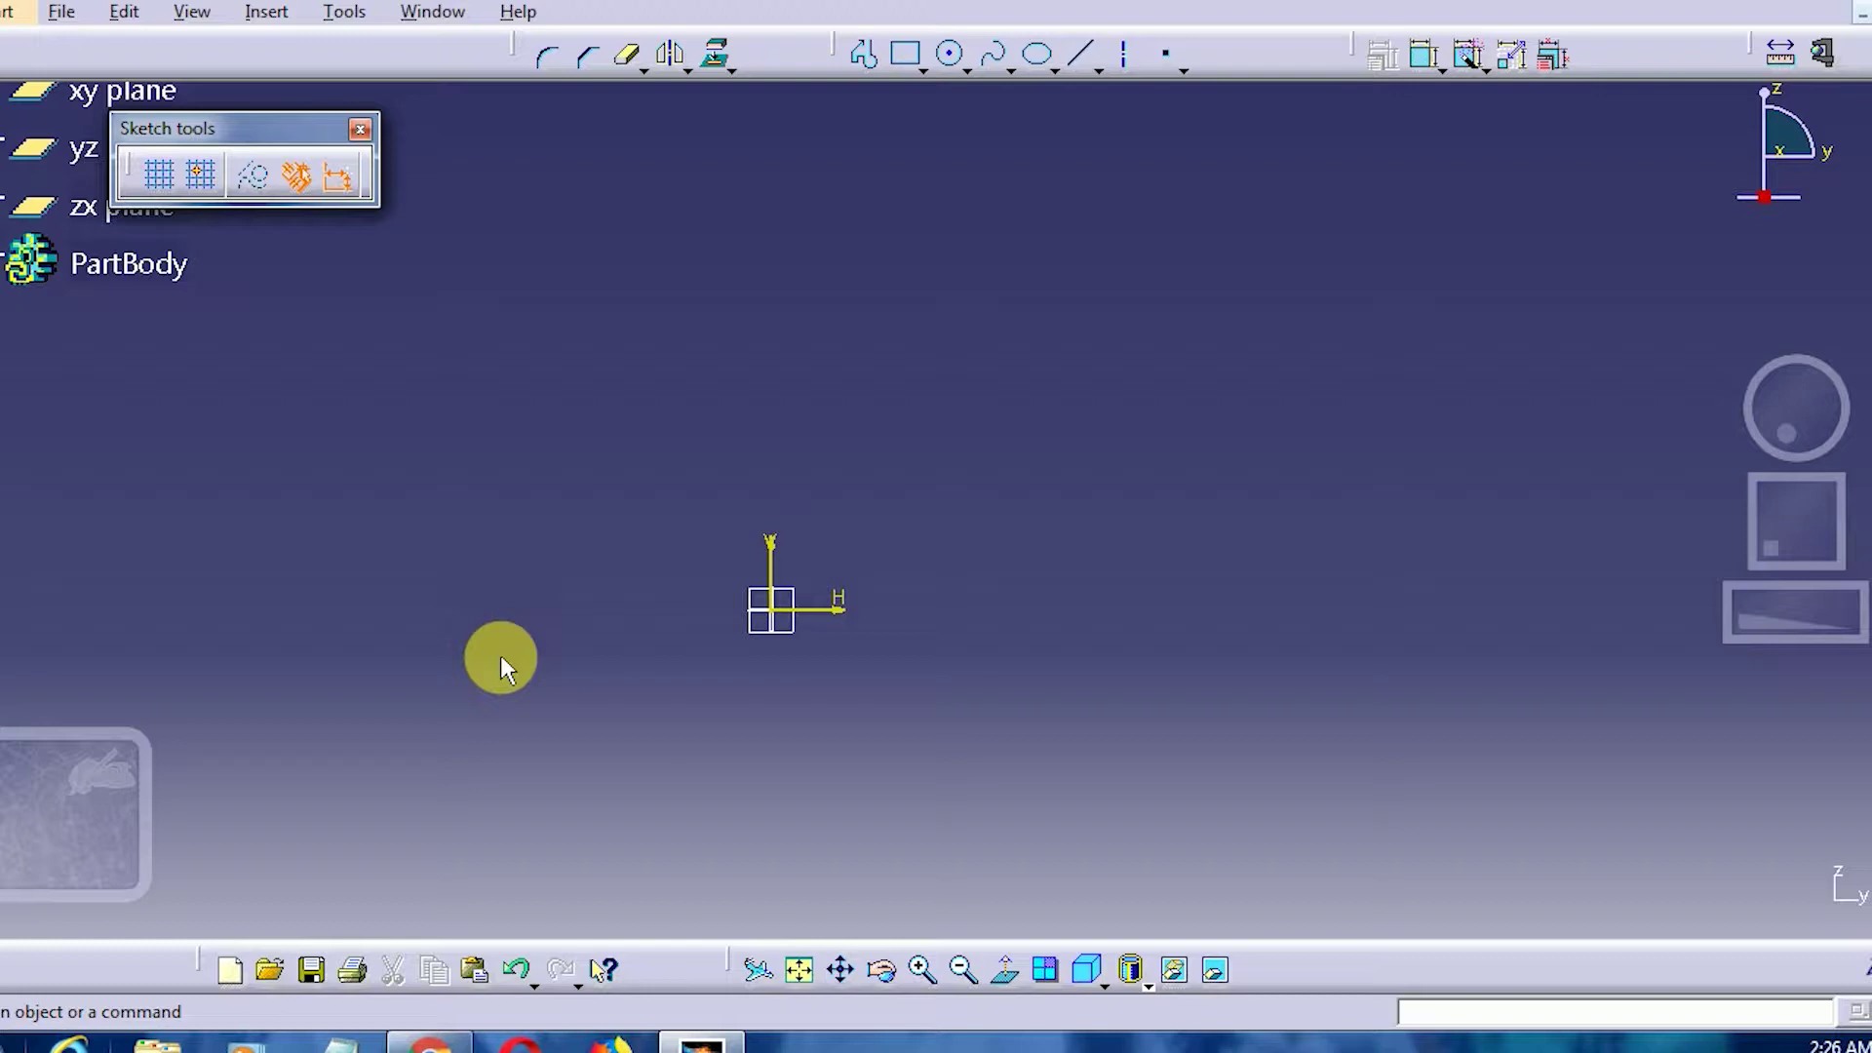
- Draw a closed profile from the top corner to the lower-left and lower-right corners and back
click(869, 61)
click(1225, 331)
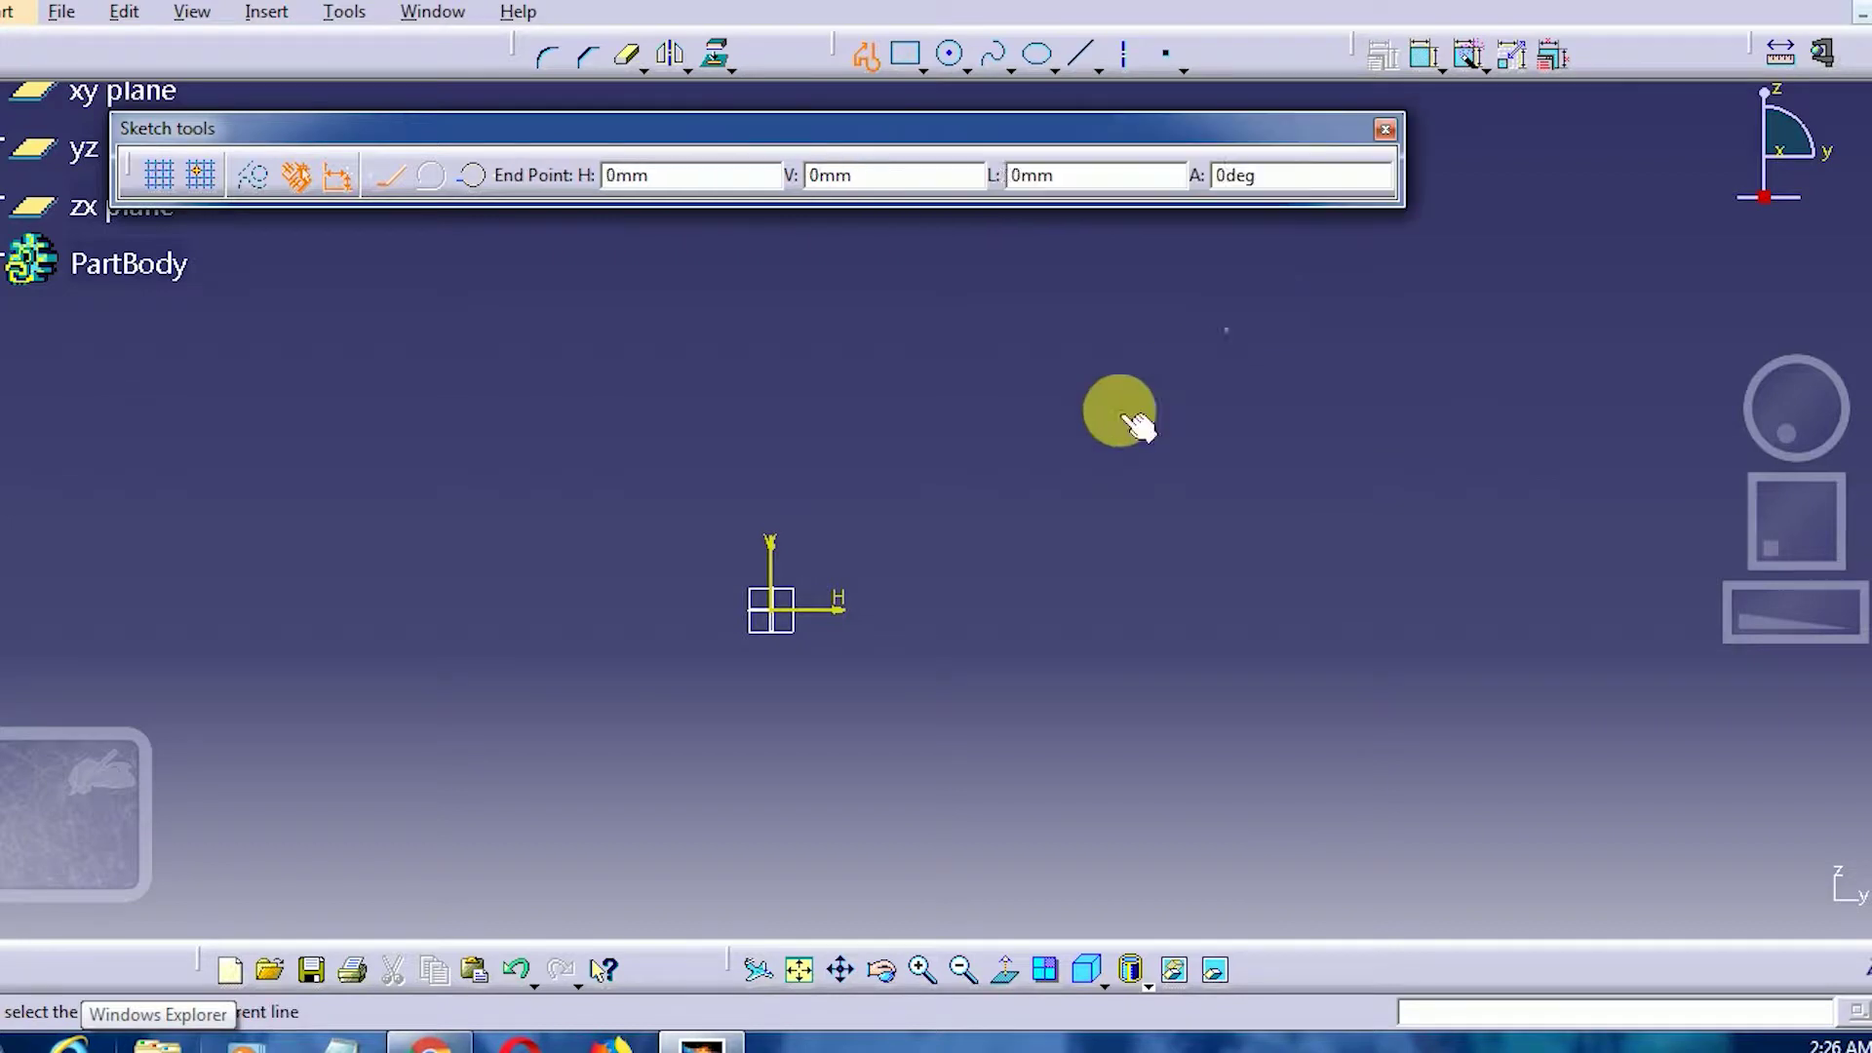
click(1078, 439)
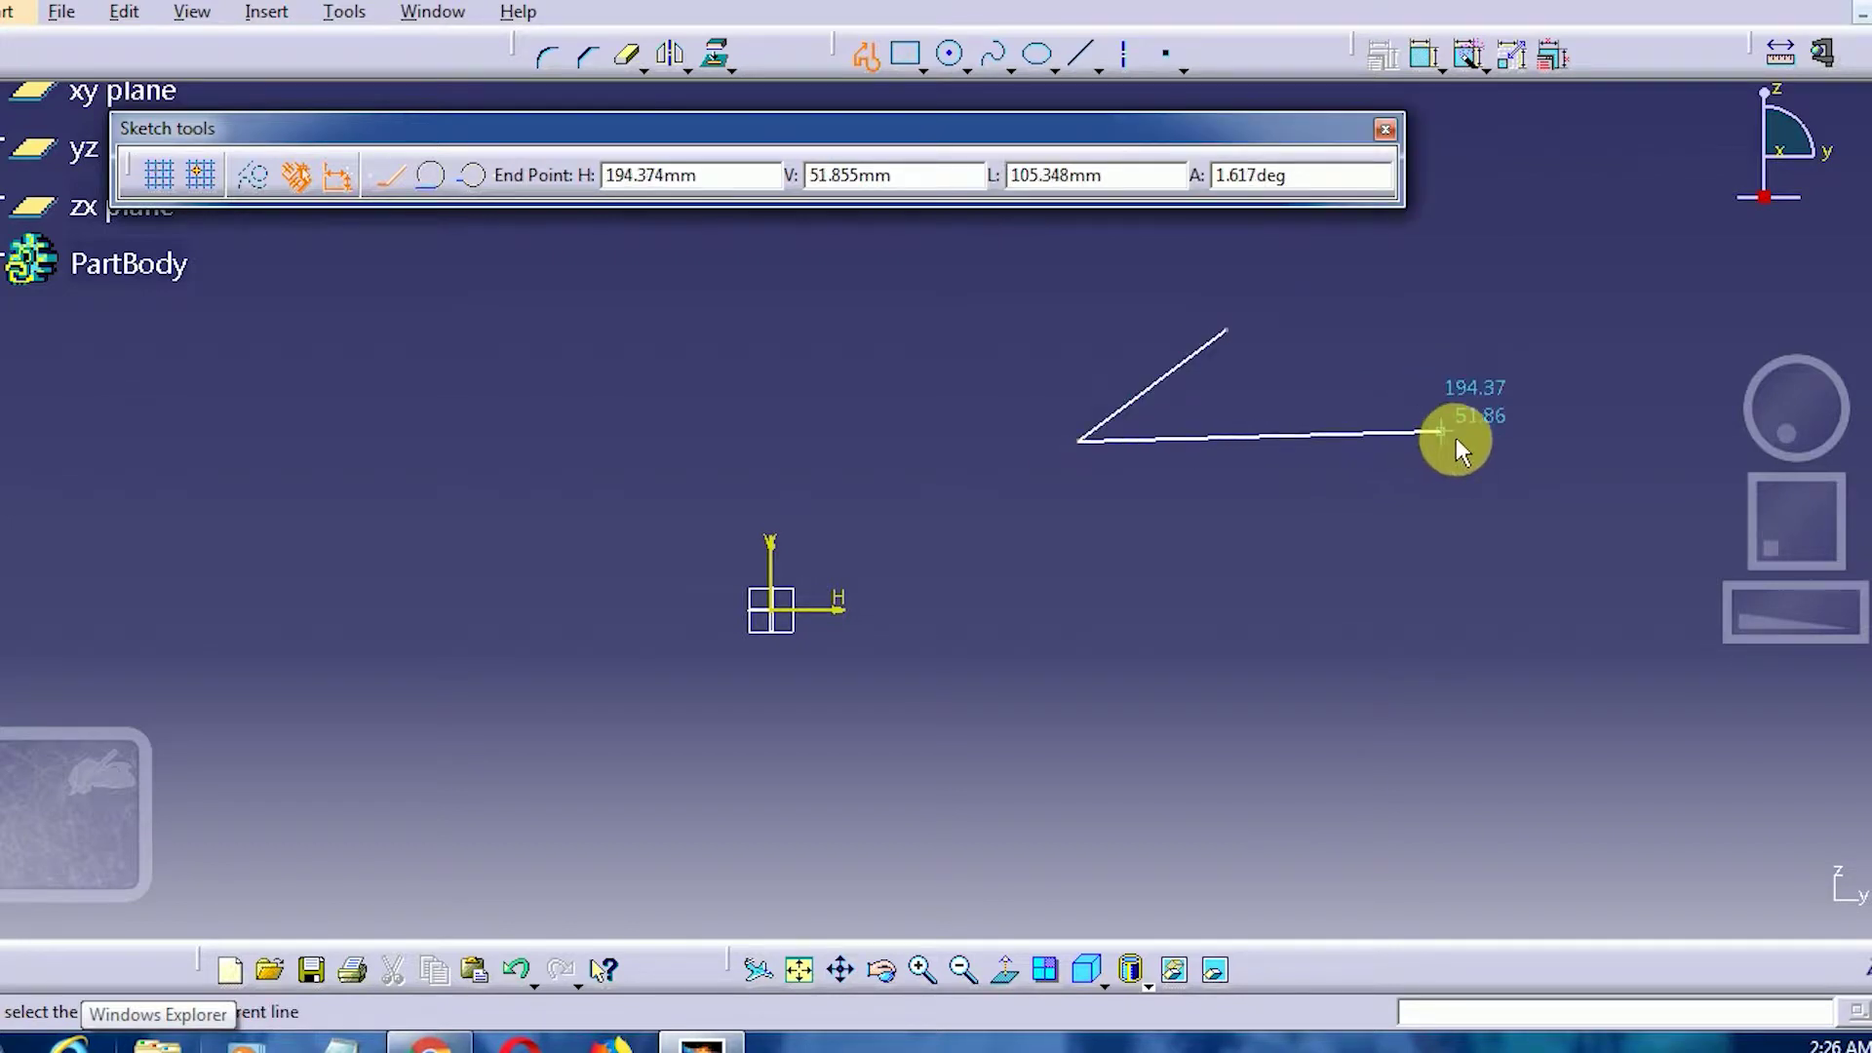
click(1466, 442)
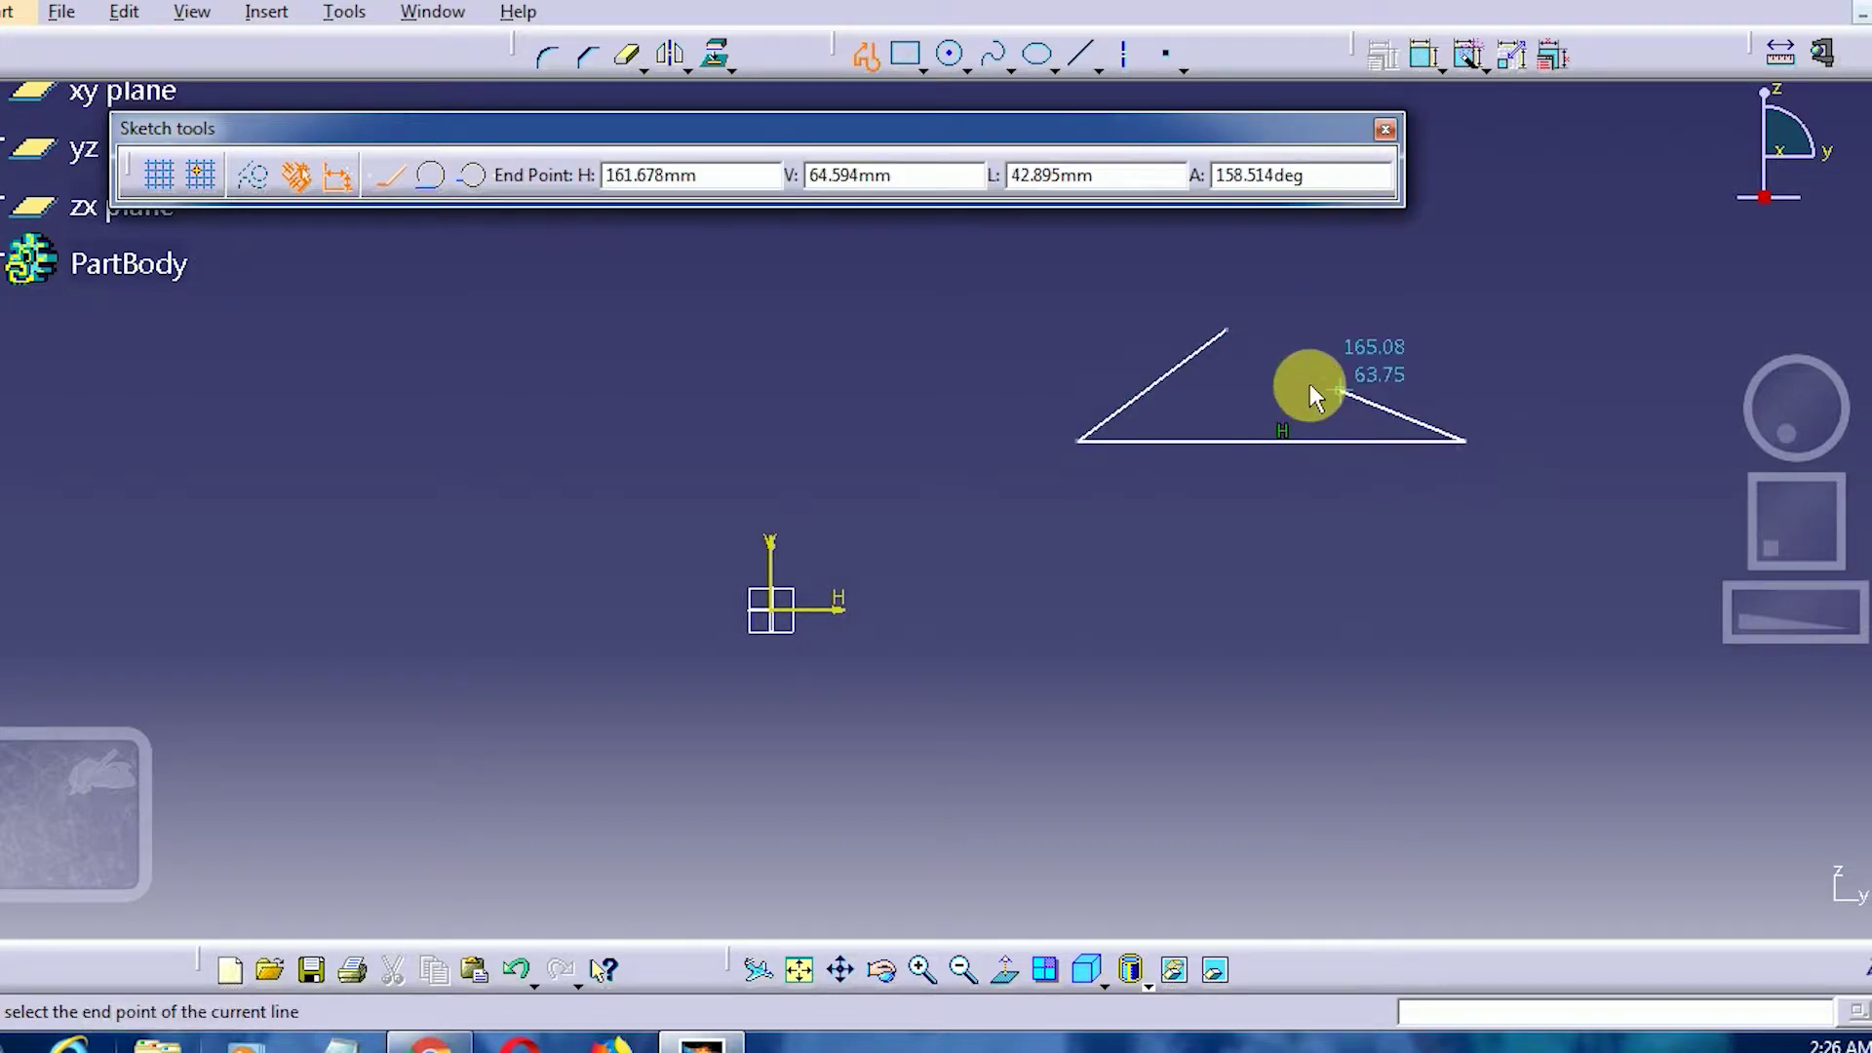
click(1225, 331)
click(1395, 274)
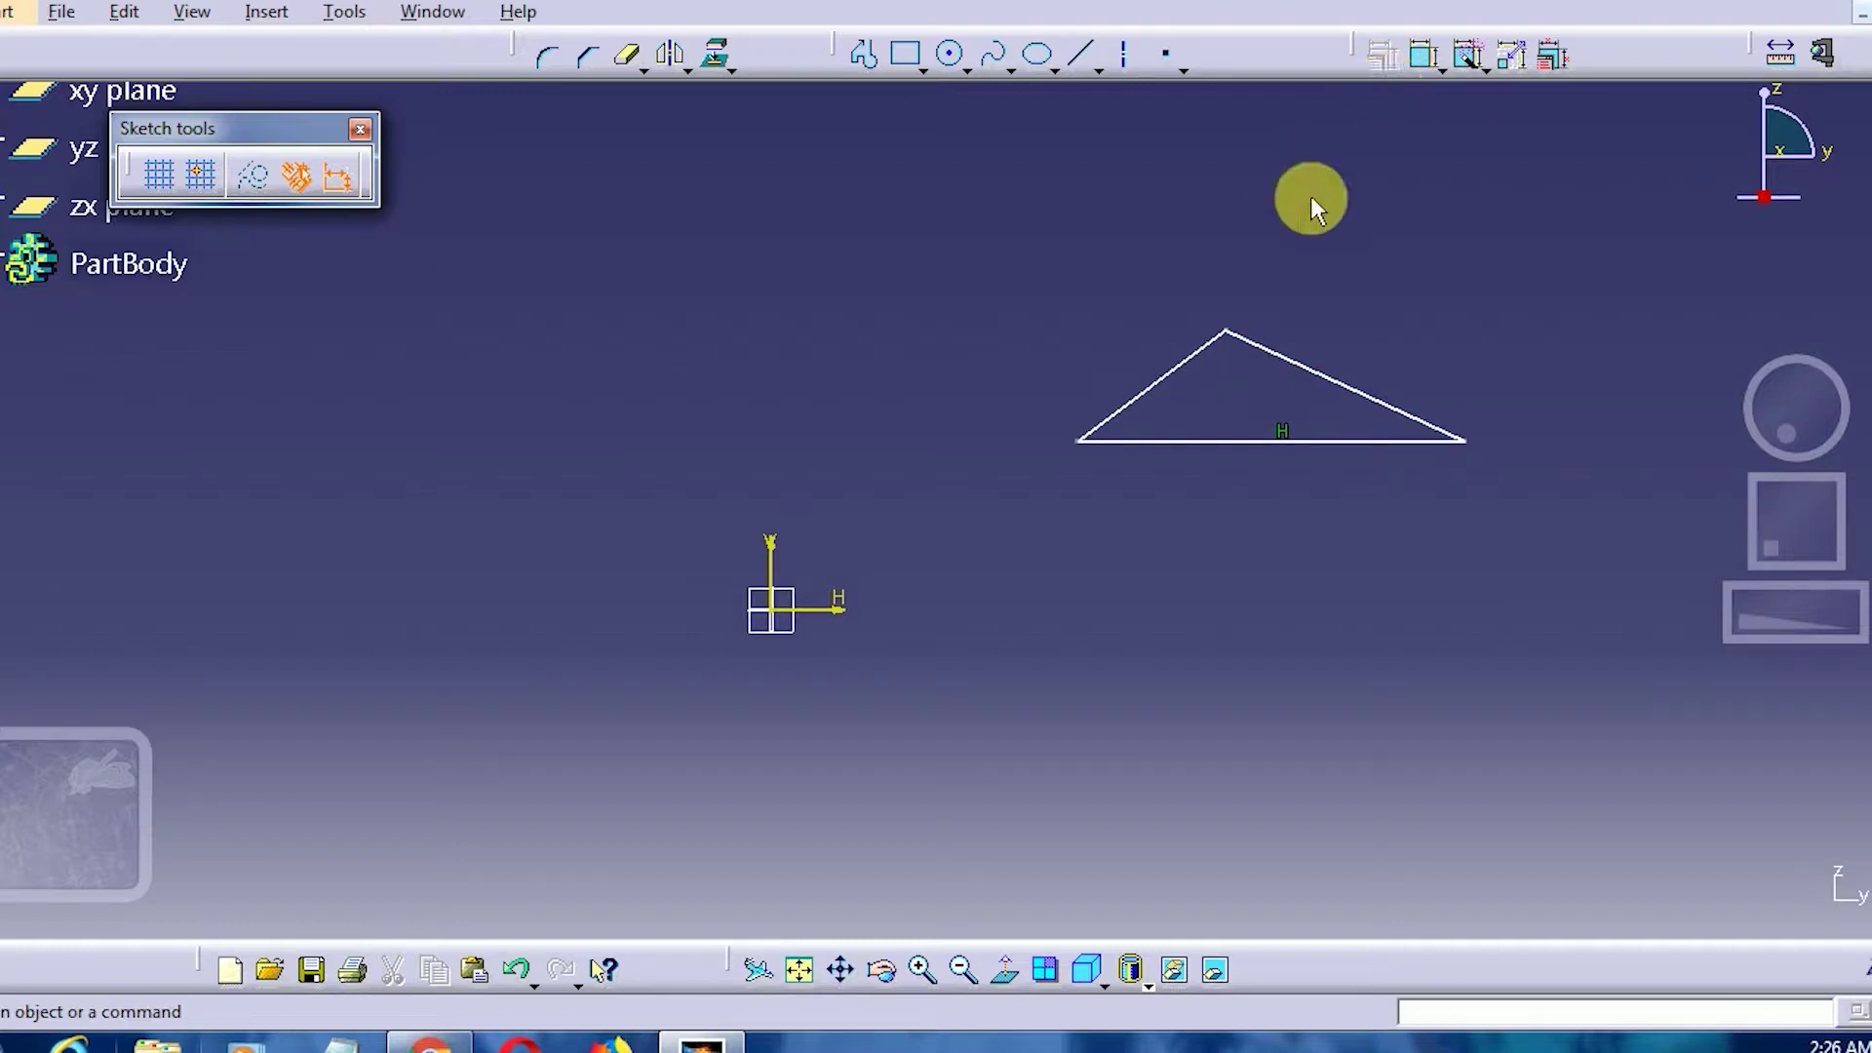
click(1422, 58)
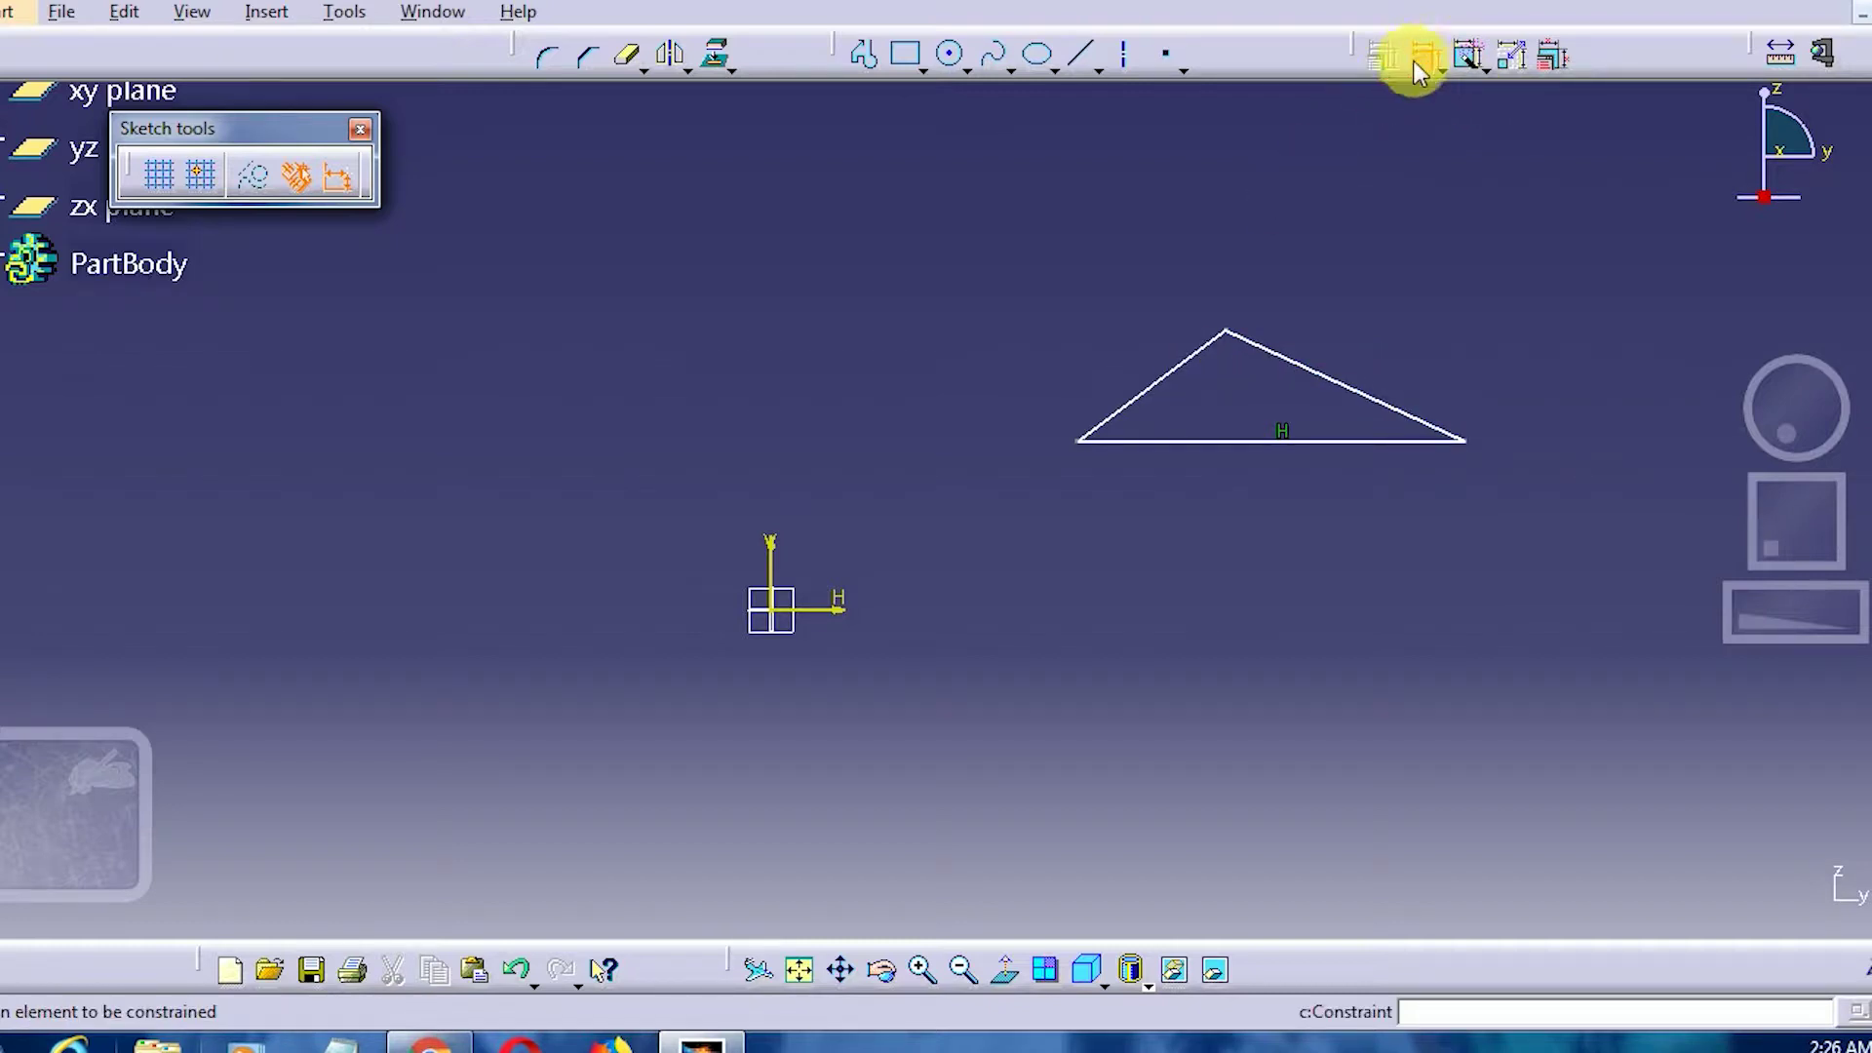
- Constrain the angle between the left edge and the base to 40°
click(1128, 405)
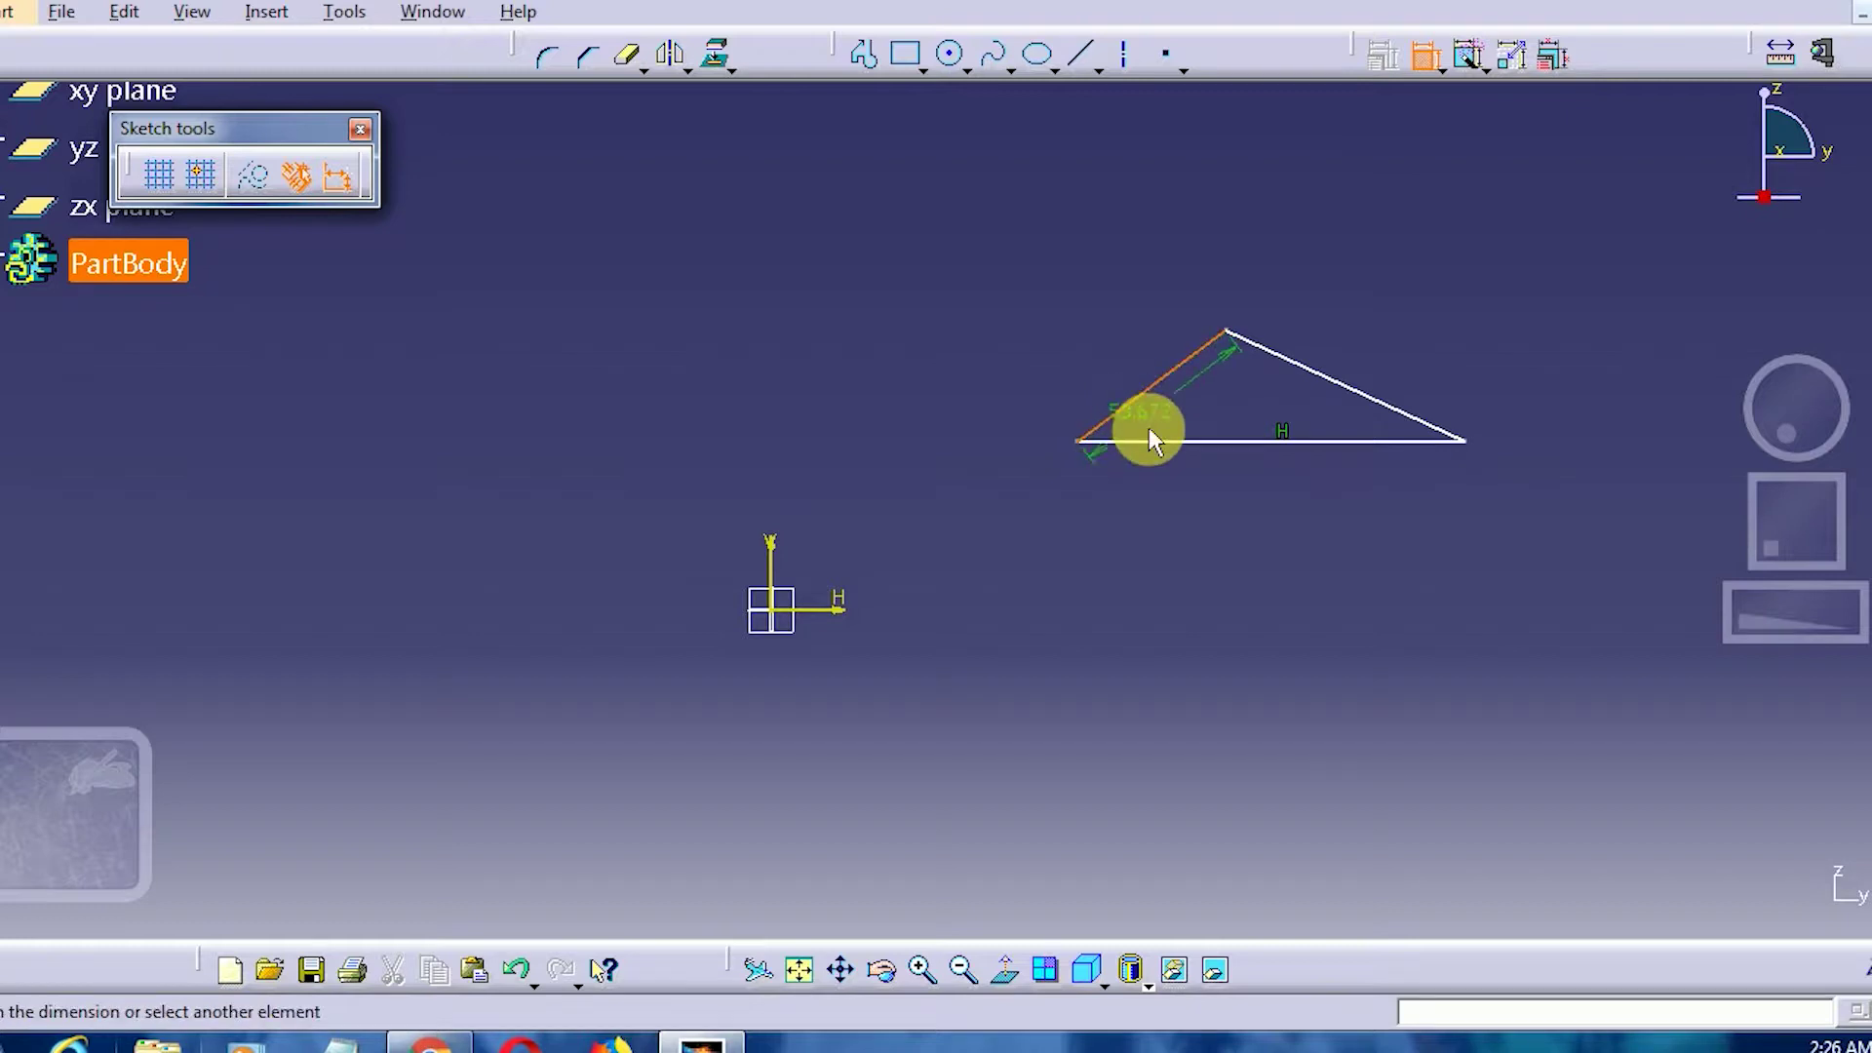
click(1158, 442)
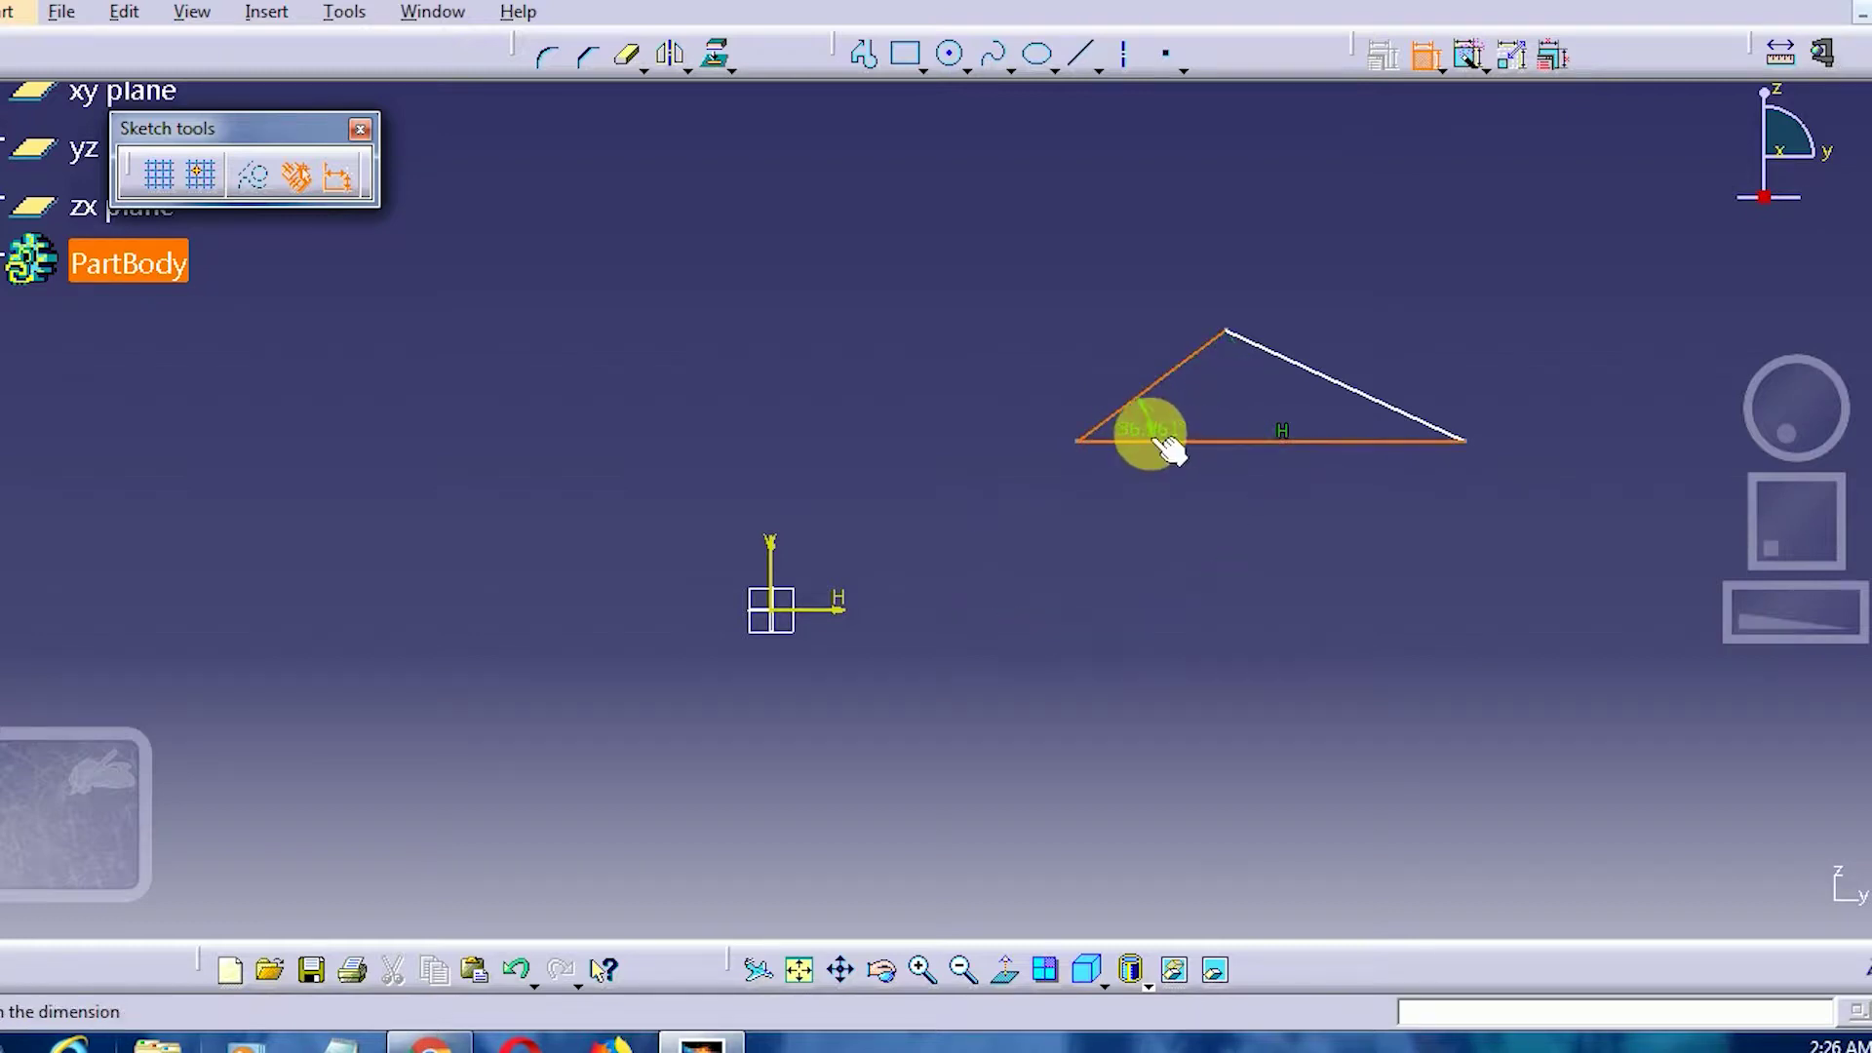
click(1157, 433)
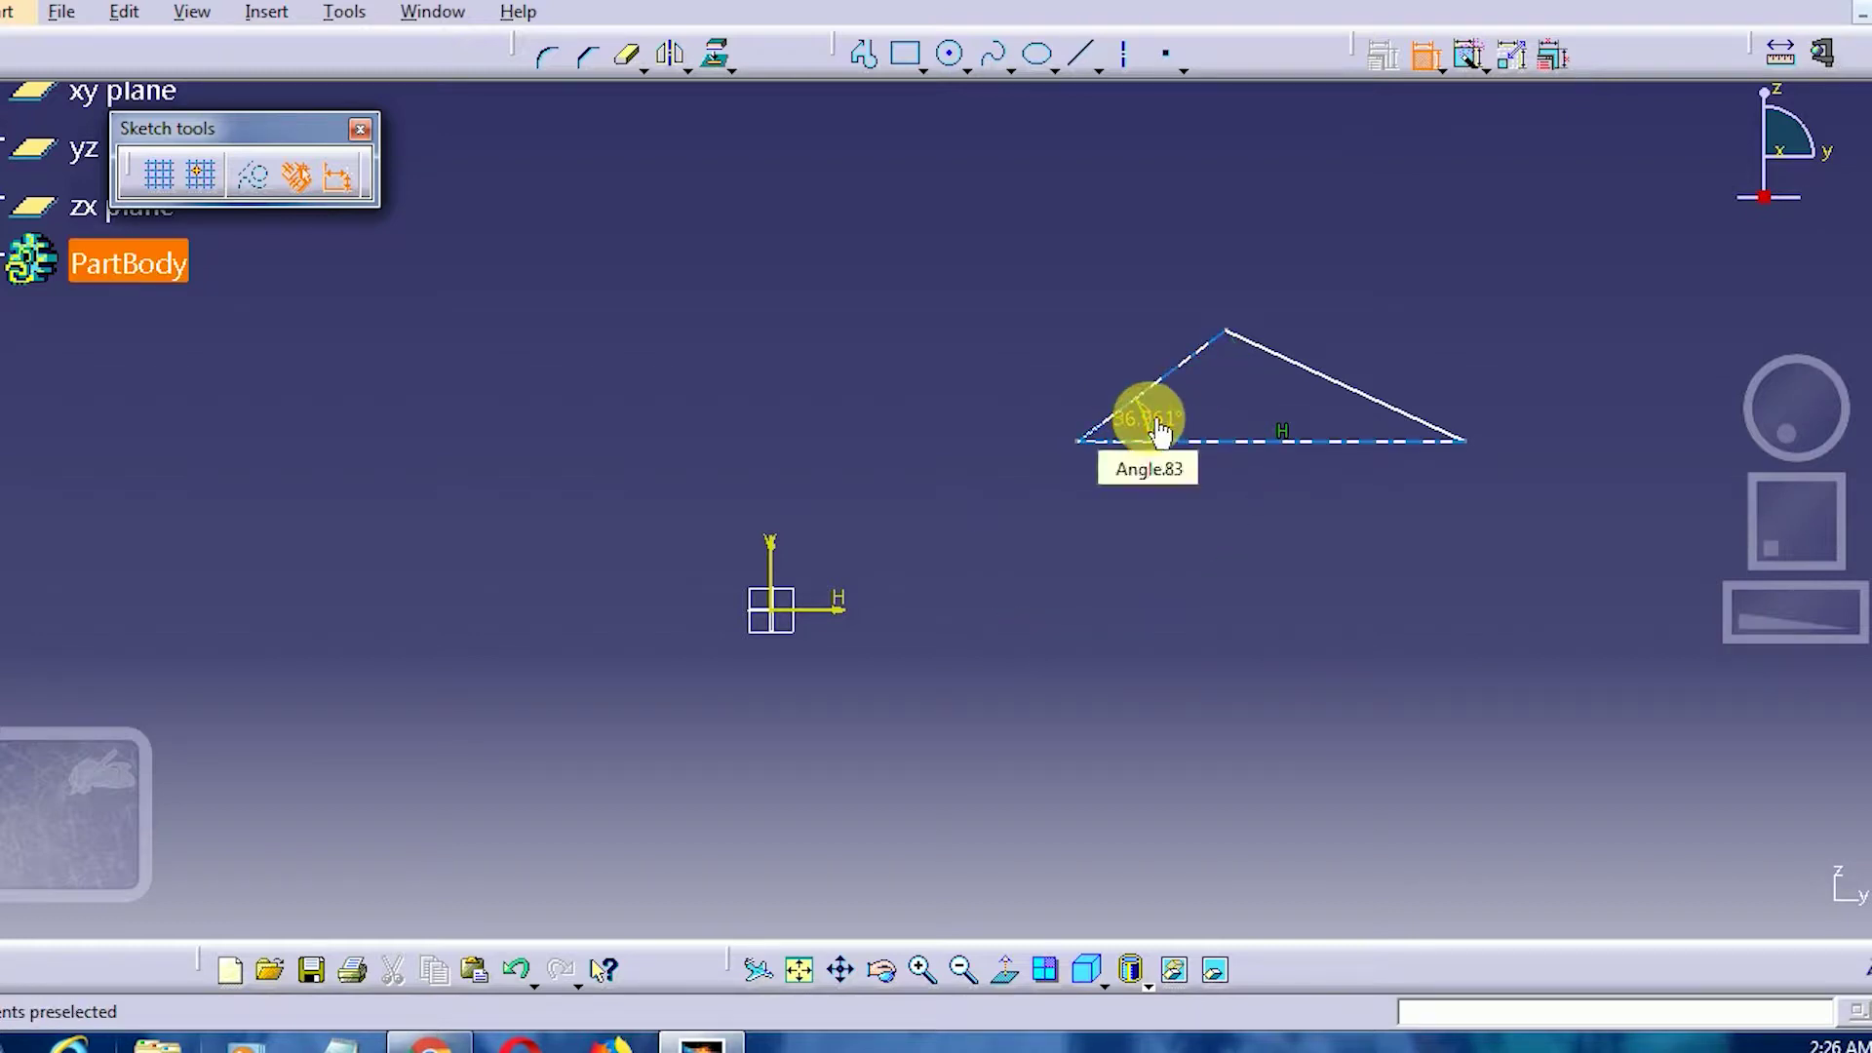
double_click(1160, 432)
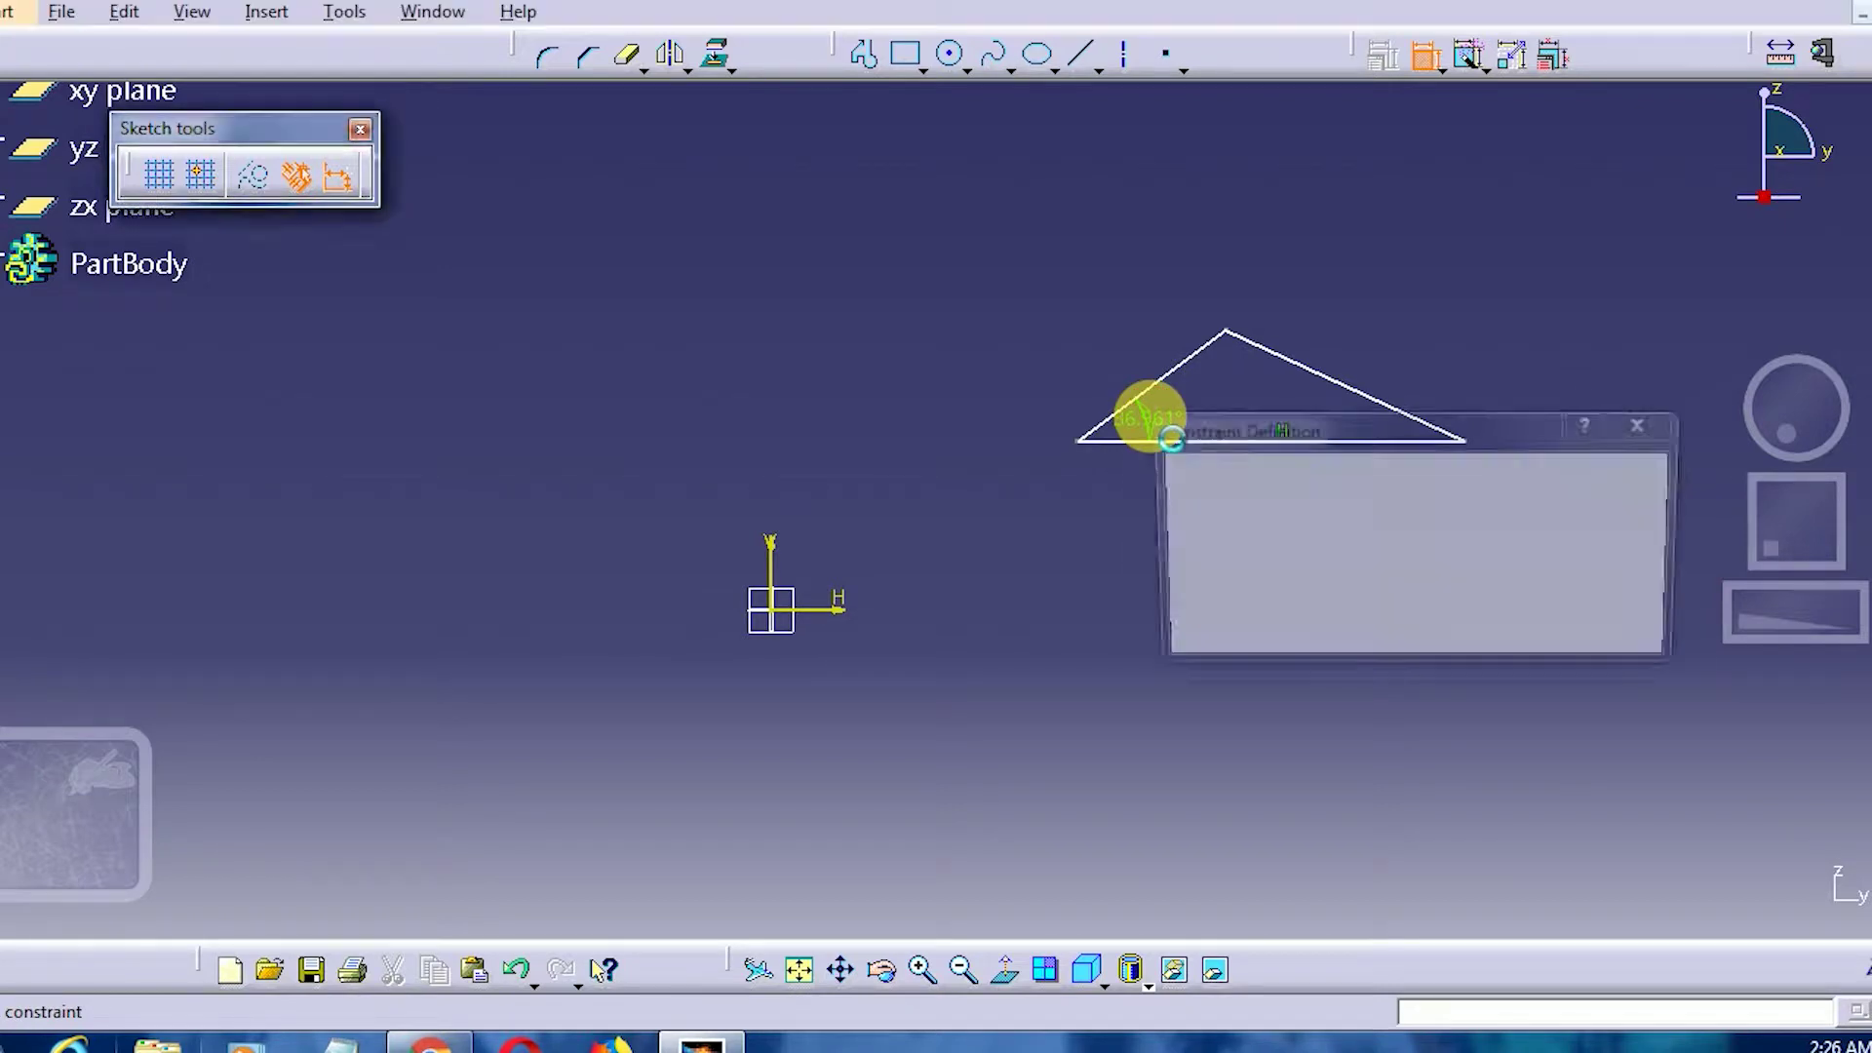
text(40deg)
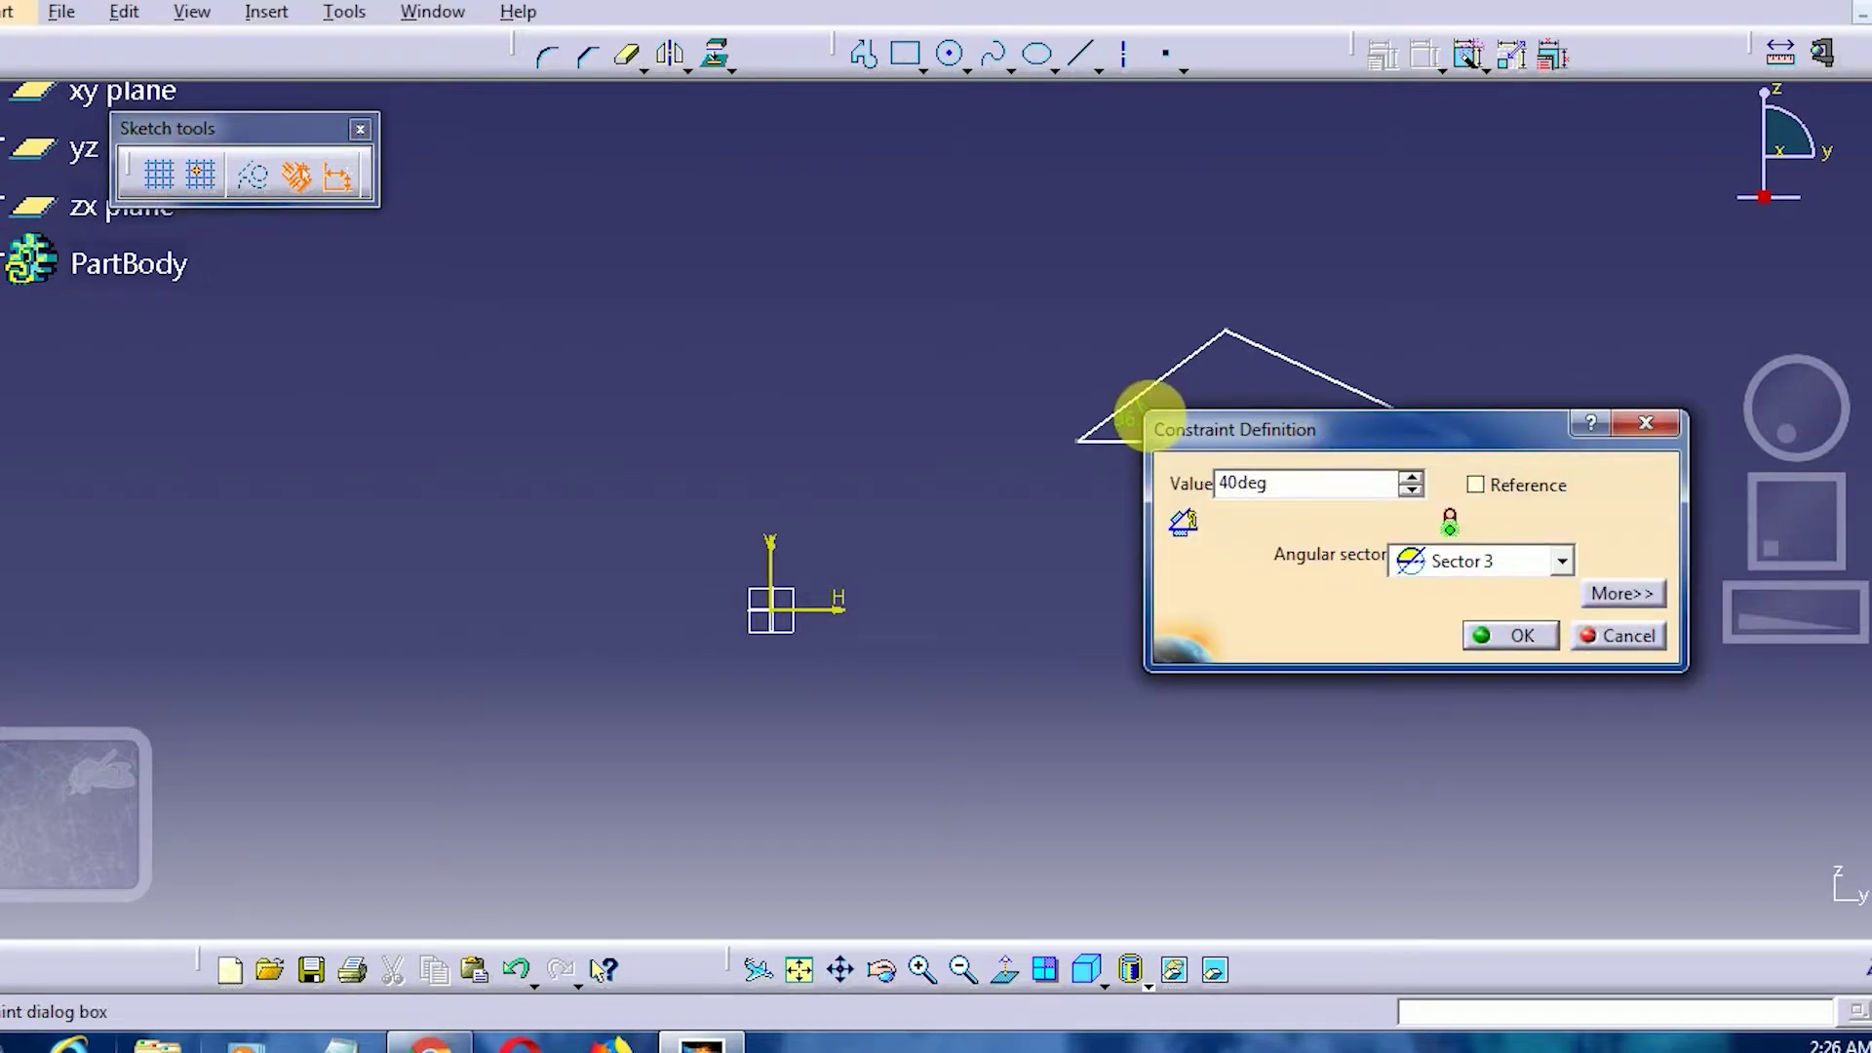
key(Return)
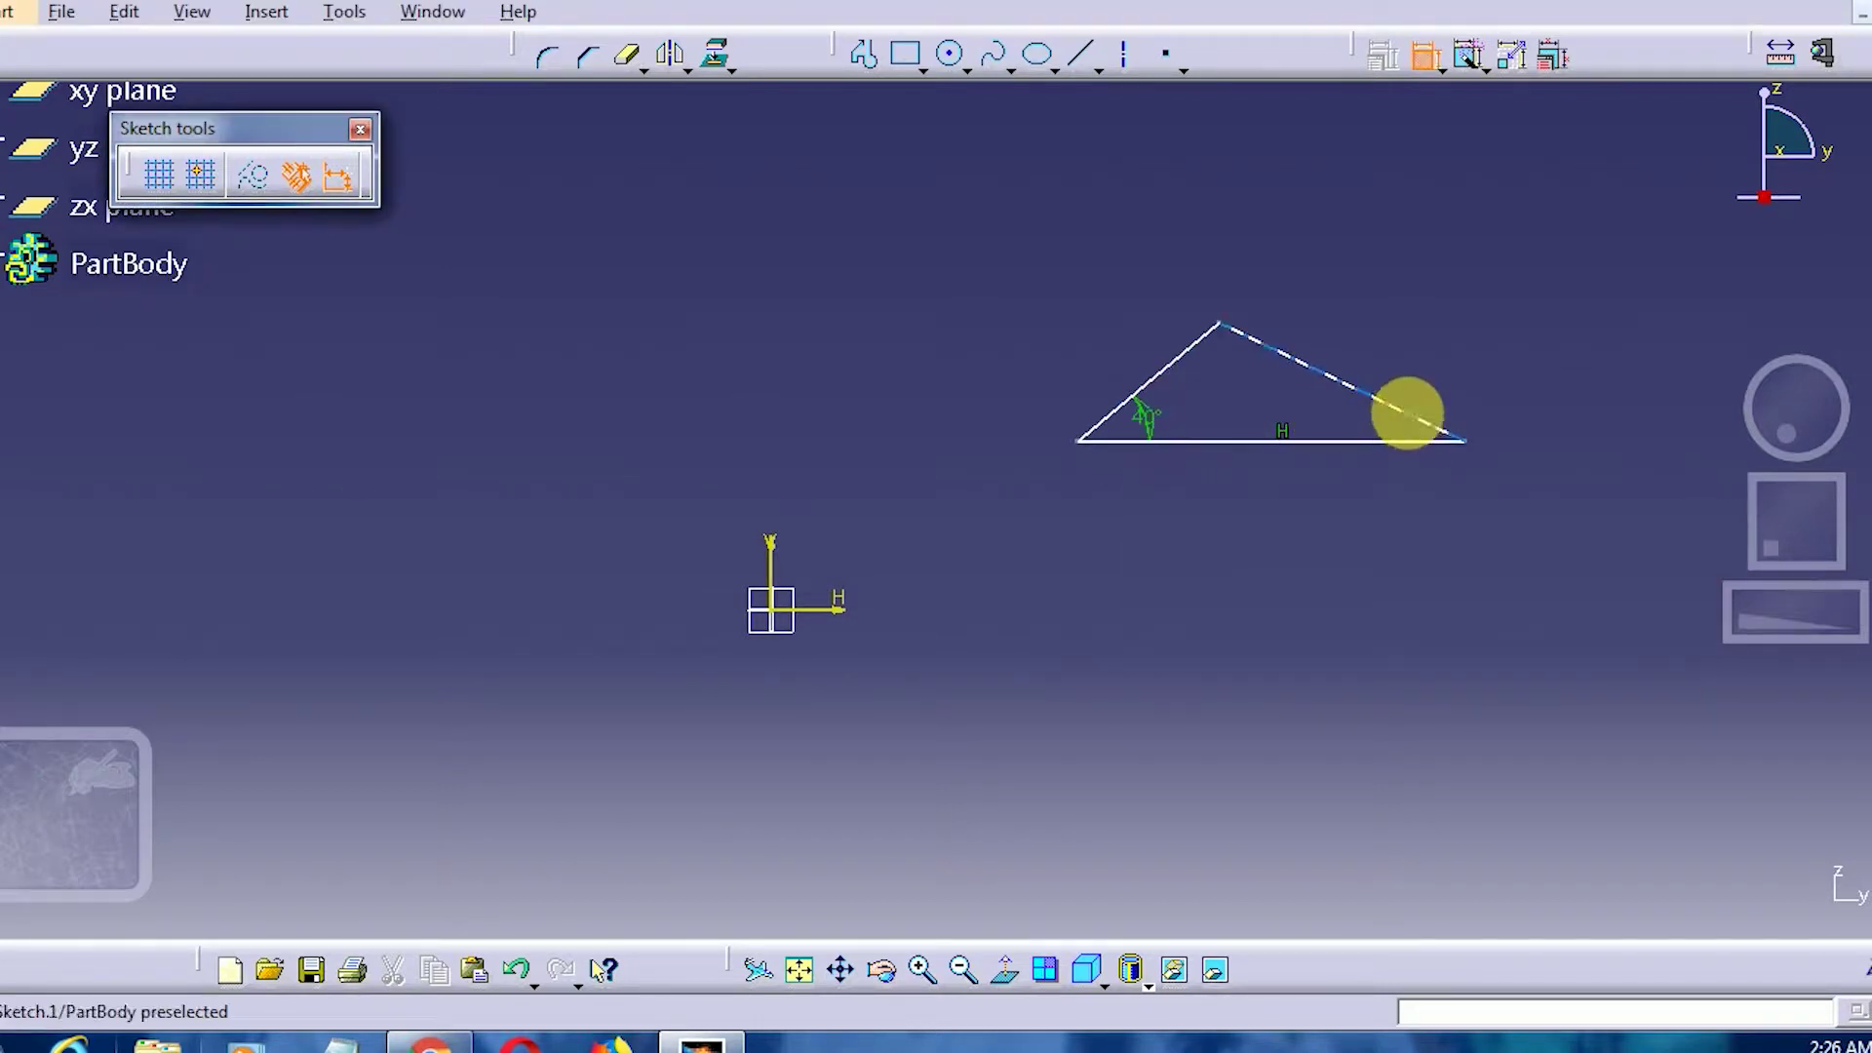
- Constrain the angle between the slanted right edge and the base to 60°
click(1407, 413)
click(1389, 439)
click(1375, 427)
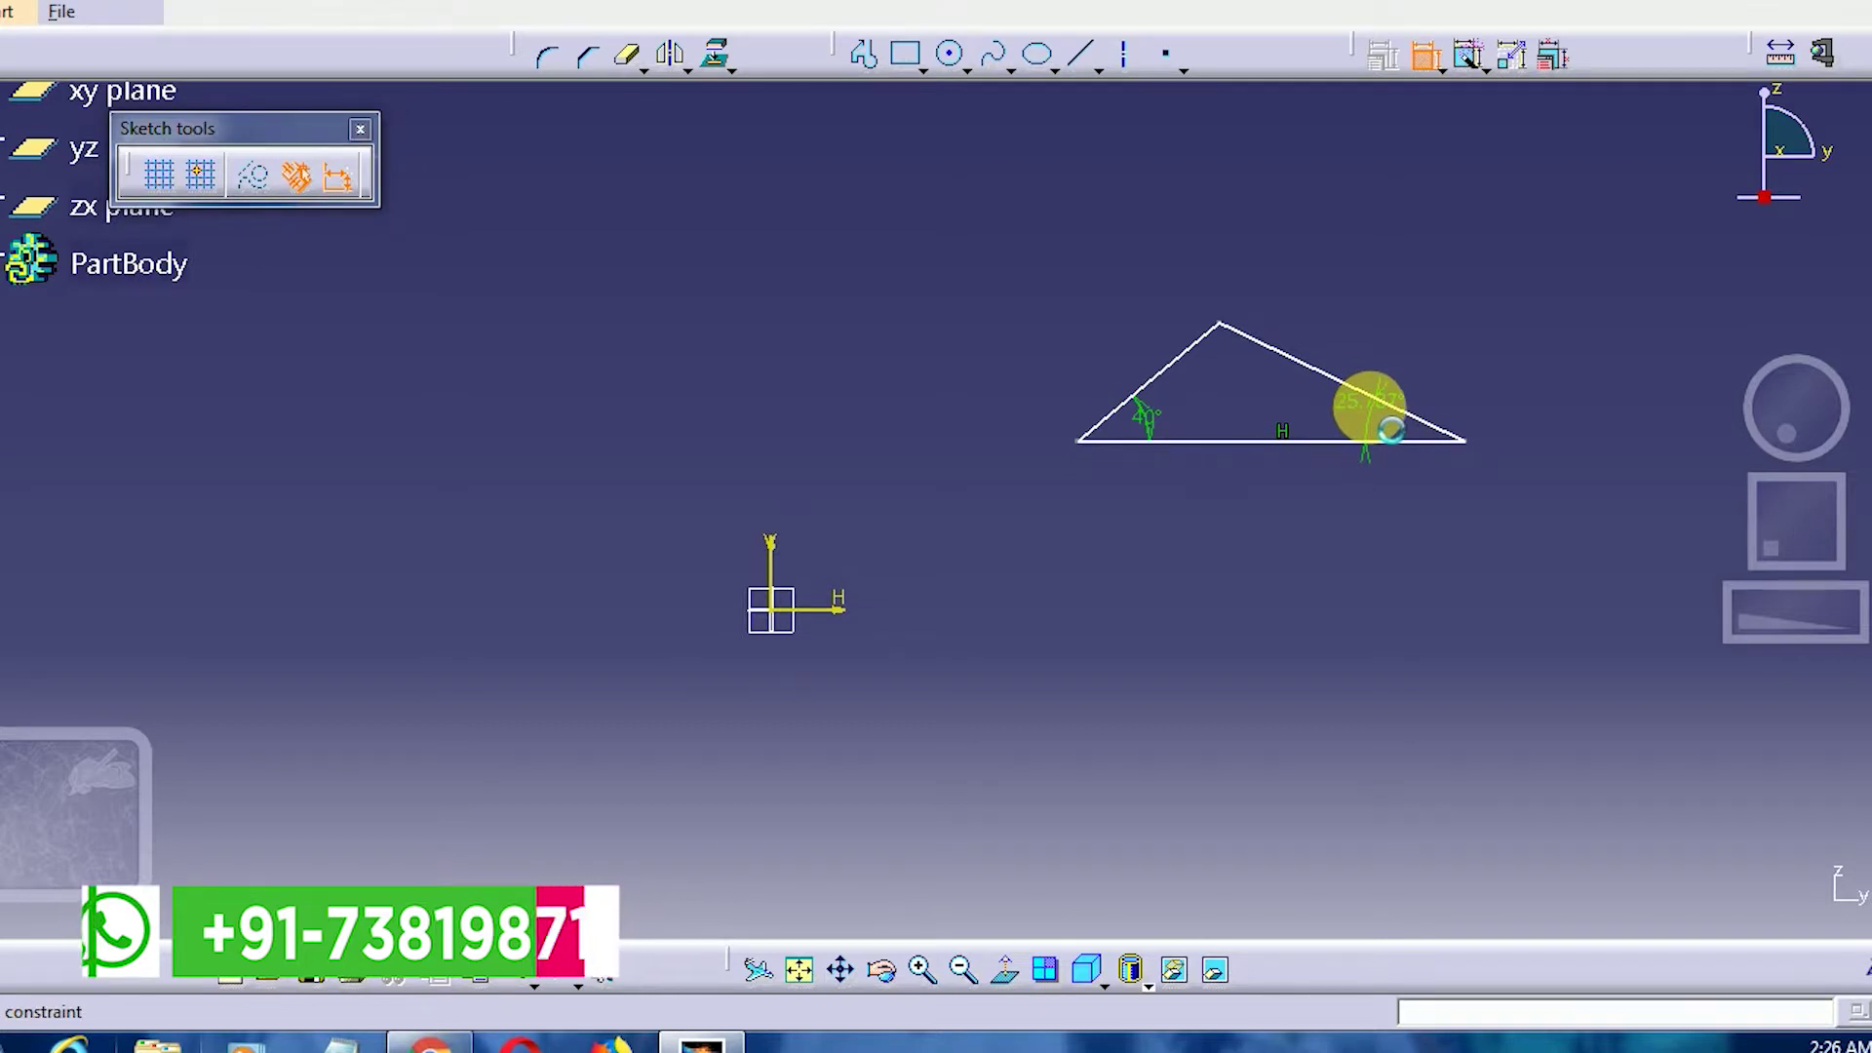
double_click(1389, 429)
text(60)
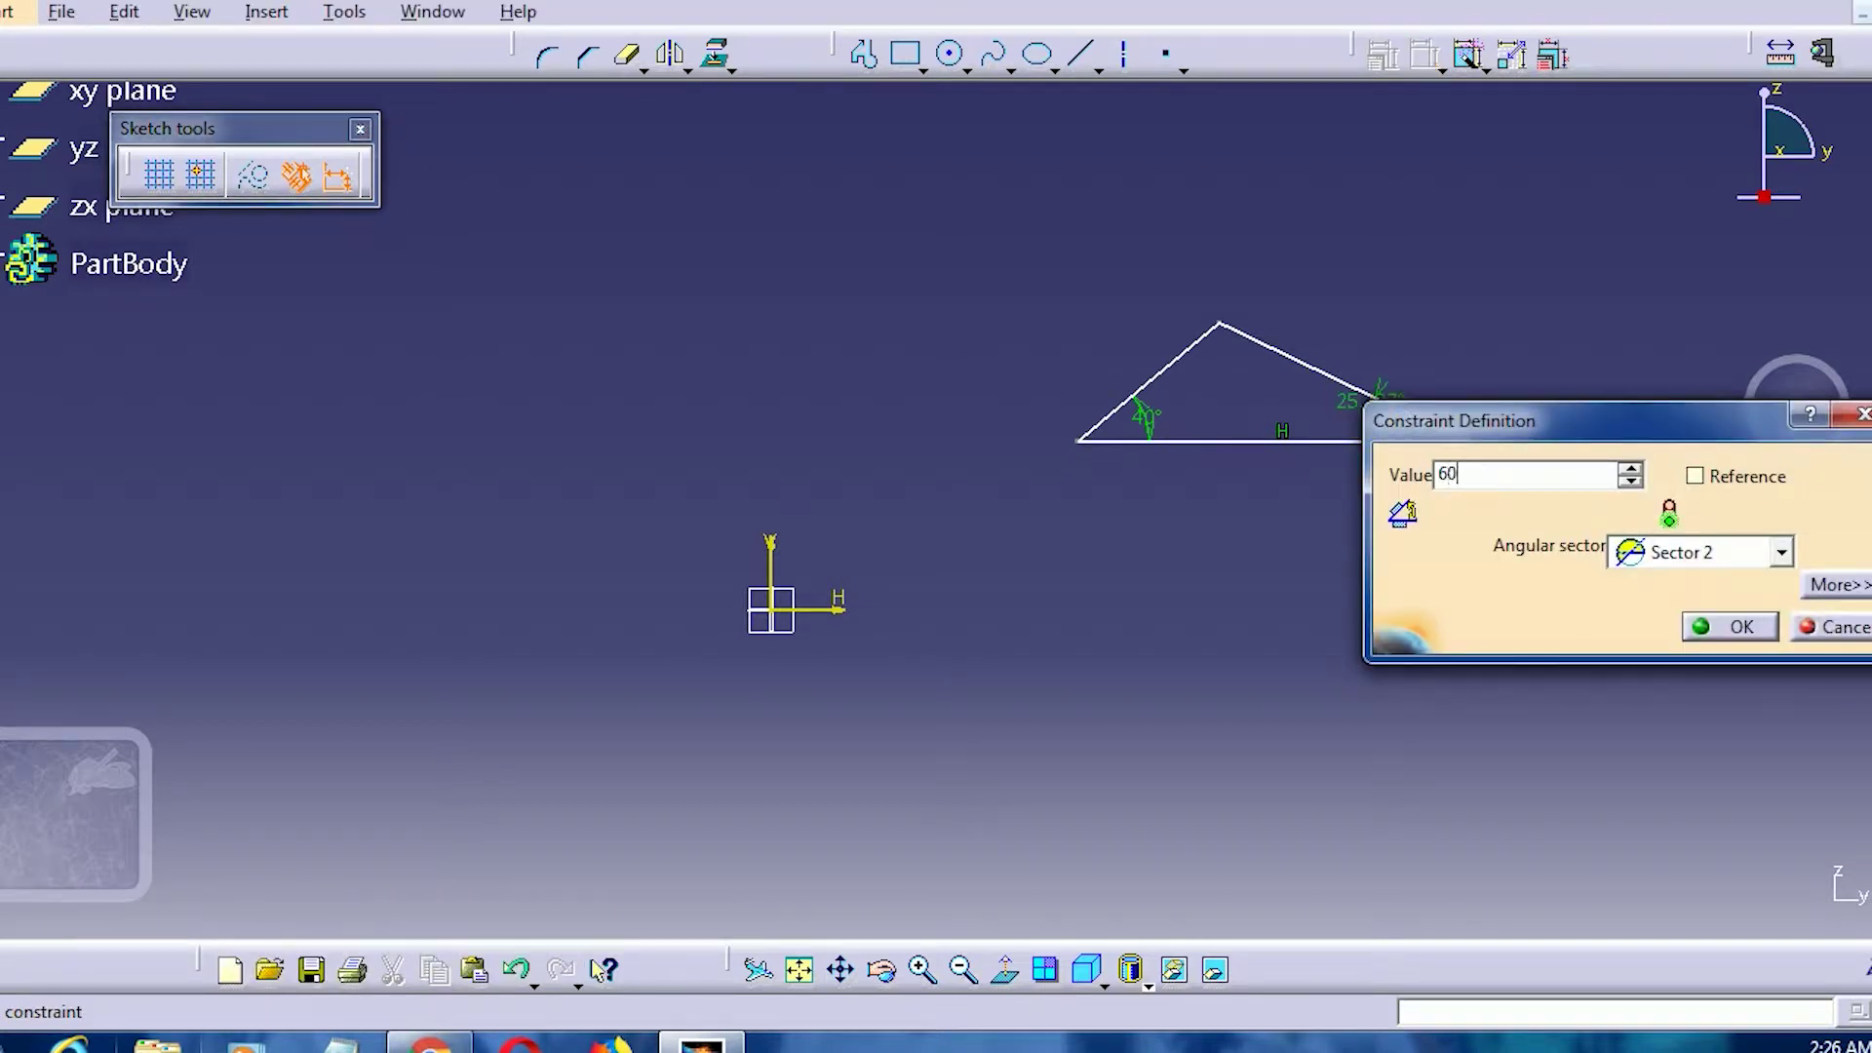
key(Return)
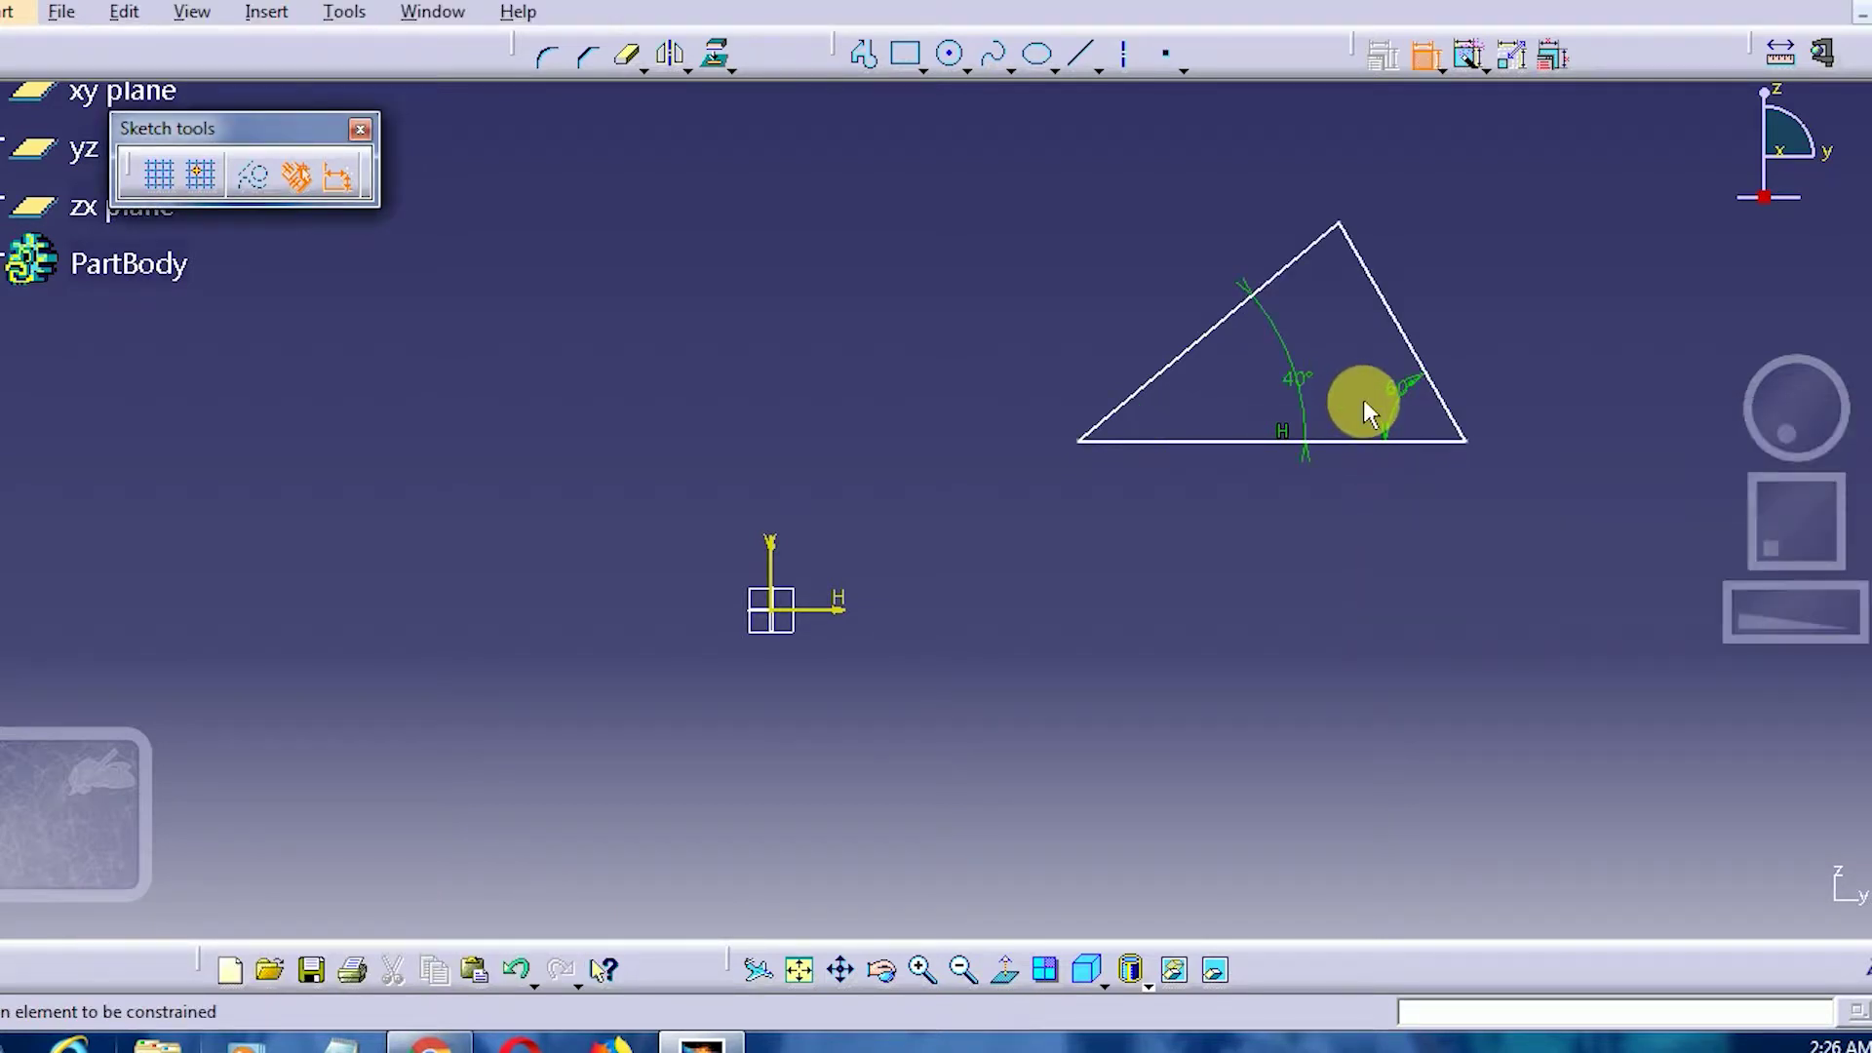
- Drop an unwanted apex angle, change the 25.787° angle to 60°, then select the whole triangle
click(1297, 273)
click(1372, 273)
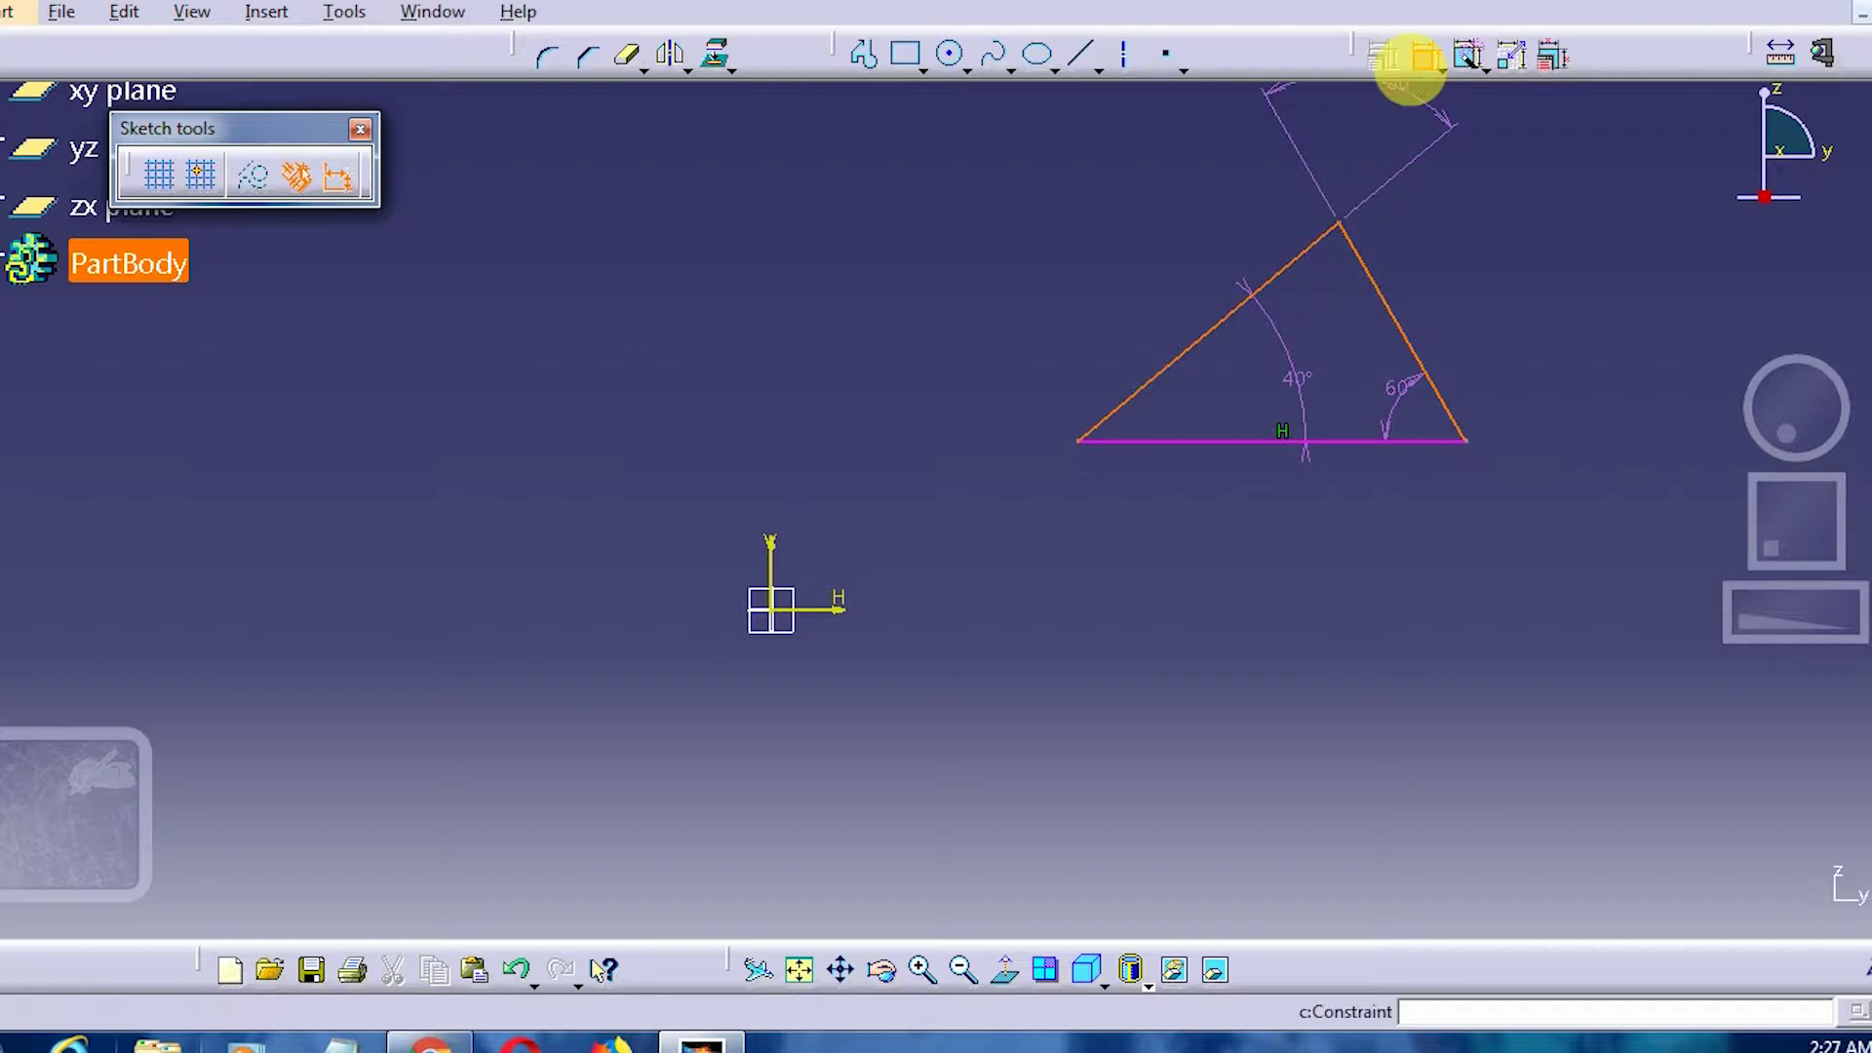
click(1410, 68)
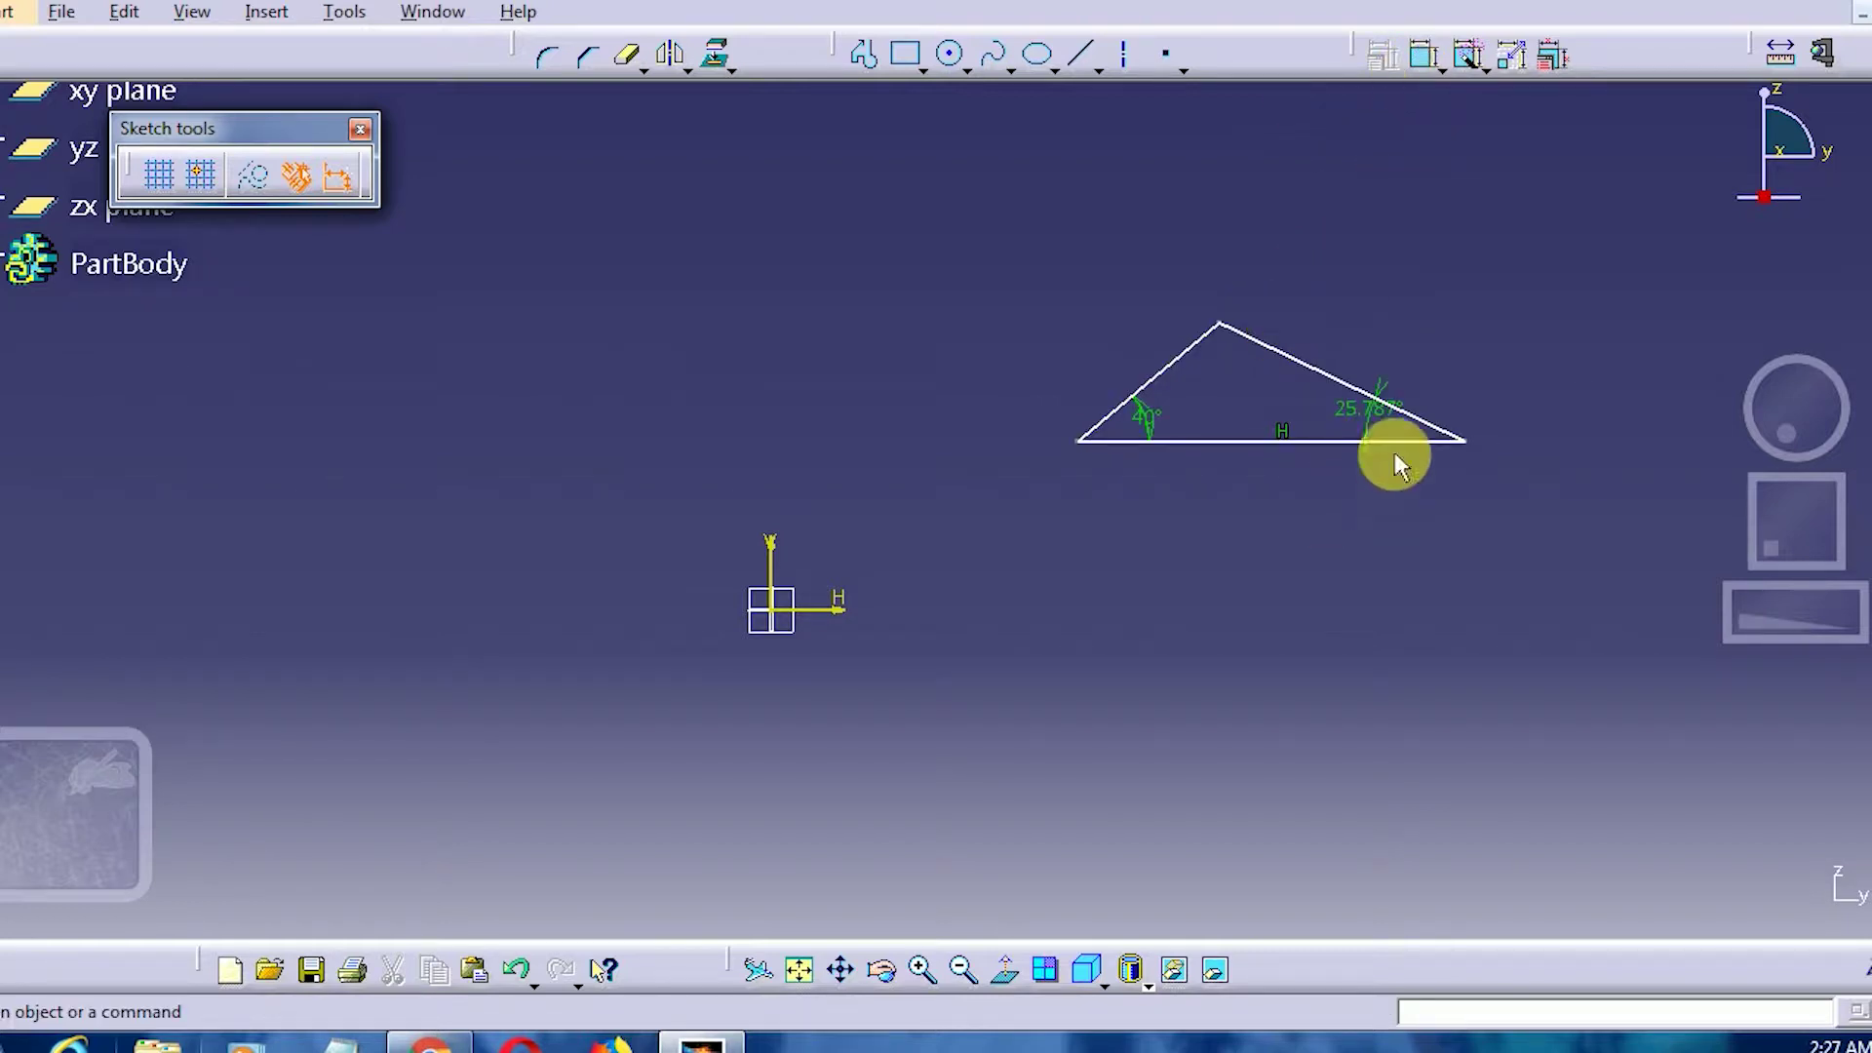
click(1345, 407)
double_click(1346, 409)
text(60)
key(Return)
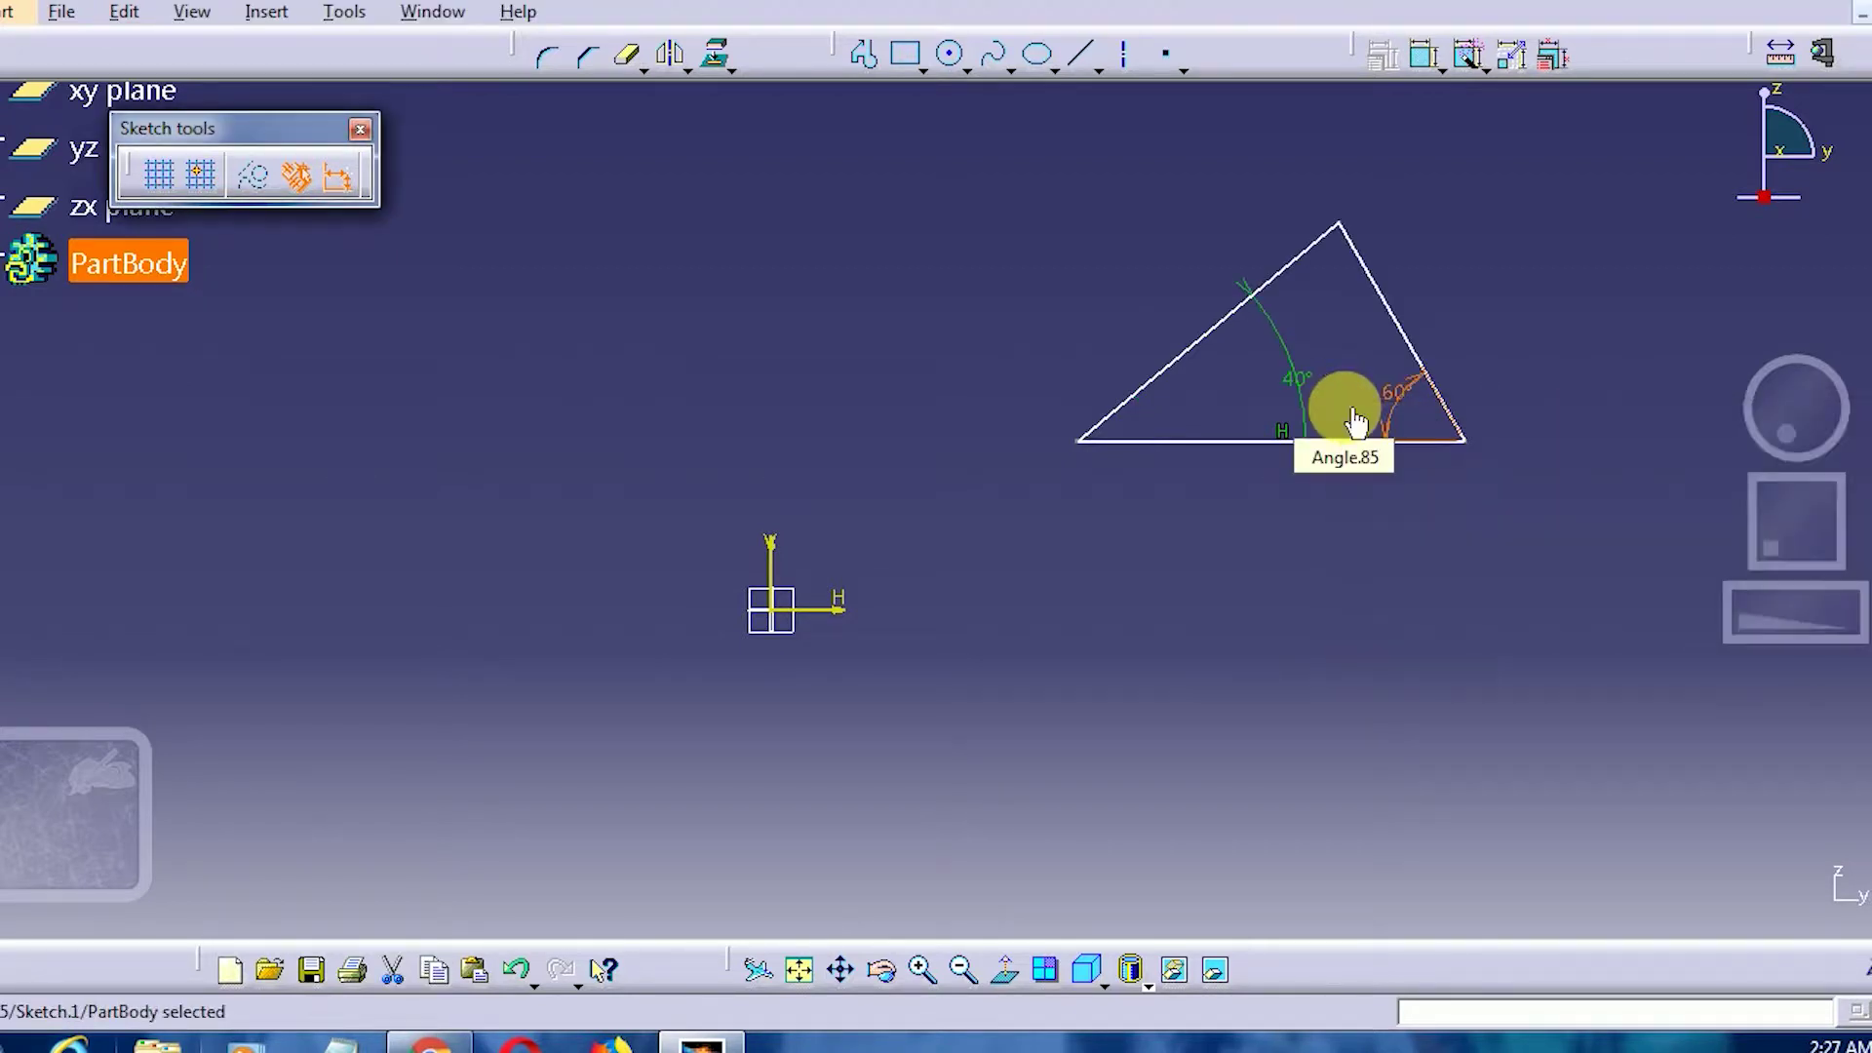
click(1477, 292)
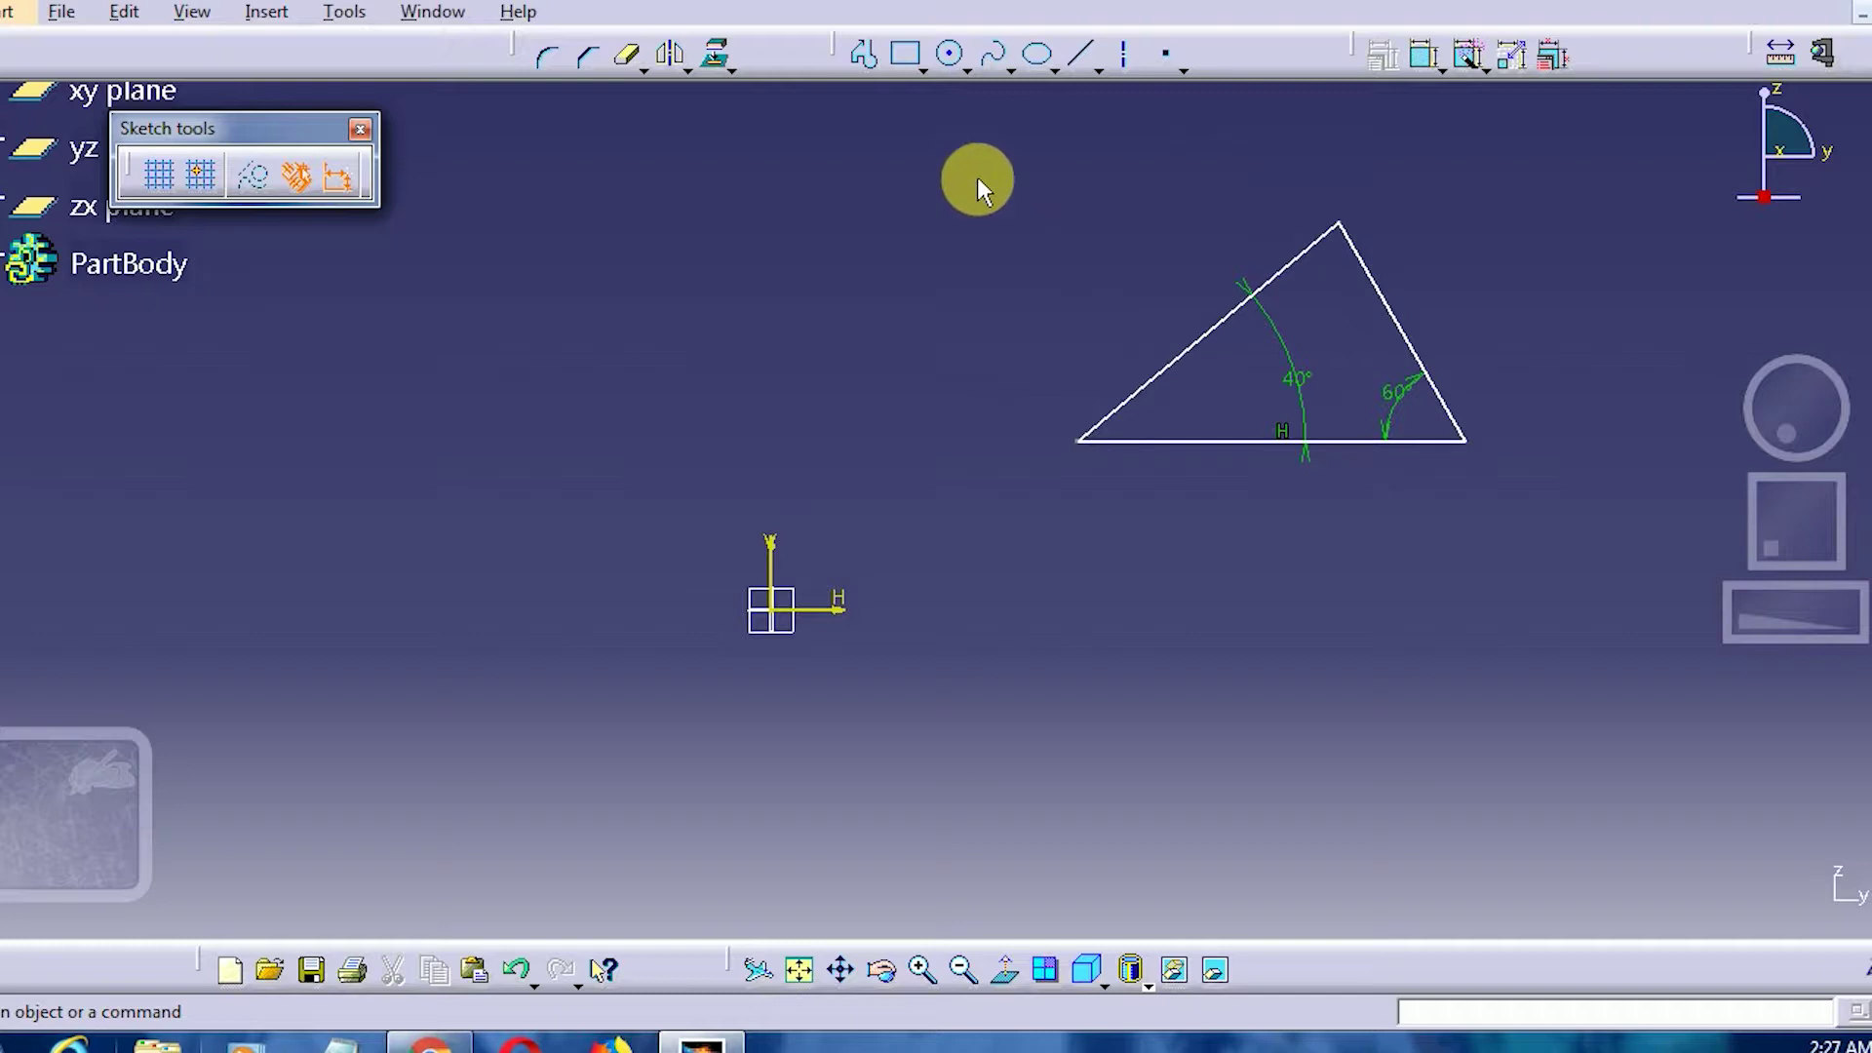
mouse_move(909, 172)
mouse_down()
mouse_move(1492, 430)
mouse_move(1518, 571)
mouse_up()
- Delete the old triangle and draw a new closed triangle with a horizontal base
key(Delete)
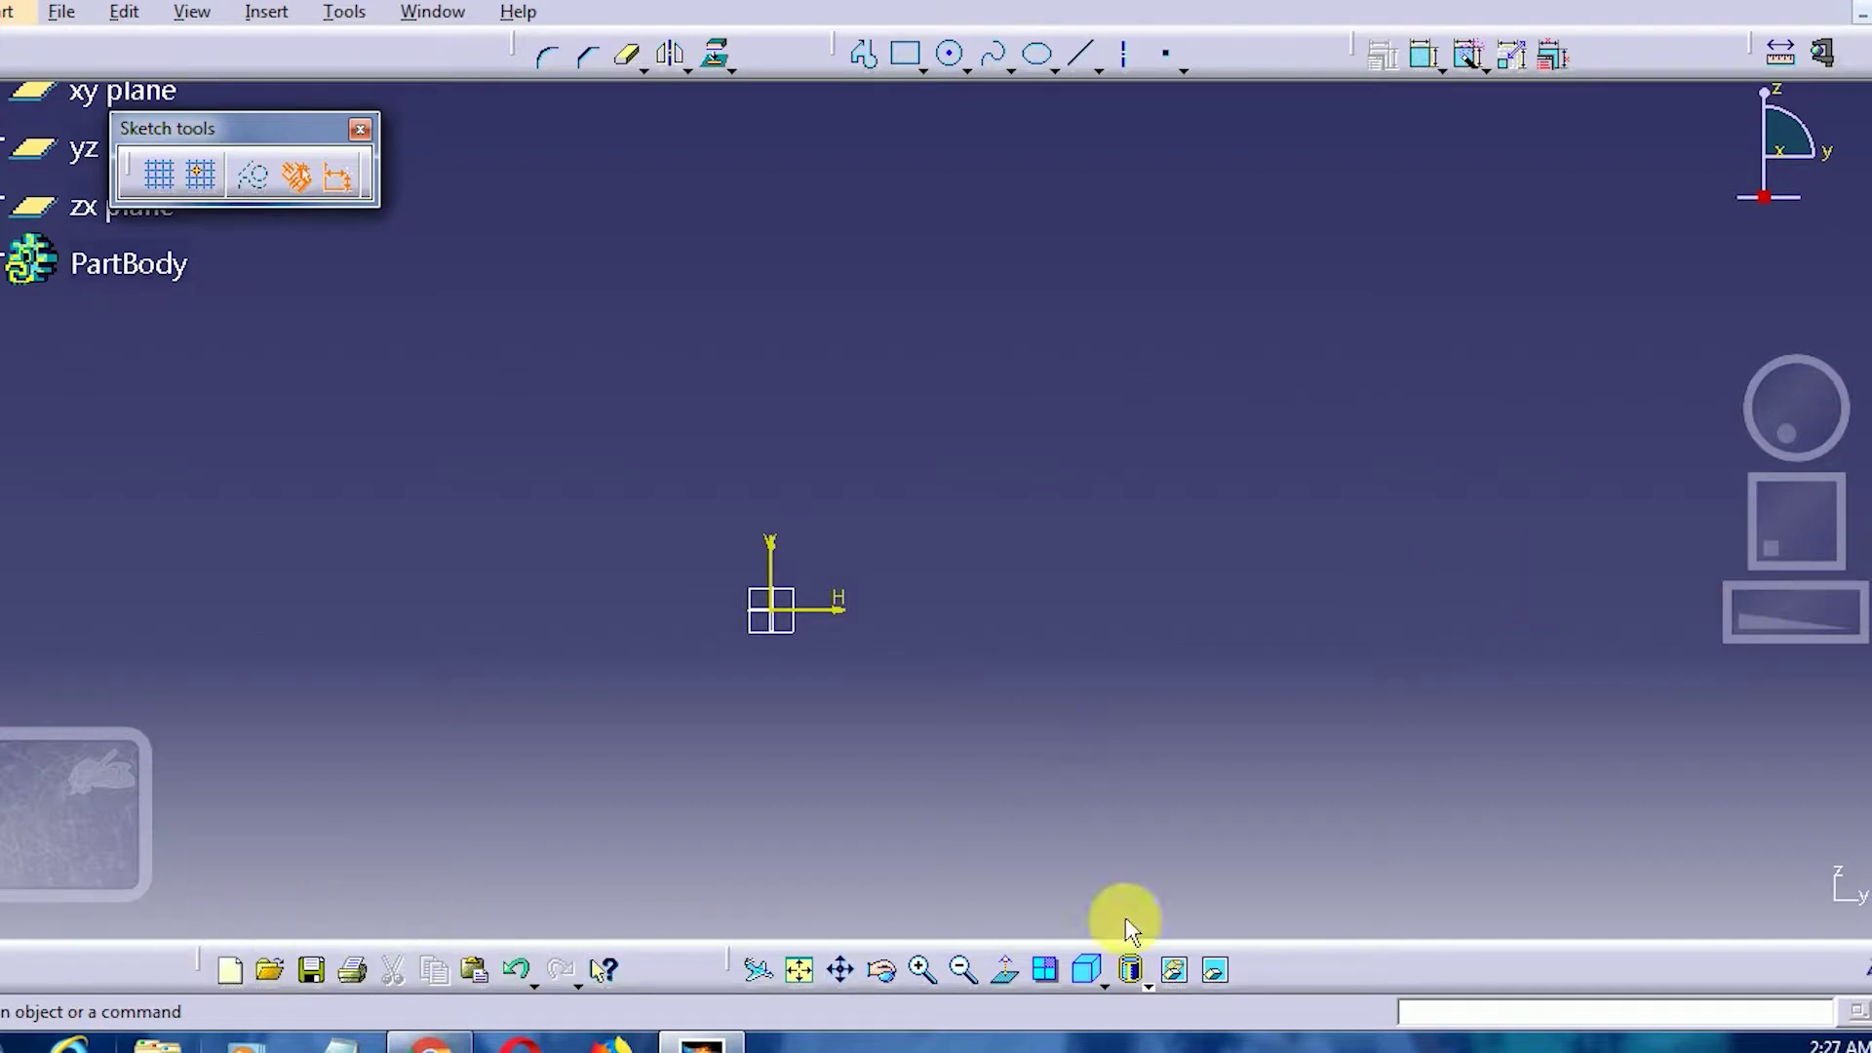
click(866, 58)
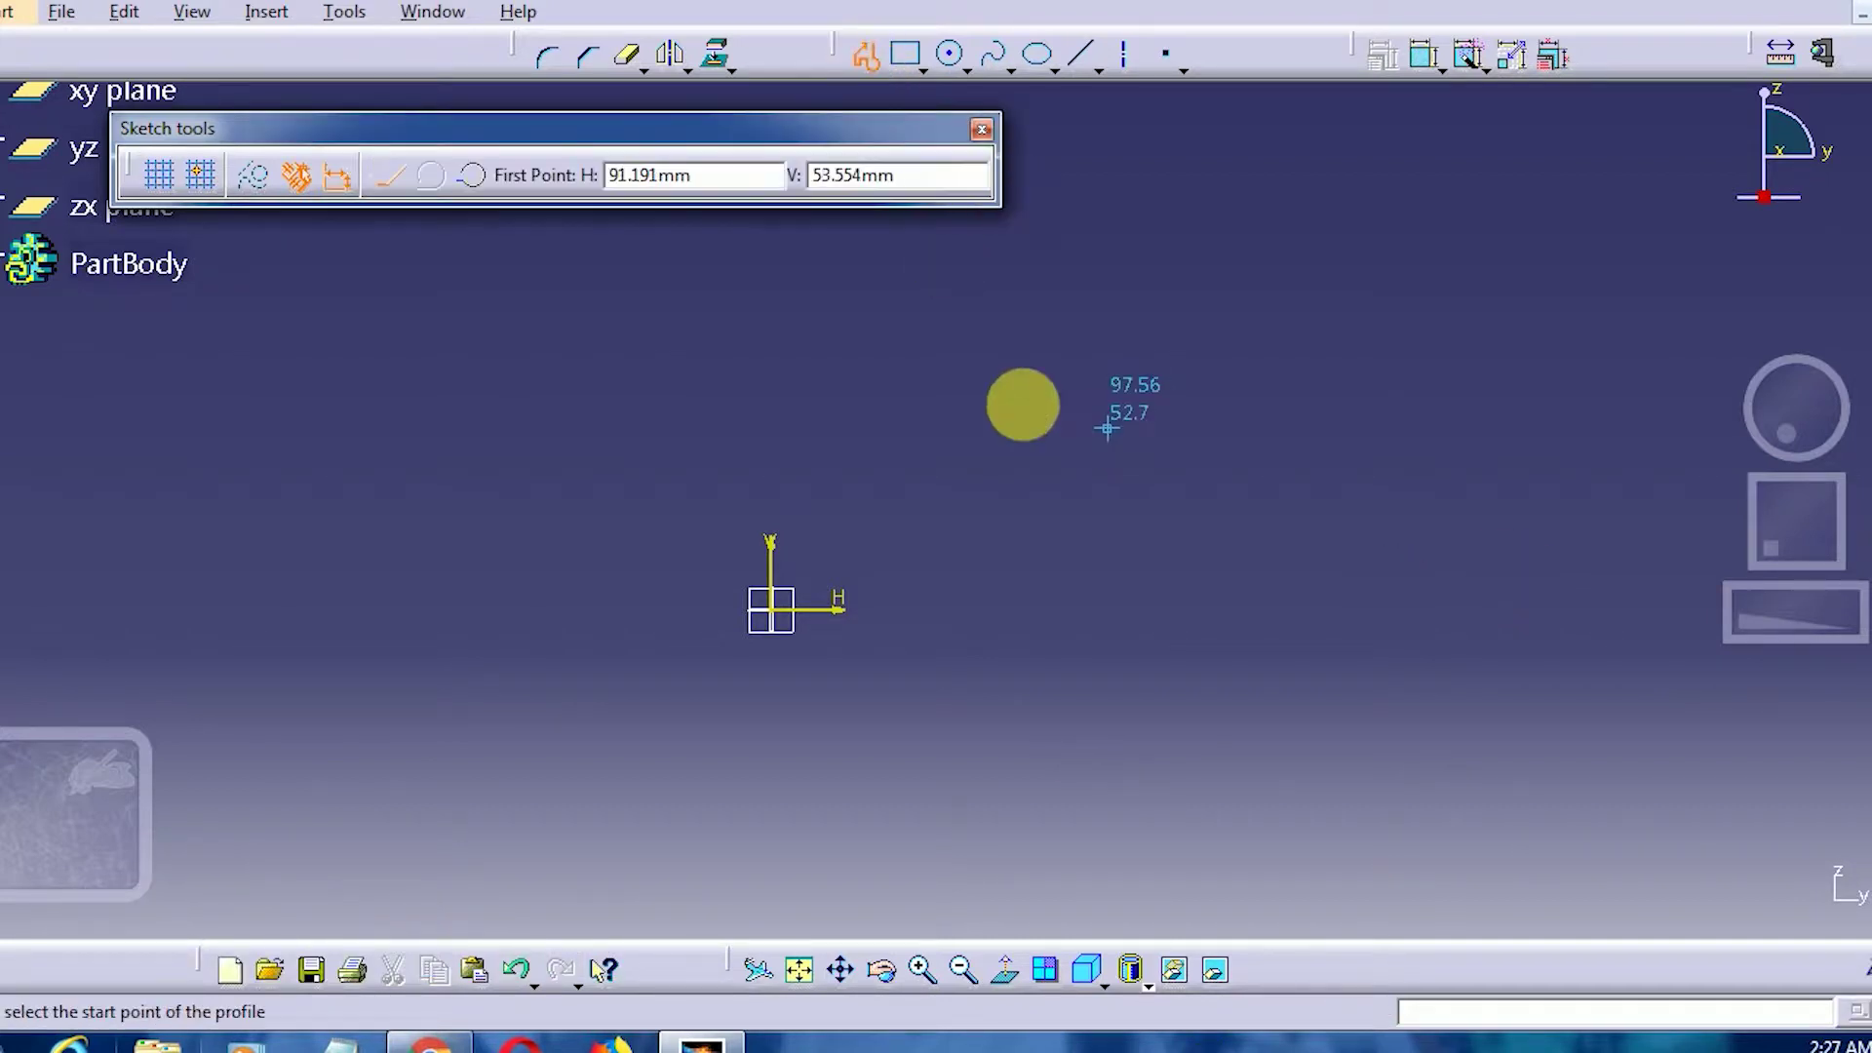
click(962, 285)
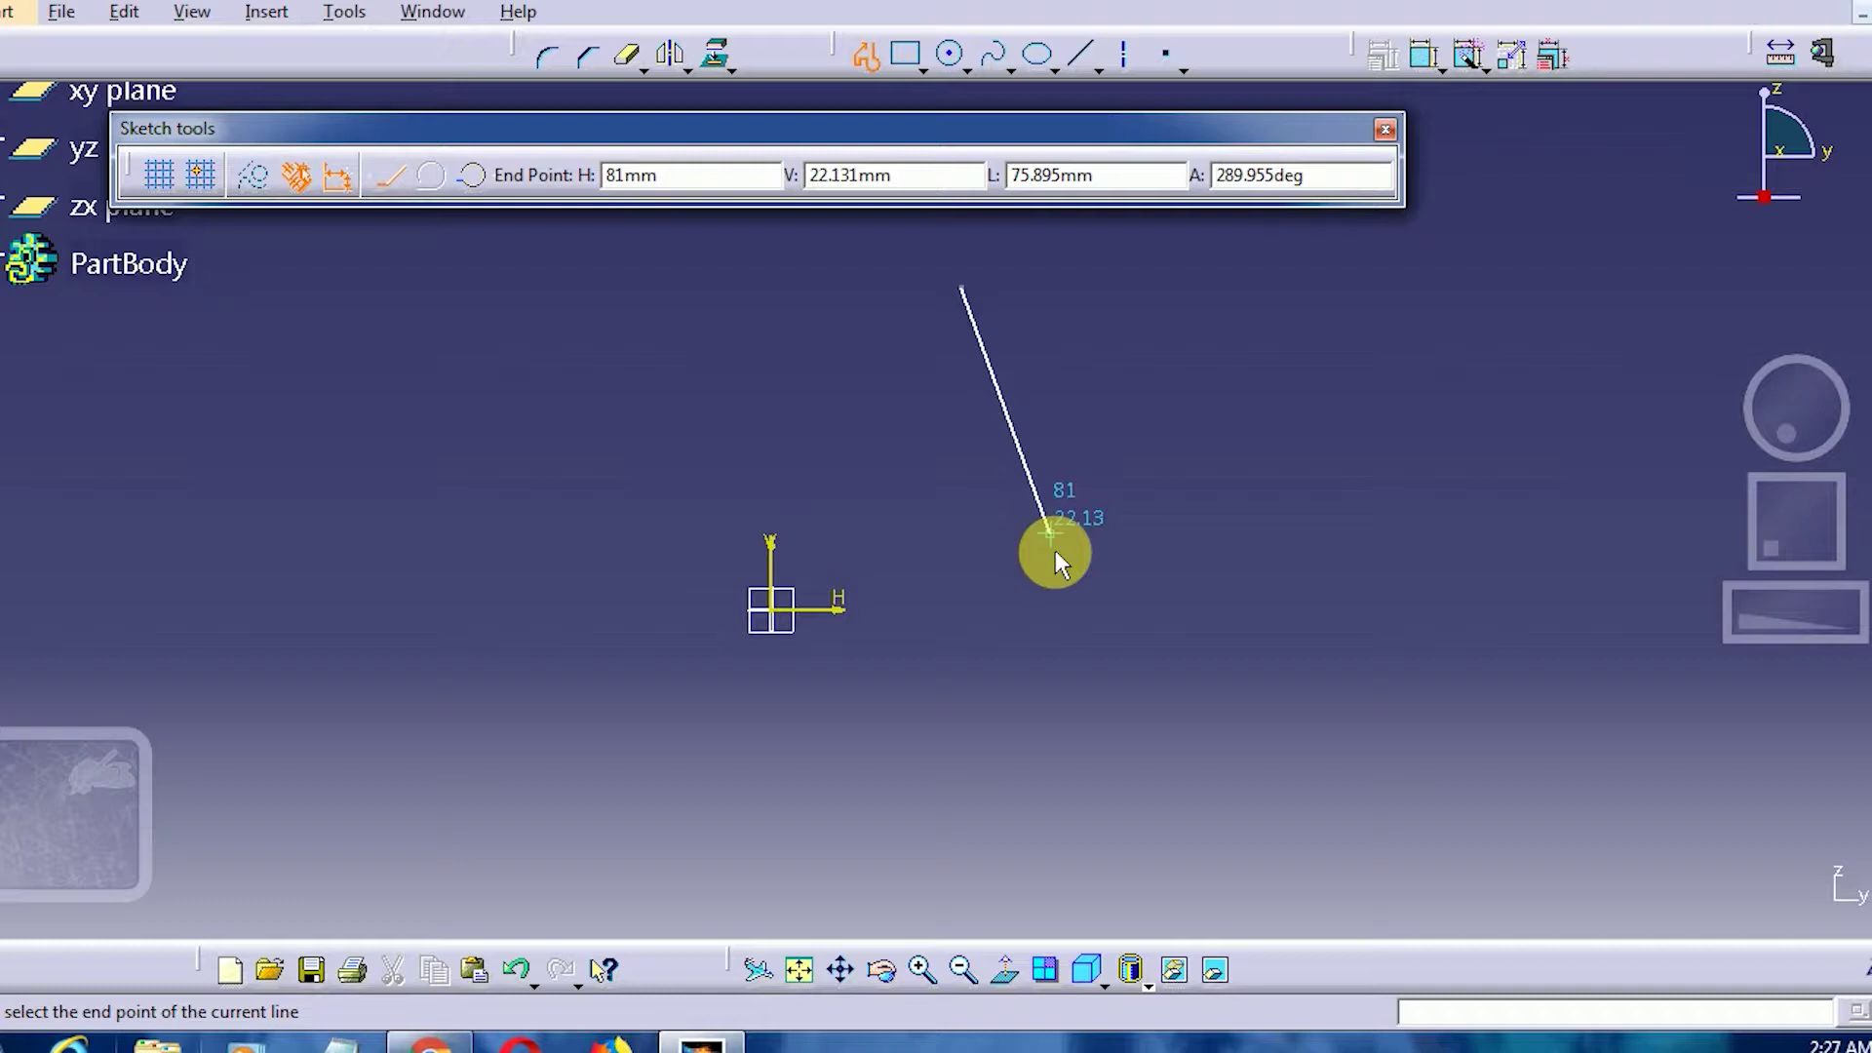
click(1055, 551)
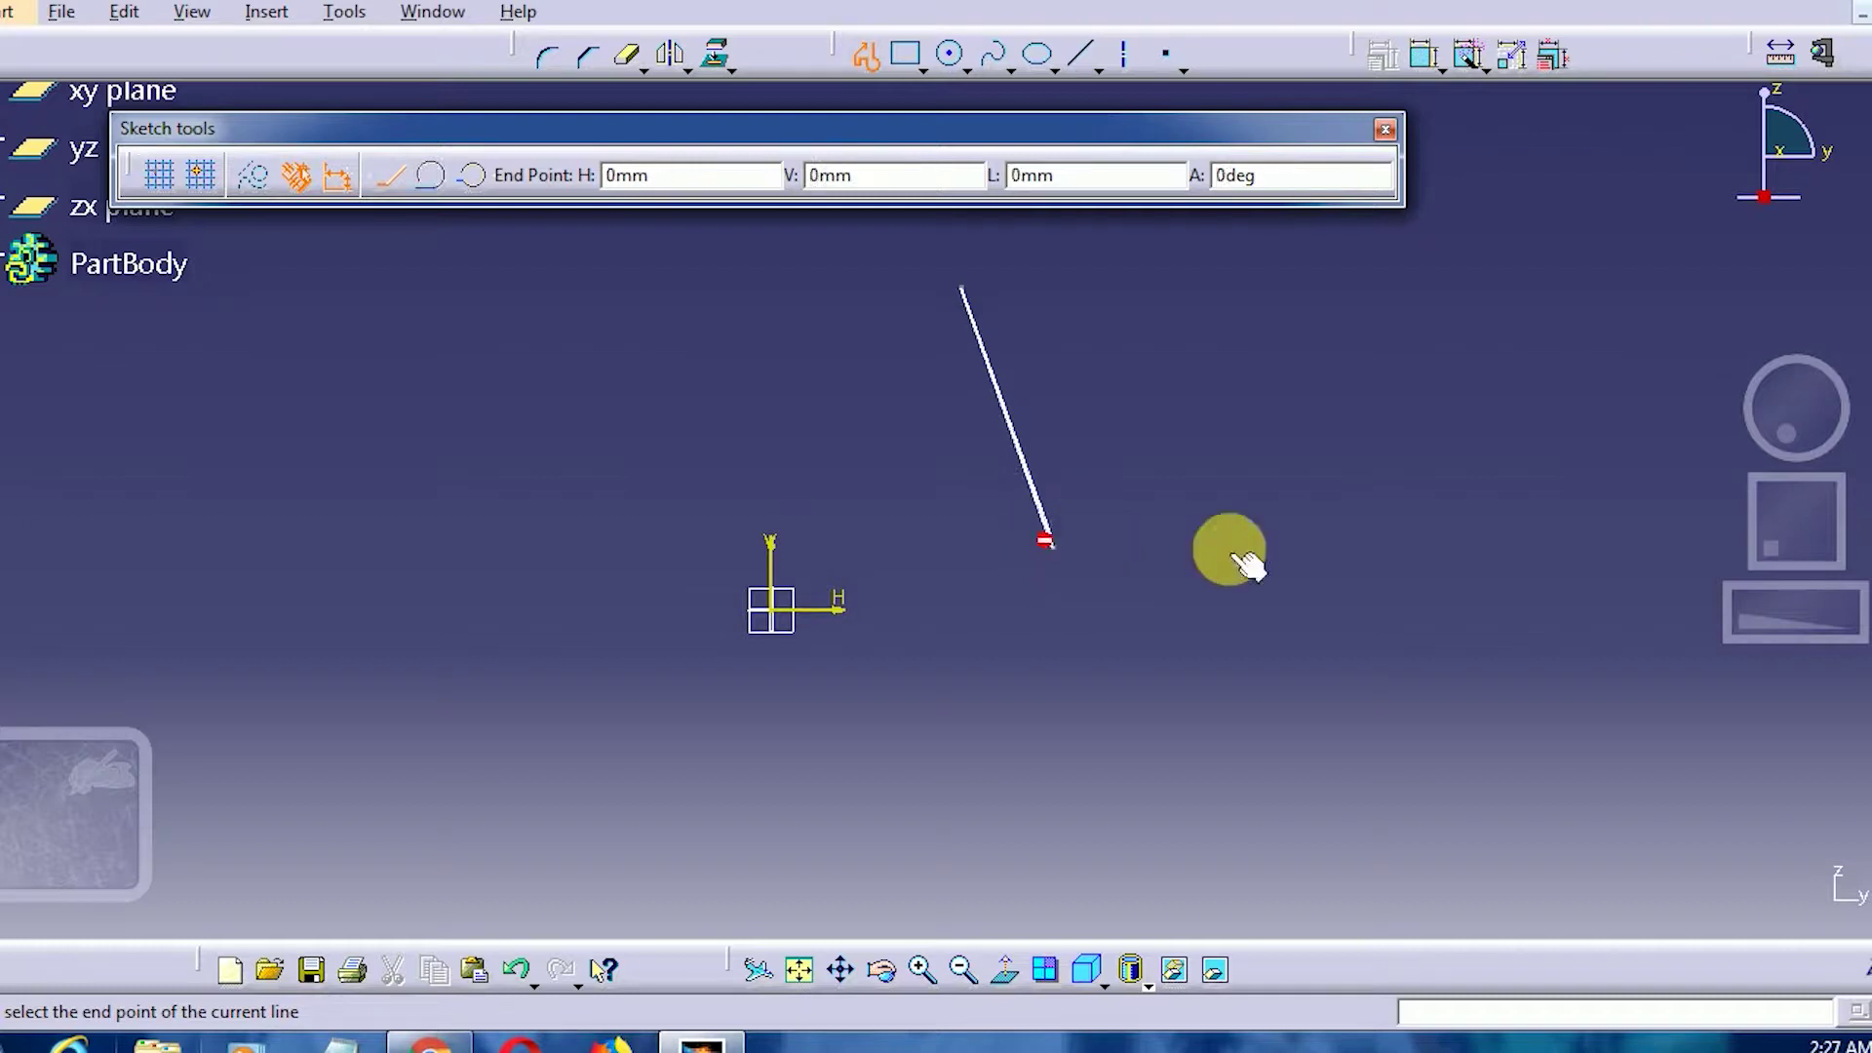
click(1367, 547)
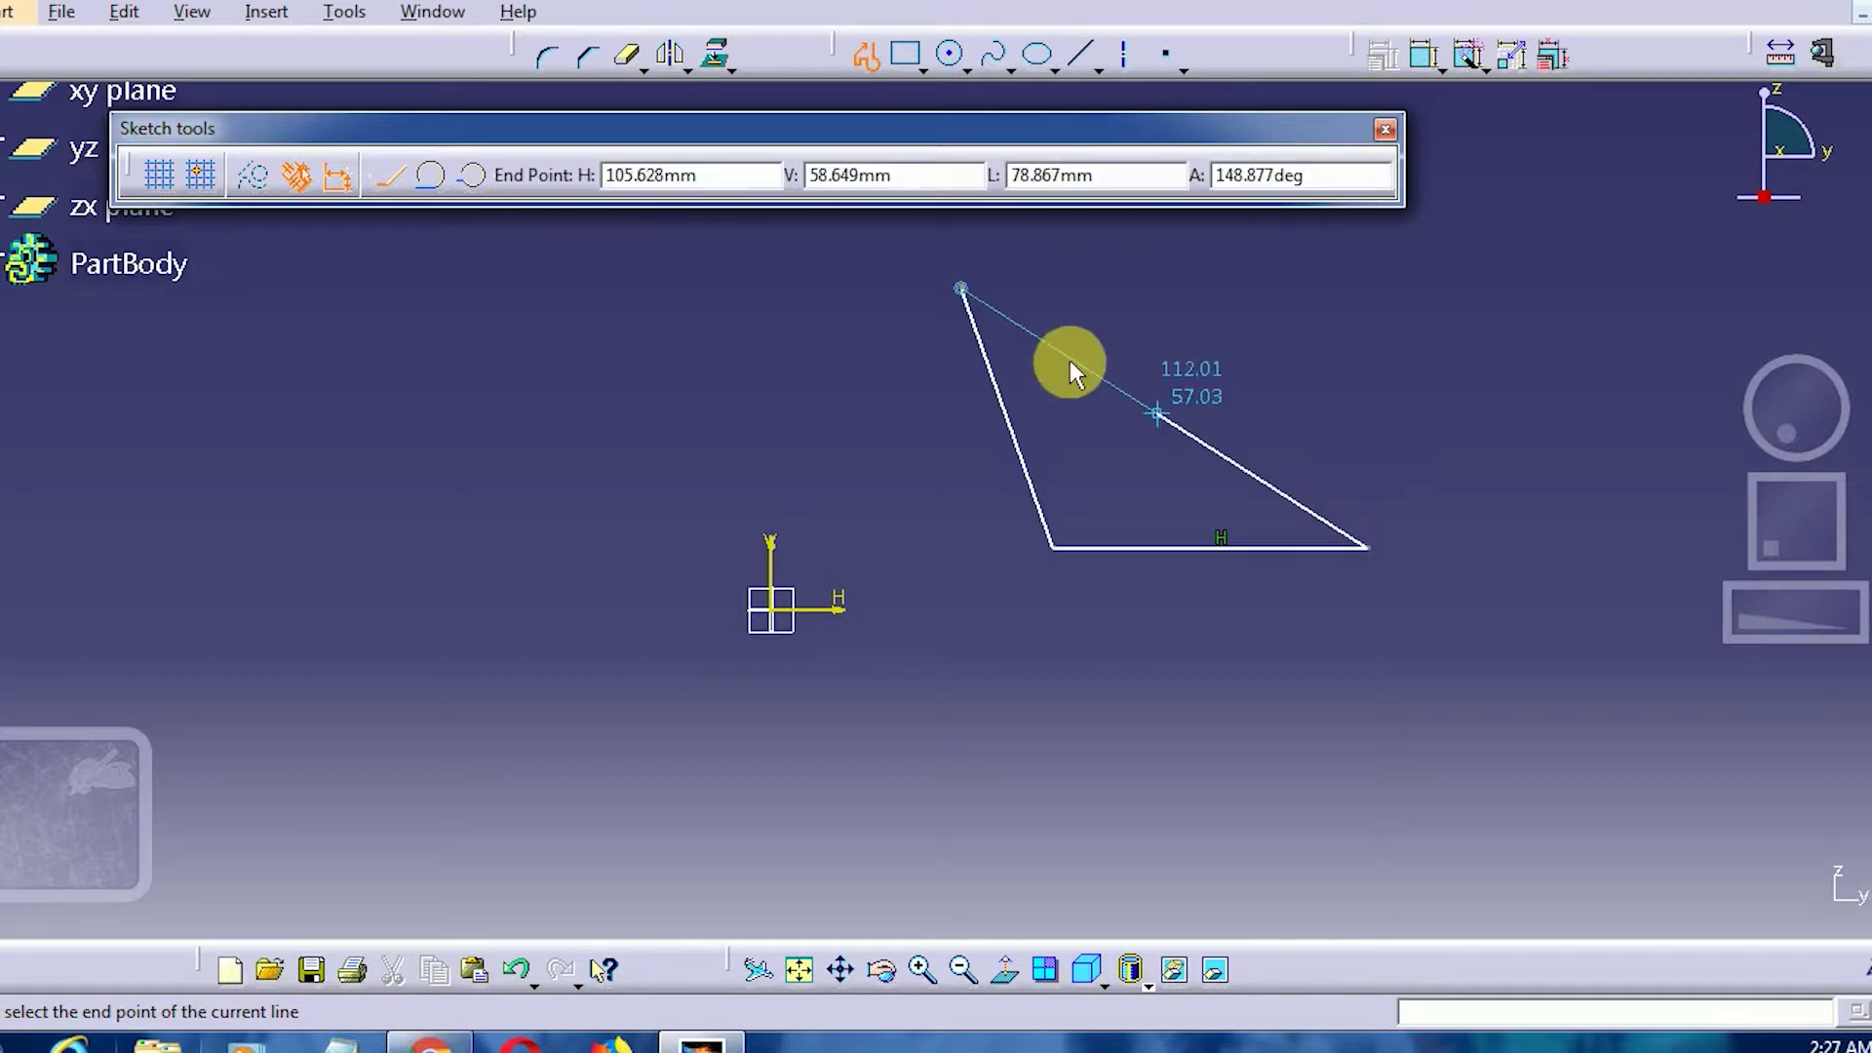
click(975, 304)
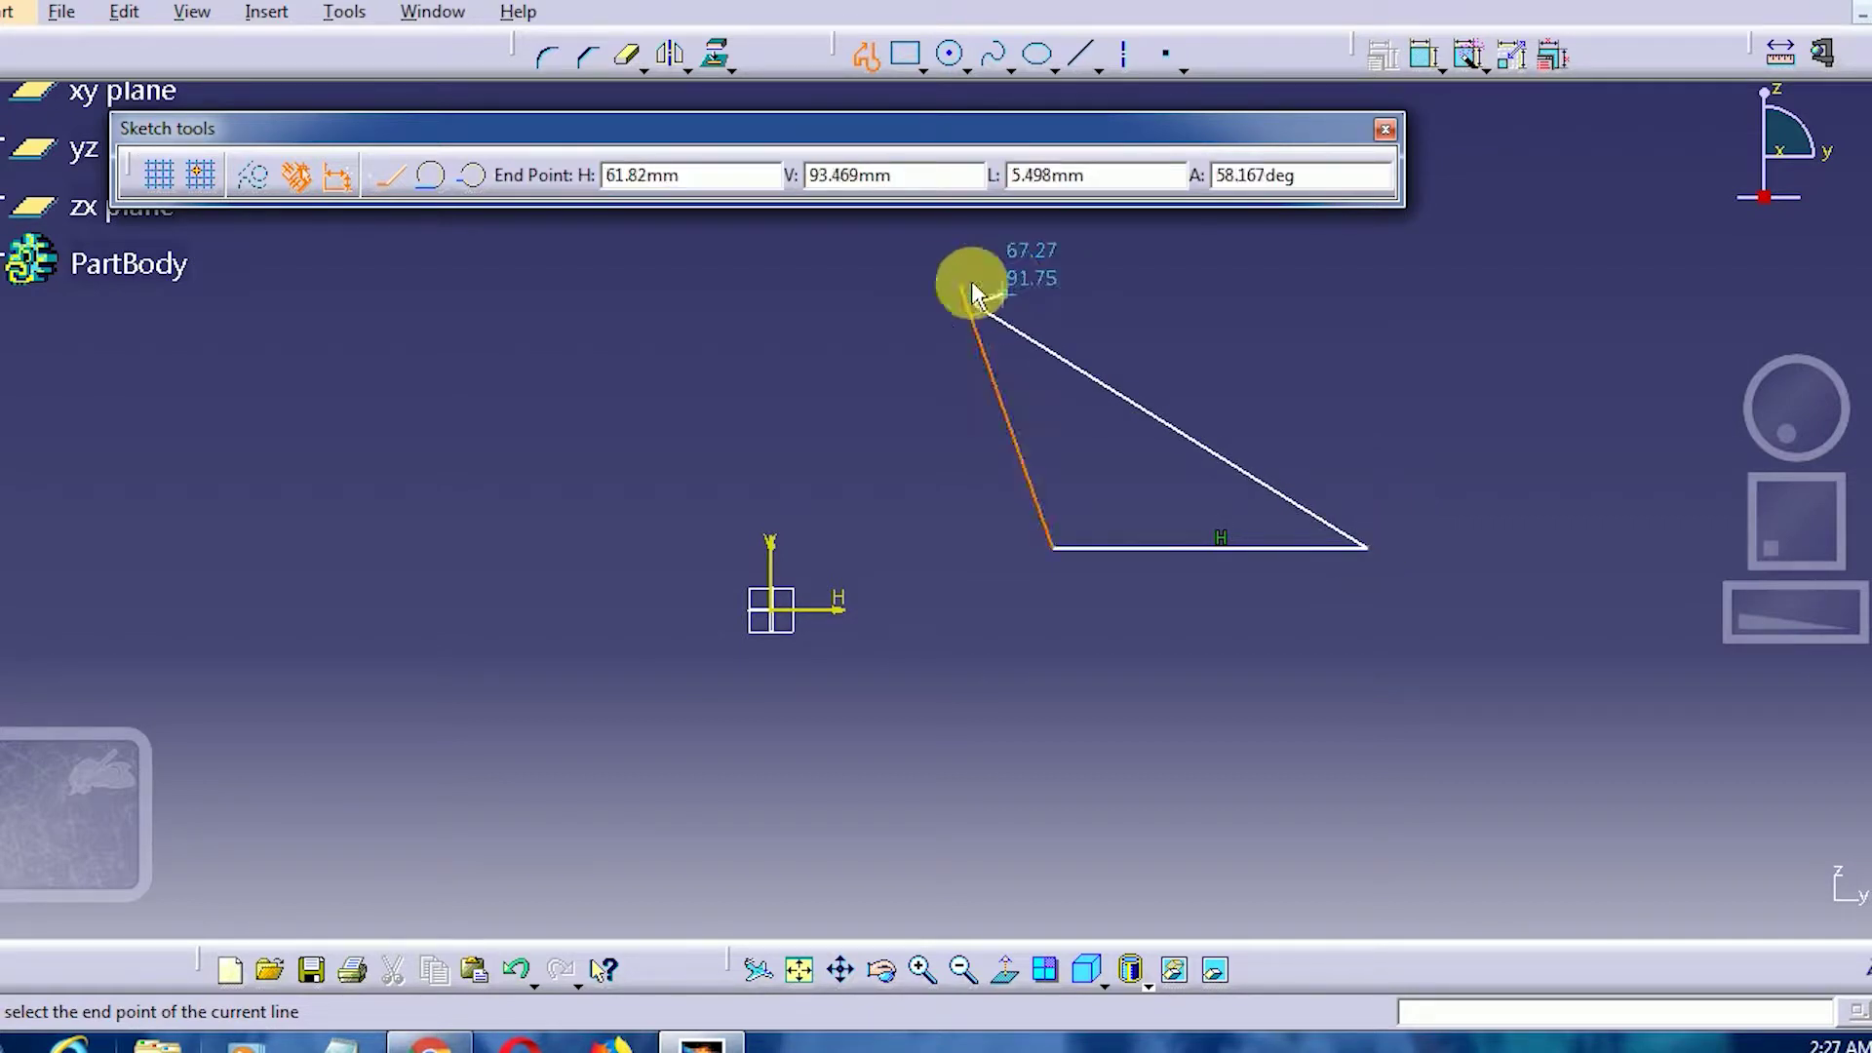
- Delete the triangle's slanted upper-right edge
click(869, 54)
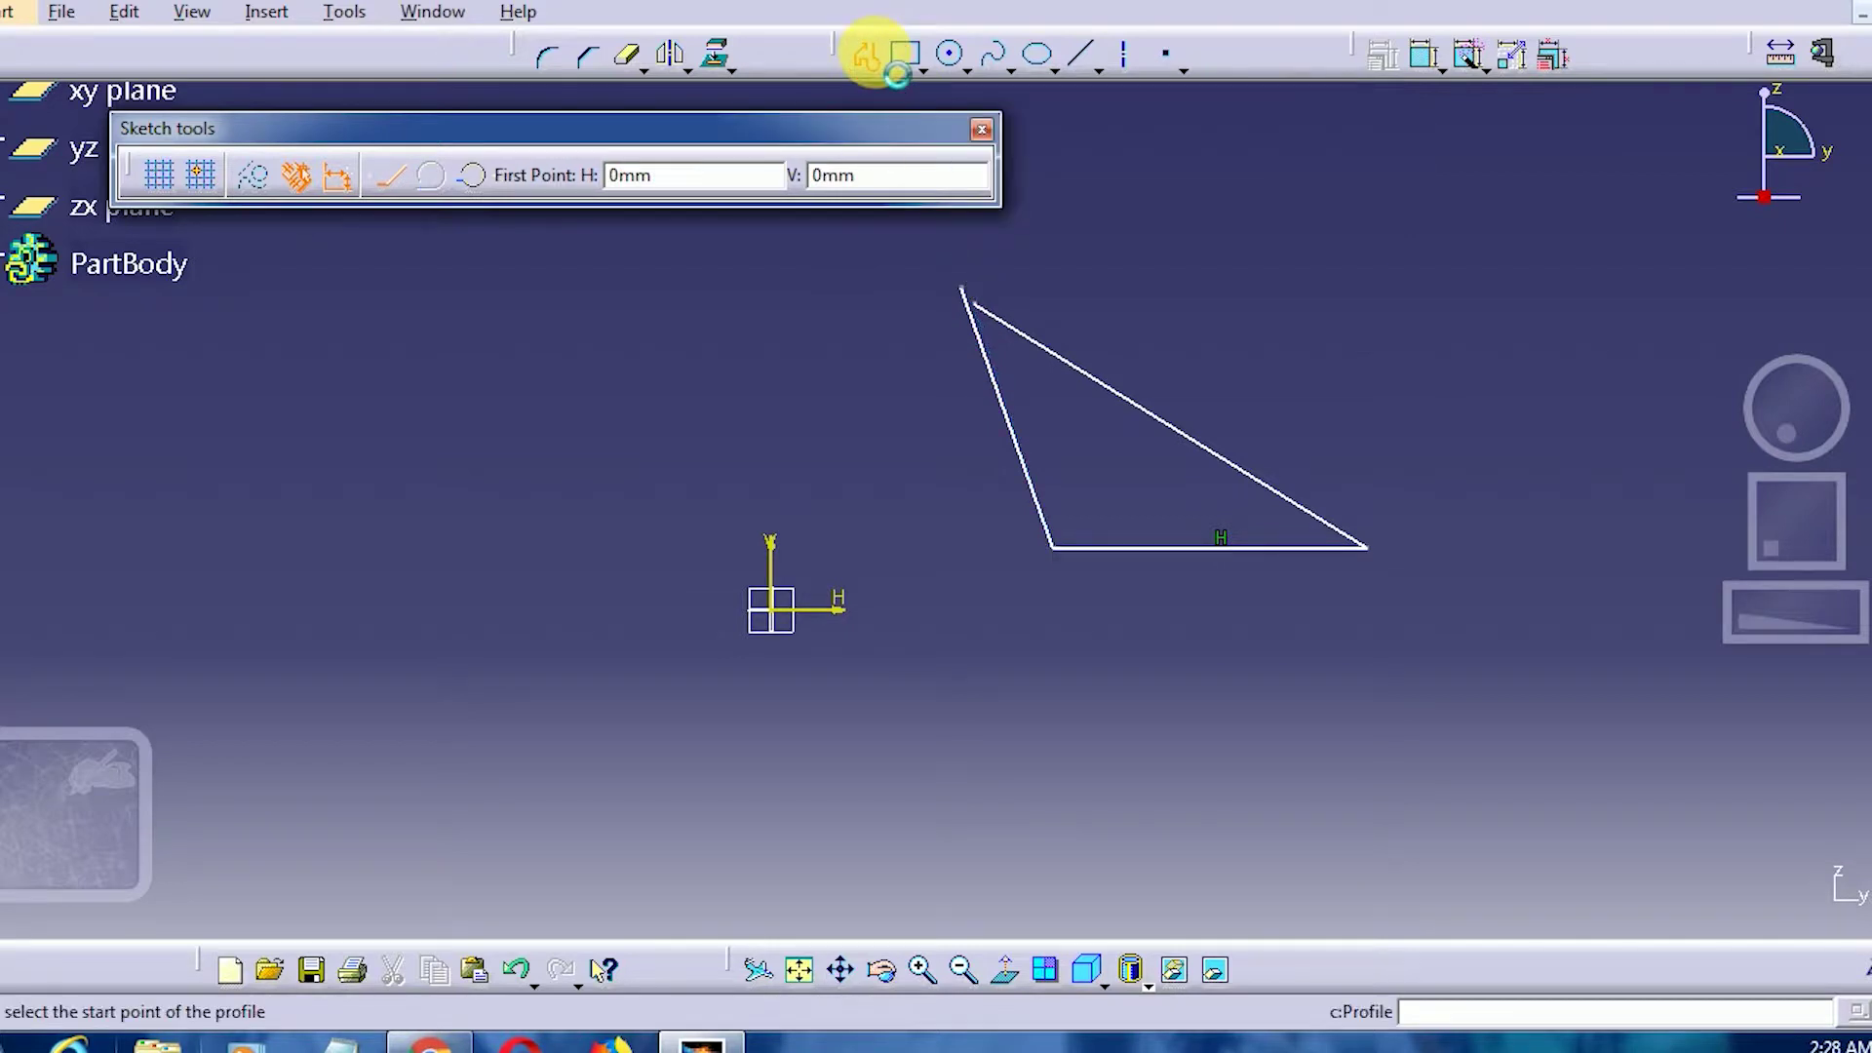
right_click(1095, 381)
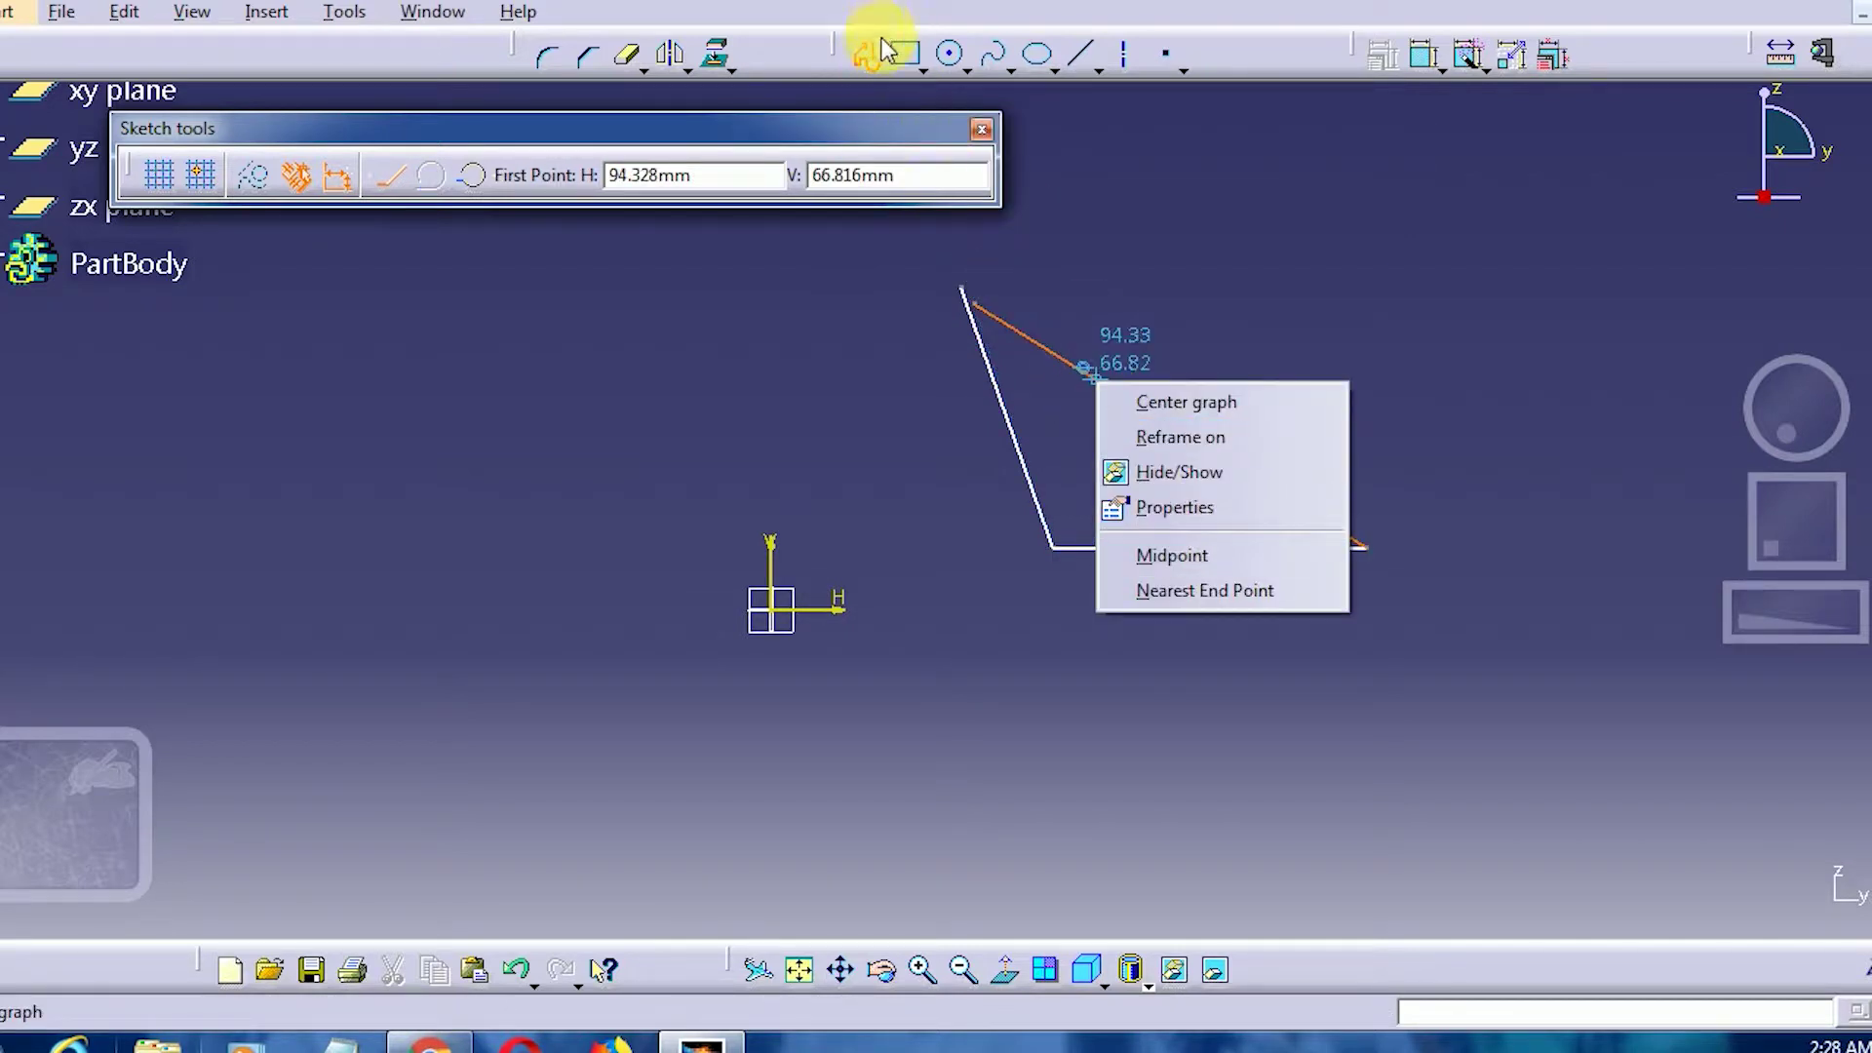
click(864, 56)
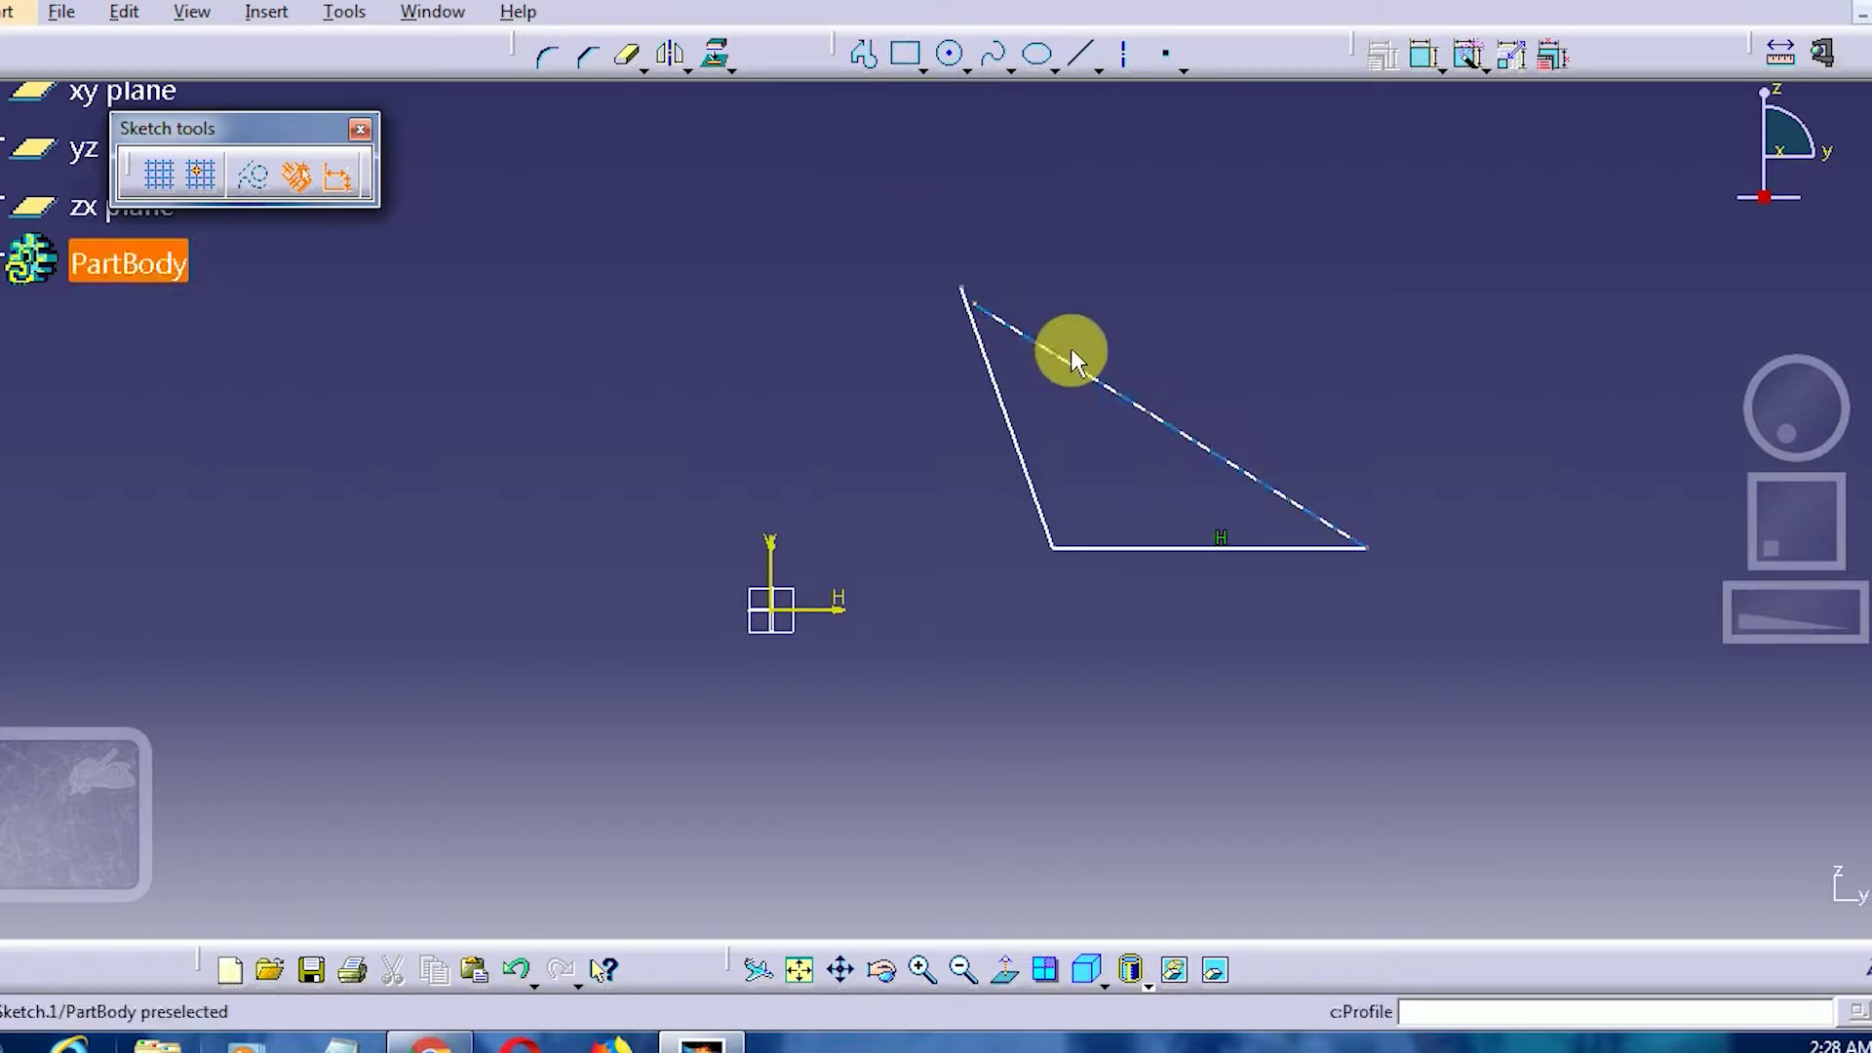
right_click(1083, 378)
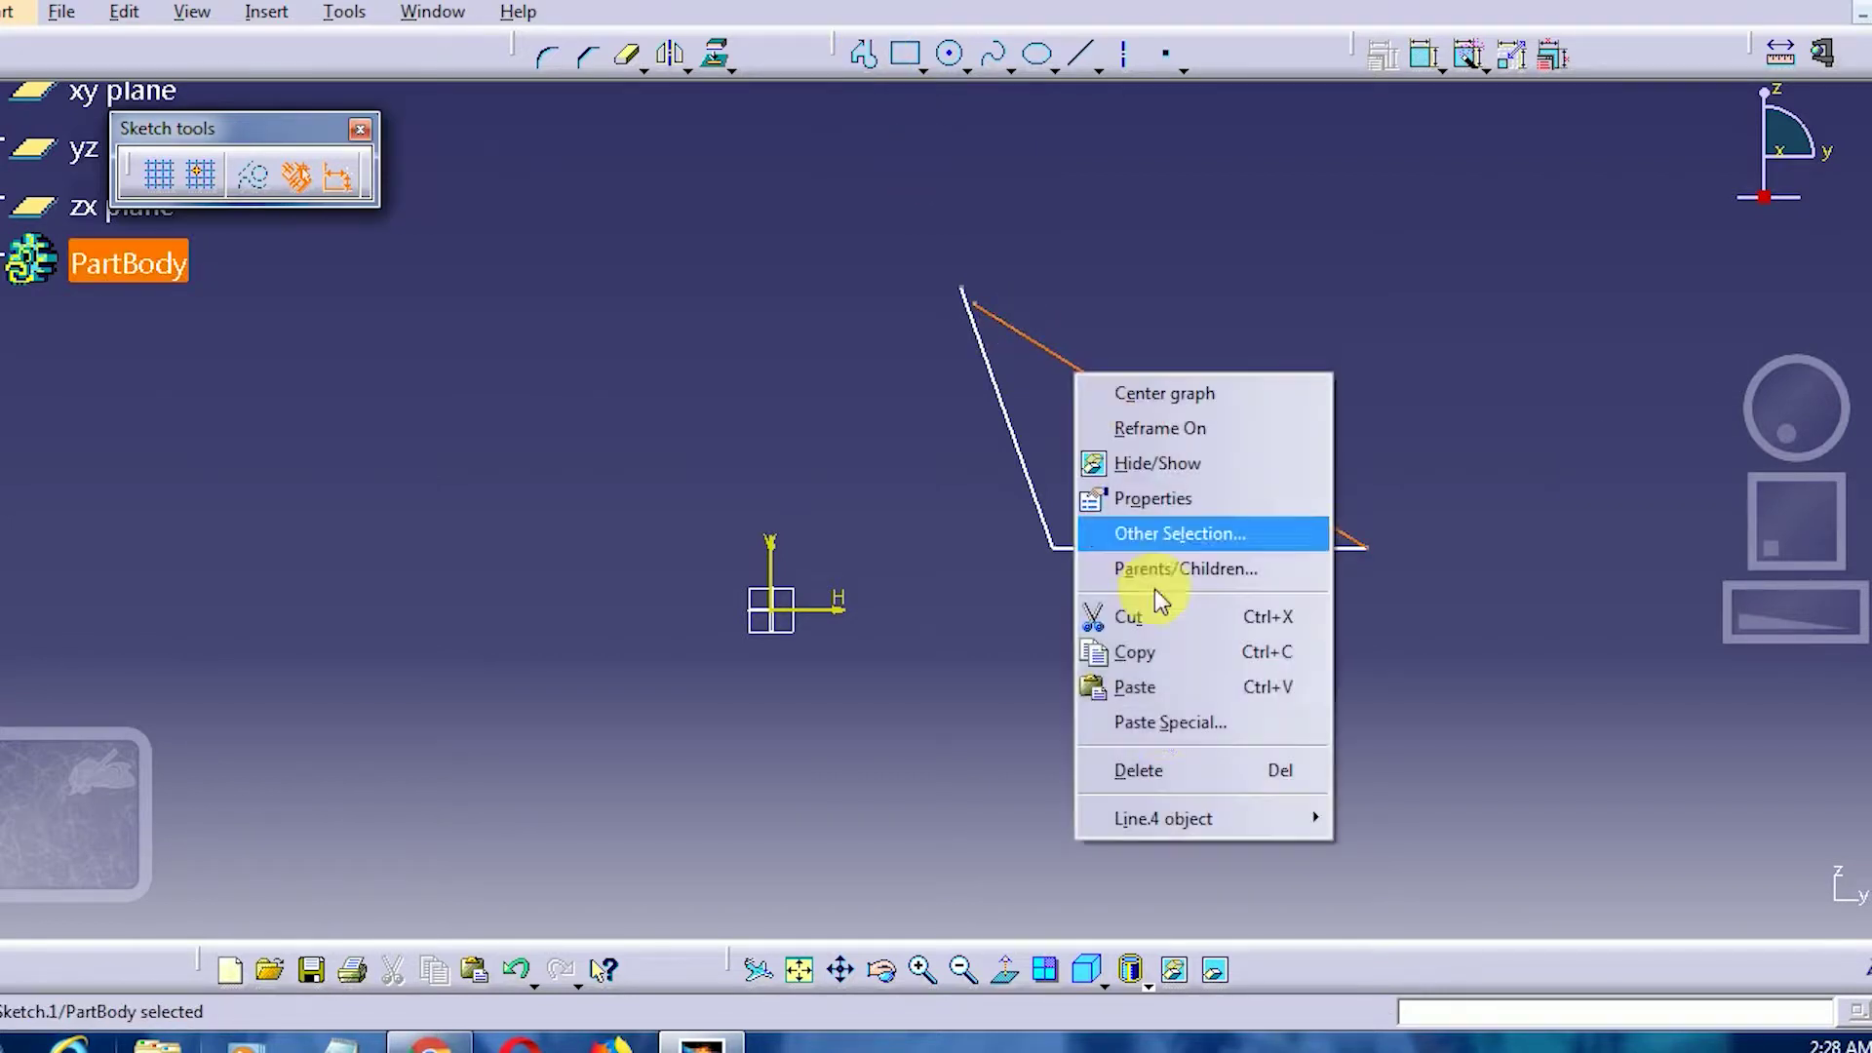
click(1143, 770)
- Draw a single line from the base's right end to the top corner
click(1080, 54)
click(1371, 553)
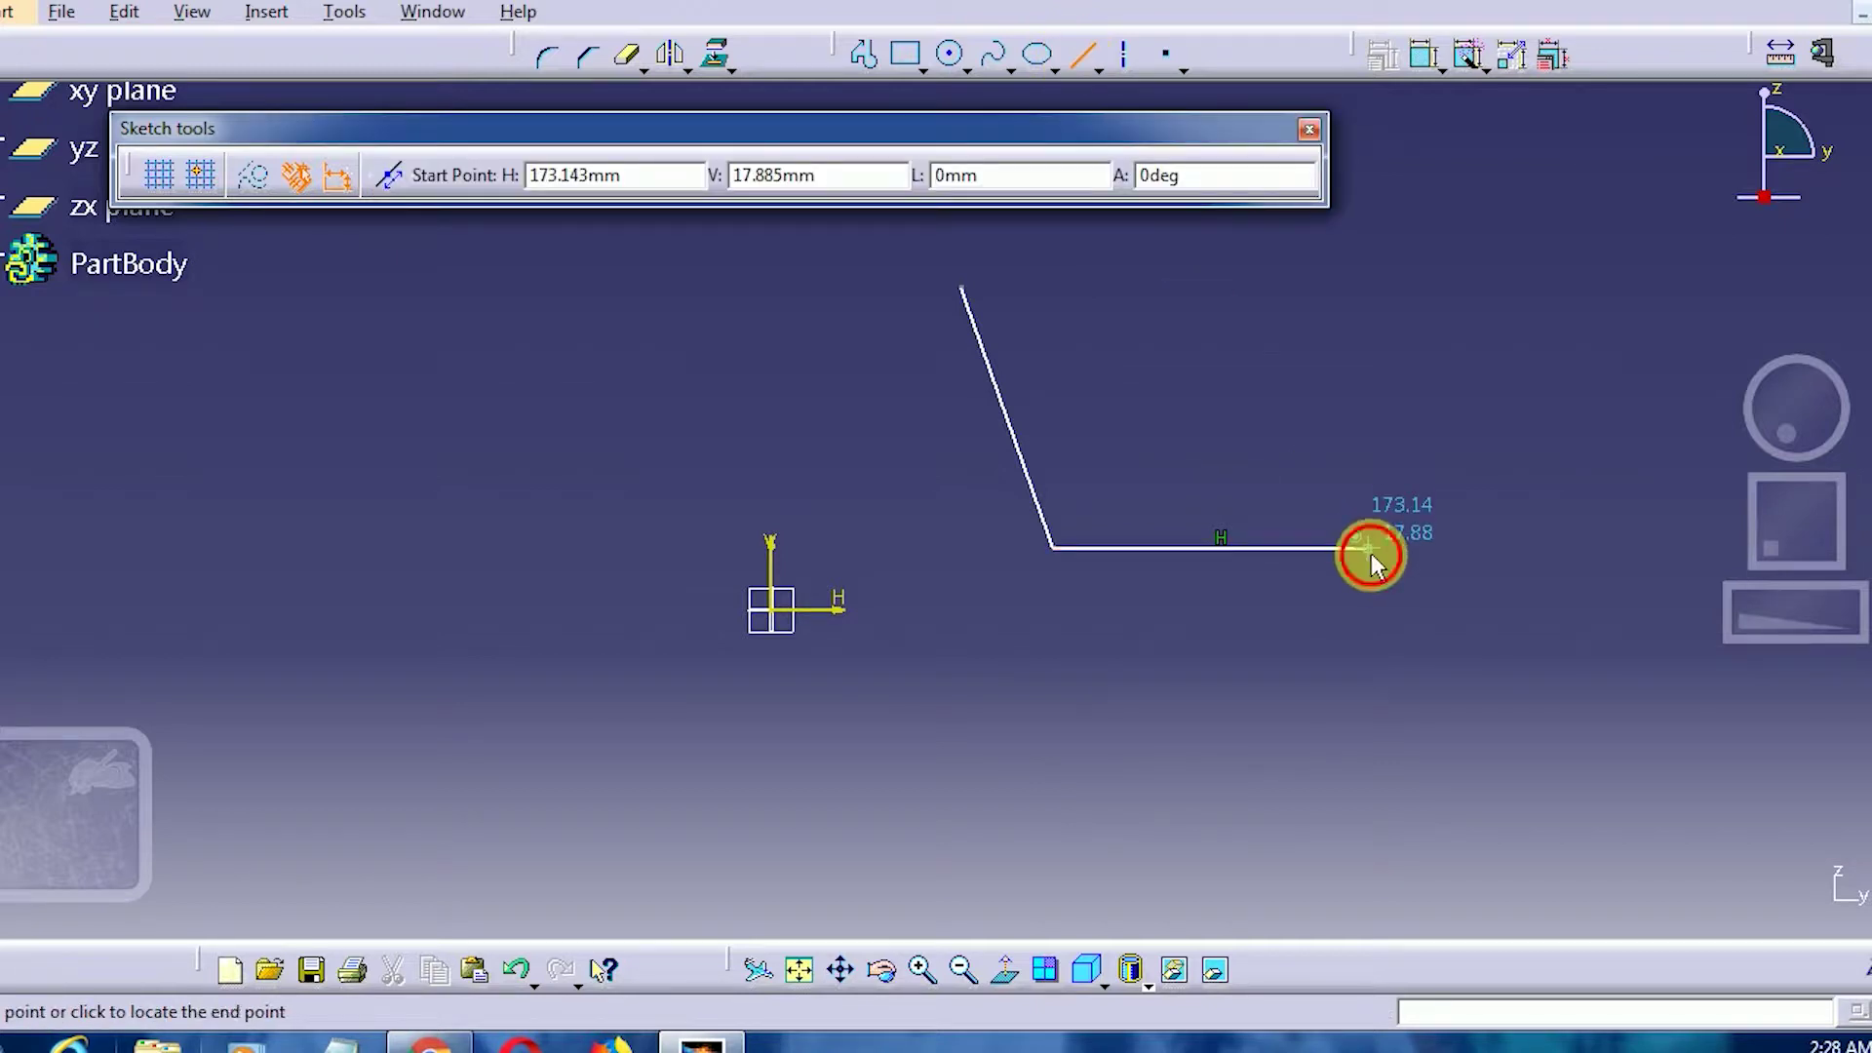
click(973, 287)
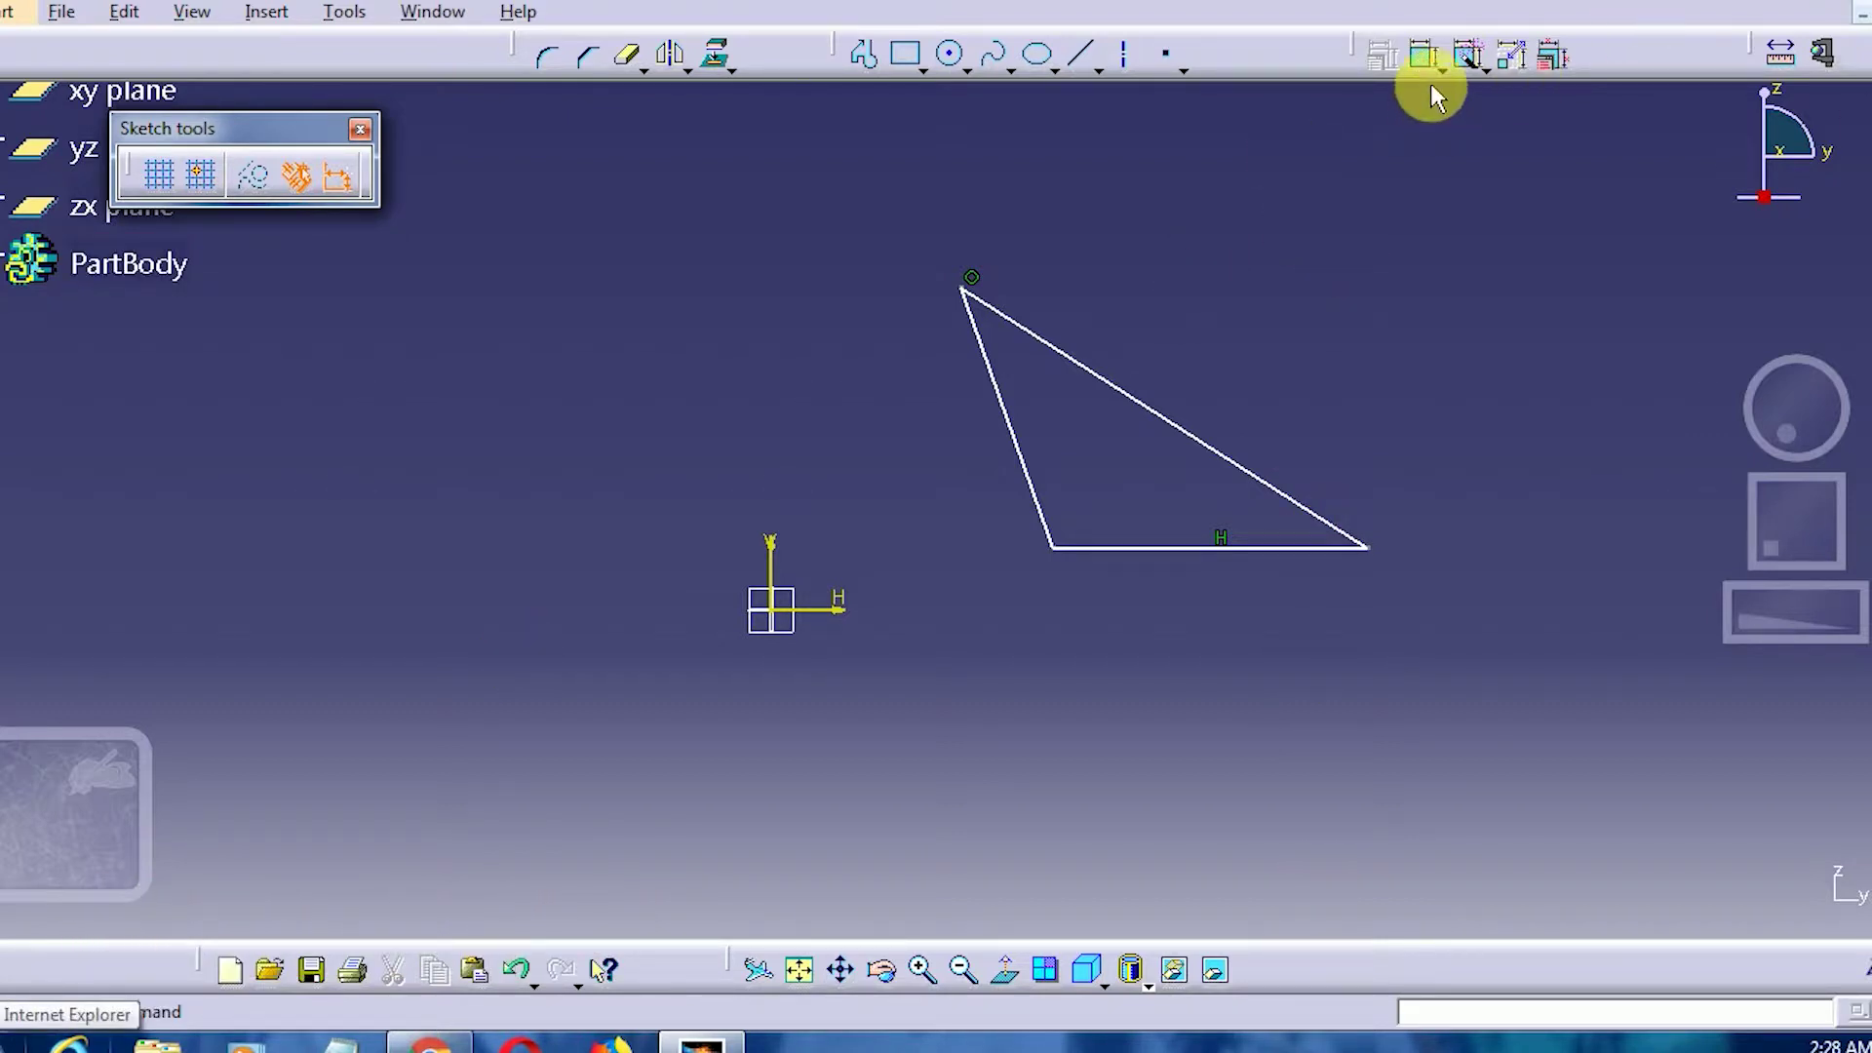
- Add angle dimensions at the bottom-left corner (109.49°) and the top corner
click(1418, 55)
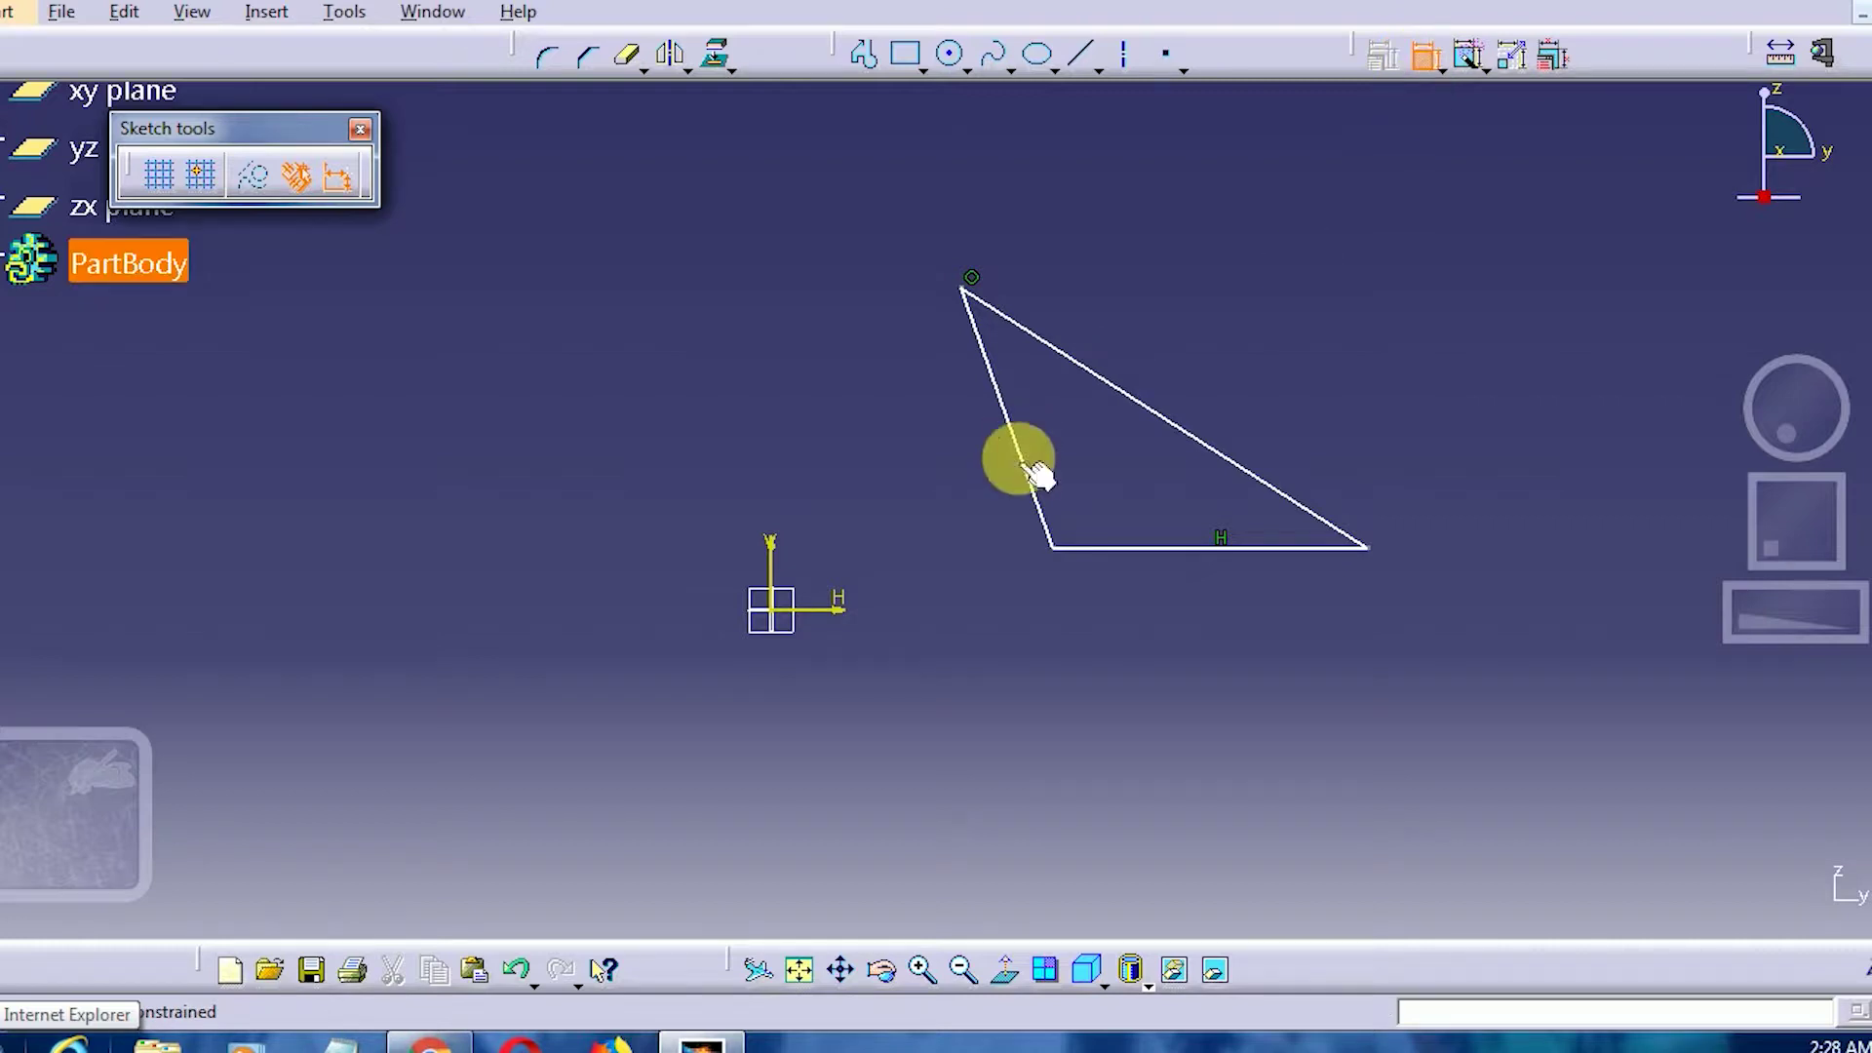
click(1052, 528)
click(1097, 548)
click(1085, 526)
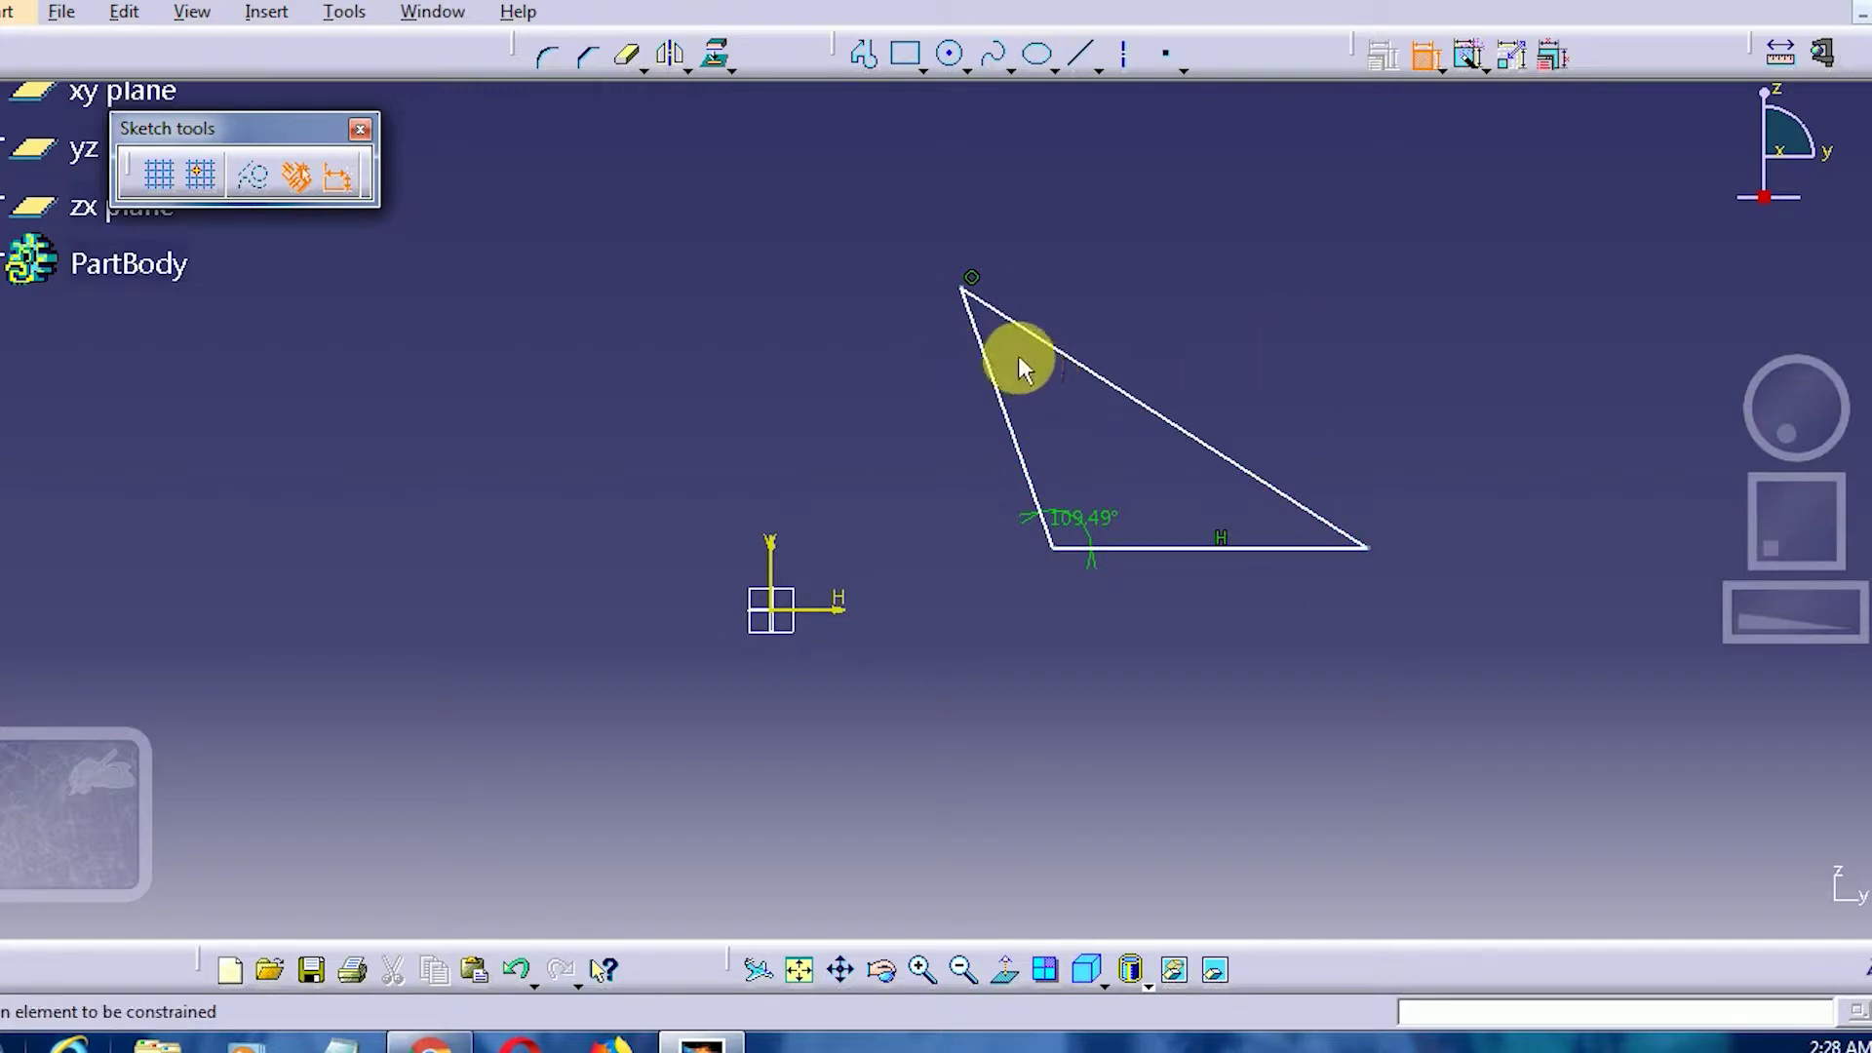
click(983, 341)
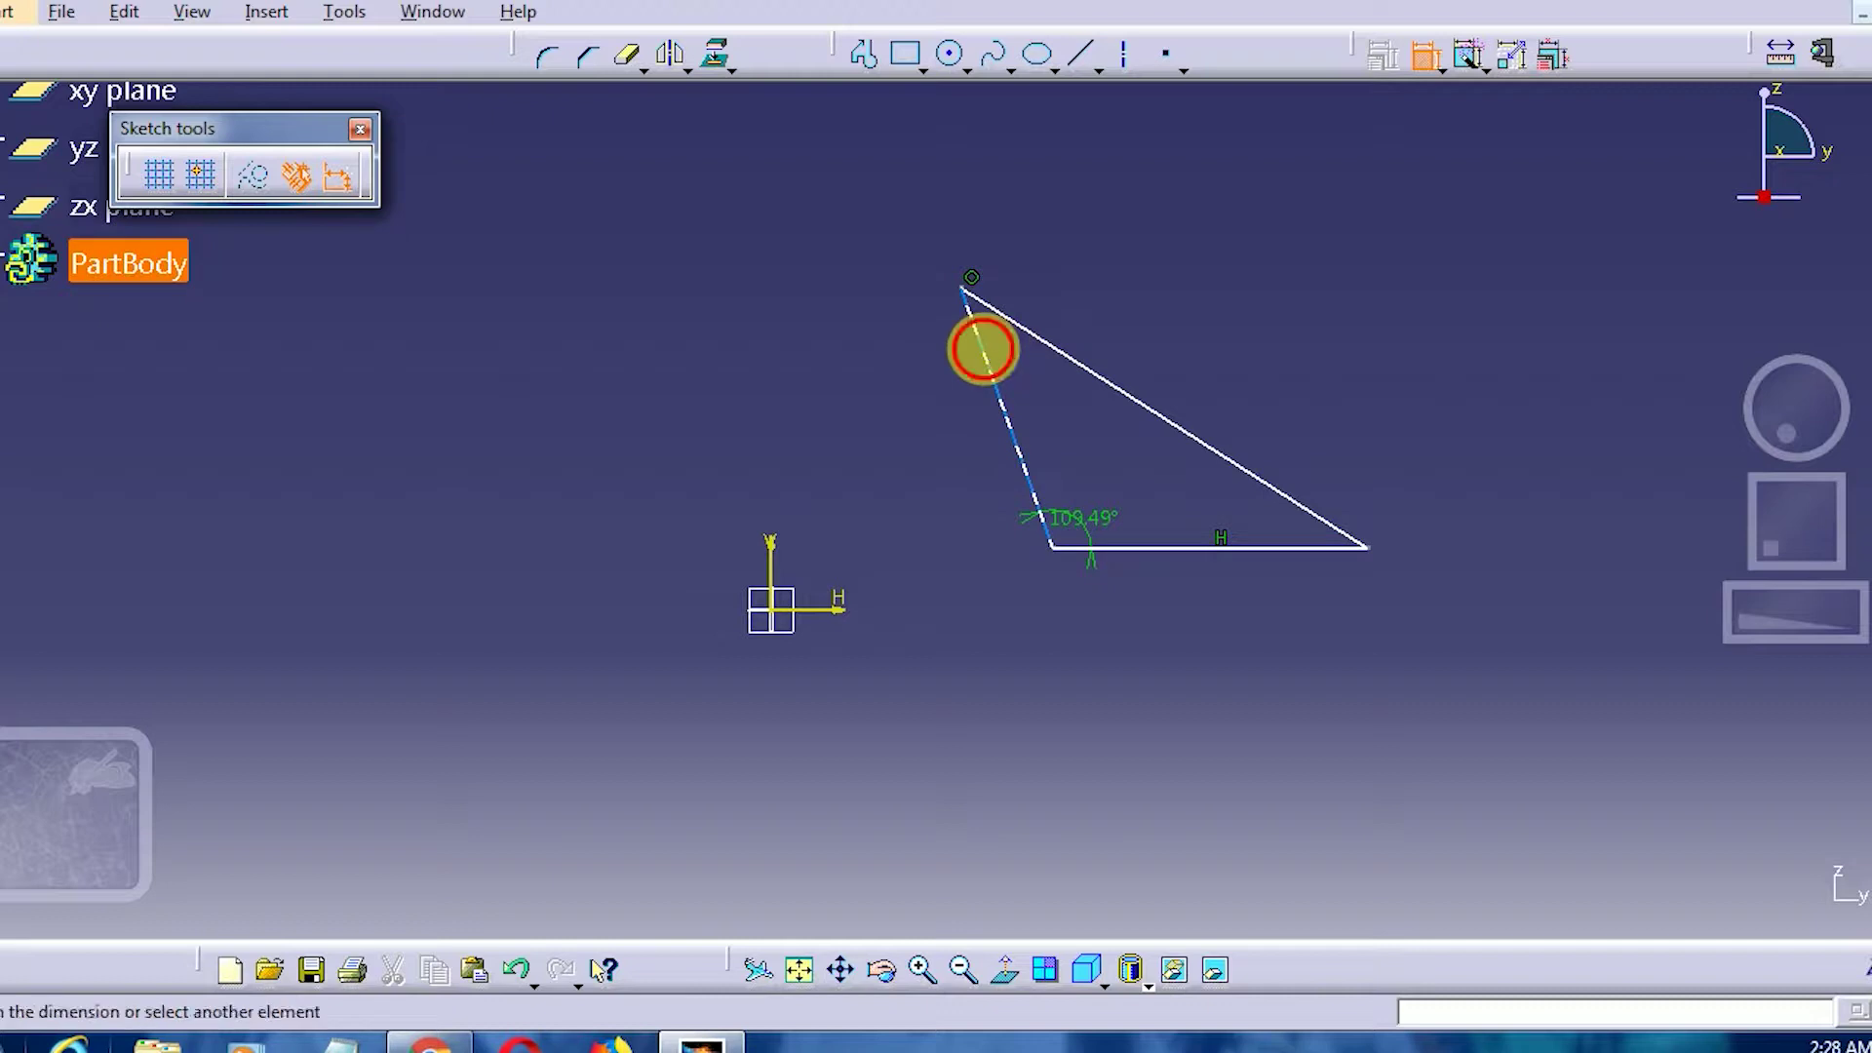
click(1032, 339)
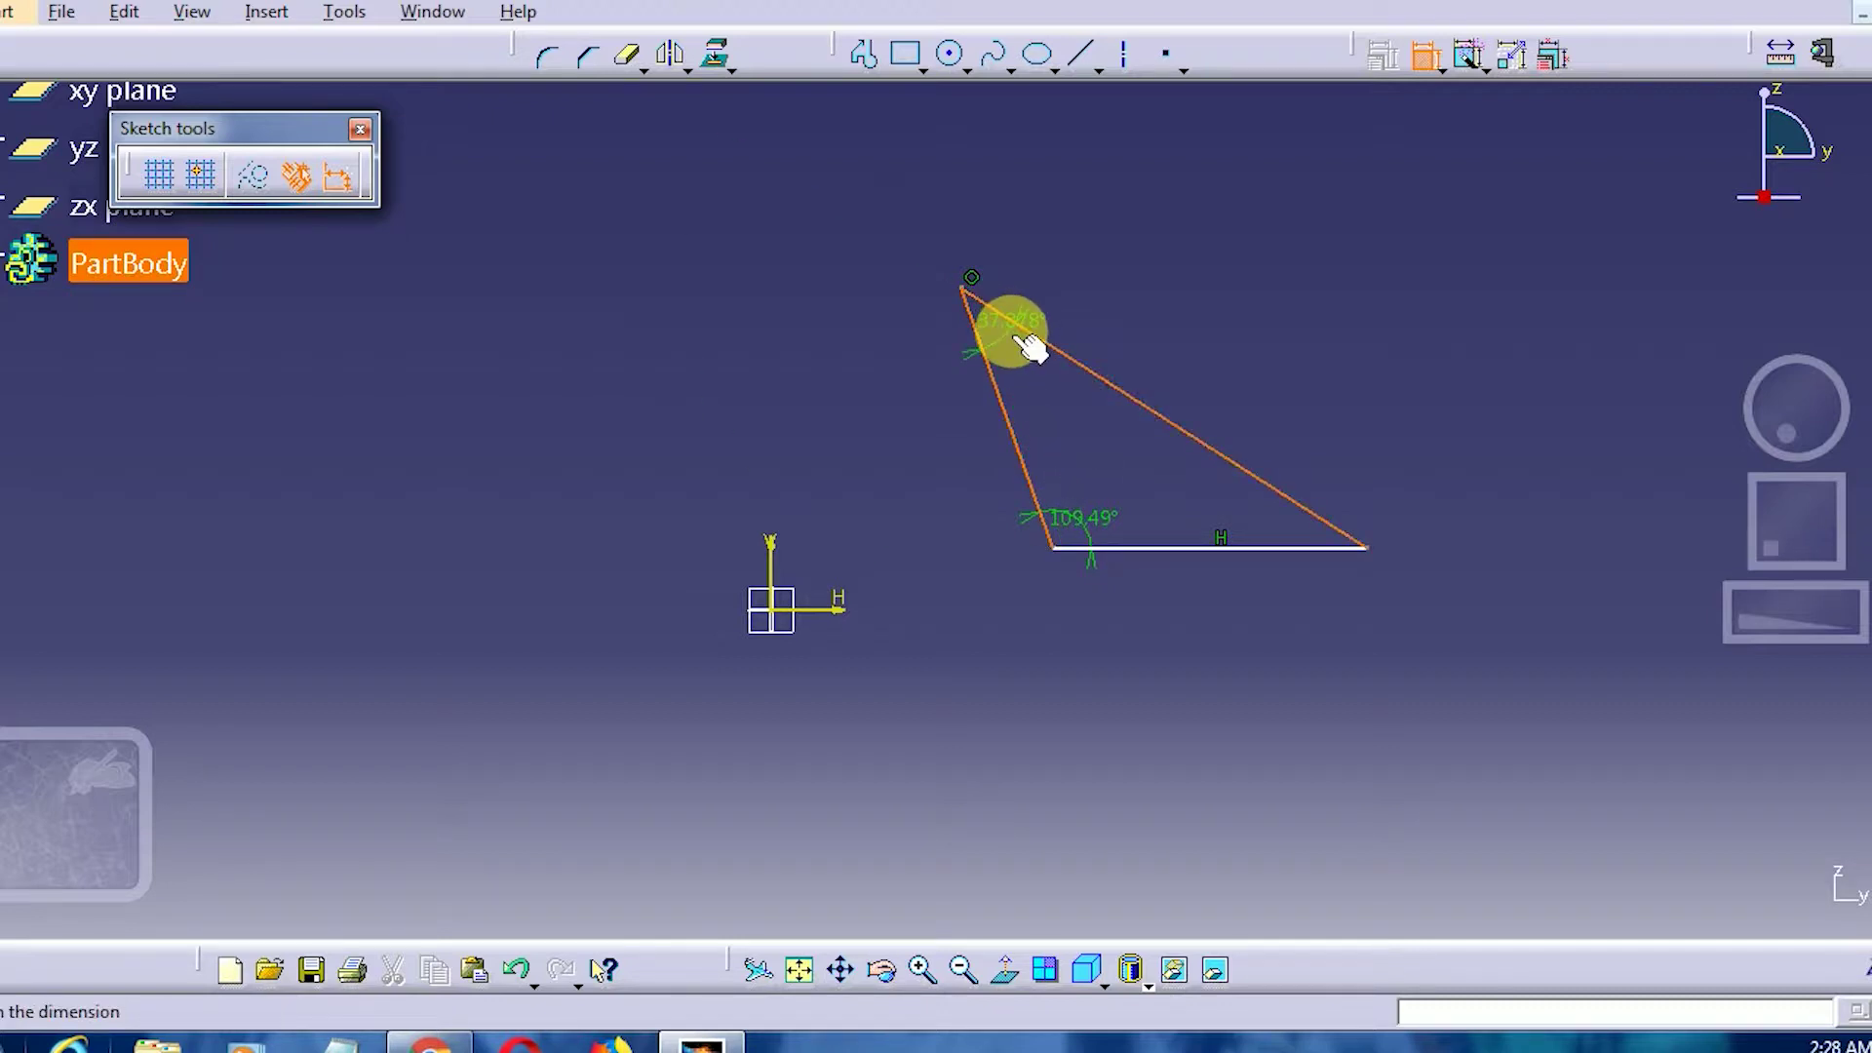
click(1031, 348)
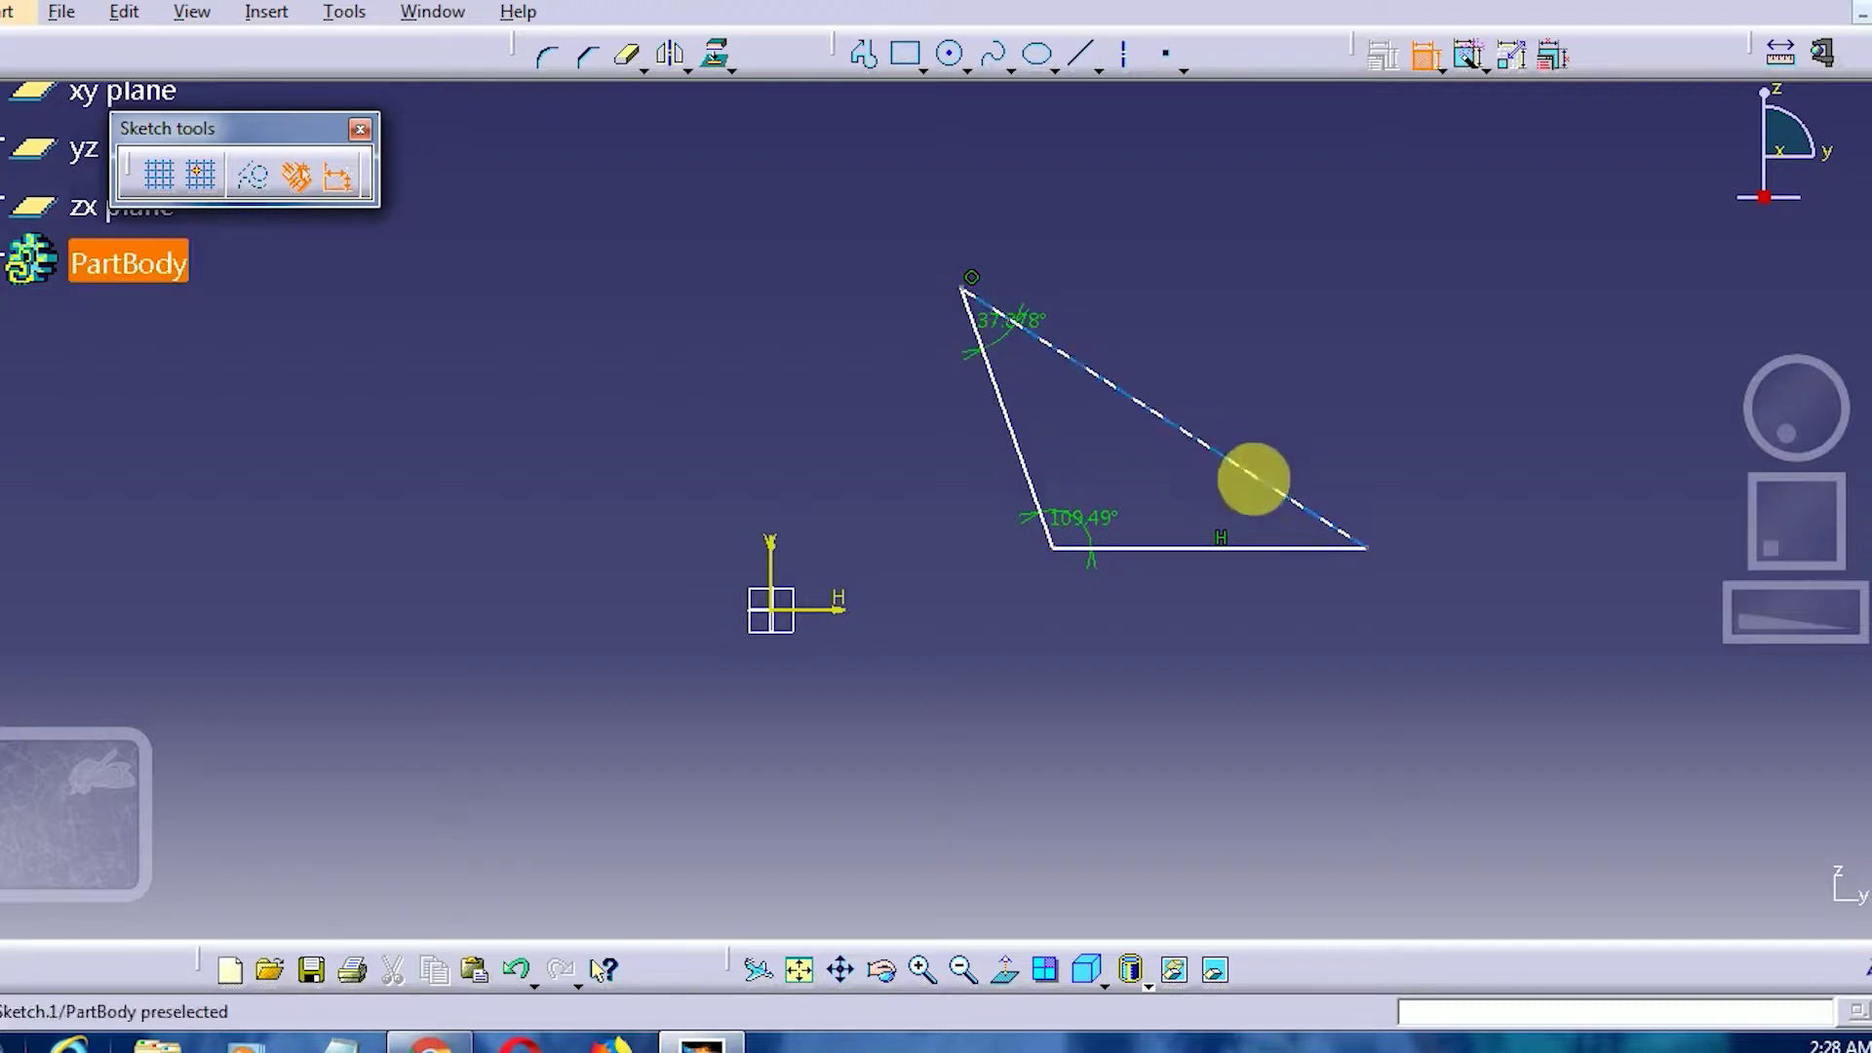
- Add a 32.632° bottom-right angle, delete it again, then select every sketch element
click(1312, 549)
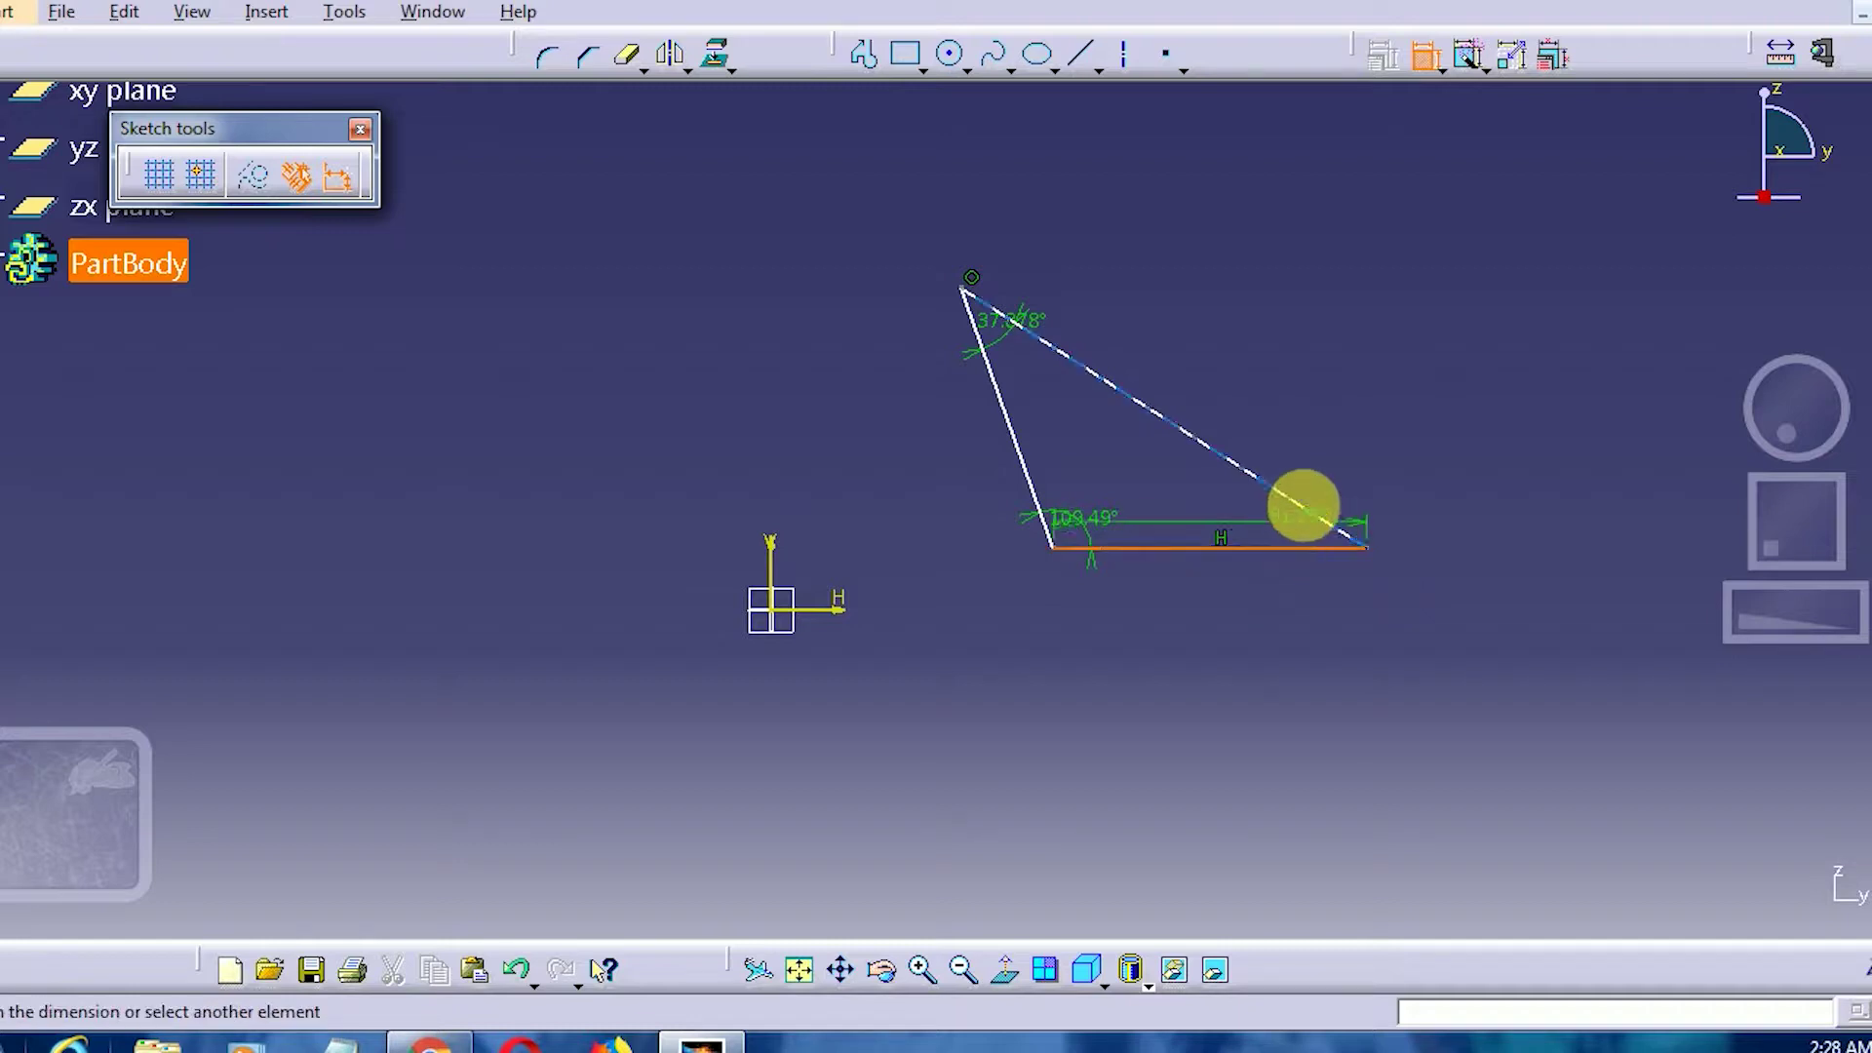
click(1303, 506)
click(1268, 518)
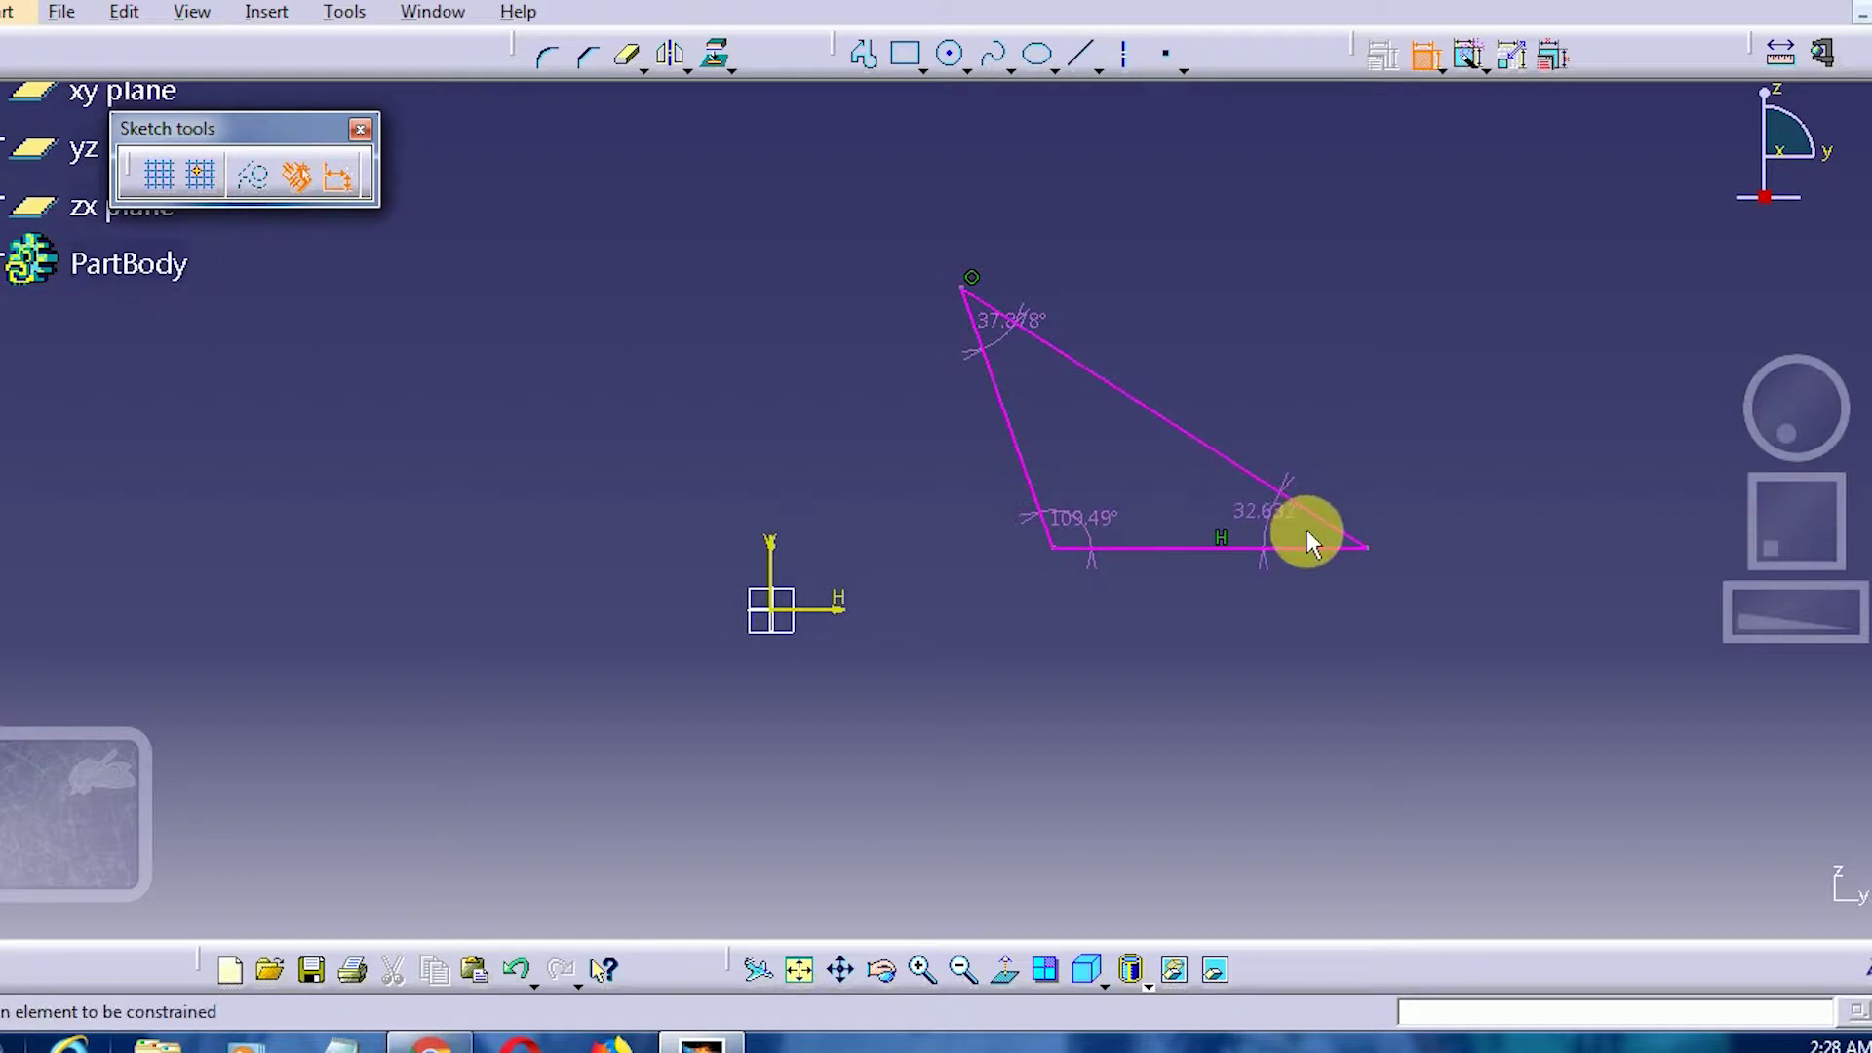
click(1422, 56)
click(1233, 542)
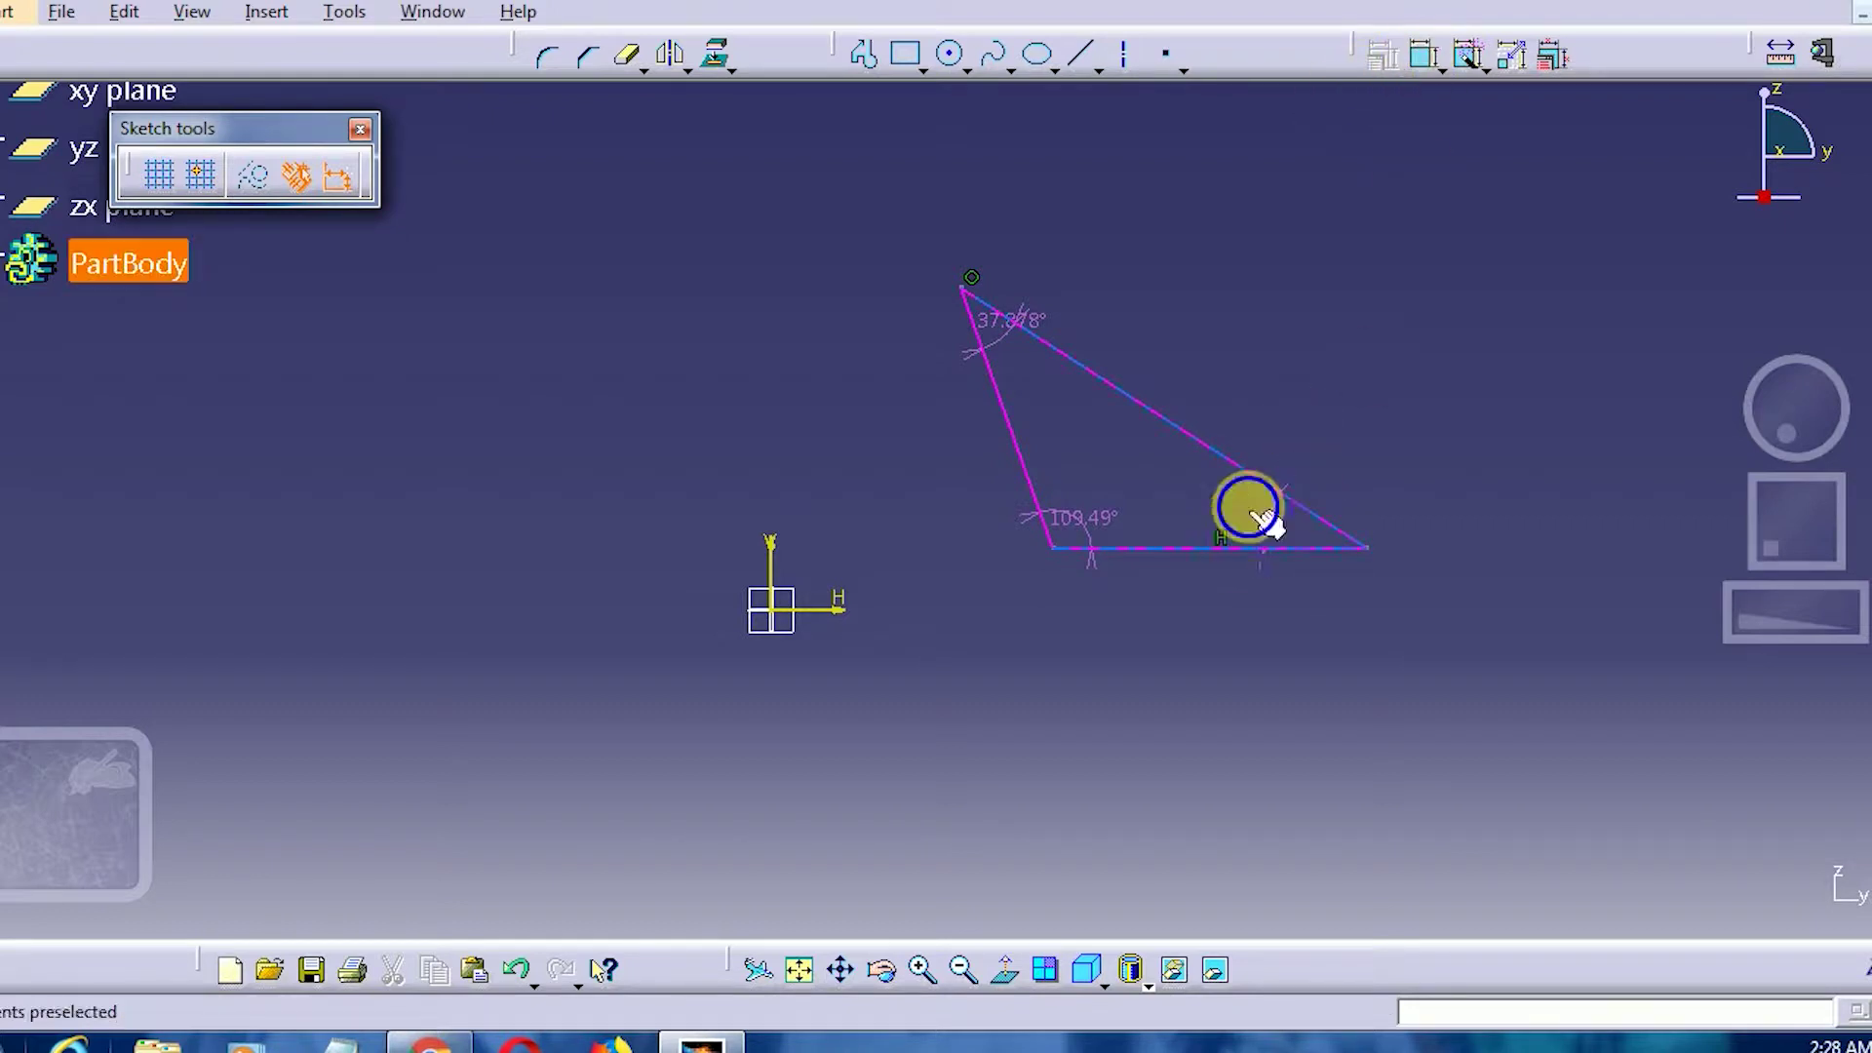
right_click(1244, 517)
click(1315, 905)
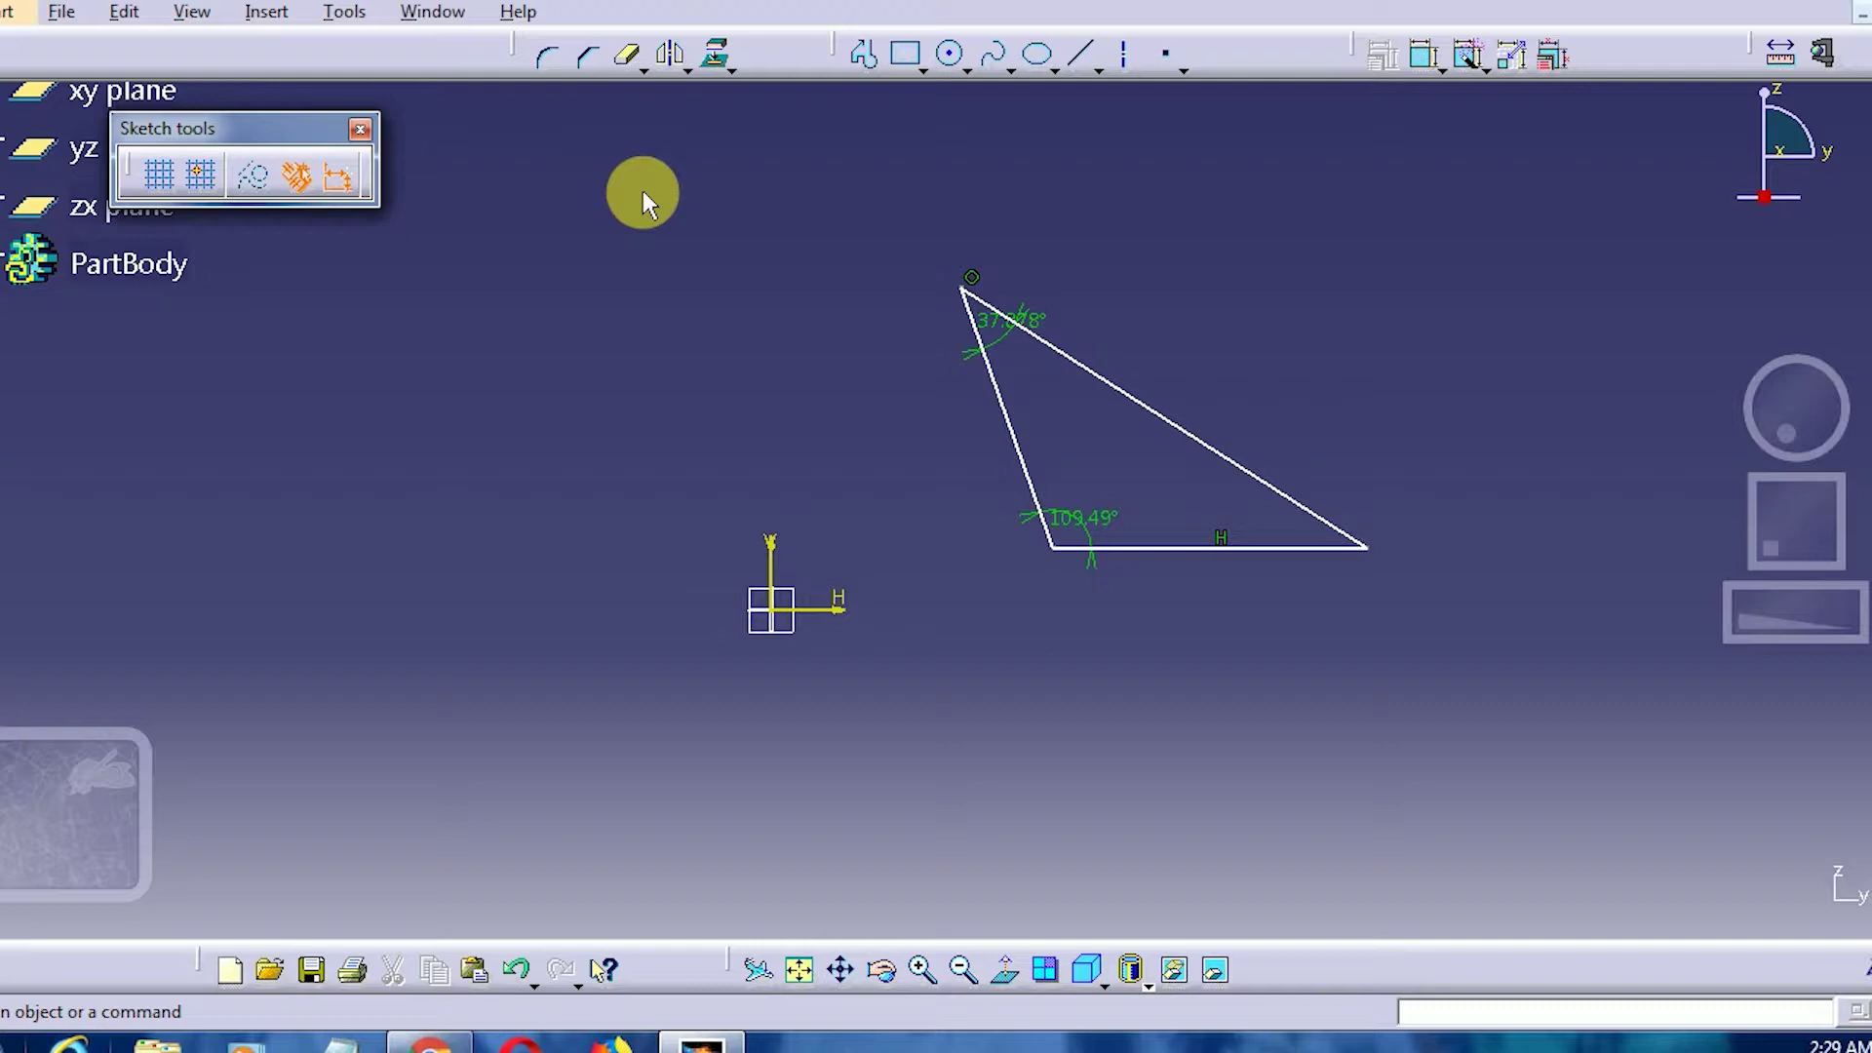
drag(644, 191, 1442, 771)
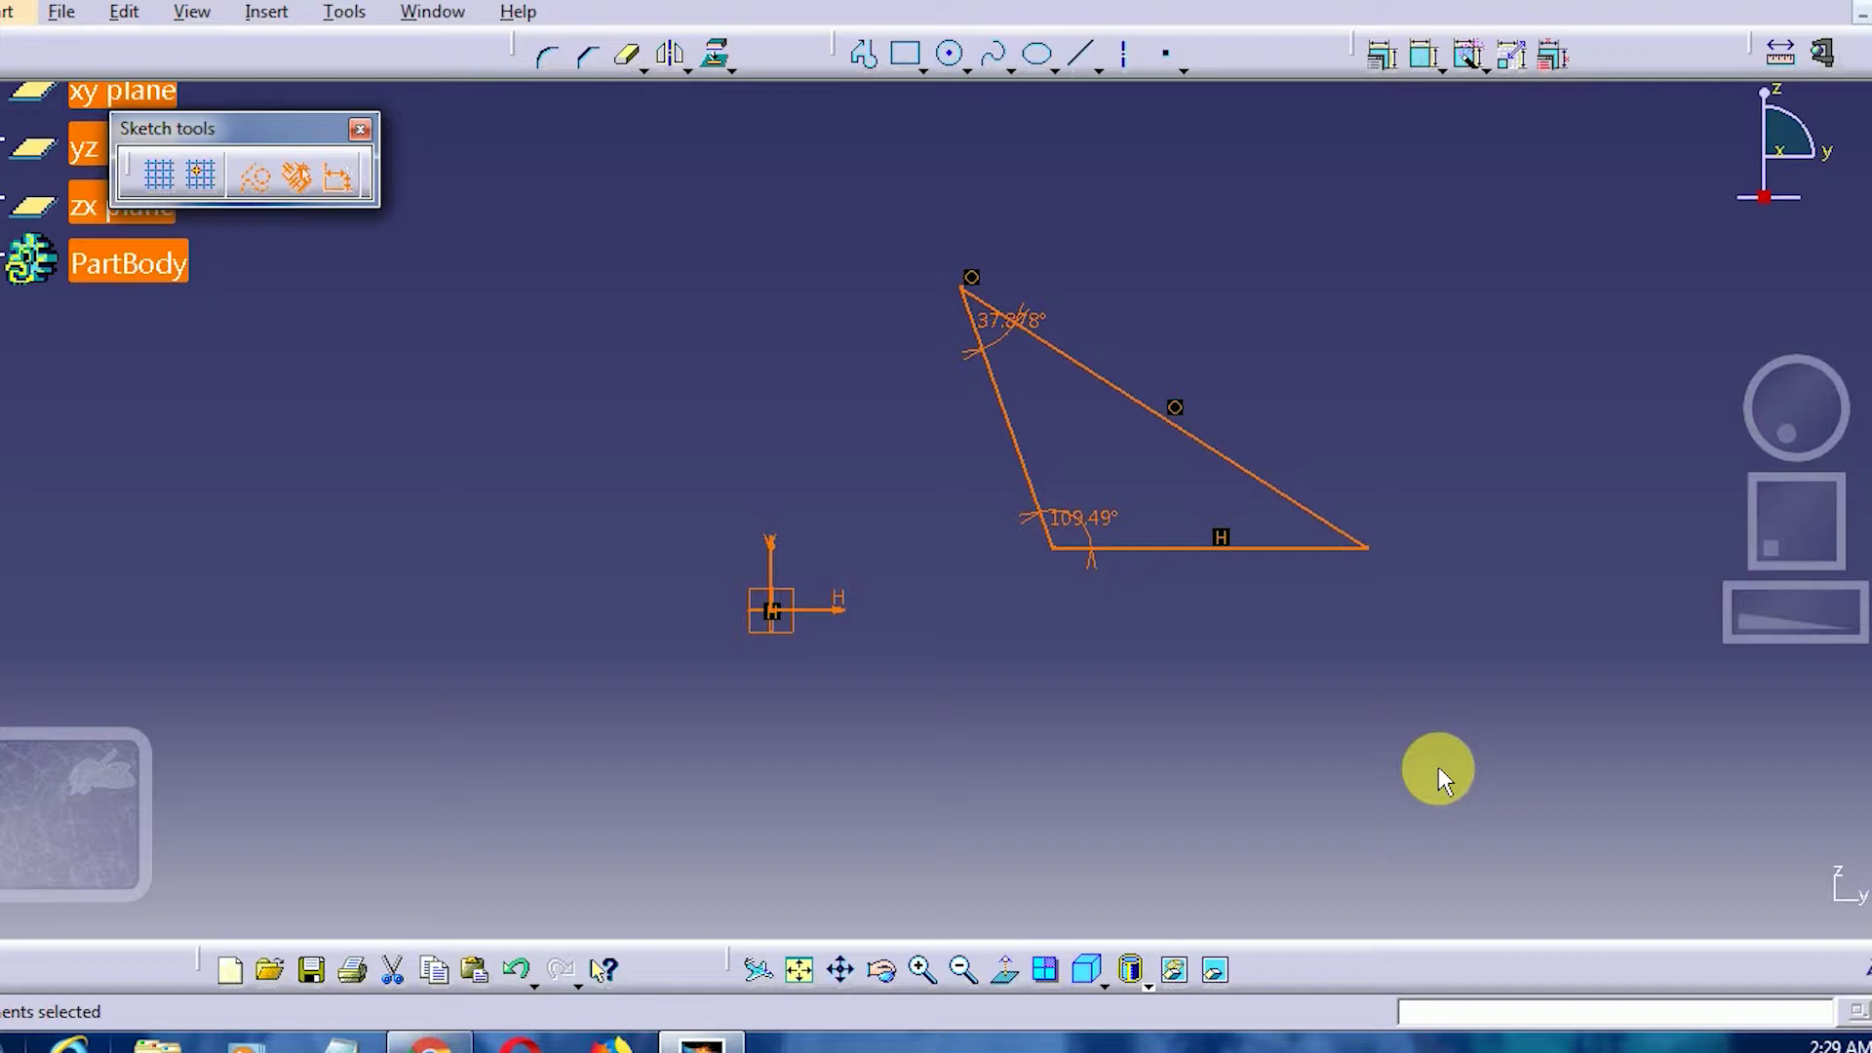
- Delete the selected triangle together with its angle dimensions
key(Delete)
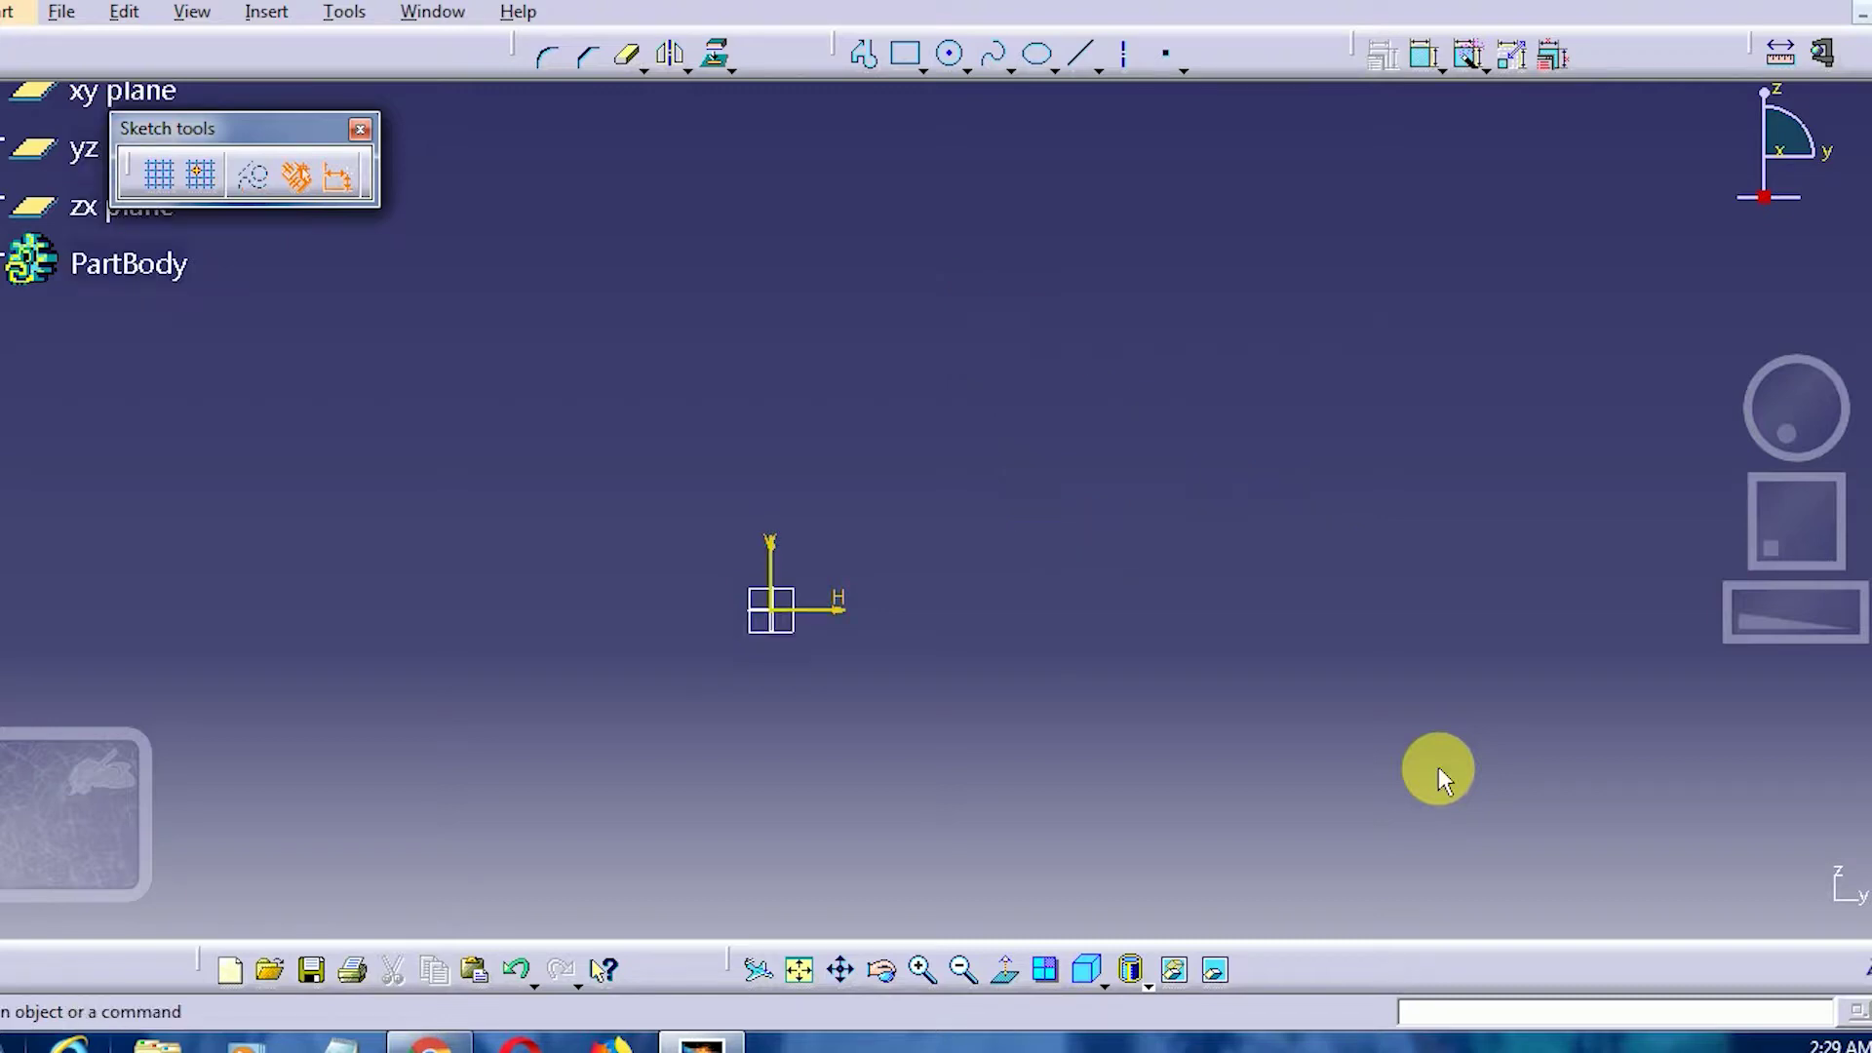
- Draw a closed profile: top corner, straight down, right along the base, back to the top
click(859, 54)
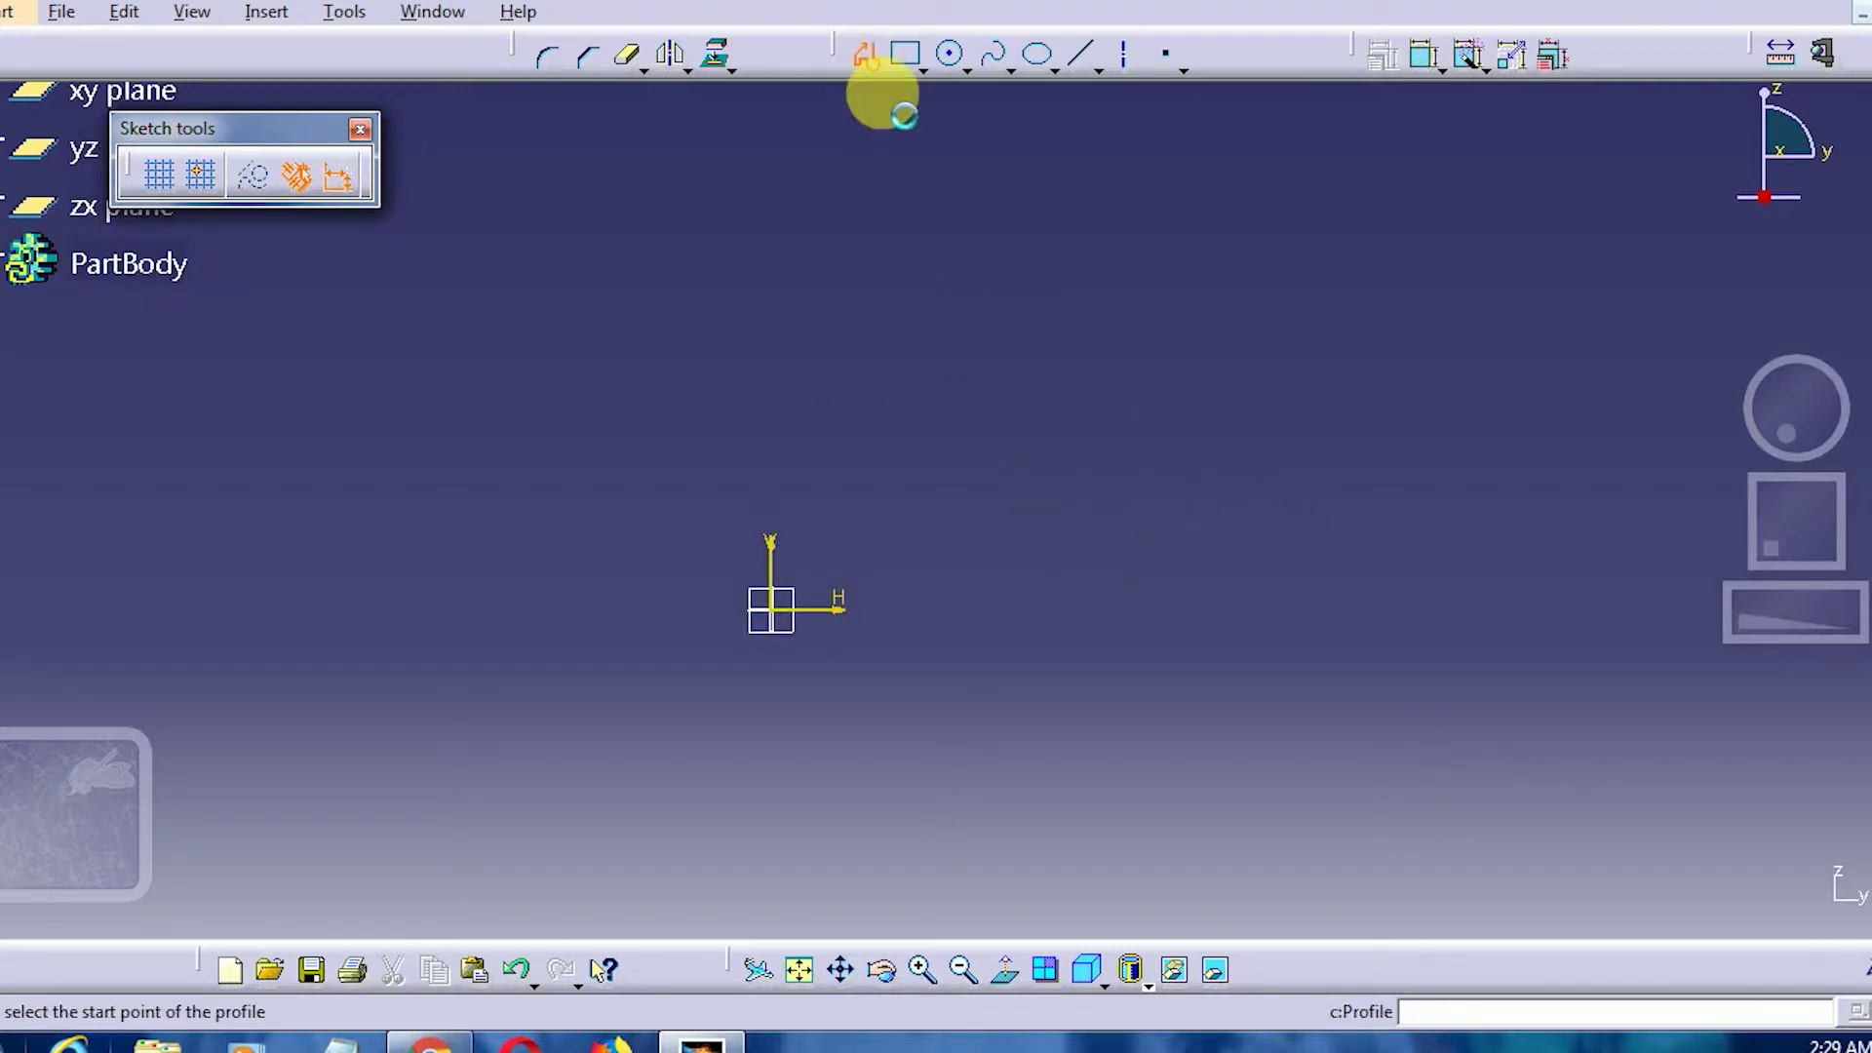
click(1046, 265)
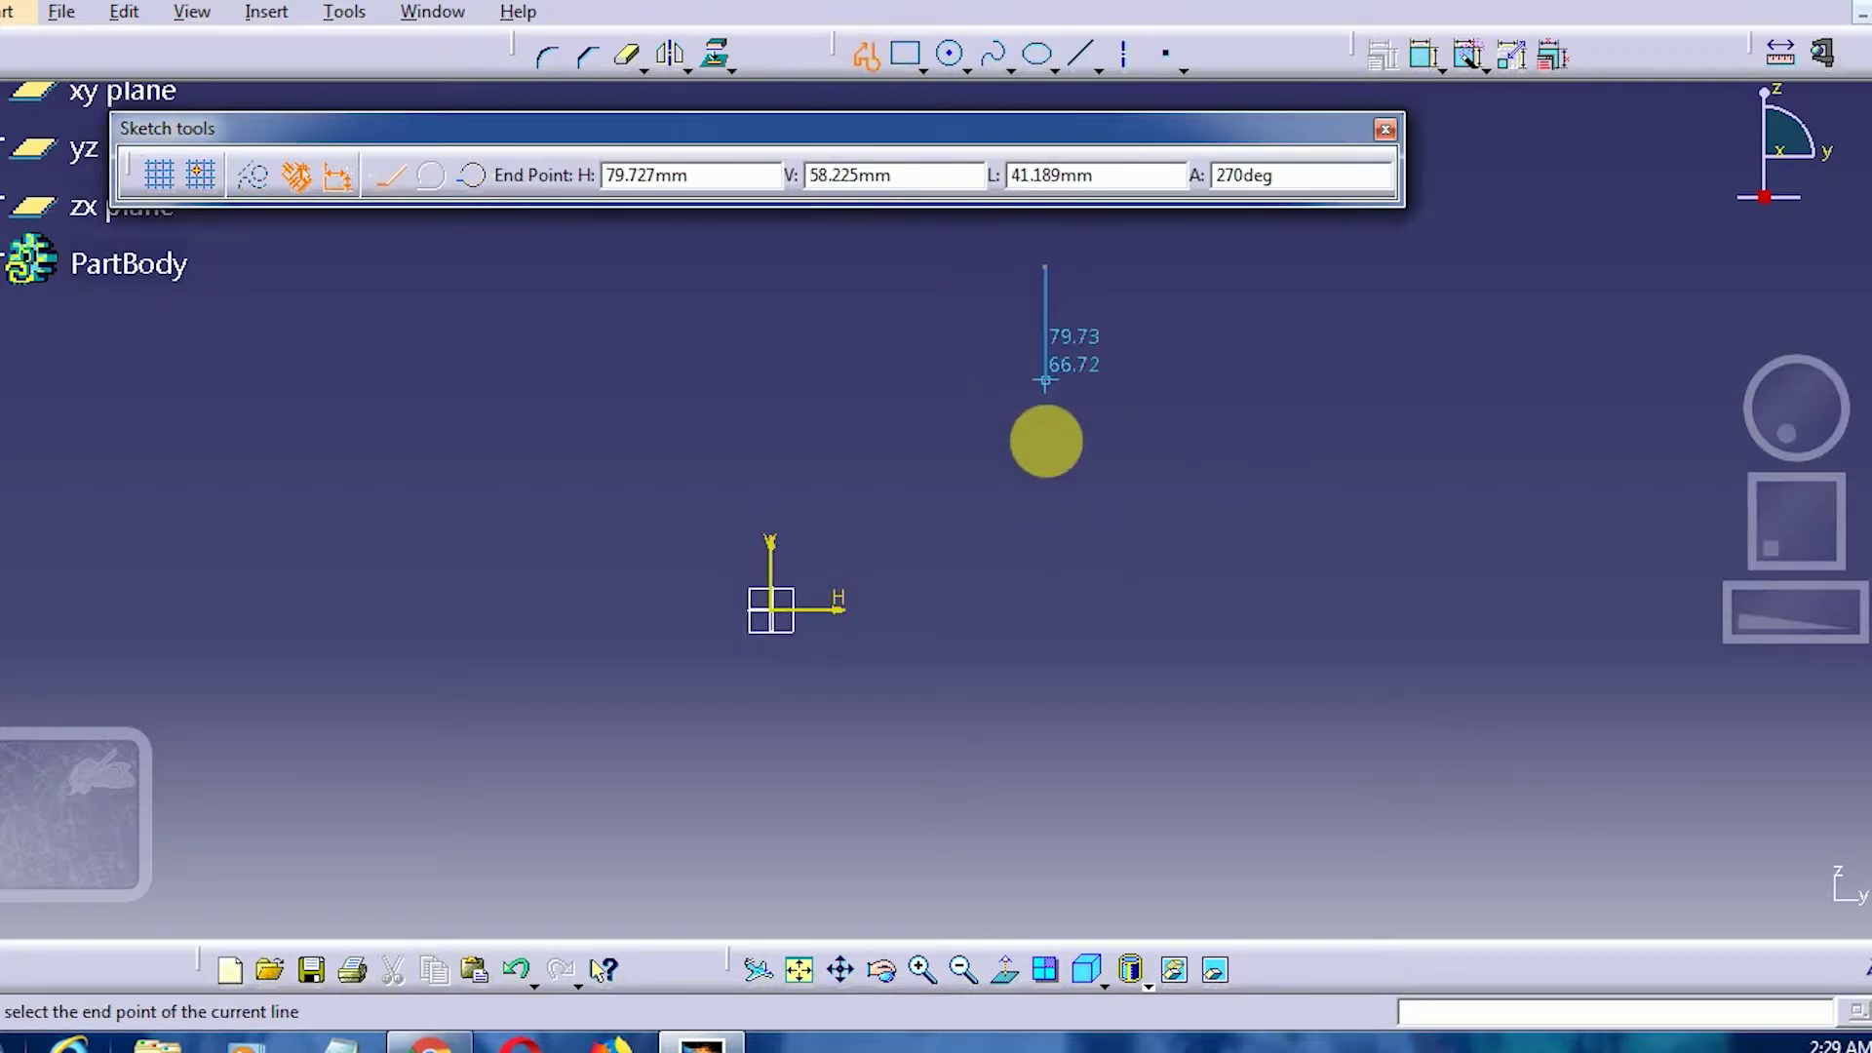
click(1046, 518)
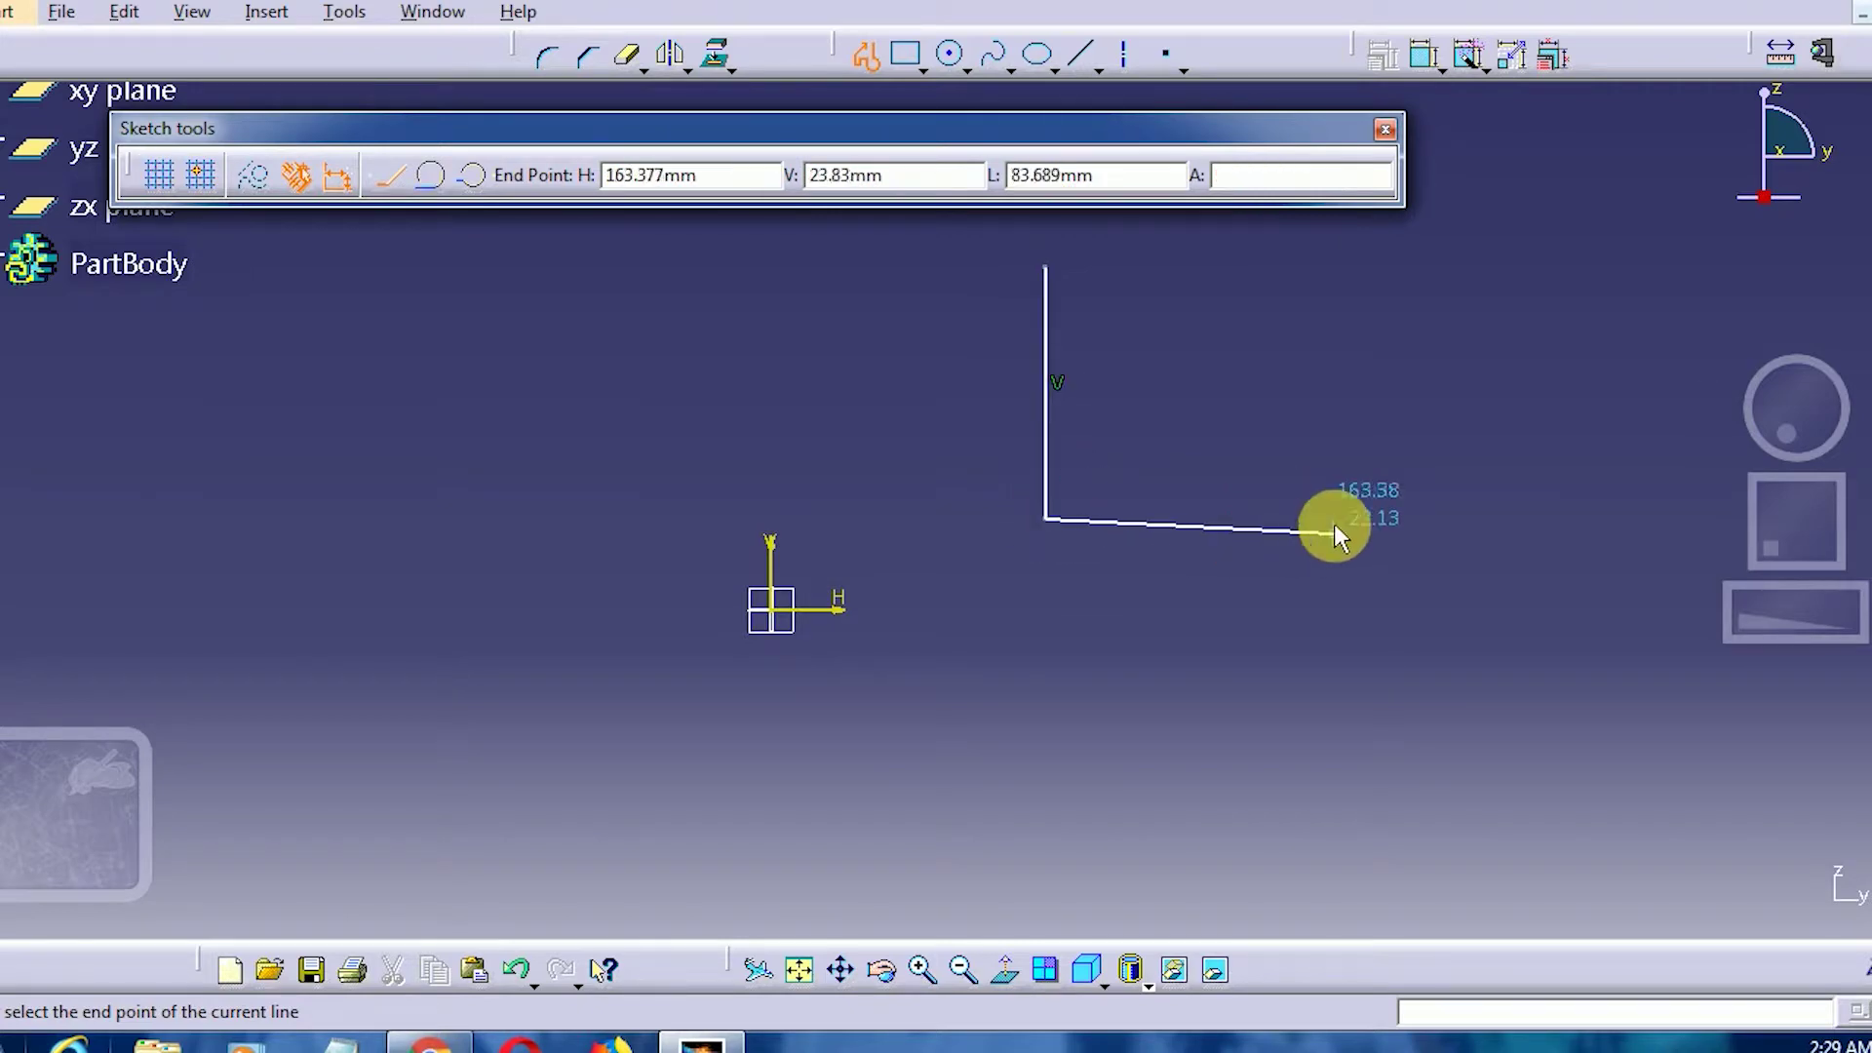
click(1240, 518)
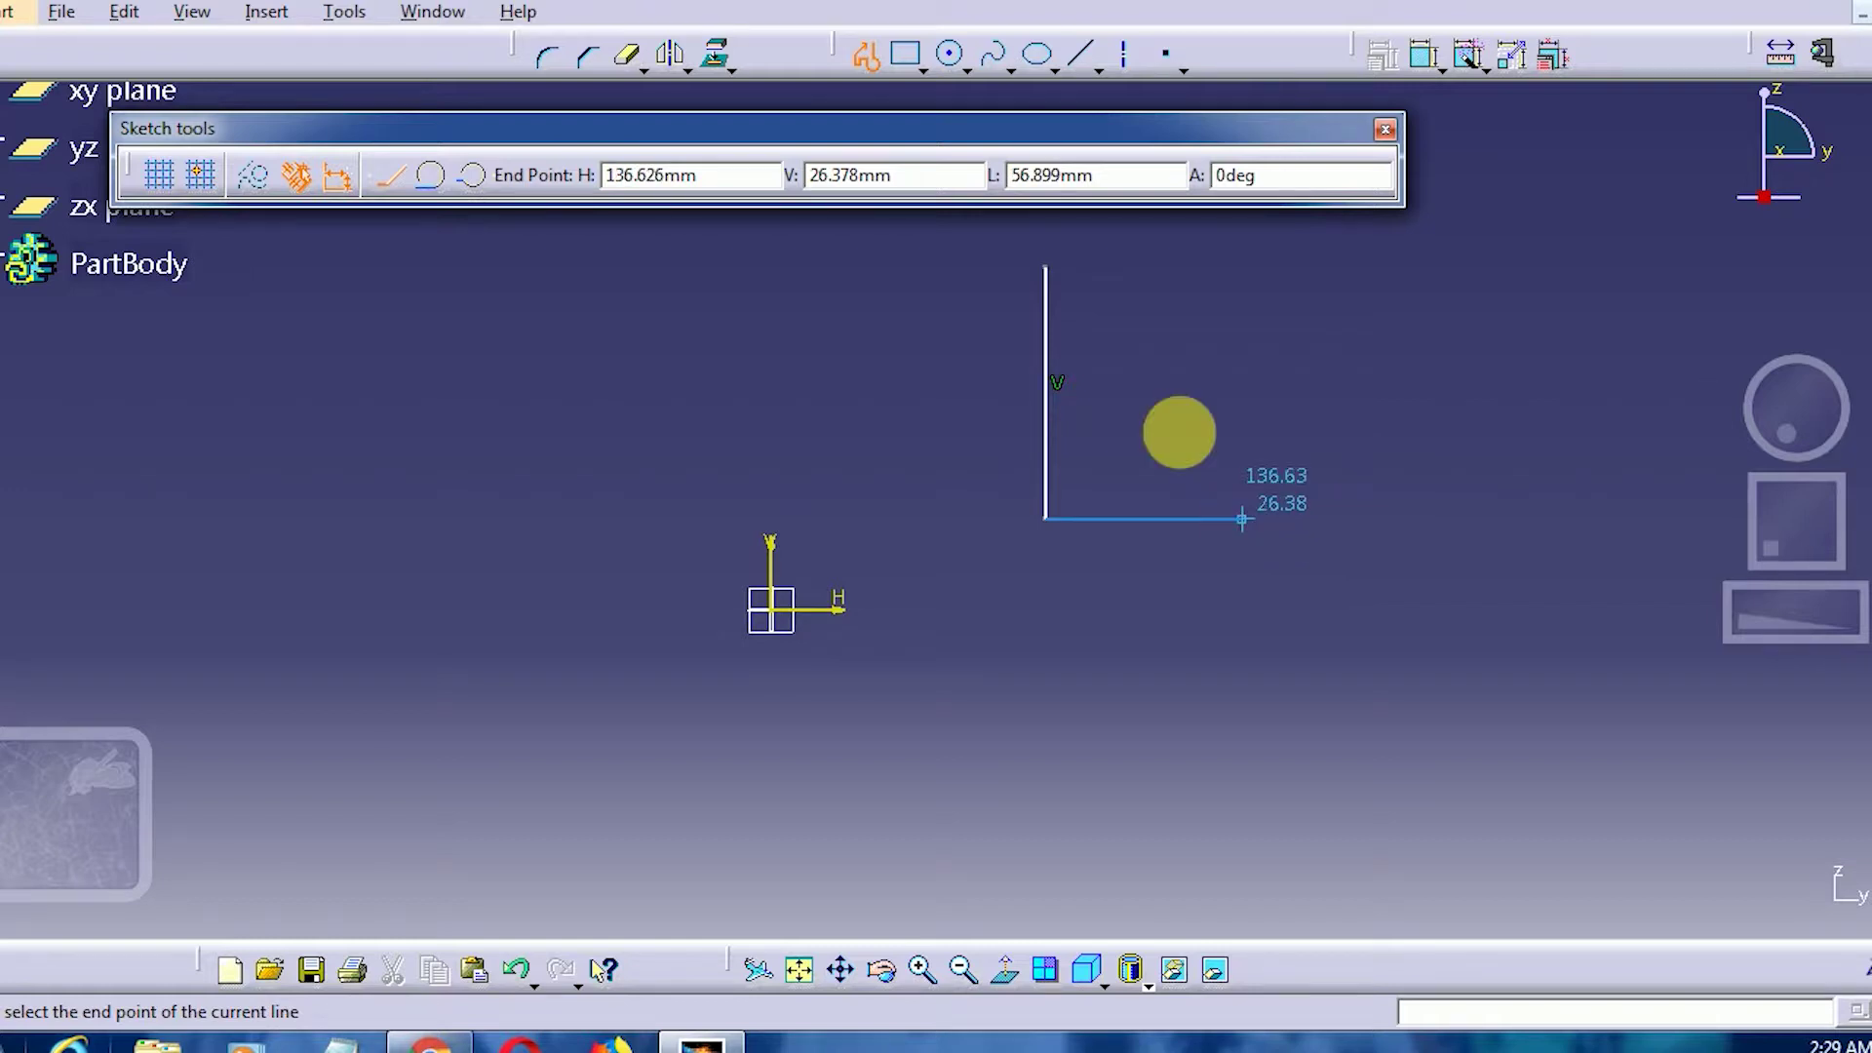
click(1046, 269)
click(1372, 355)
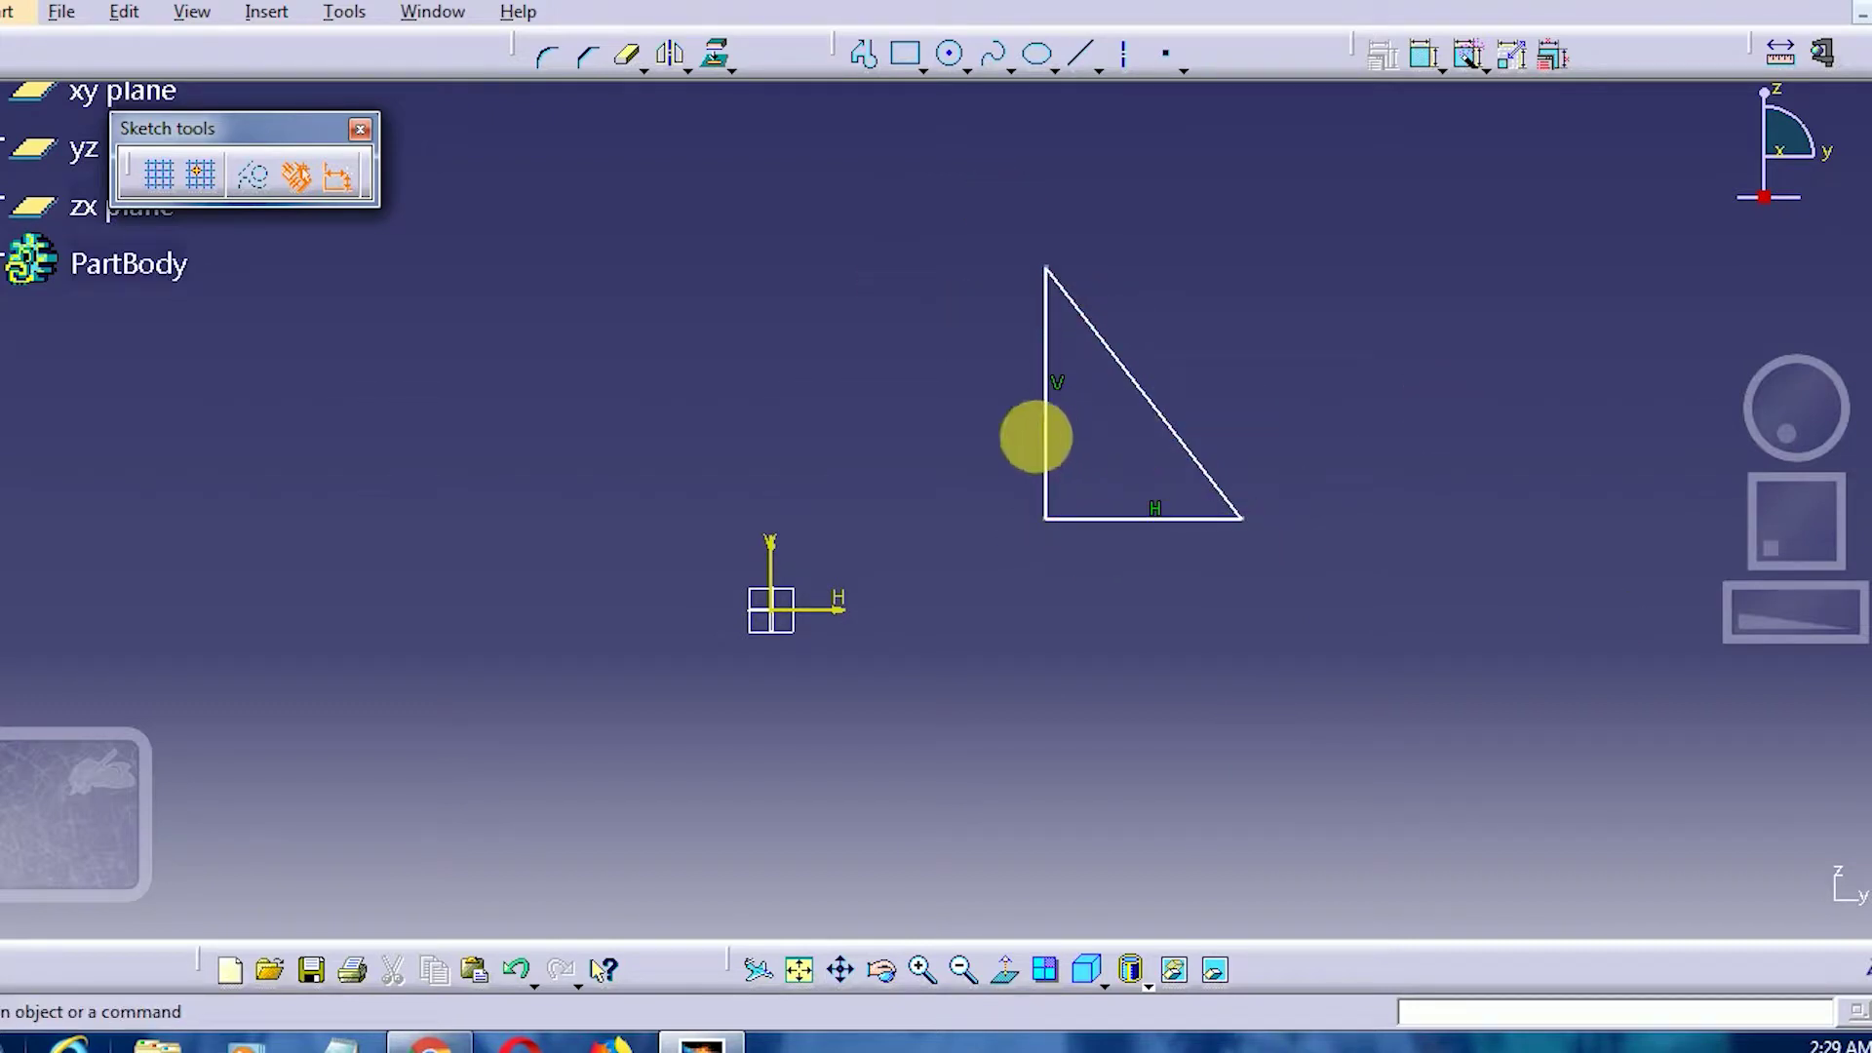
- Add a 90° angle between the vertical side and the base, then delete it
click(1424, 65)
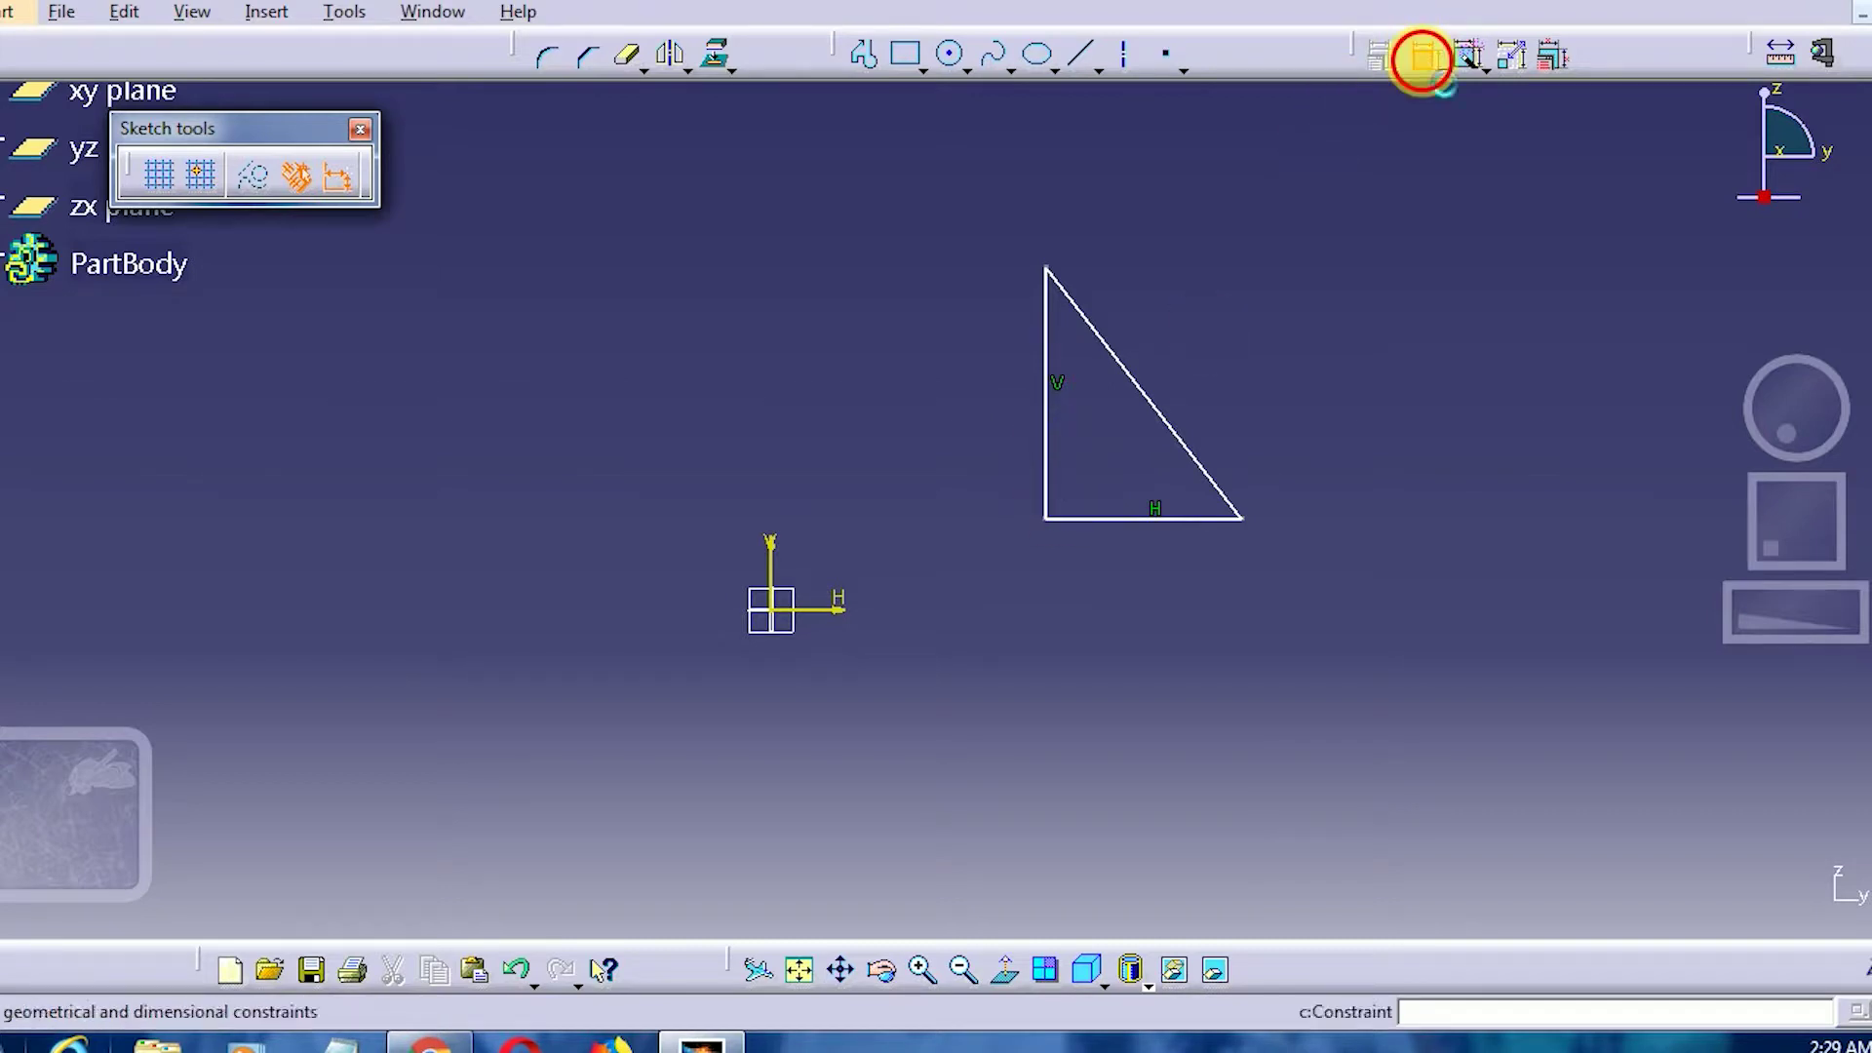
click(1045, 464)
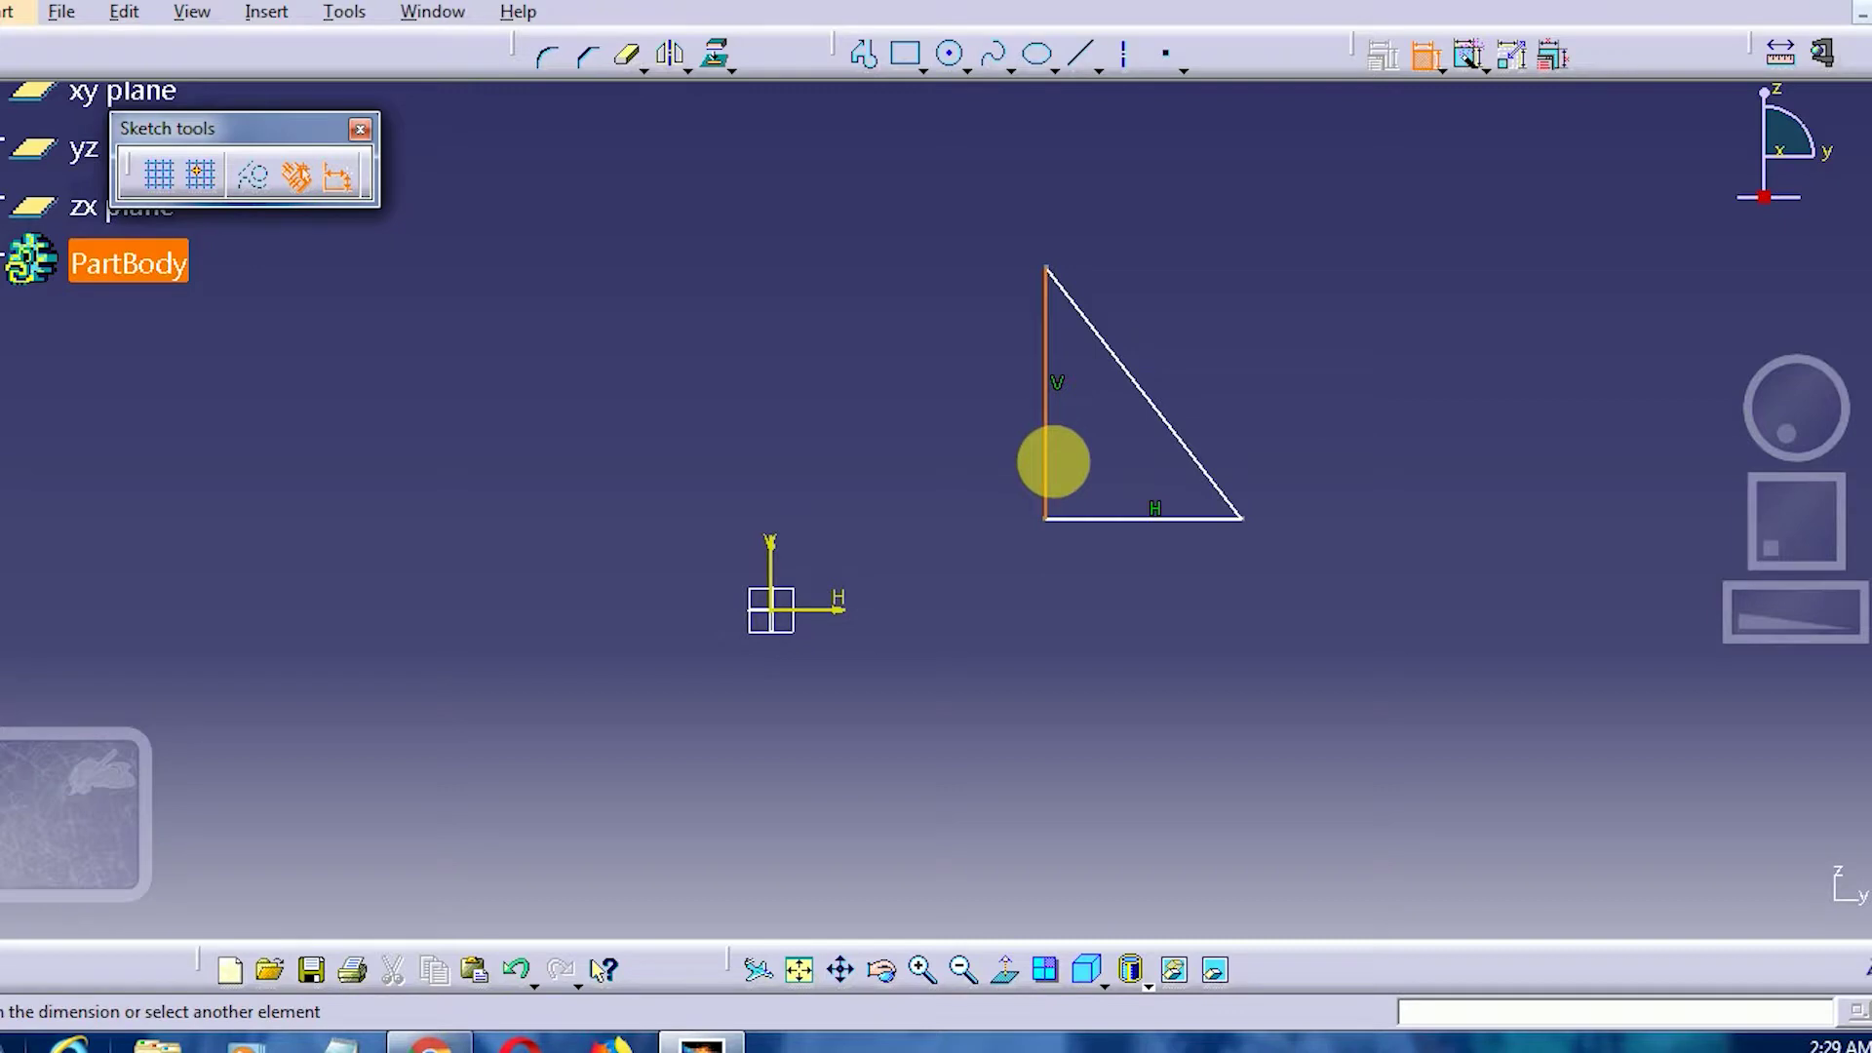
click(1100, 518)
click(1081, 485)
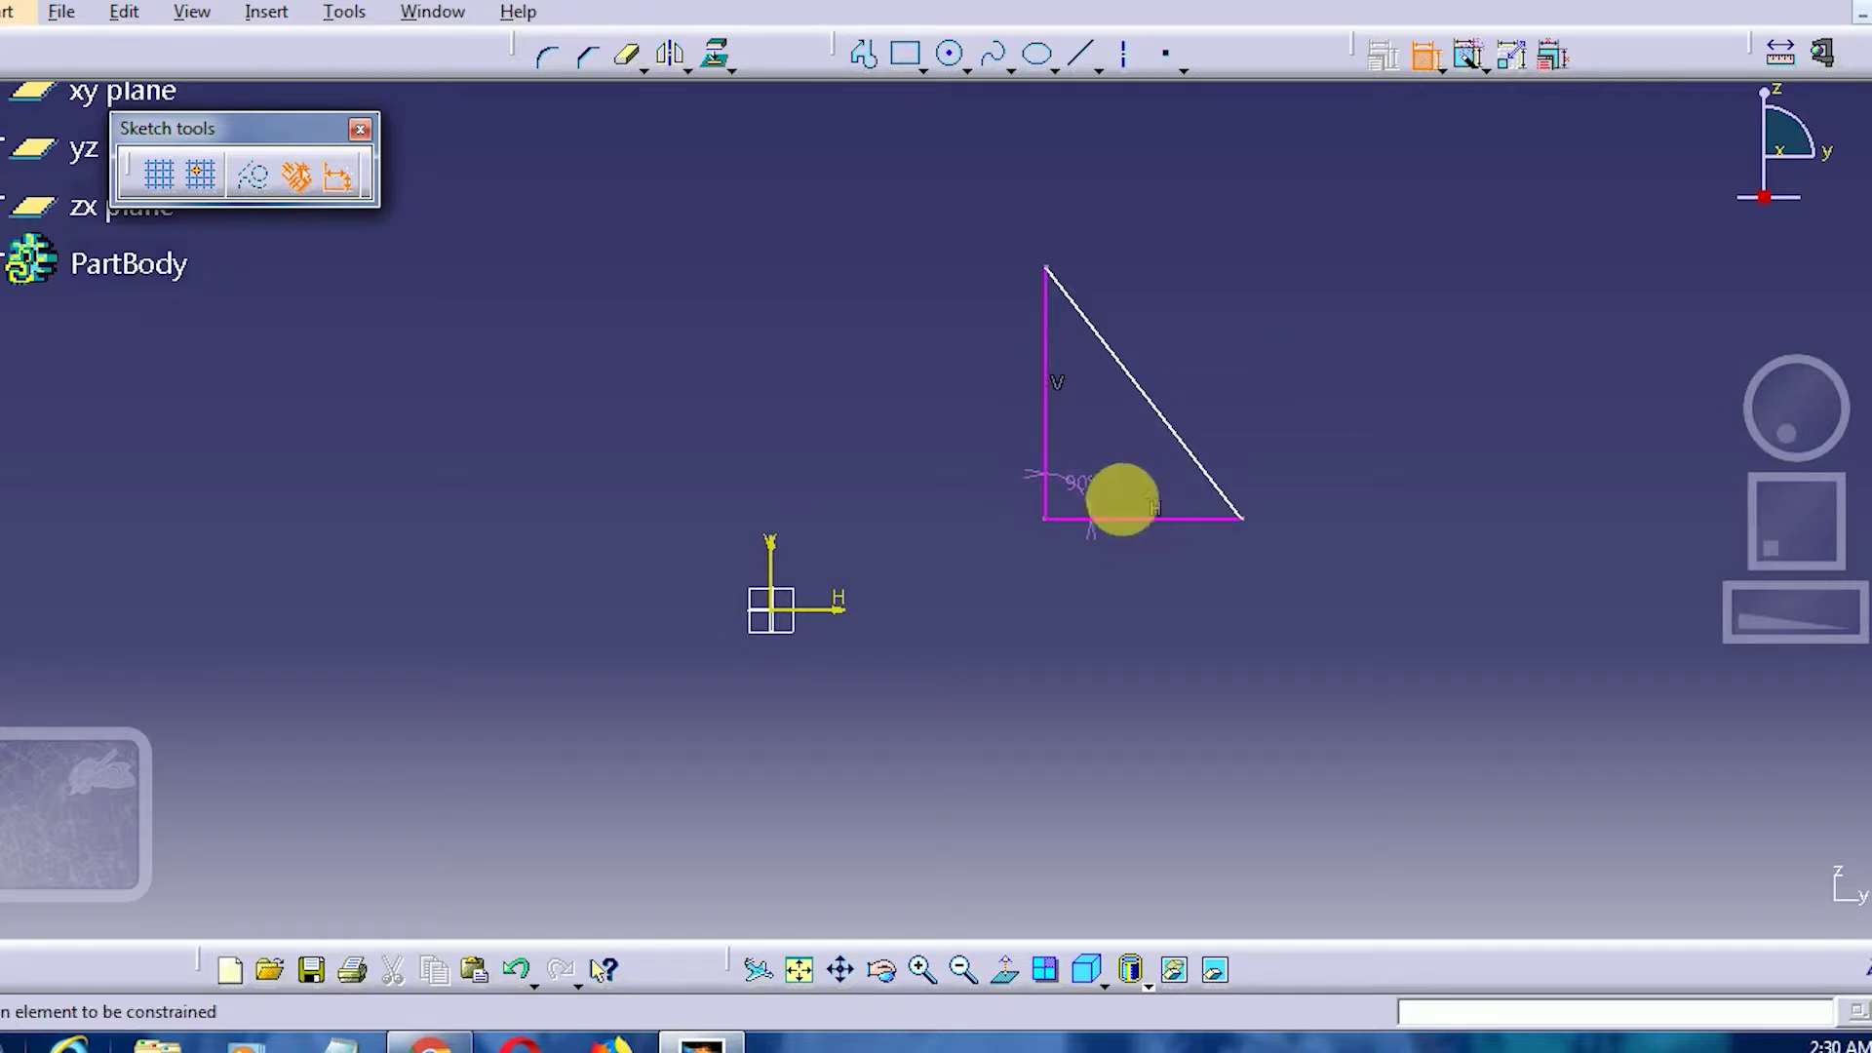
right_click(1075, 478)
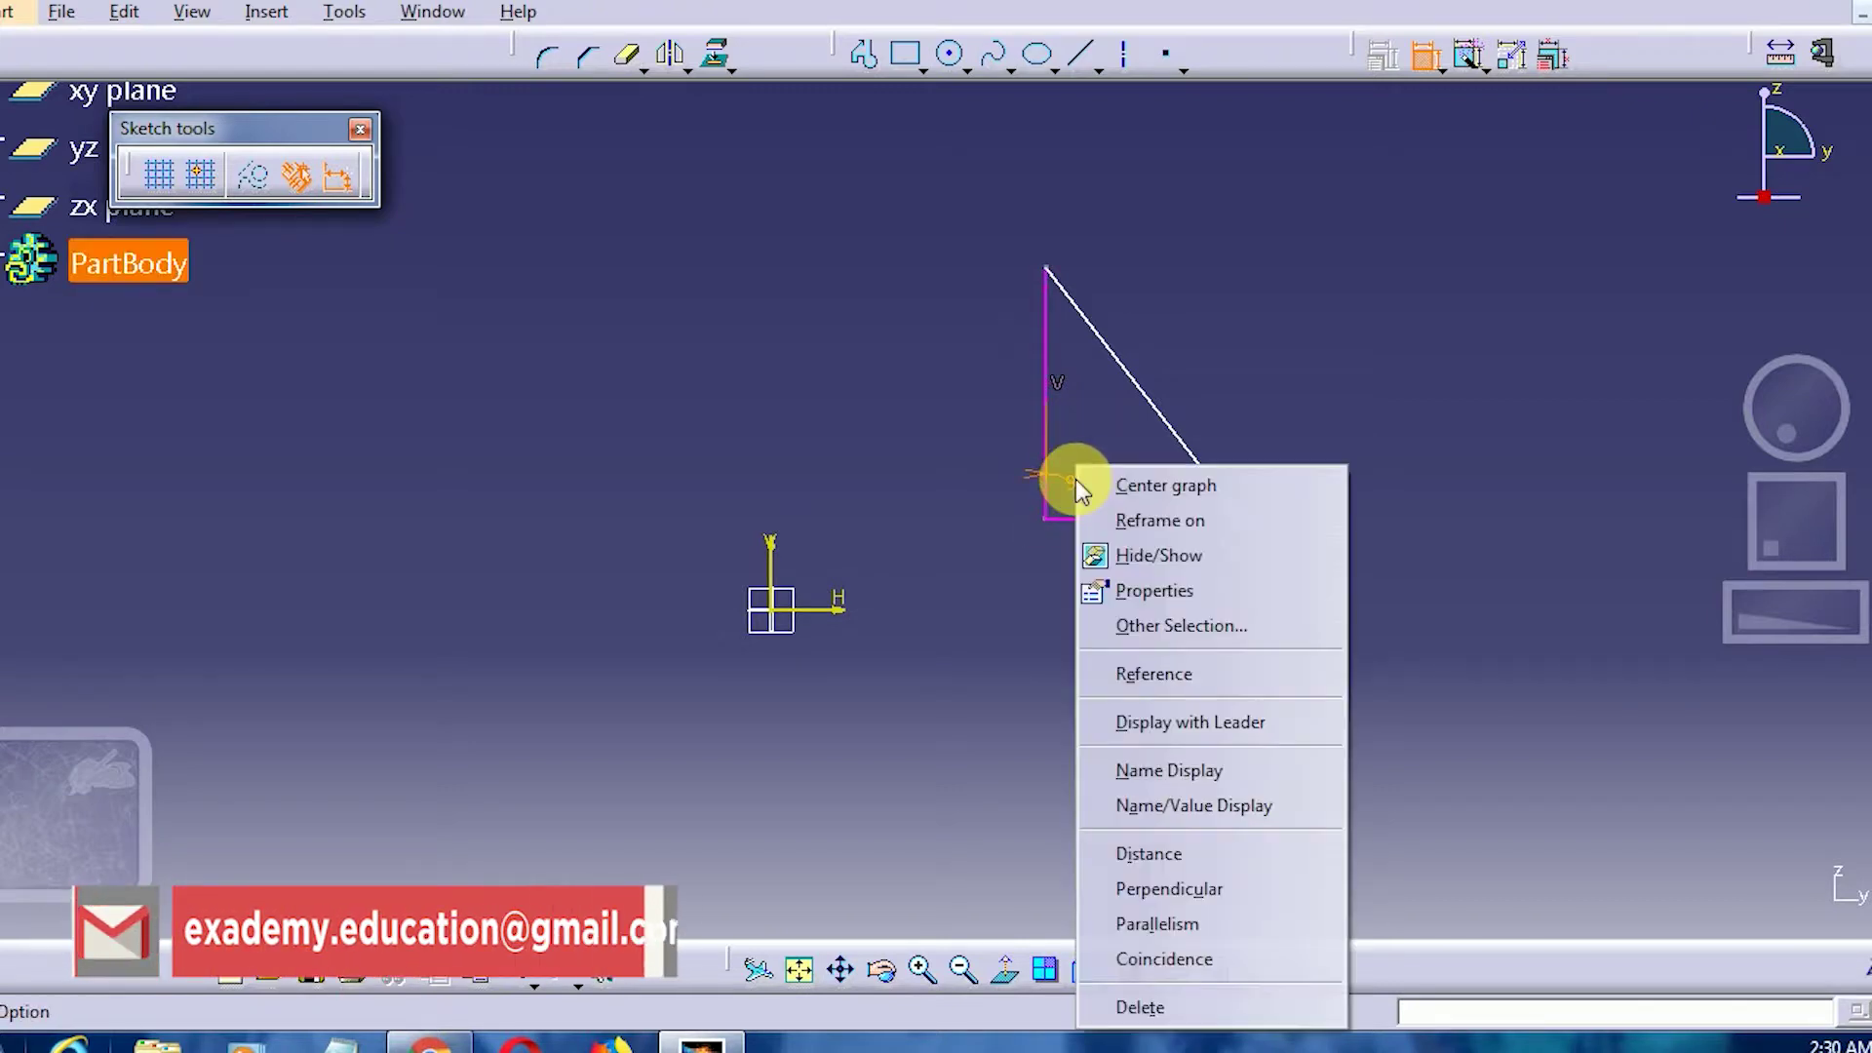
click(1216, 1004)
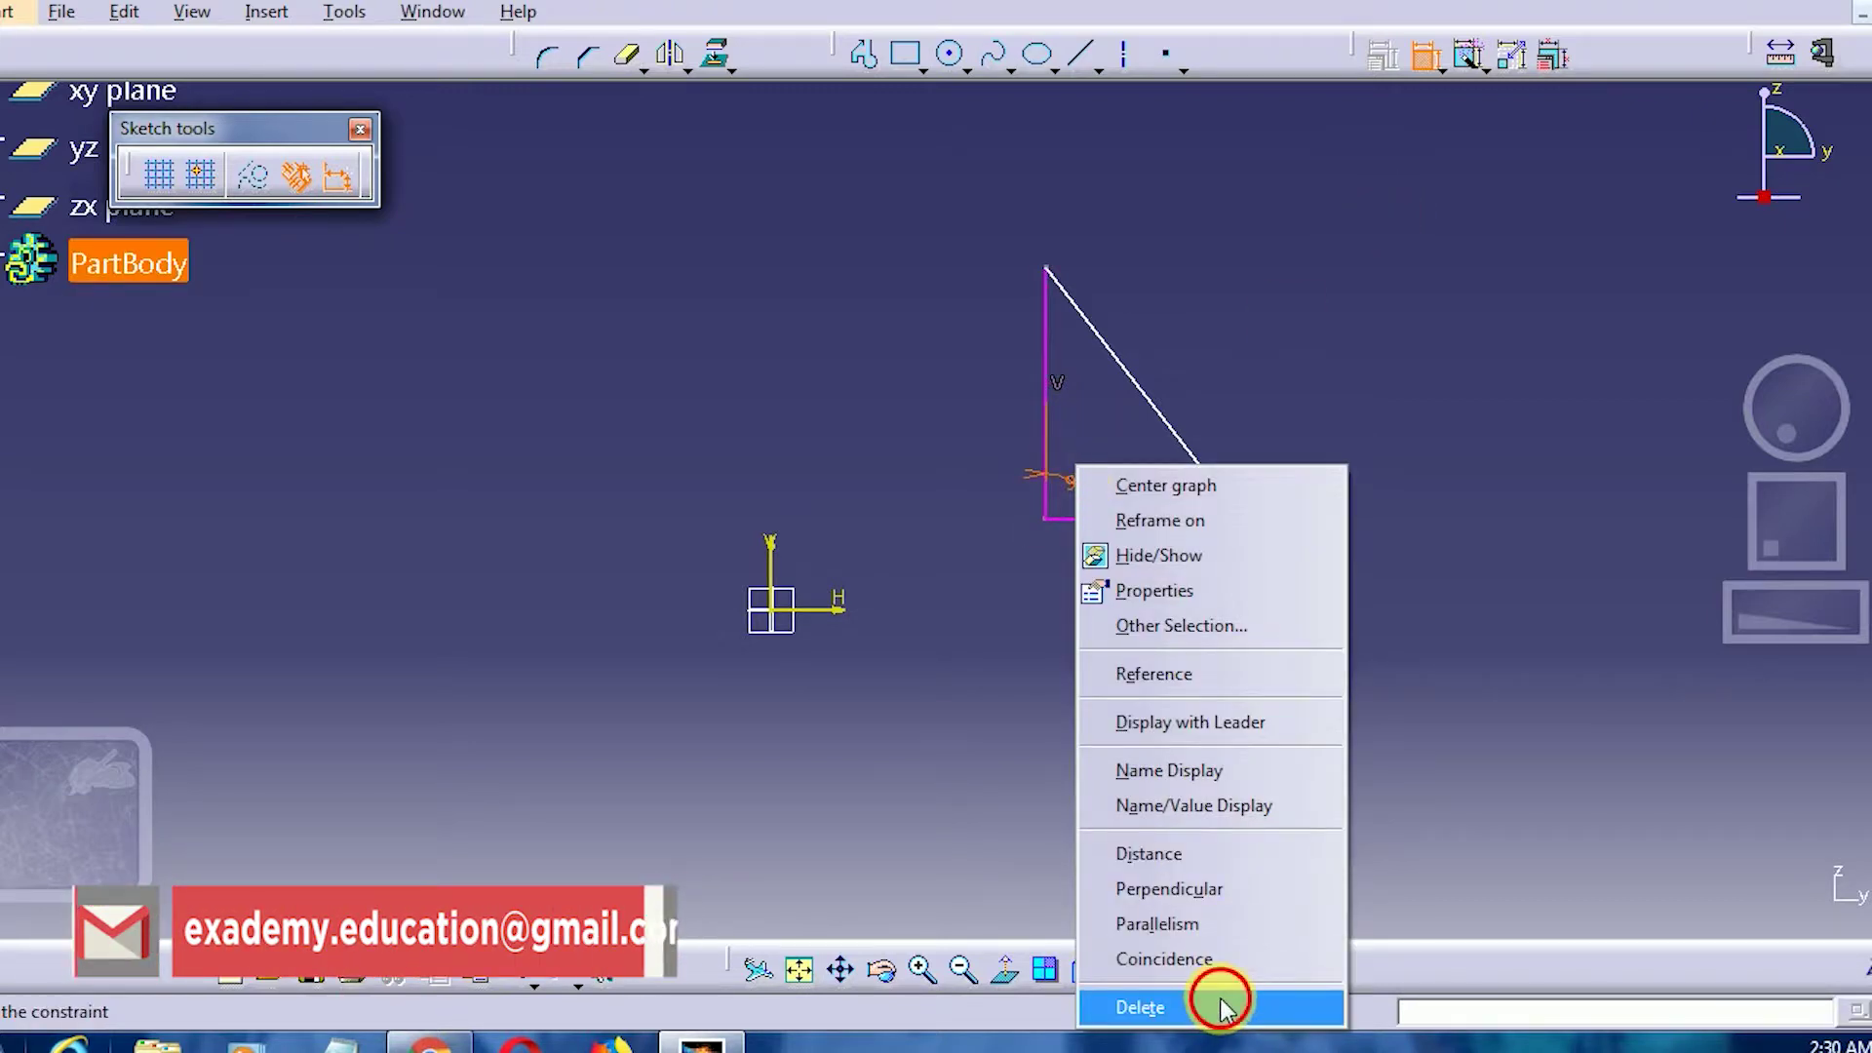
click(1424, 55)
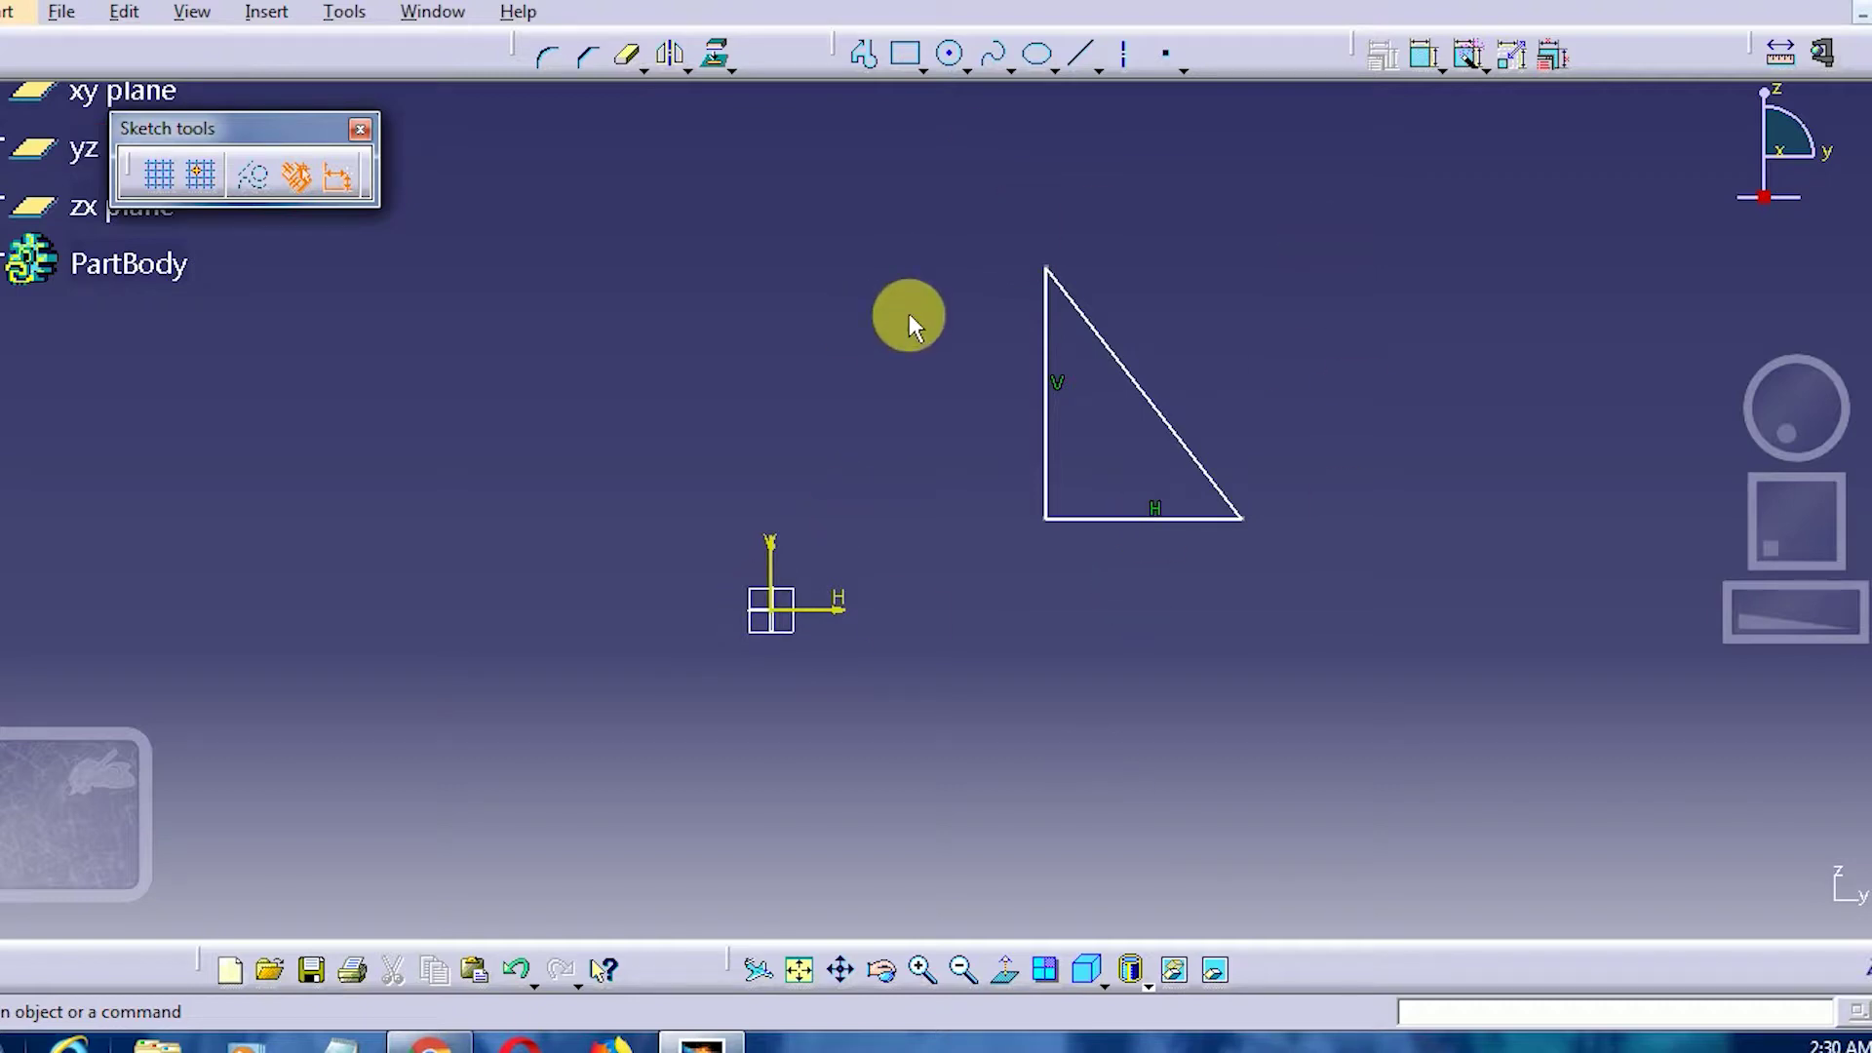
- Box-select the right triangle with its constraints and delete it
drag(812, 231, 1019, 231)
drag(1114, 290, 1371, 759)
key(Delete)
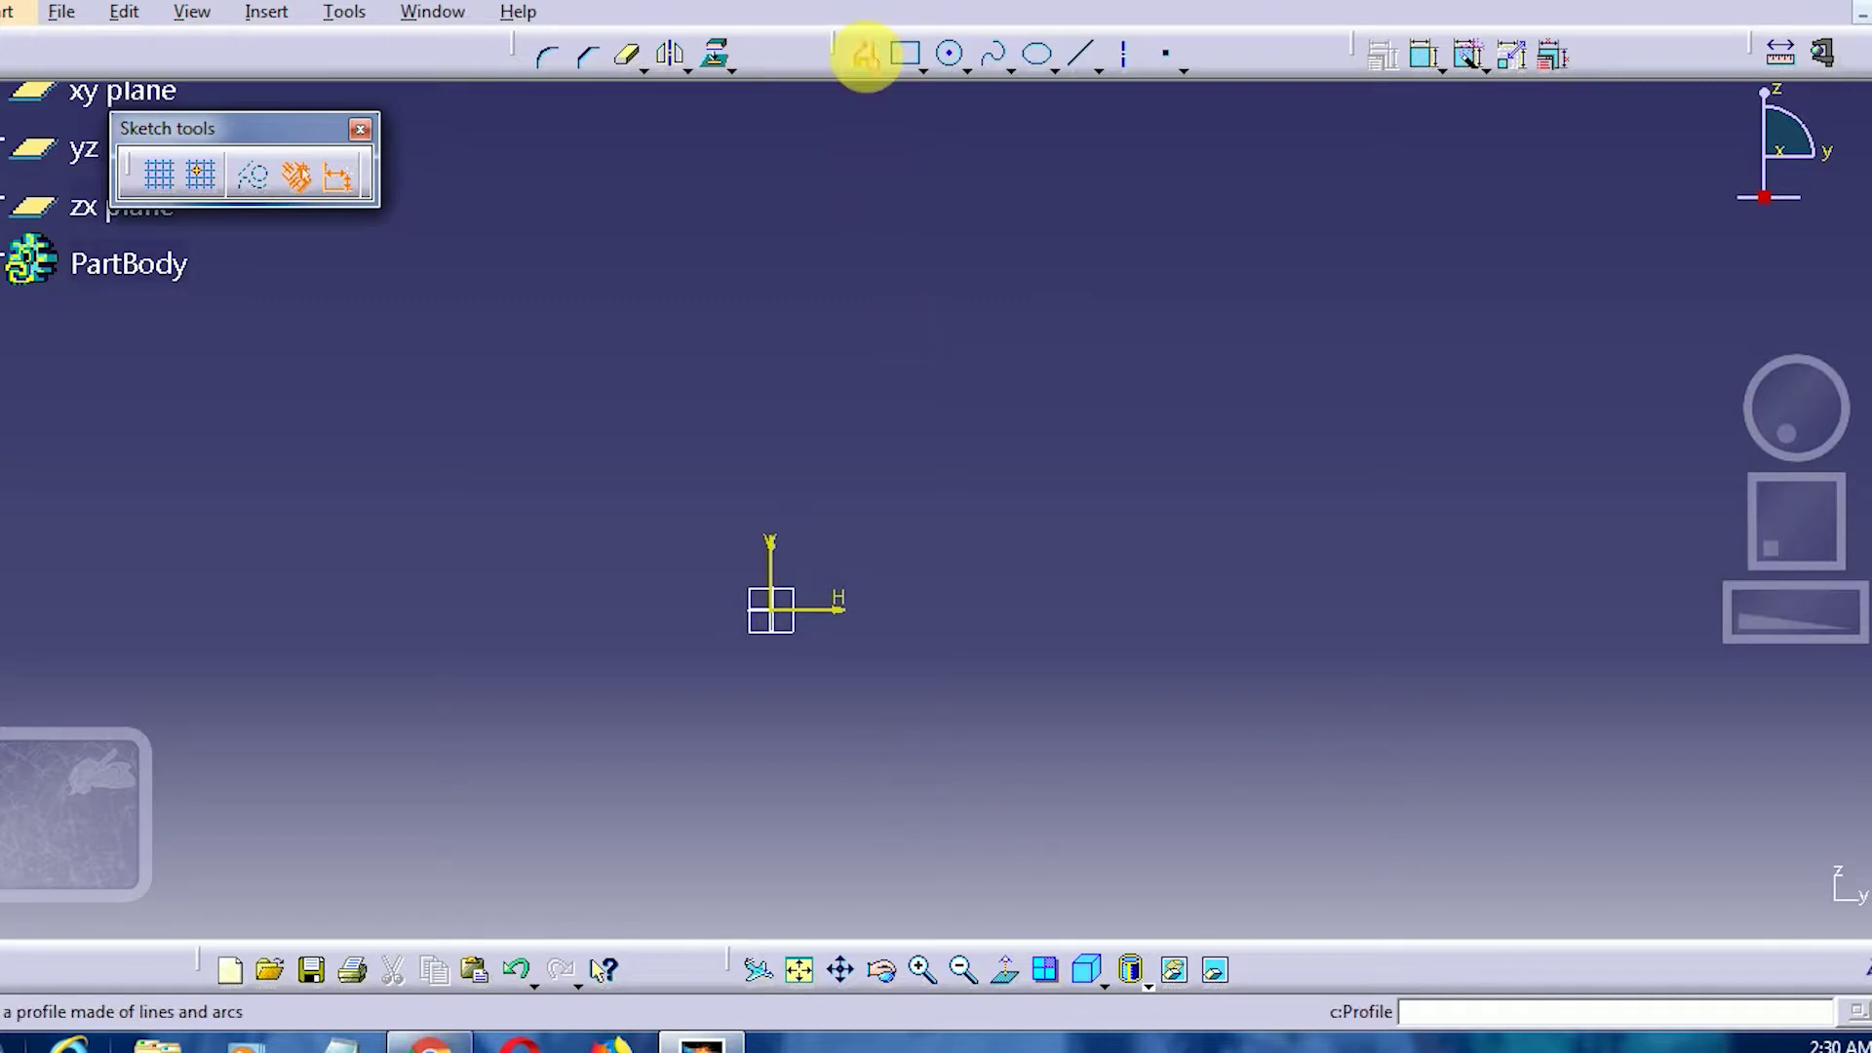
- Draw a closed triangle from the apex to lower-left and lower-right corners with a horizontal base
click(867, 56)
click(1150, 304)
click(934, 490)
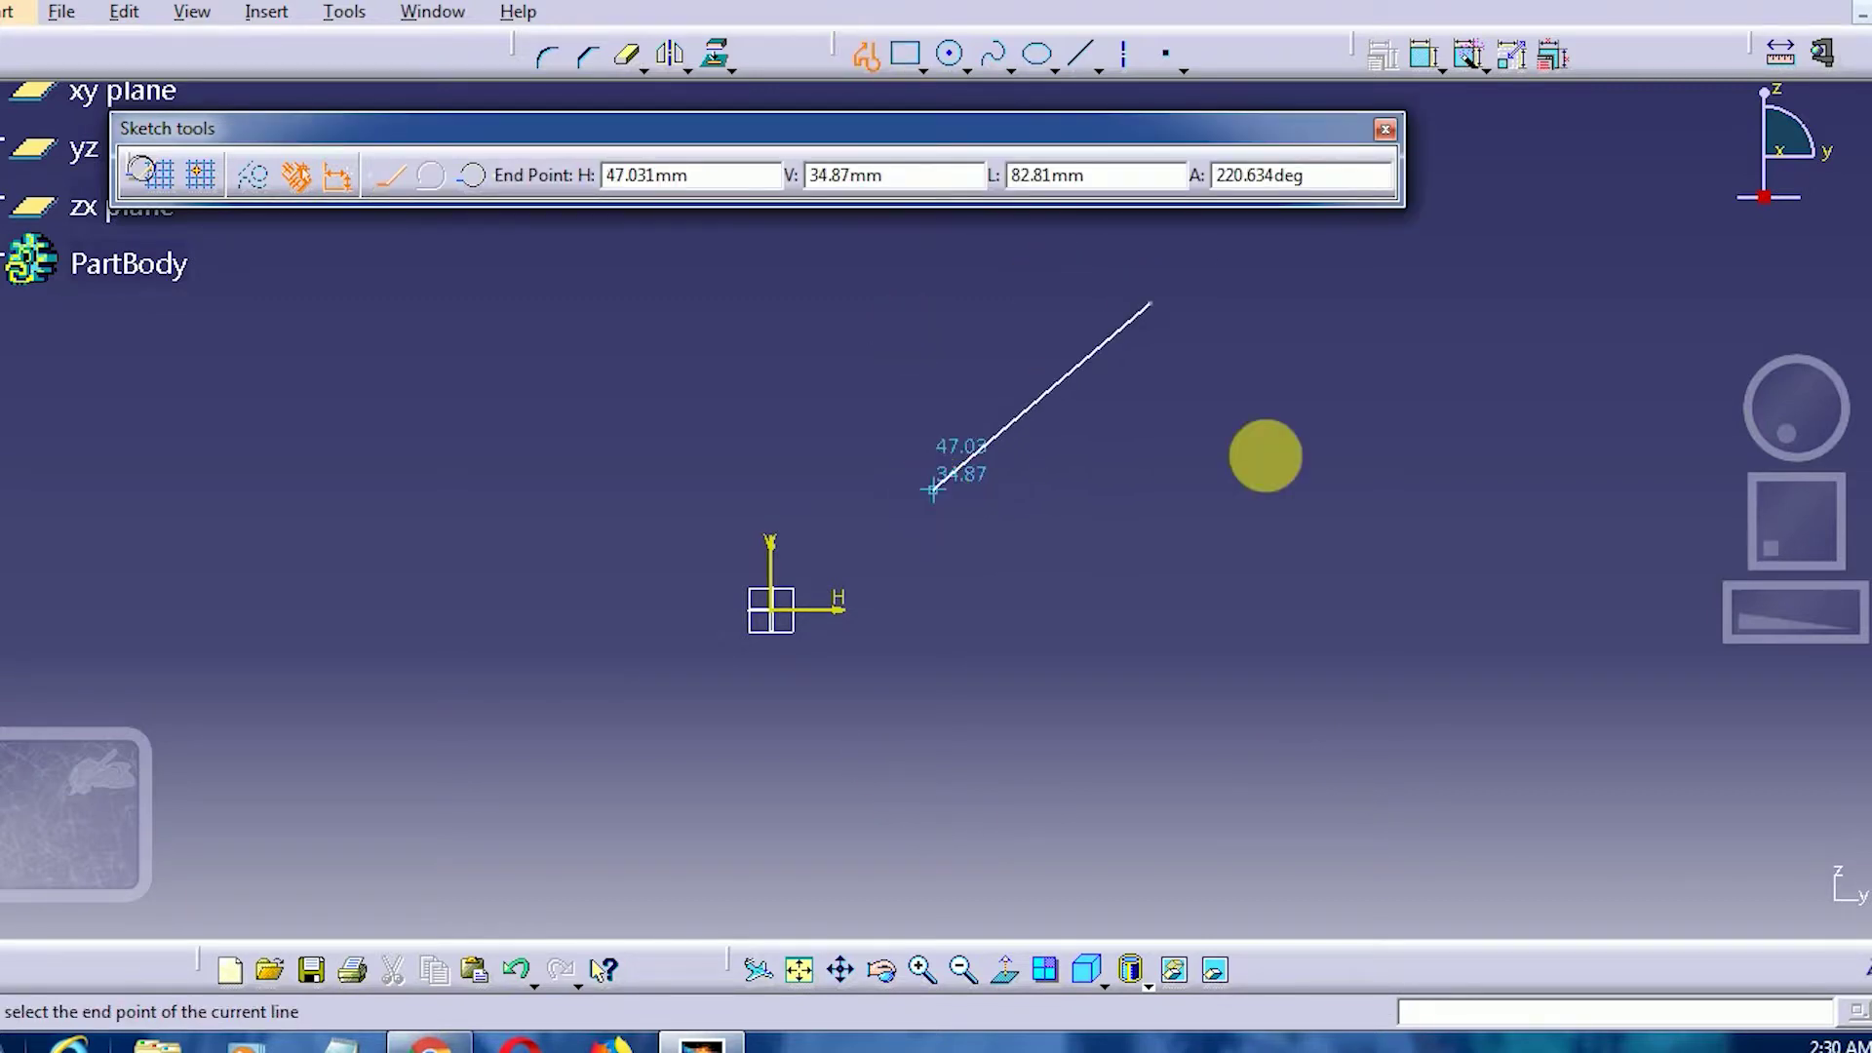
click(1479, 488)
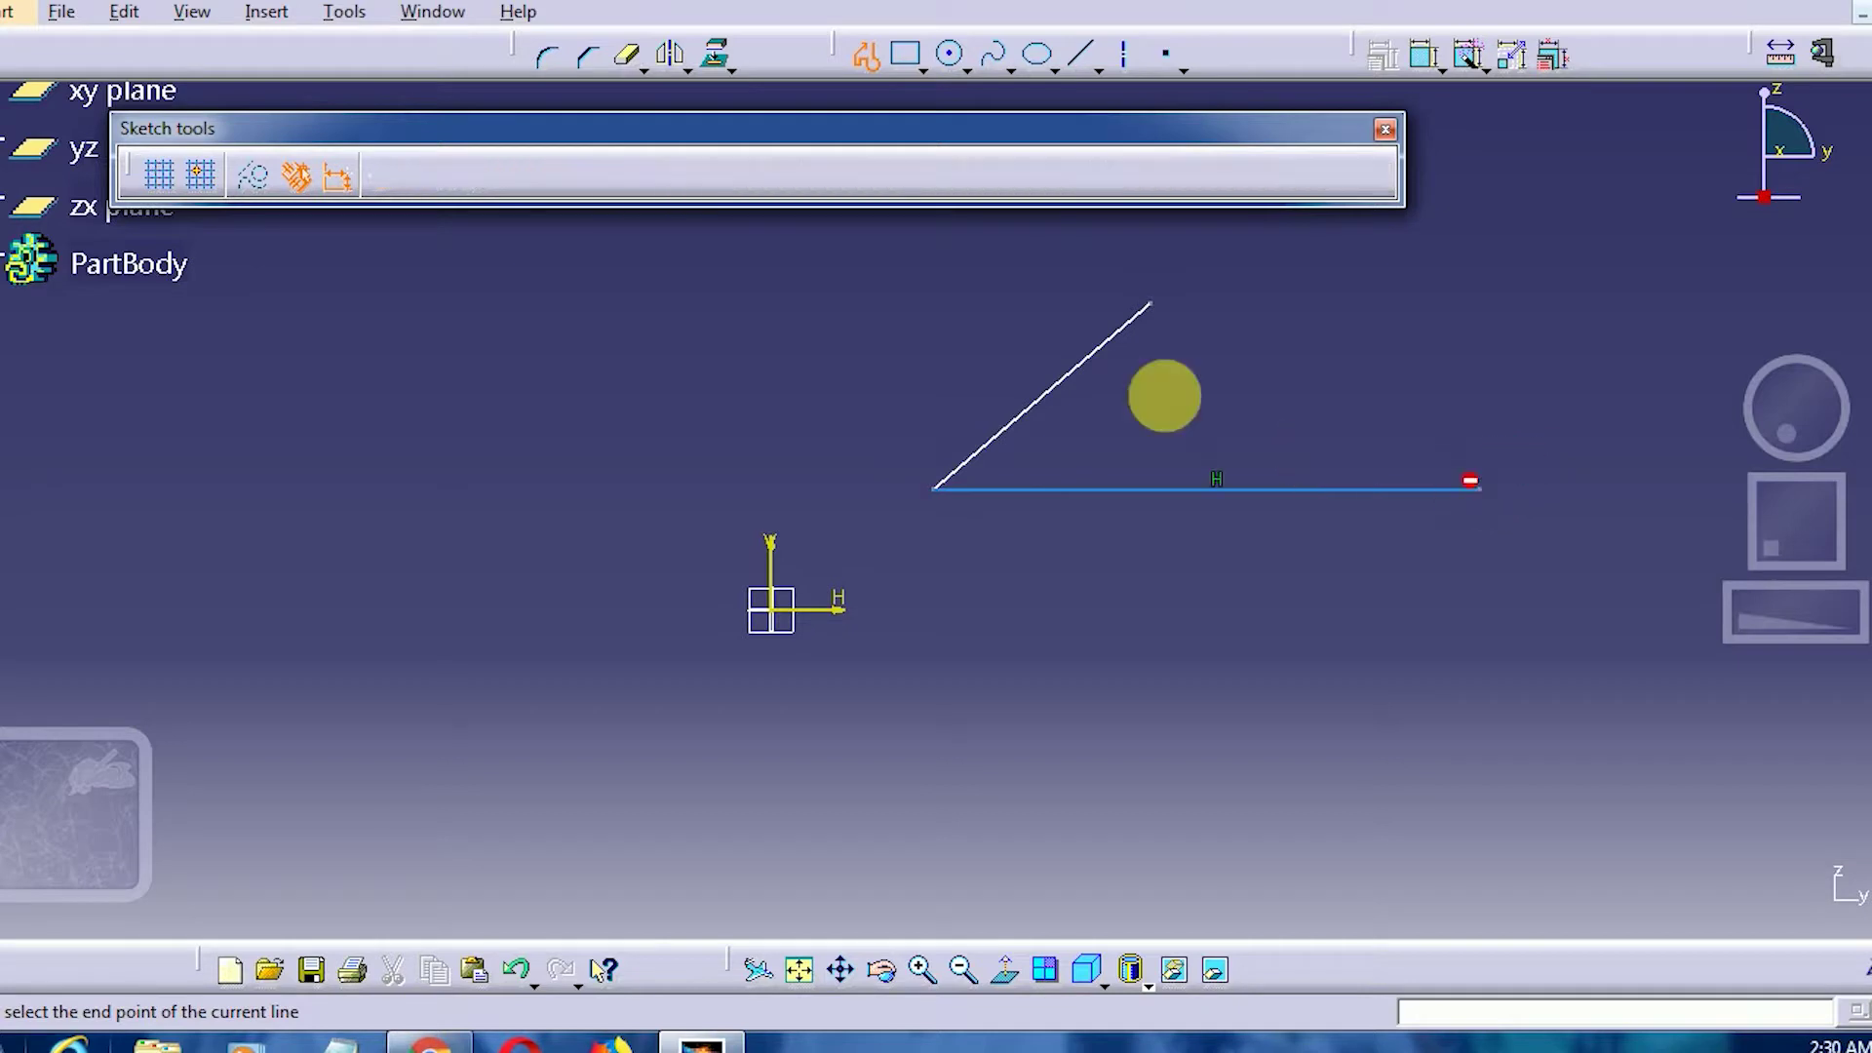
click(1153, 296)
- Draw a vertical line from the apex down to the base
click(1080, 53)
click(1151, 305)
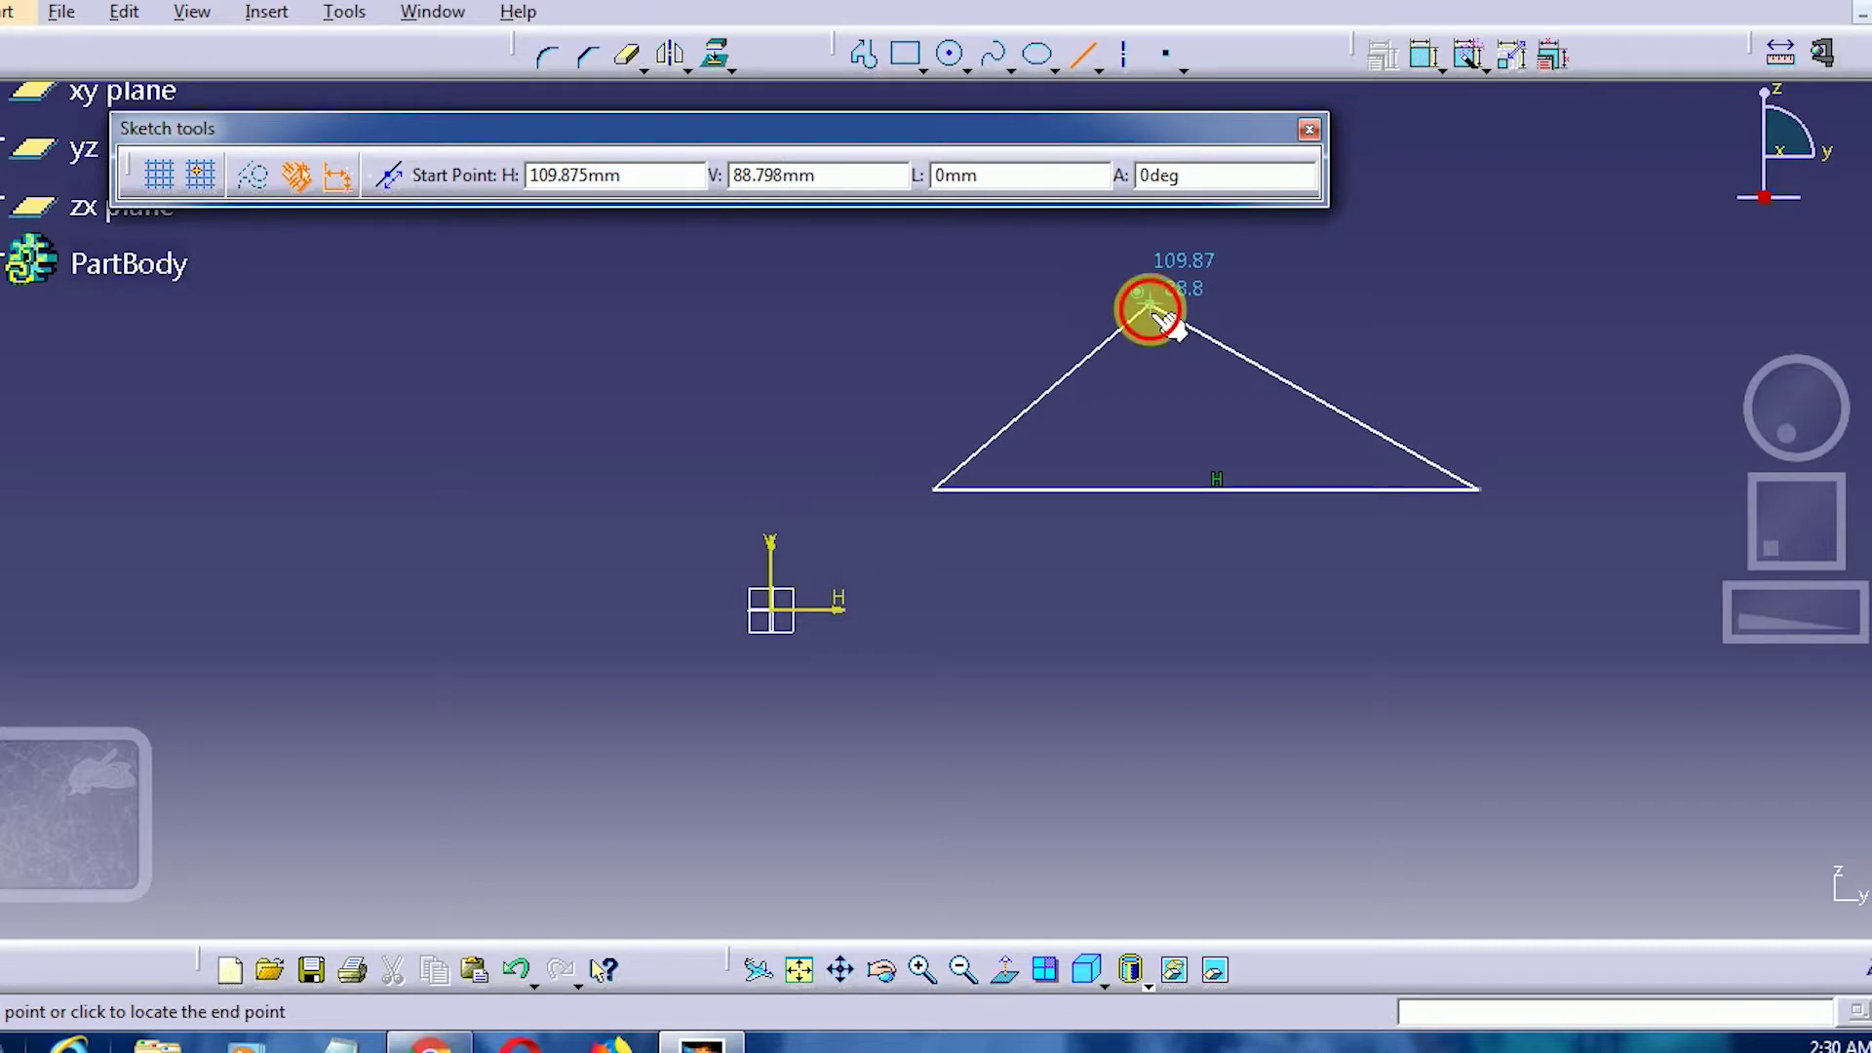
click(1157, 499)
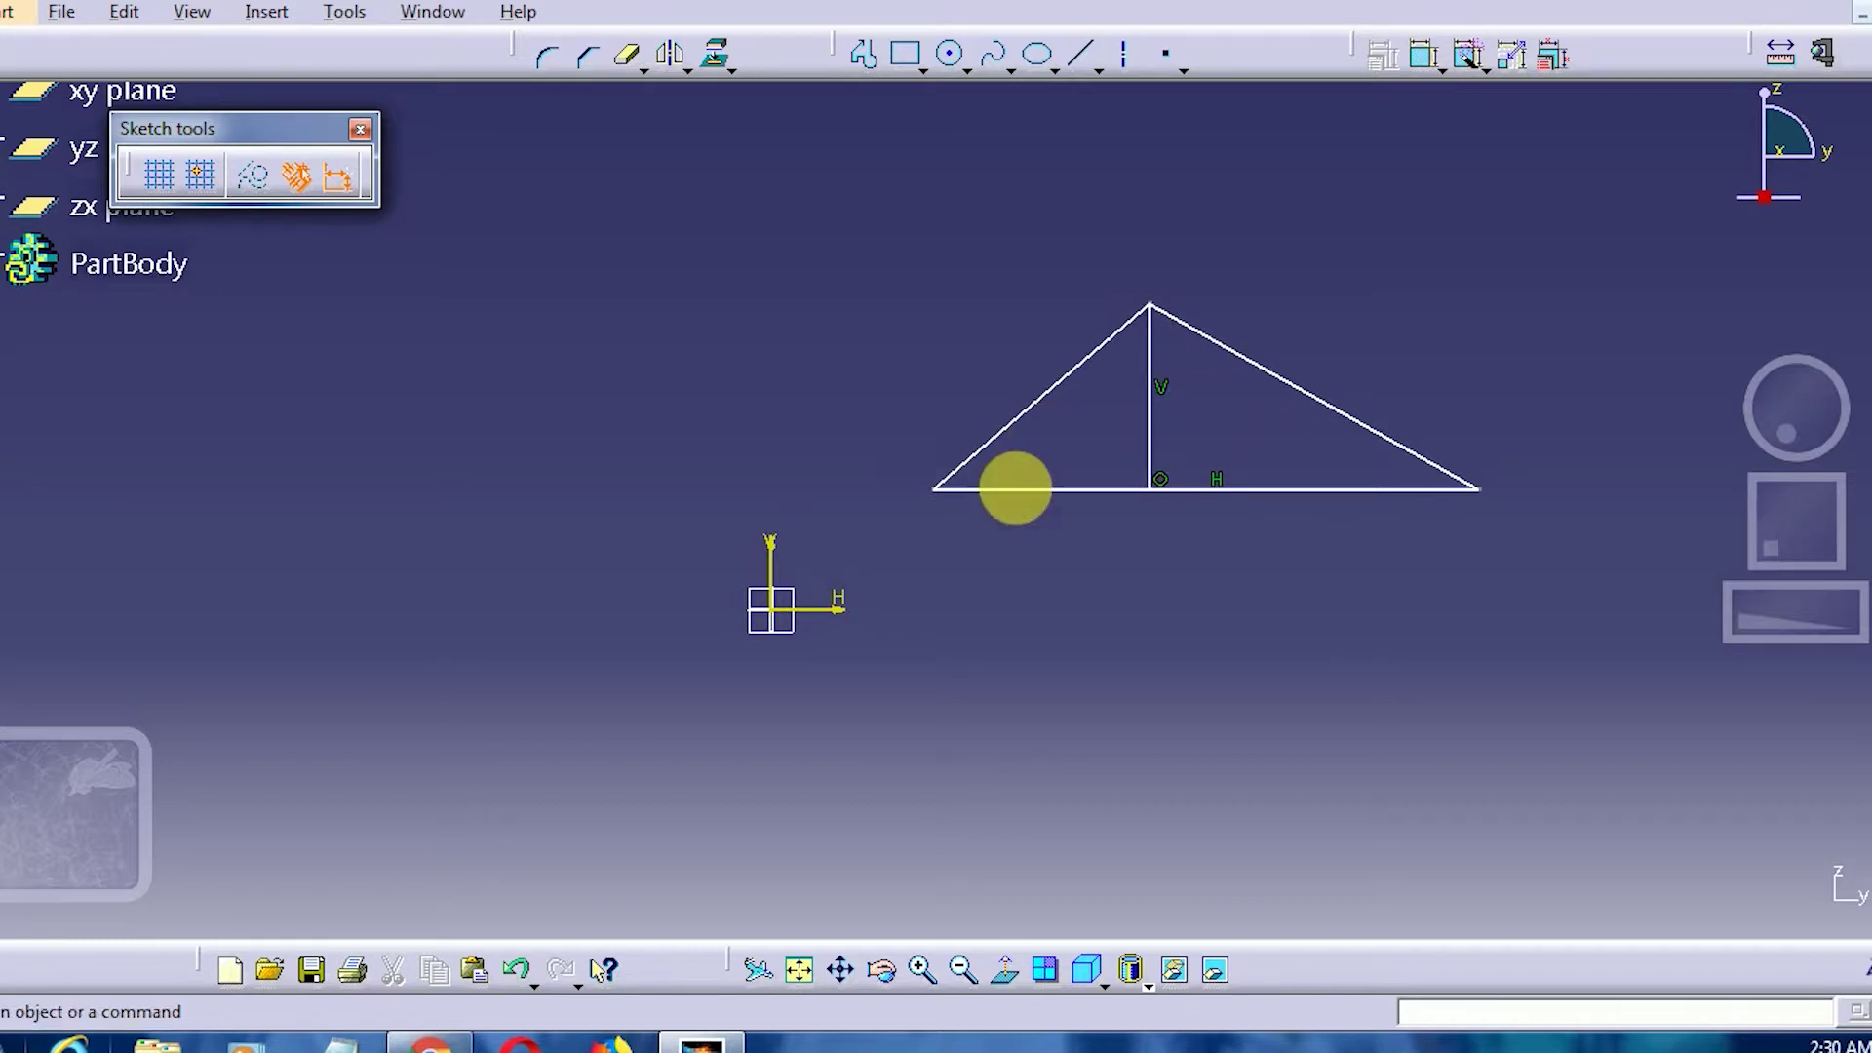
click(1158, 511)
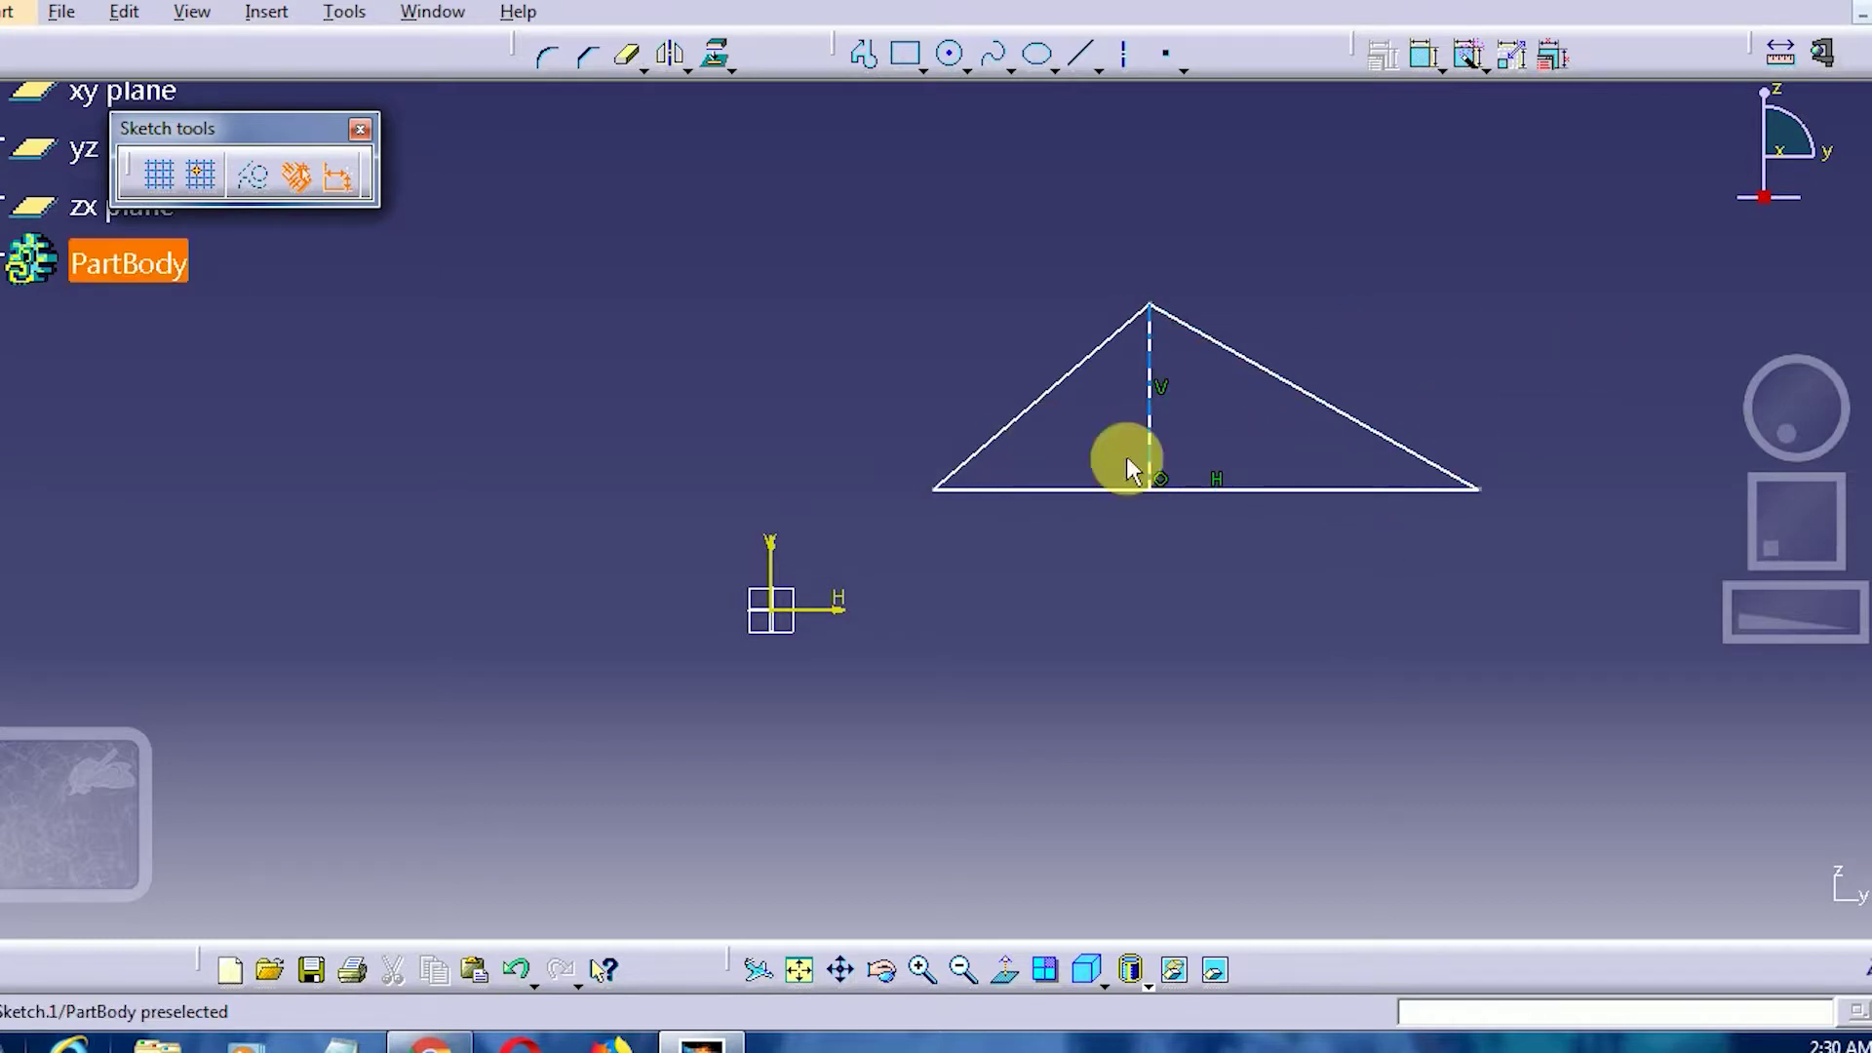
- Delete the vertical dividing line, then box-select and delete the triangle
click(1153, 368)
right_click(1151, 366)
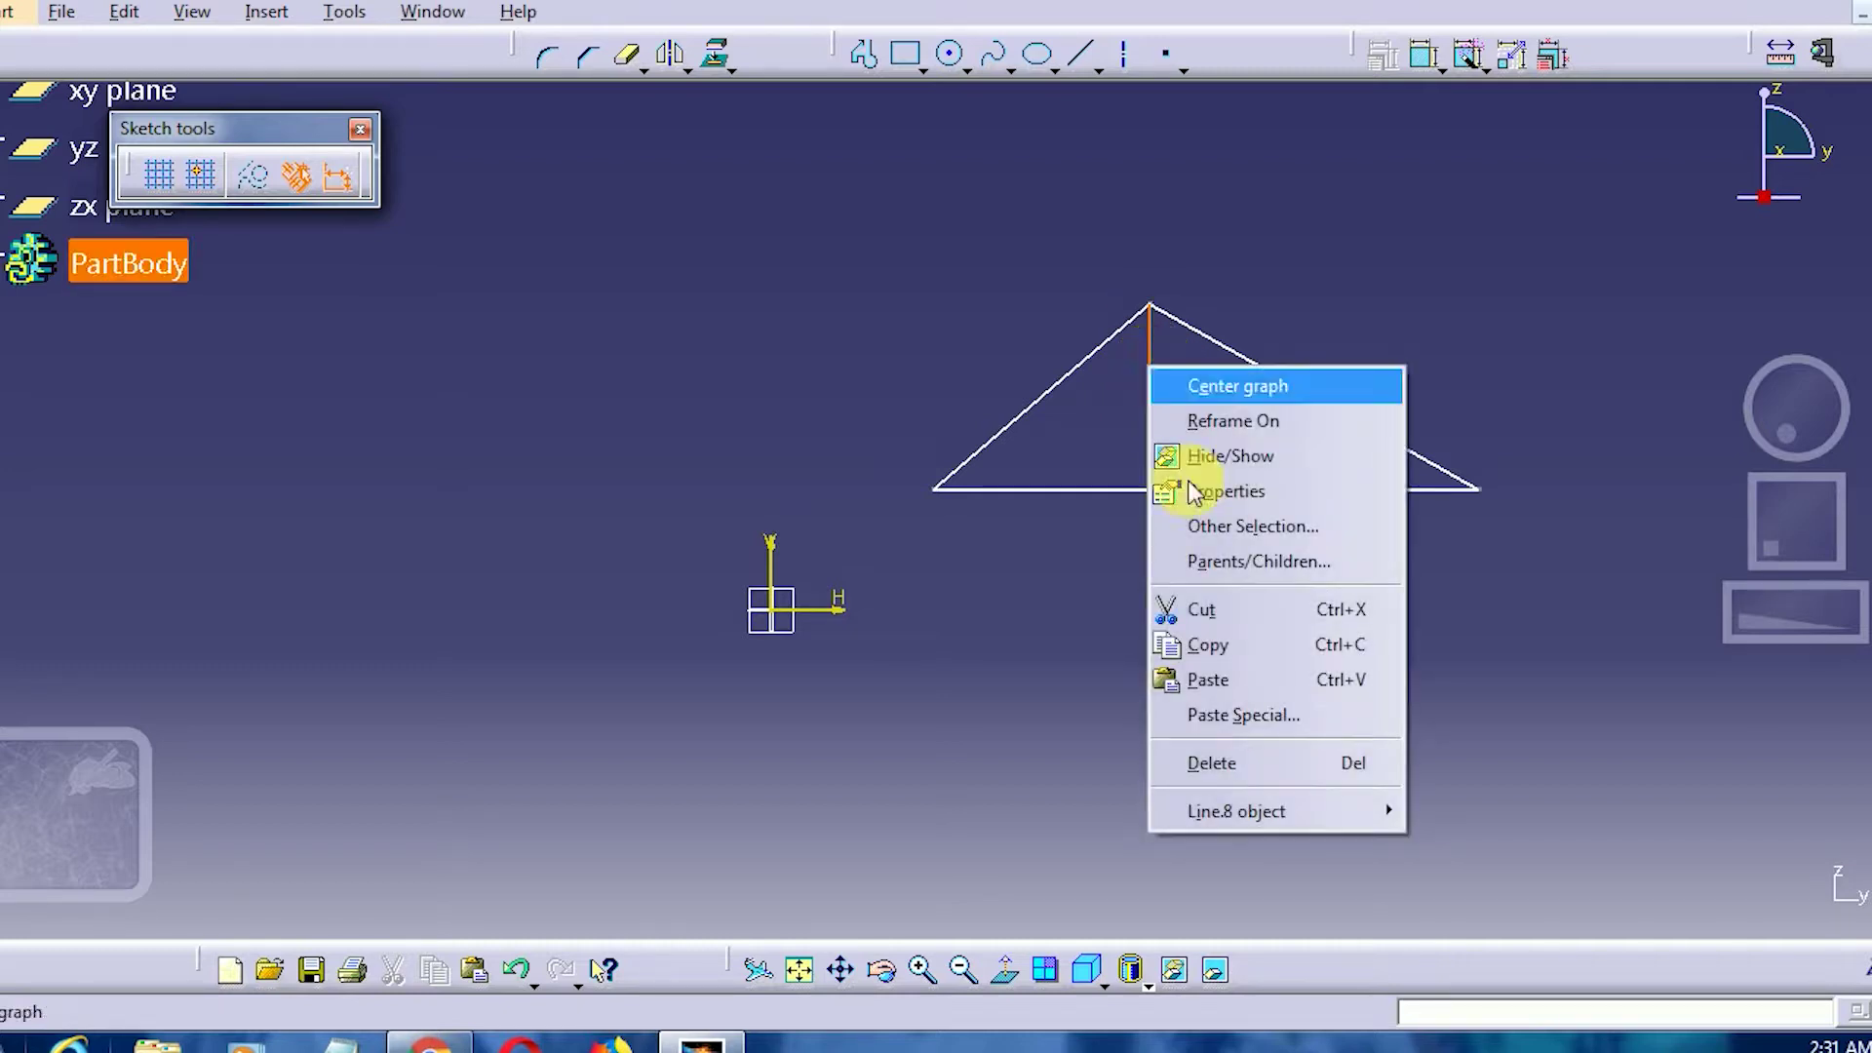
click(1268, 765)
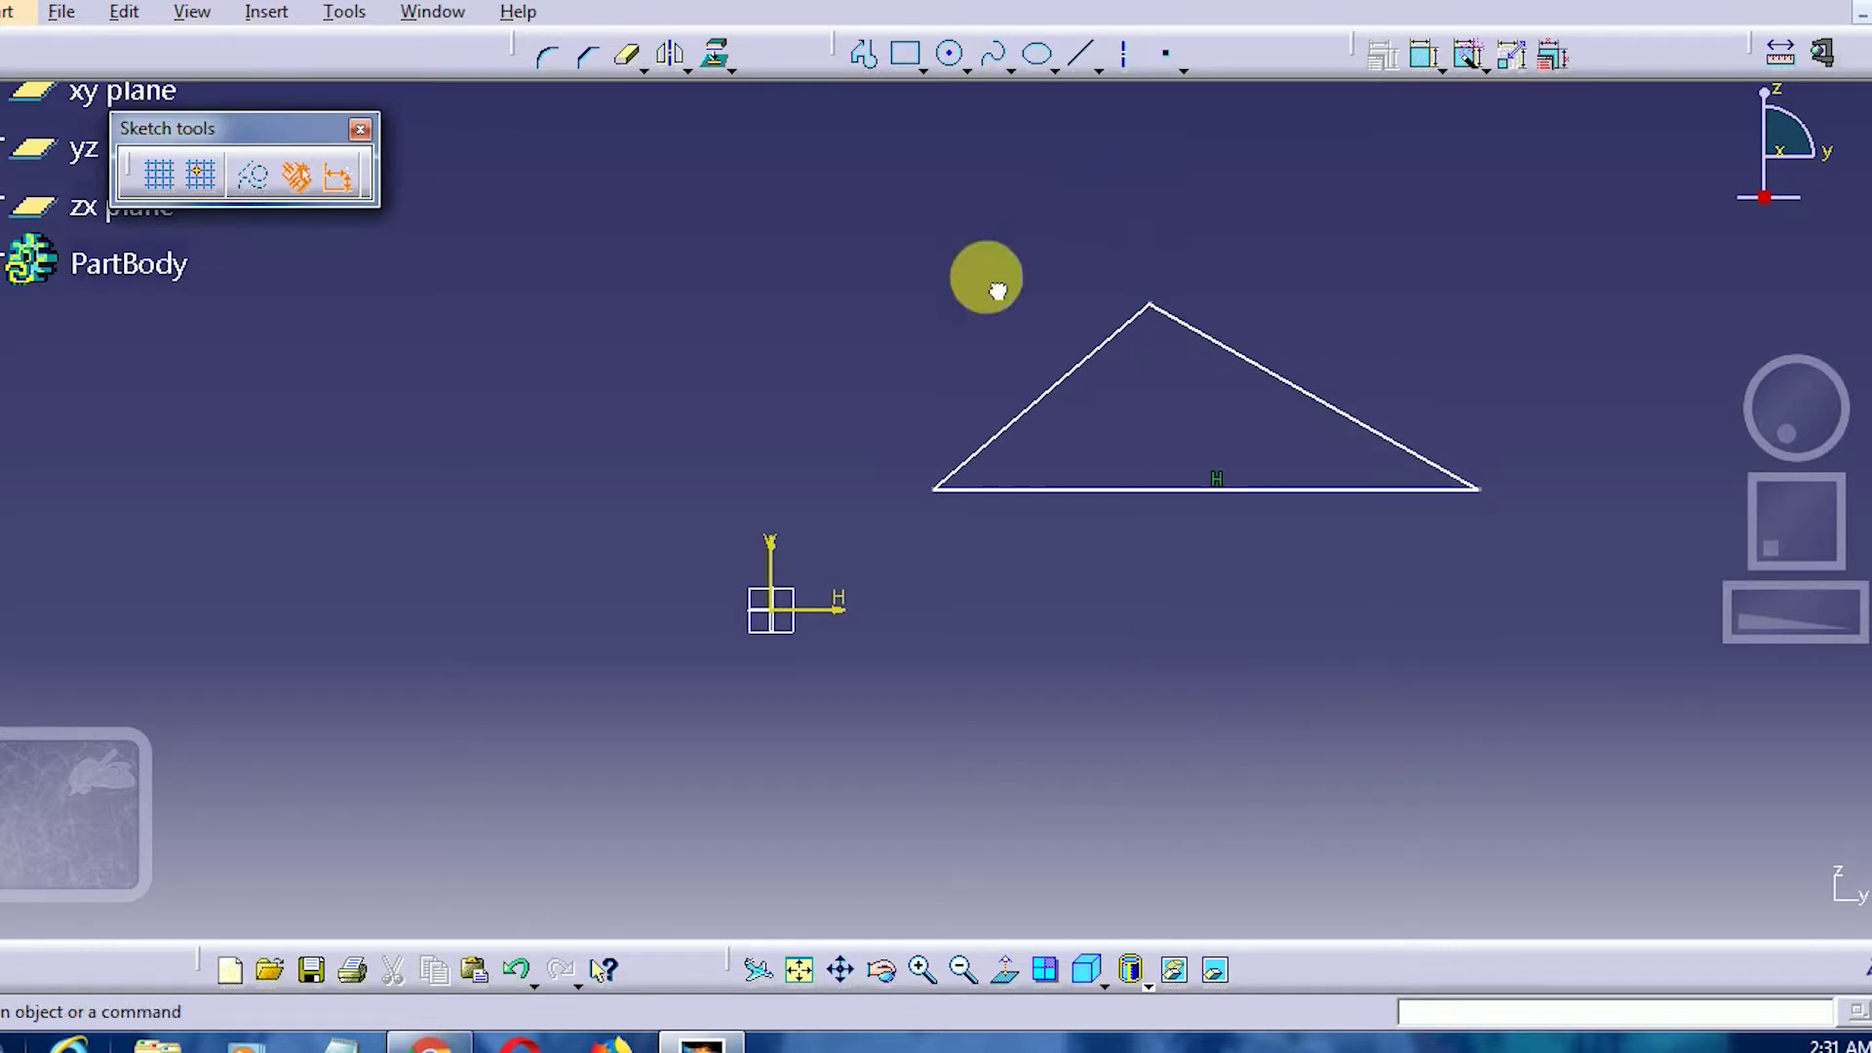
drag(858, 225, 1578, 624)
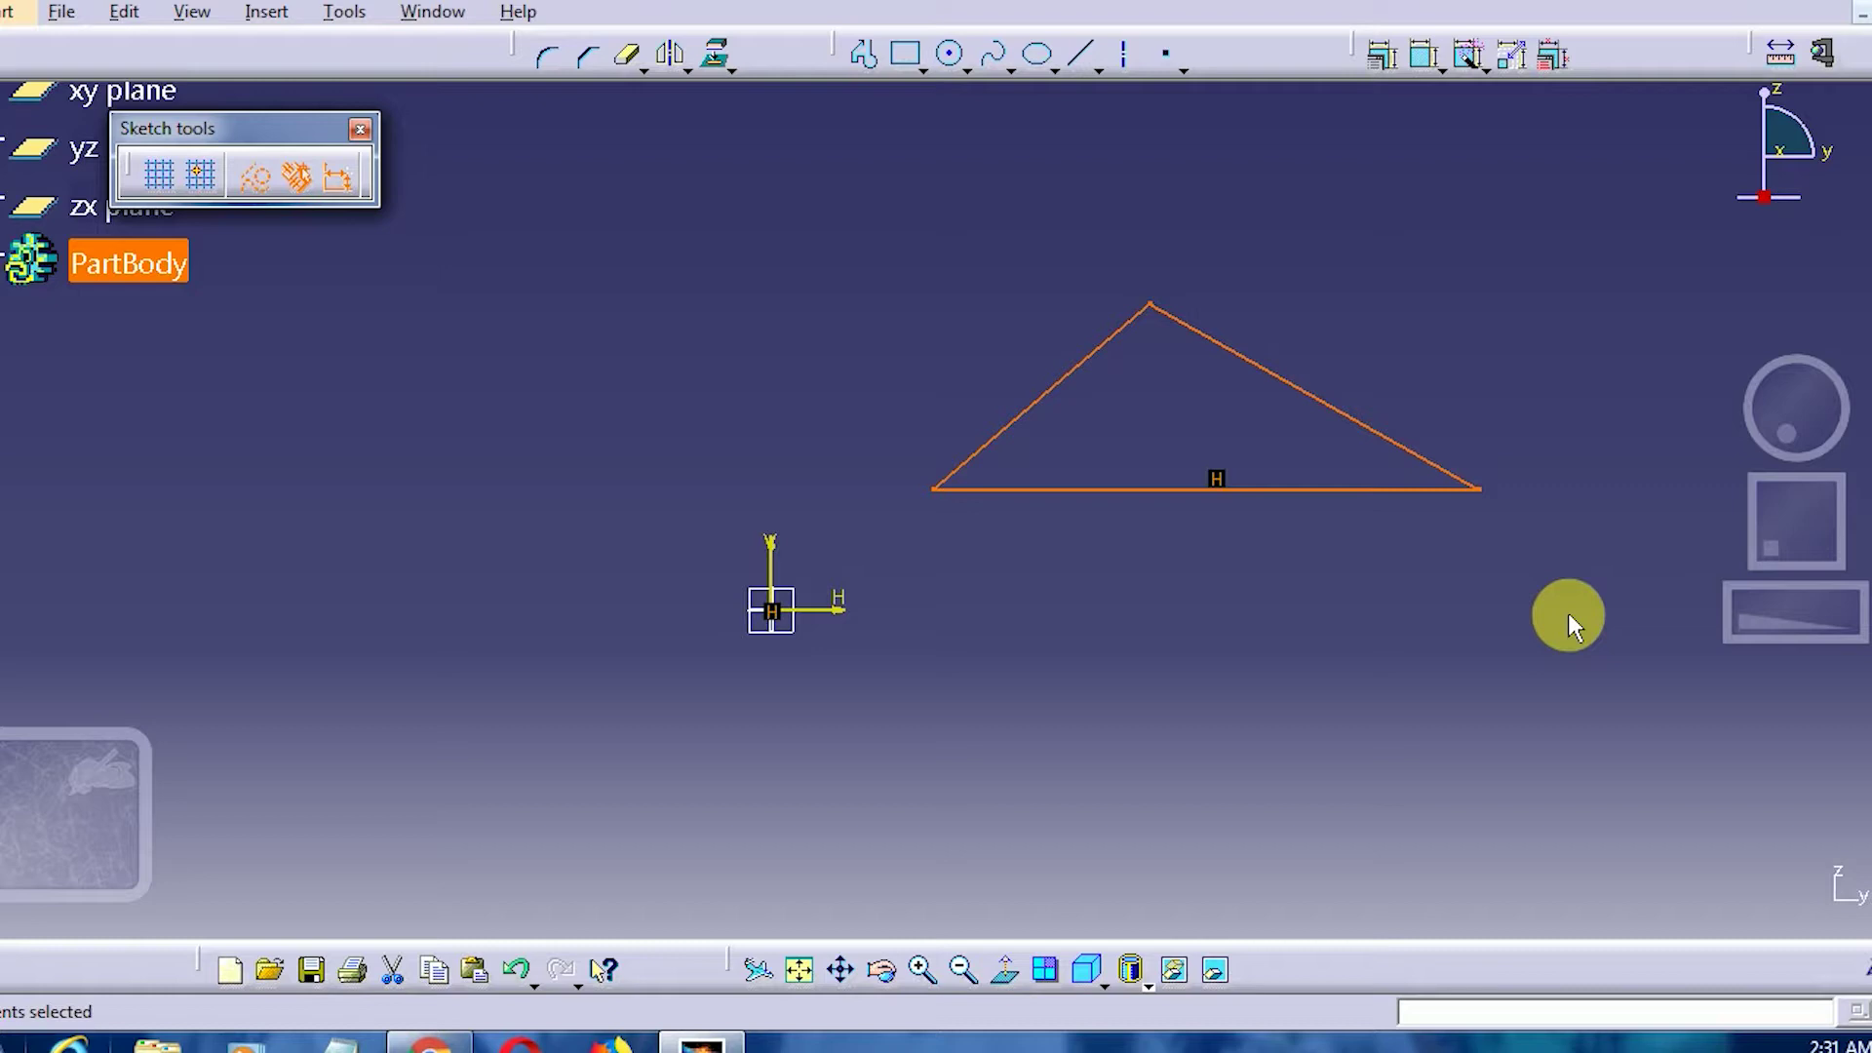
key(Delete)
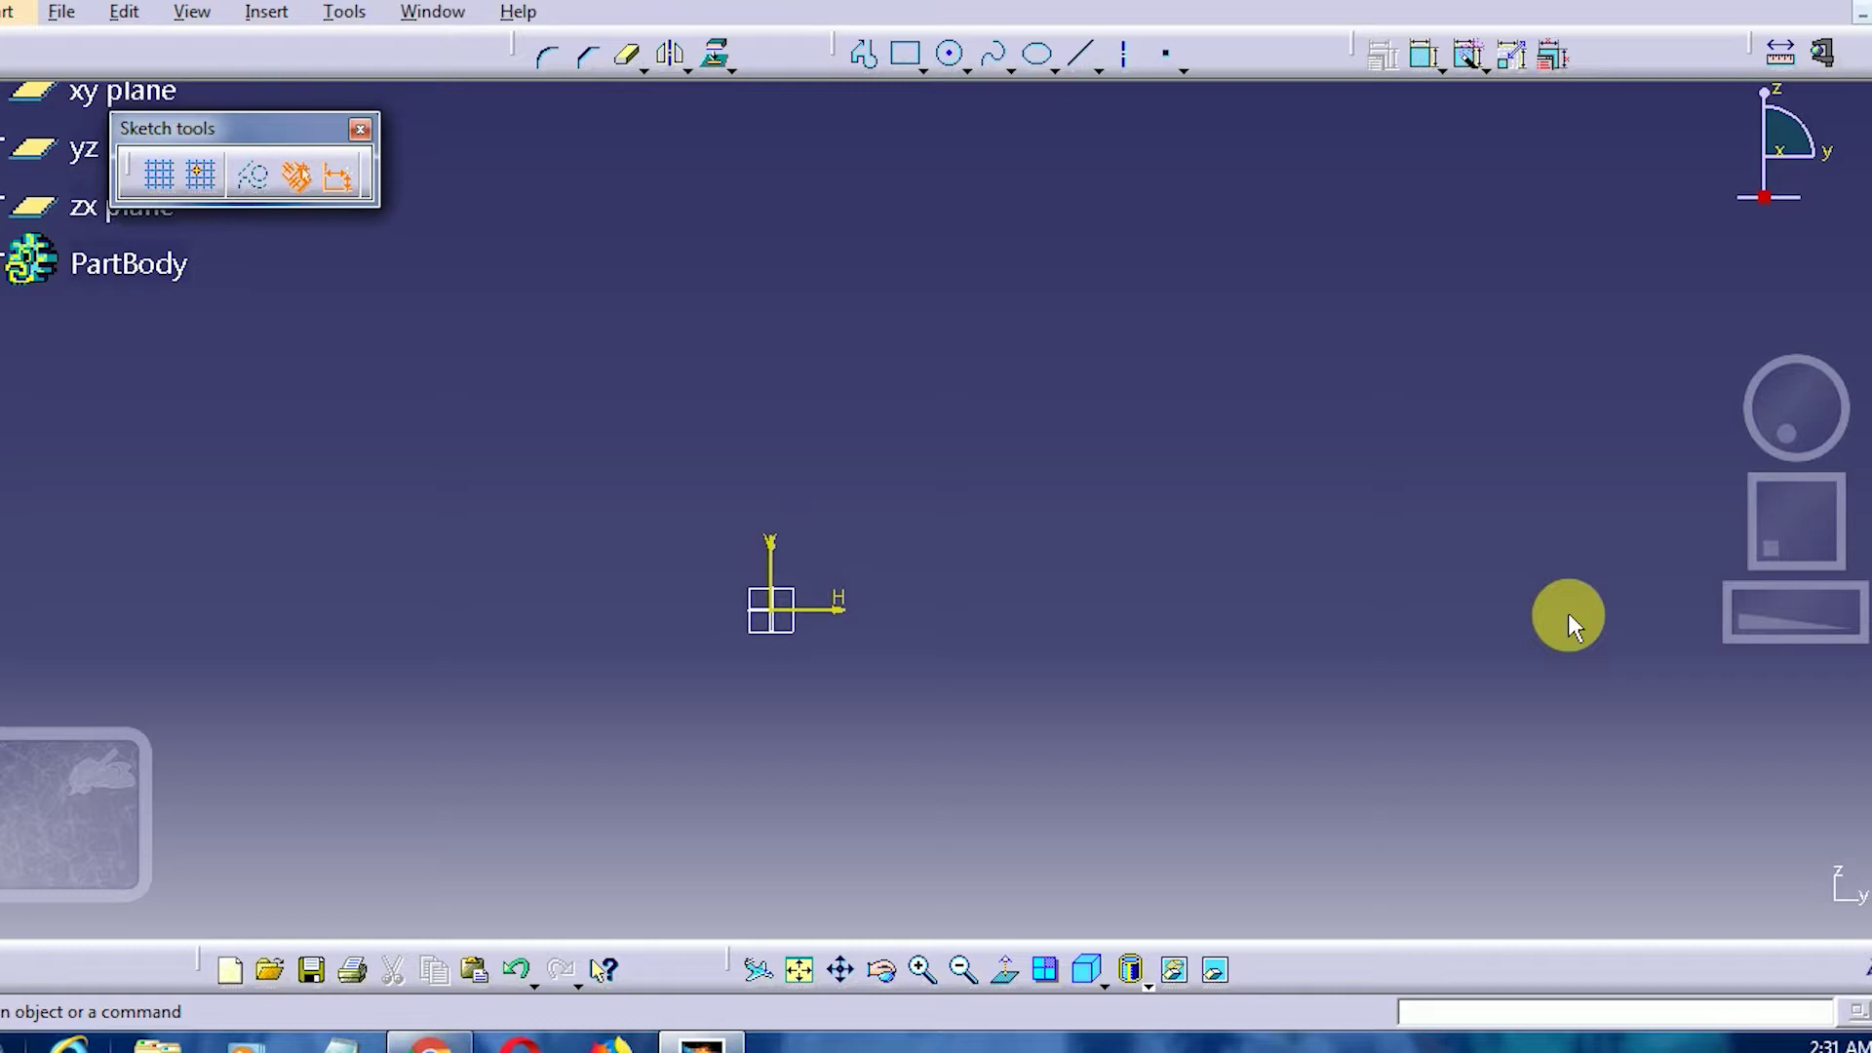
- Sketch a closed triangle profile with a horizontal base
click(858, 56)
click(1169, 255)
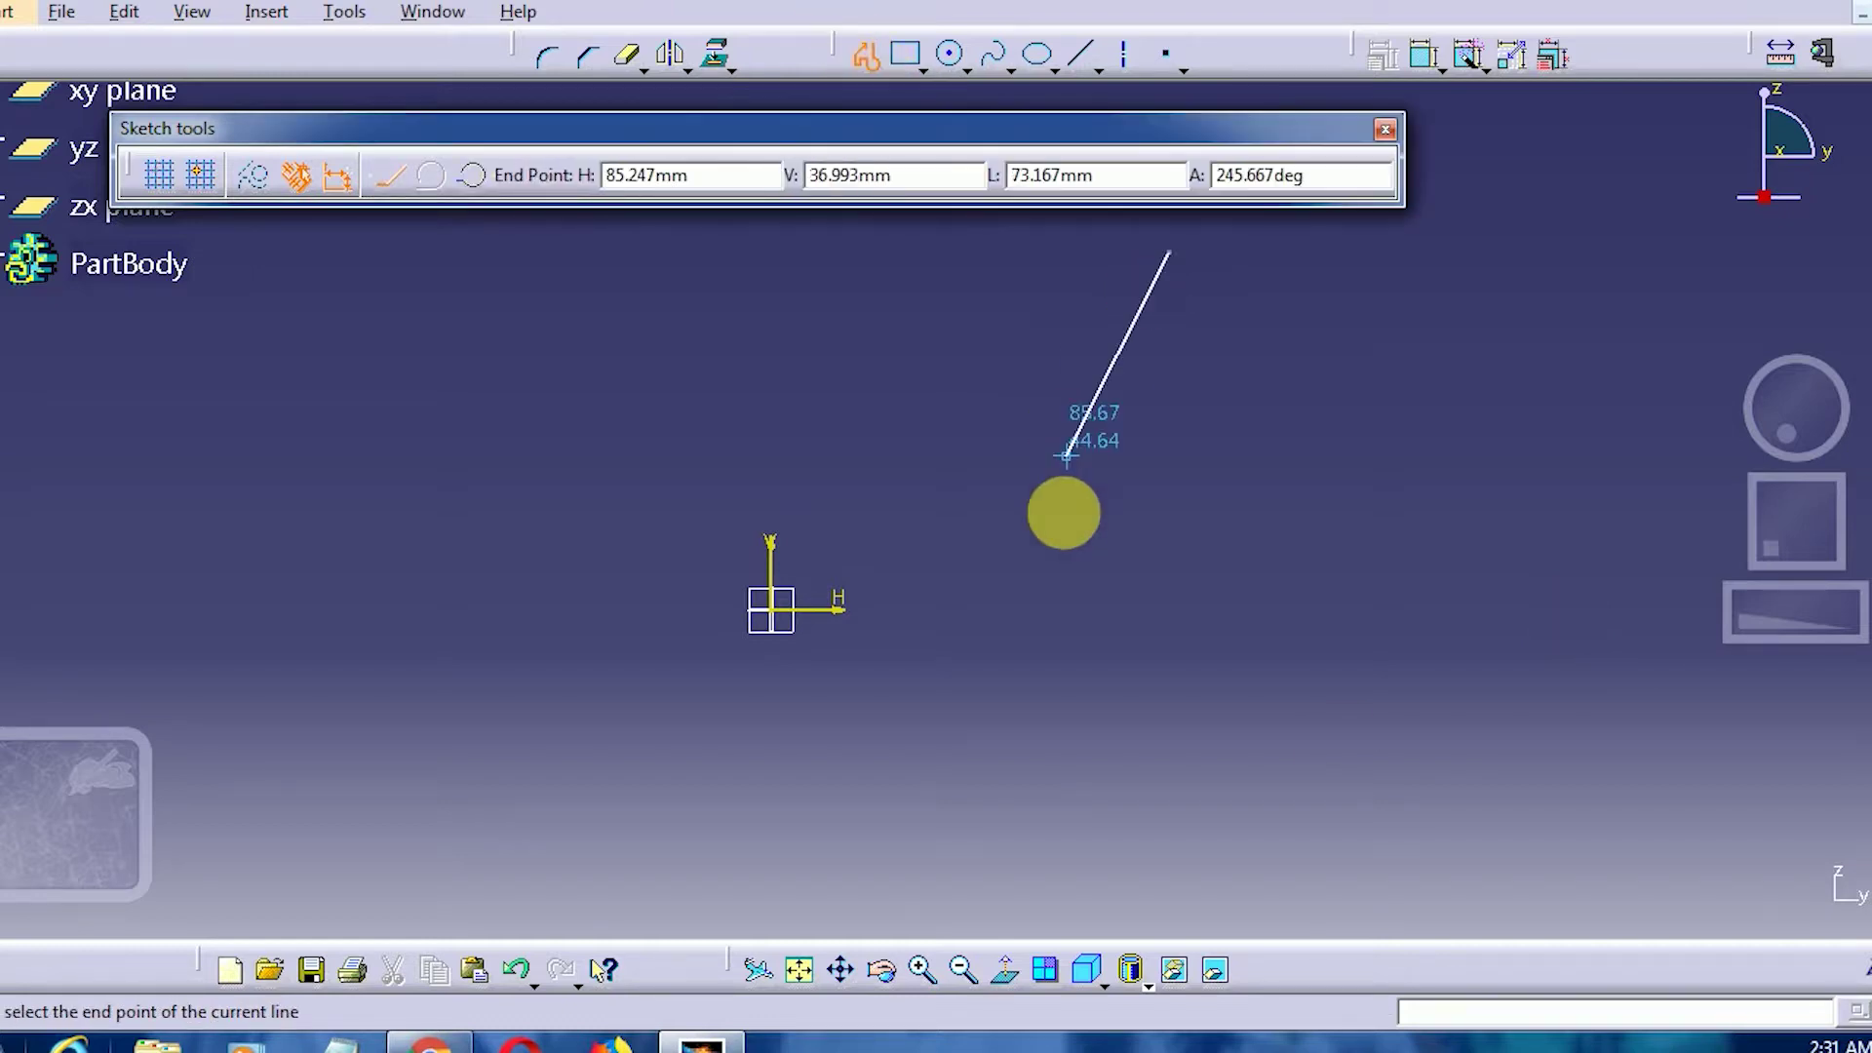
click(1050, 517)
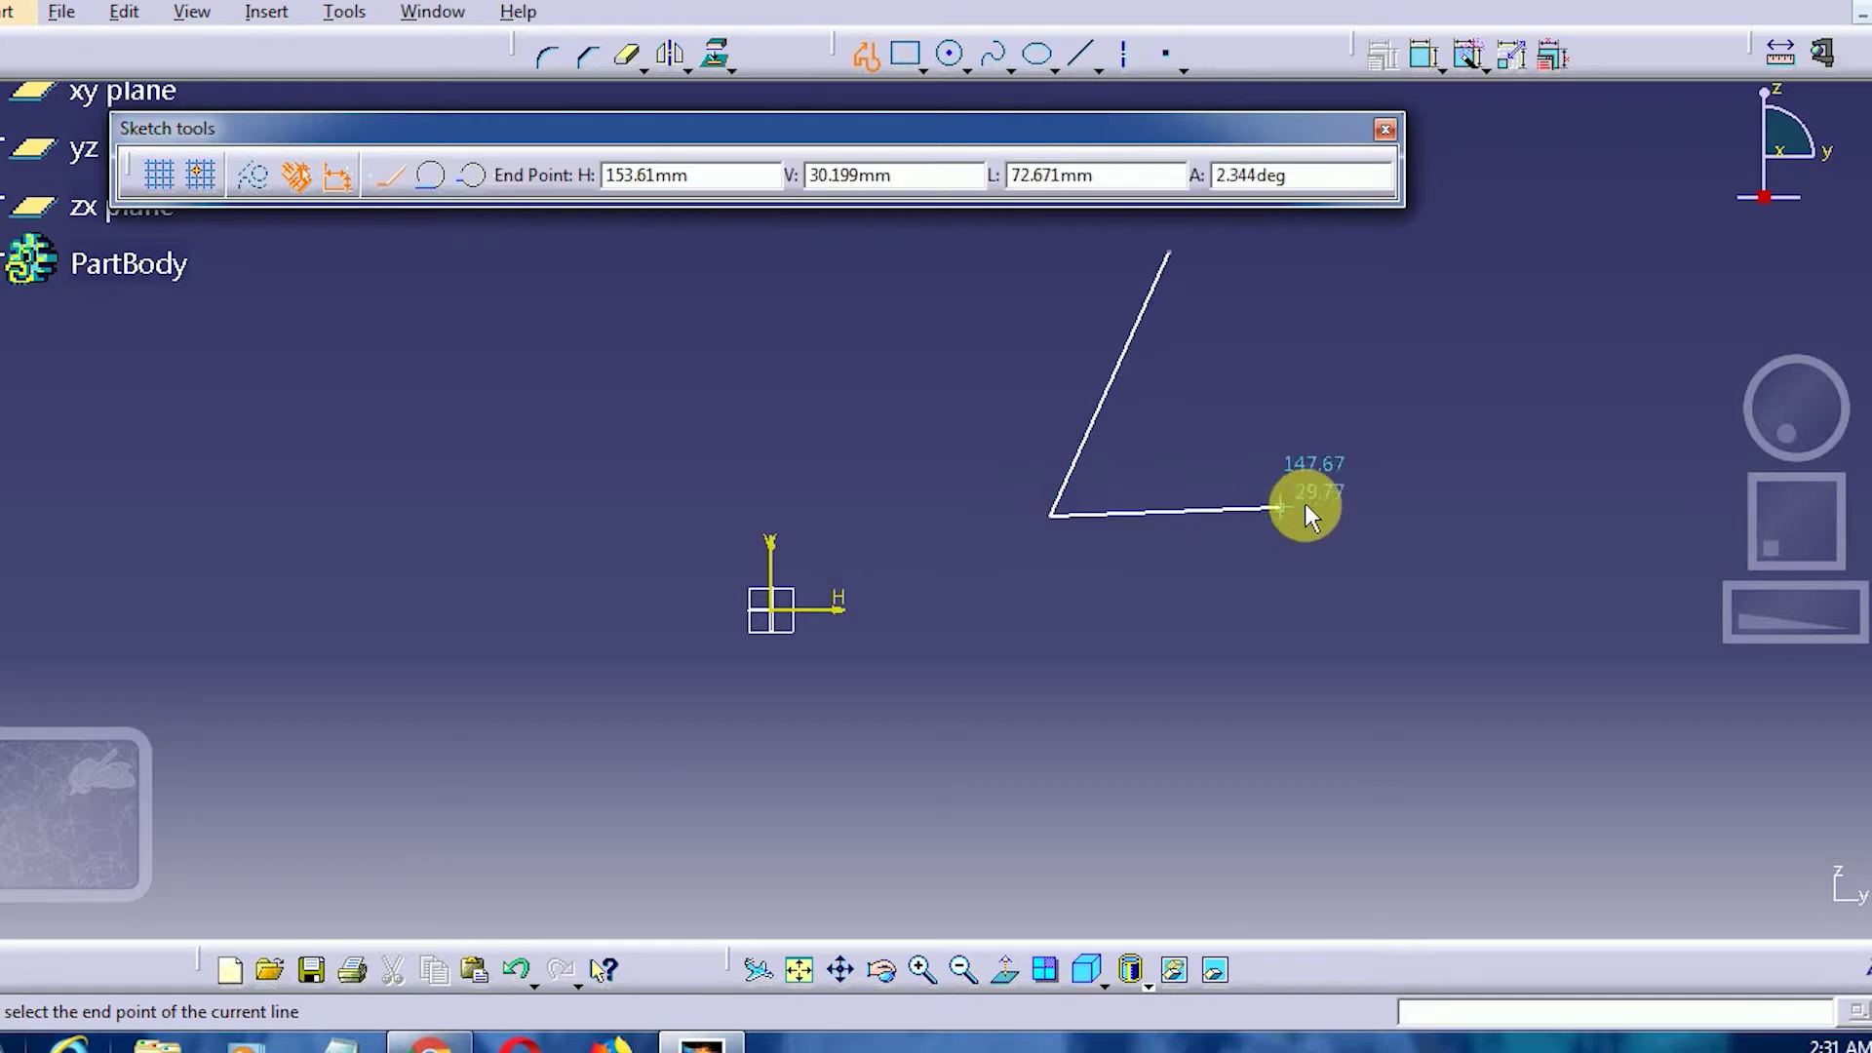
click(1329, 516)
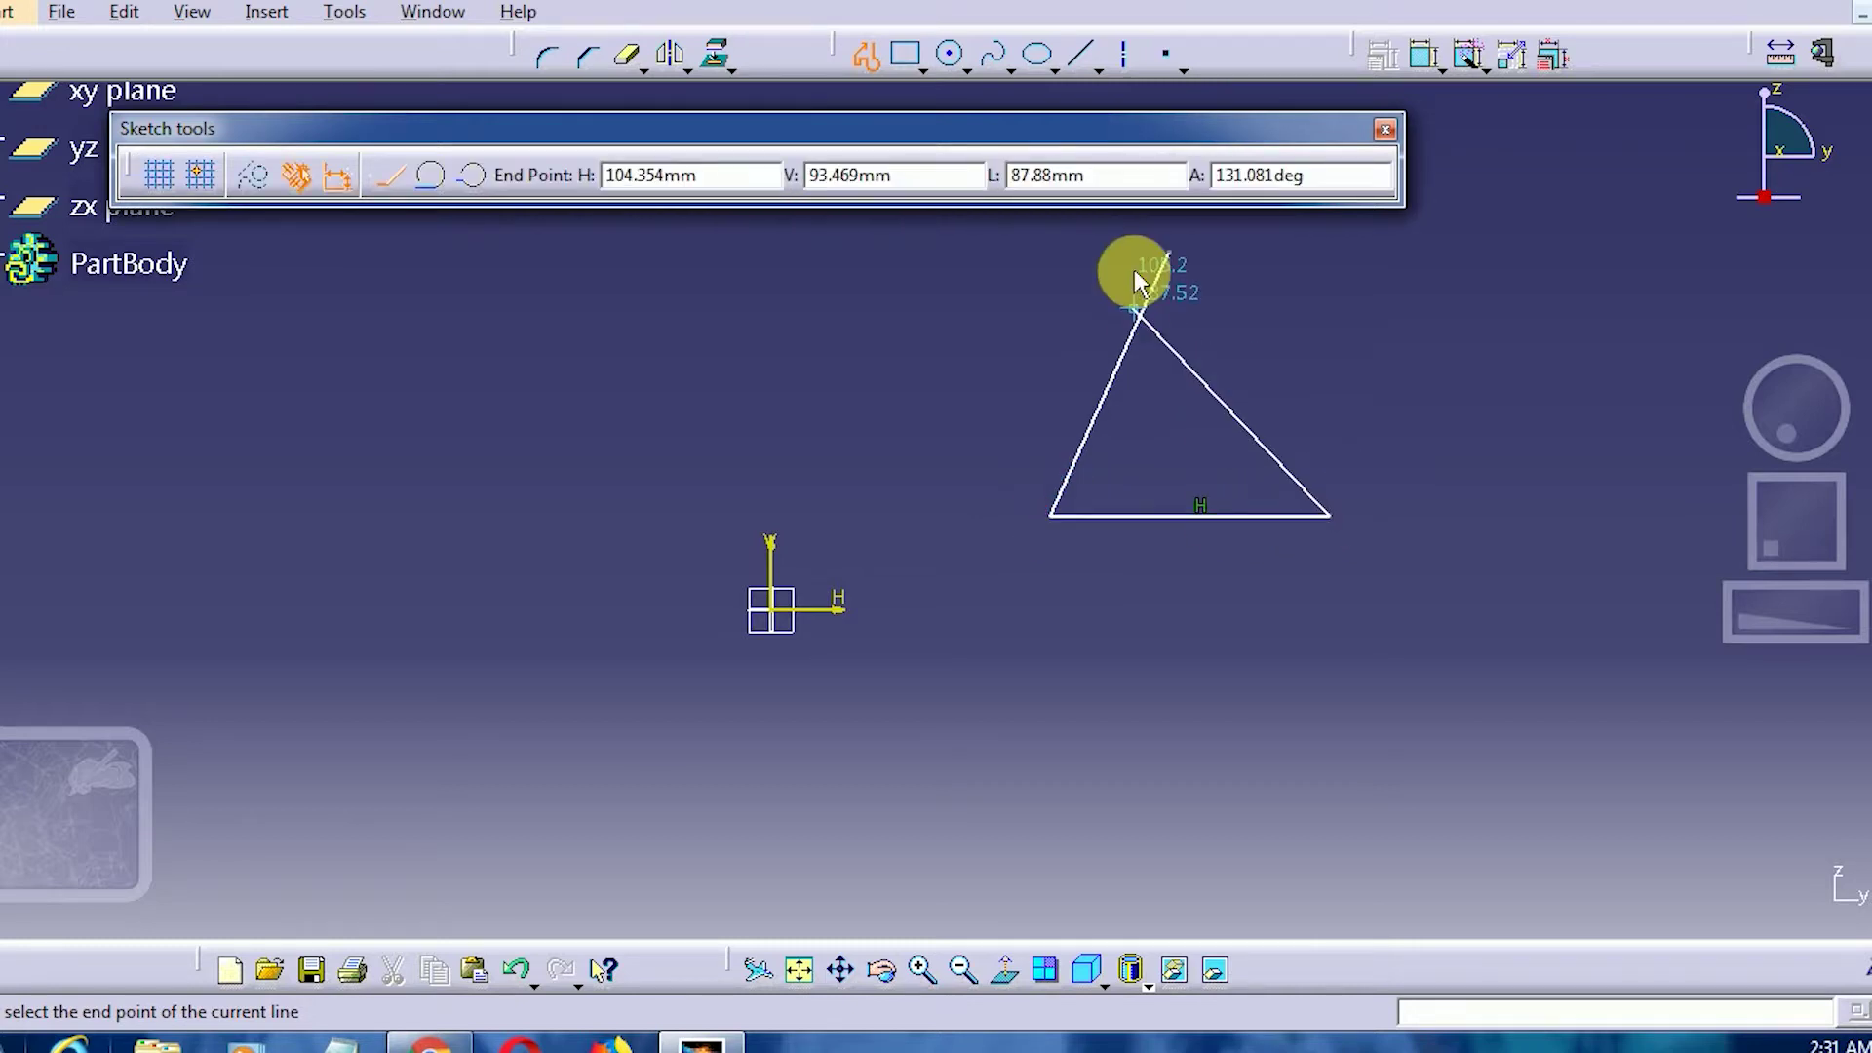
click(1169, 253)
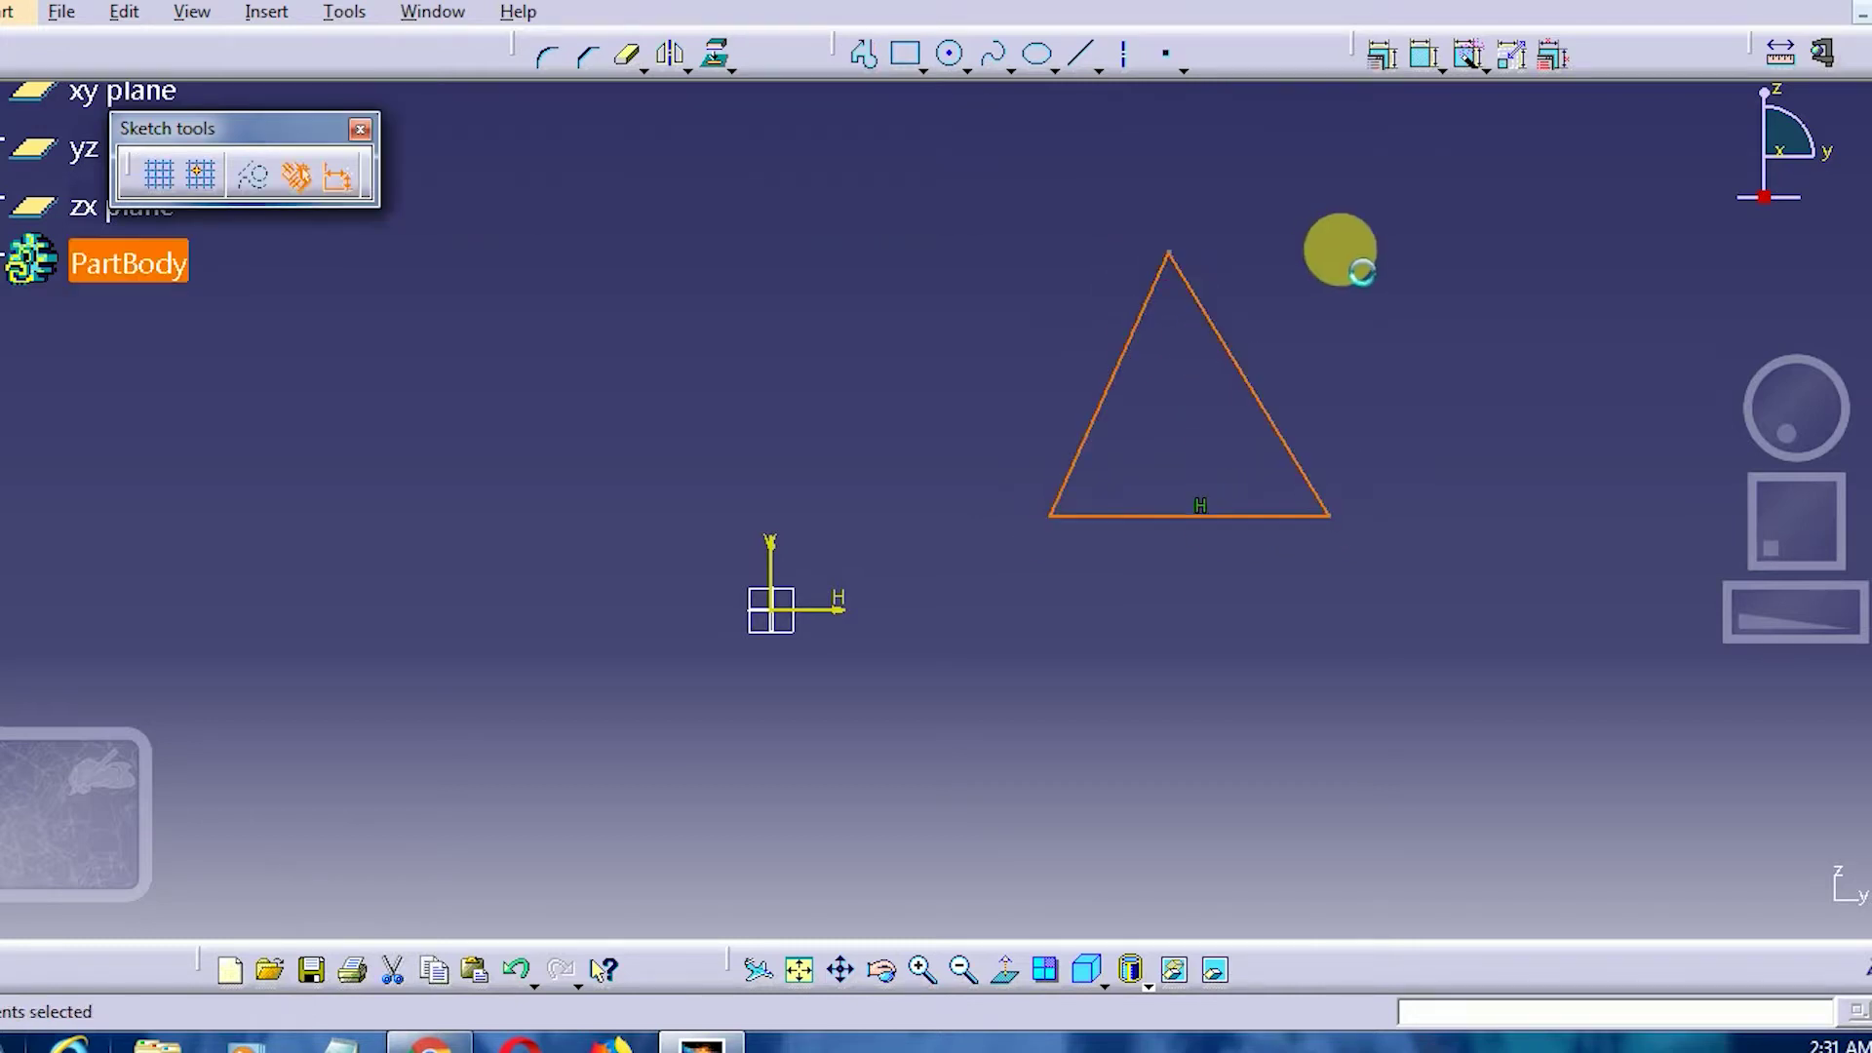
- Dimension the triangle's left side and set it to 70 mm
click(1424, 55)
click(1110, 387)
click(1011, 356)
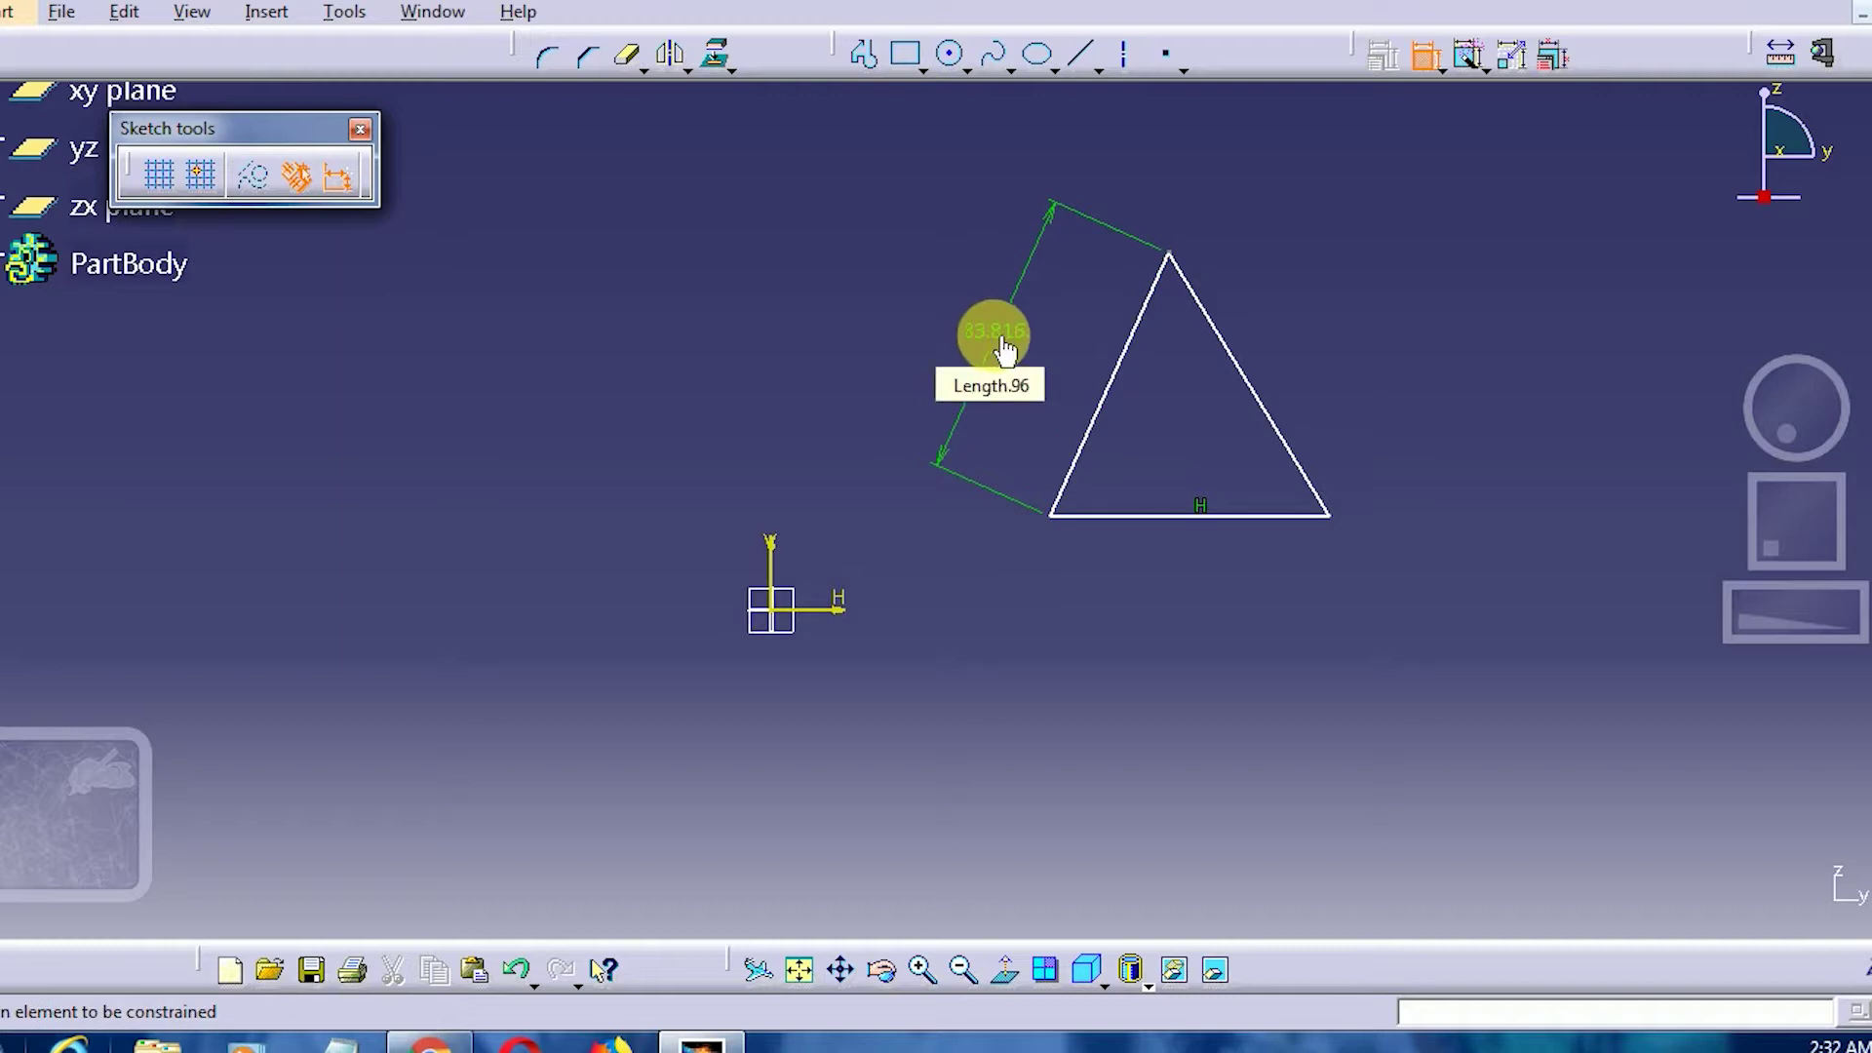
double_click(1011, 341)
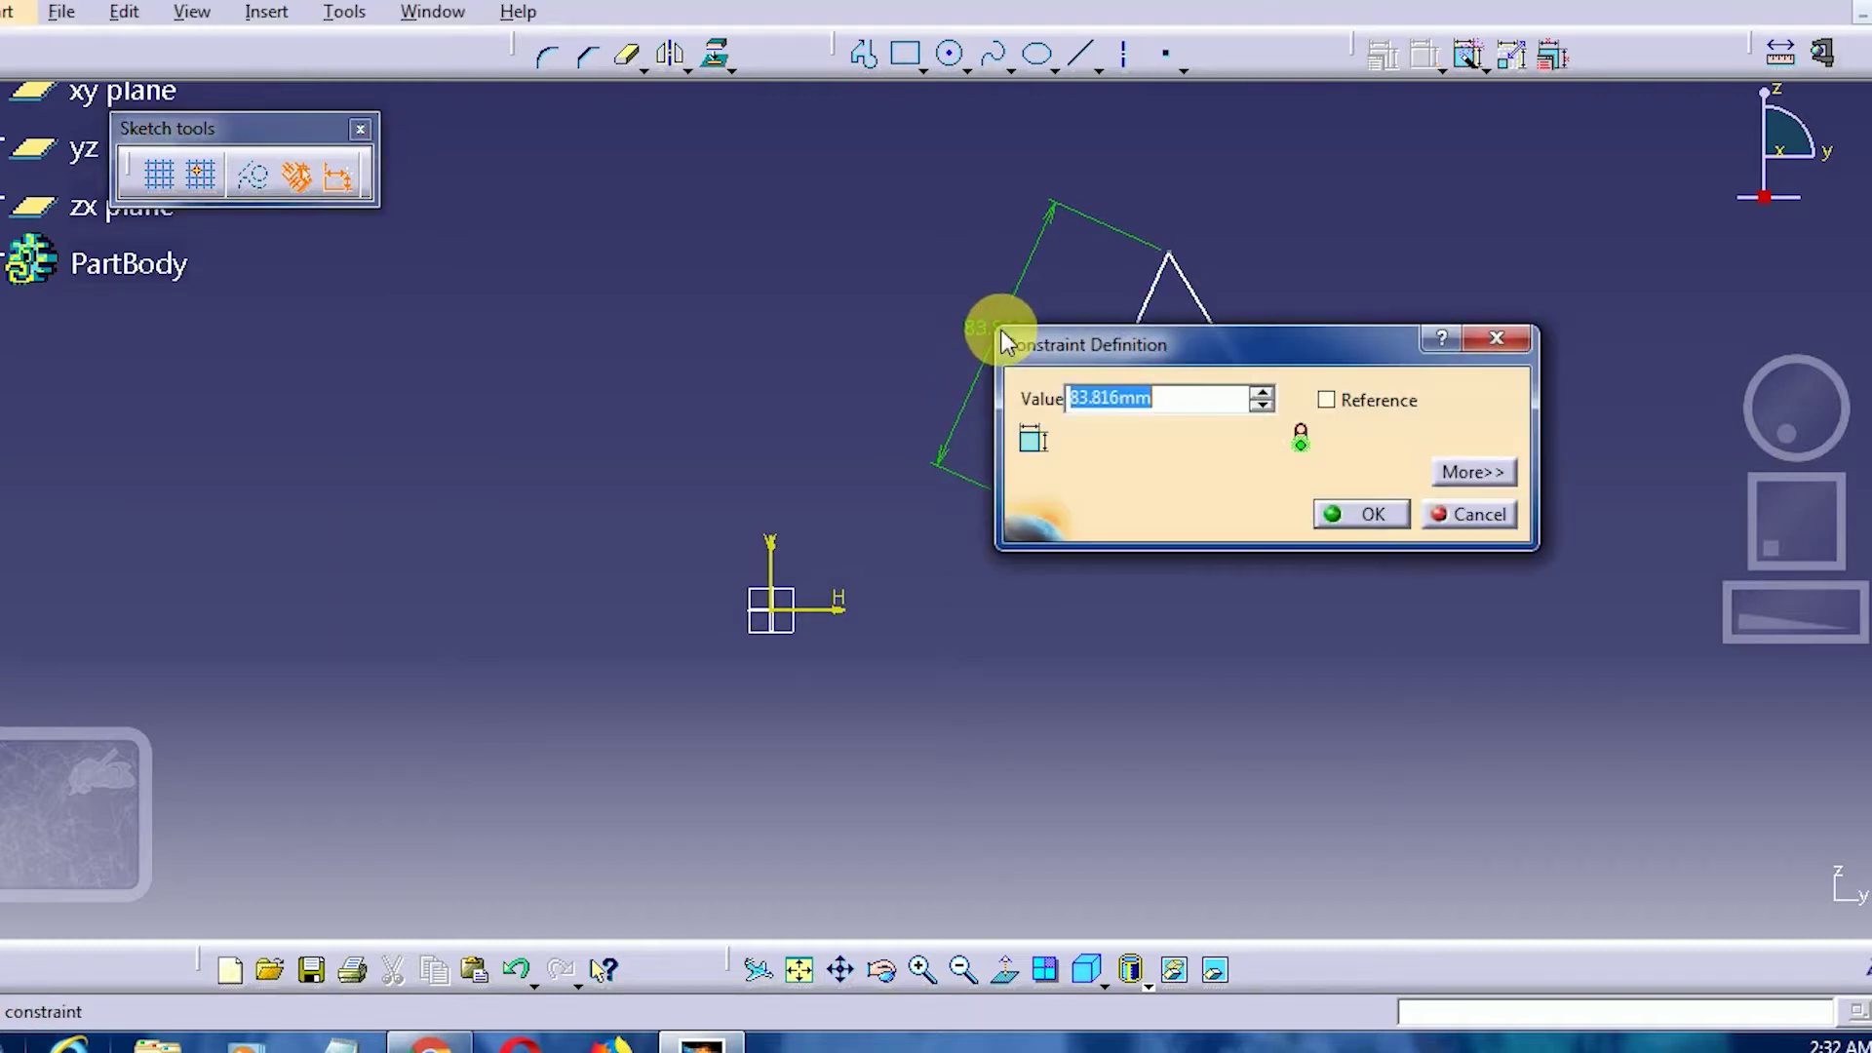
text(70)
key(Return)
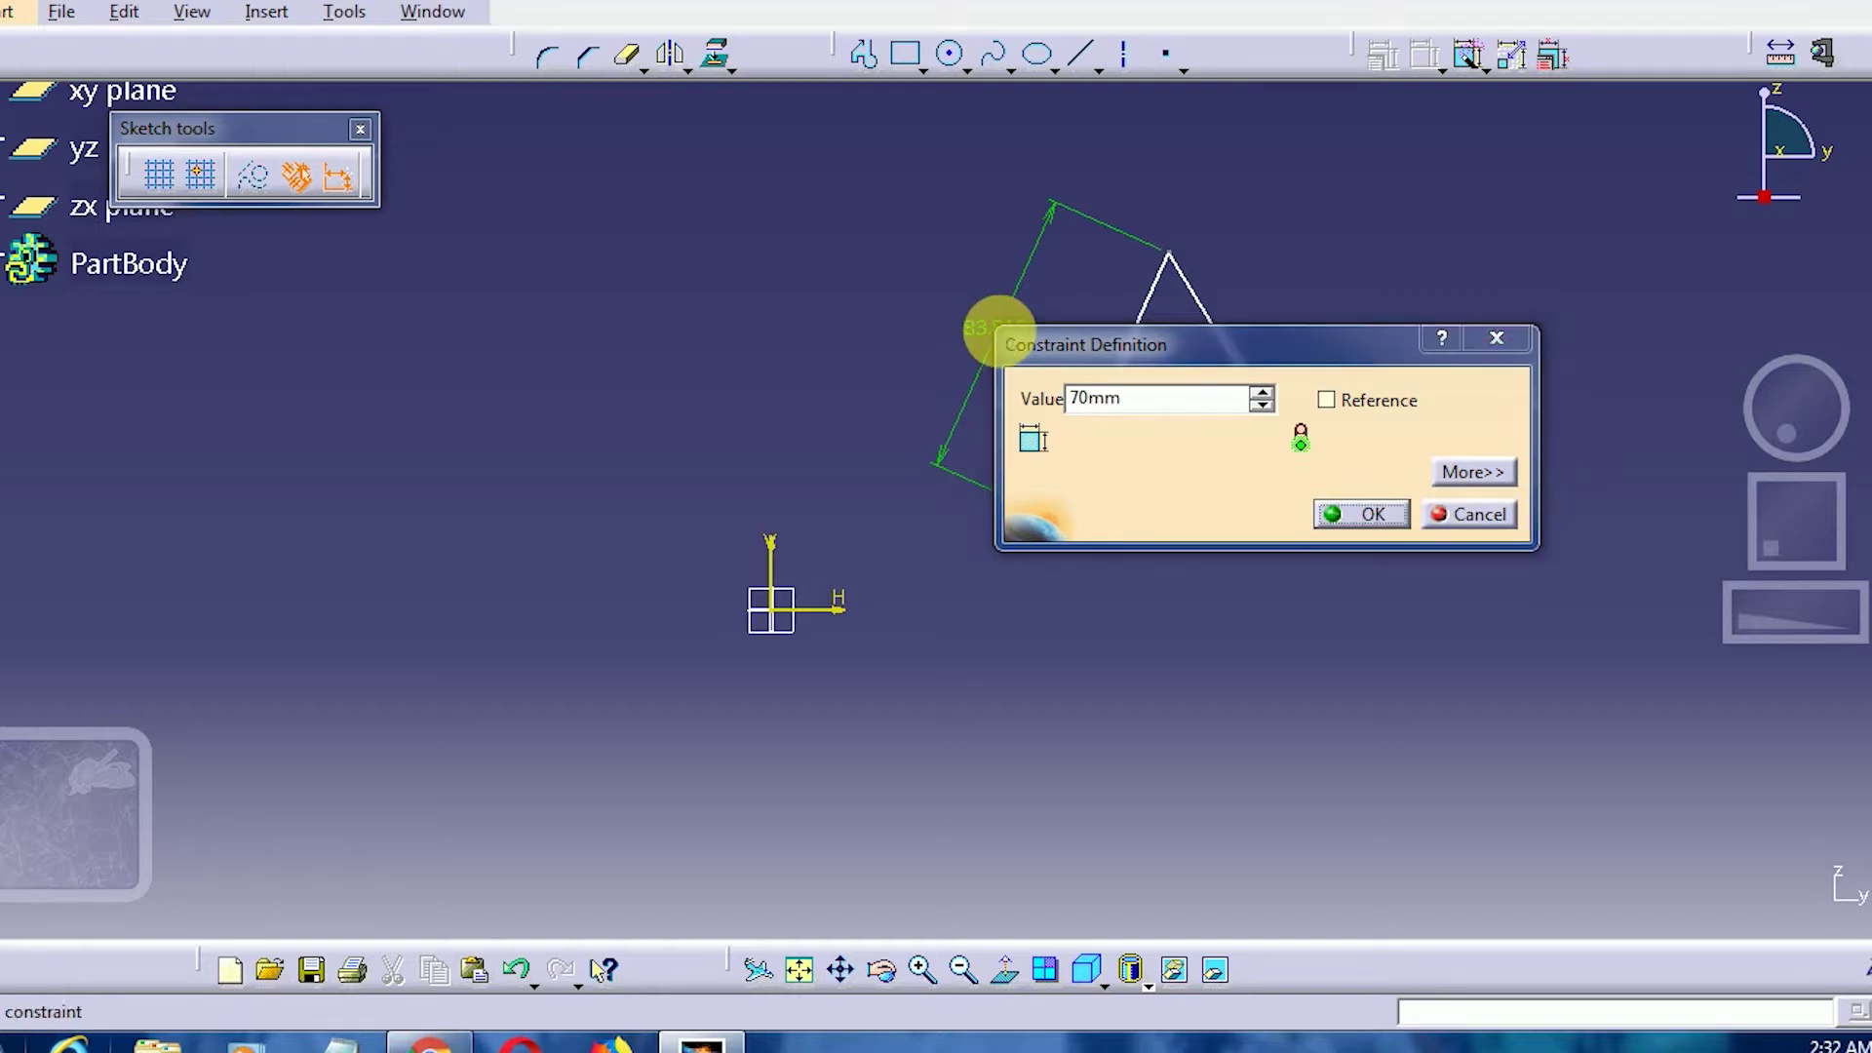
- Set the right side's dimension to 70 mm and dimension the base (81.102)
click(1219, 368)
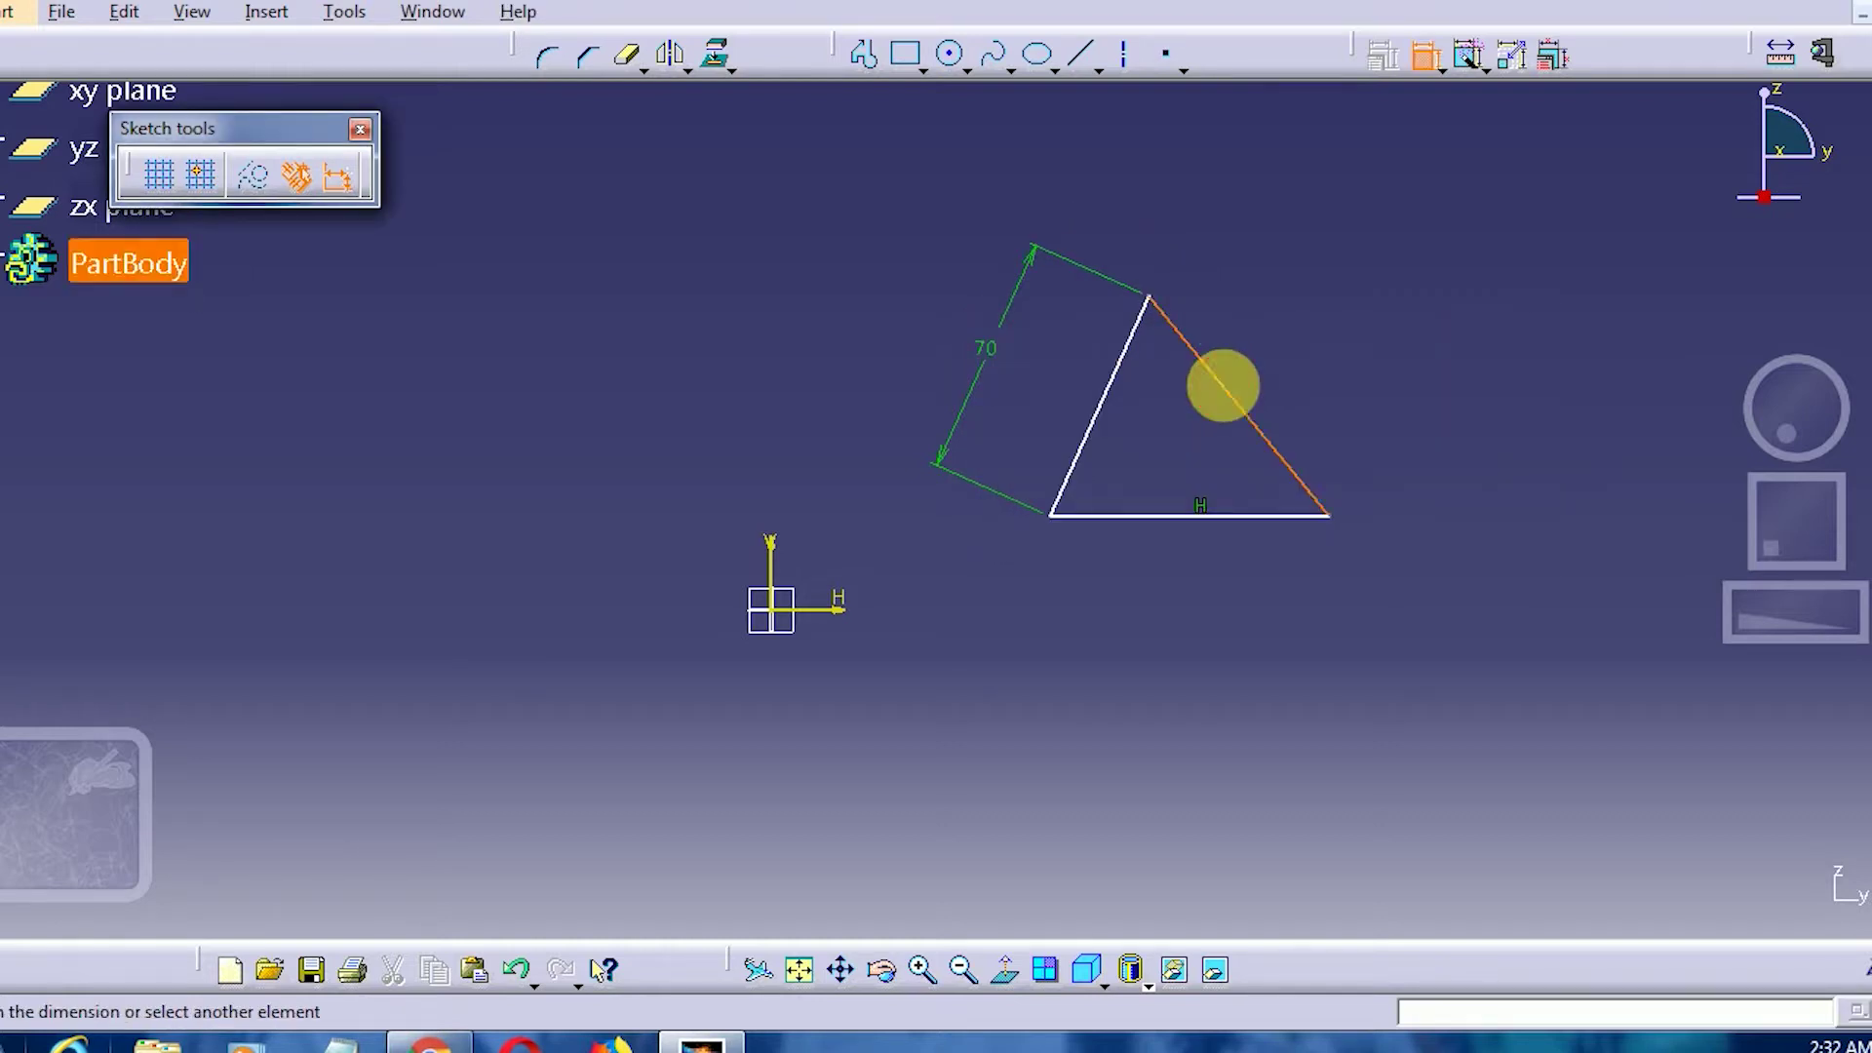
click(1303, 328)
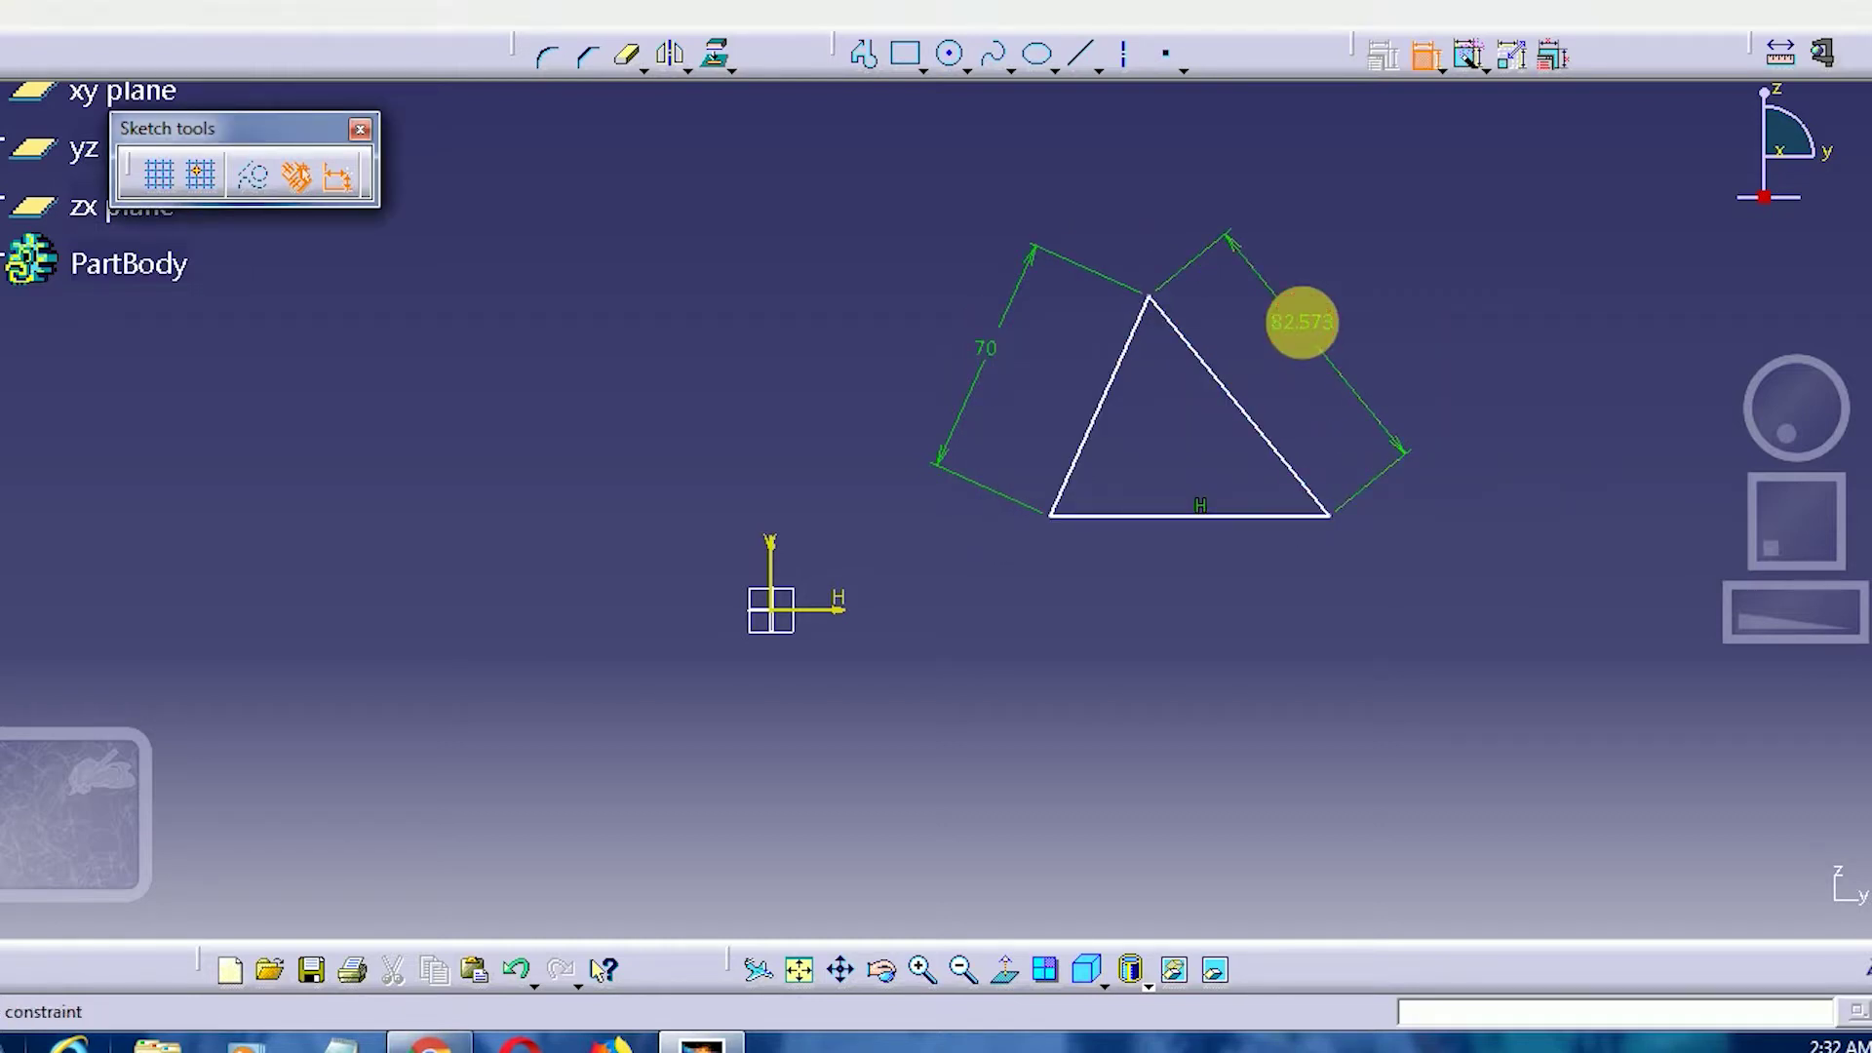
double_click(1322, 343)
text(70mm)
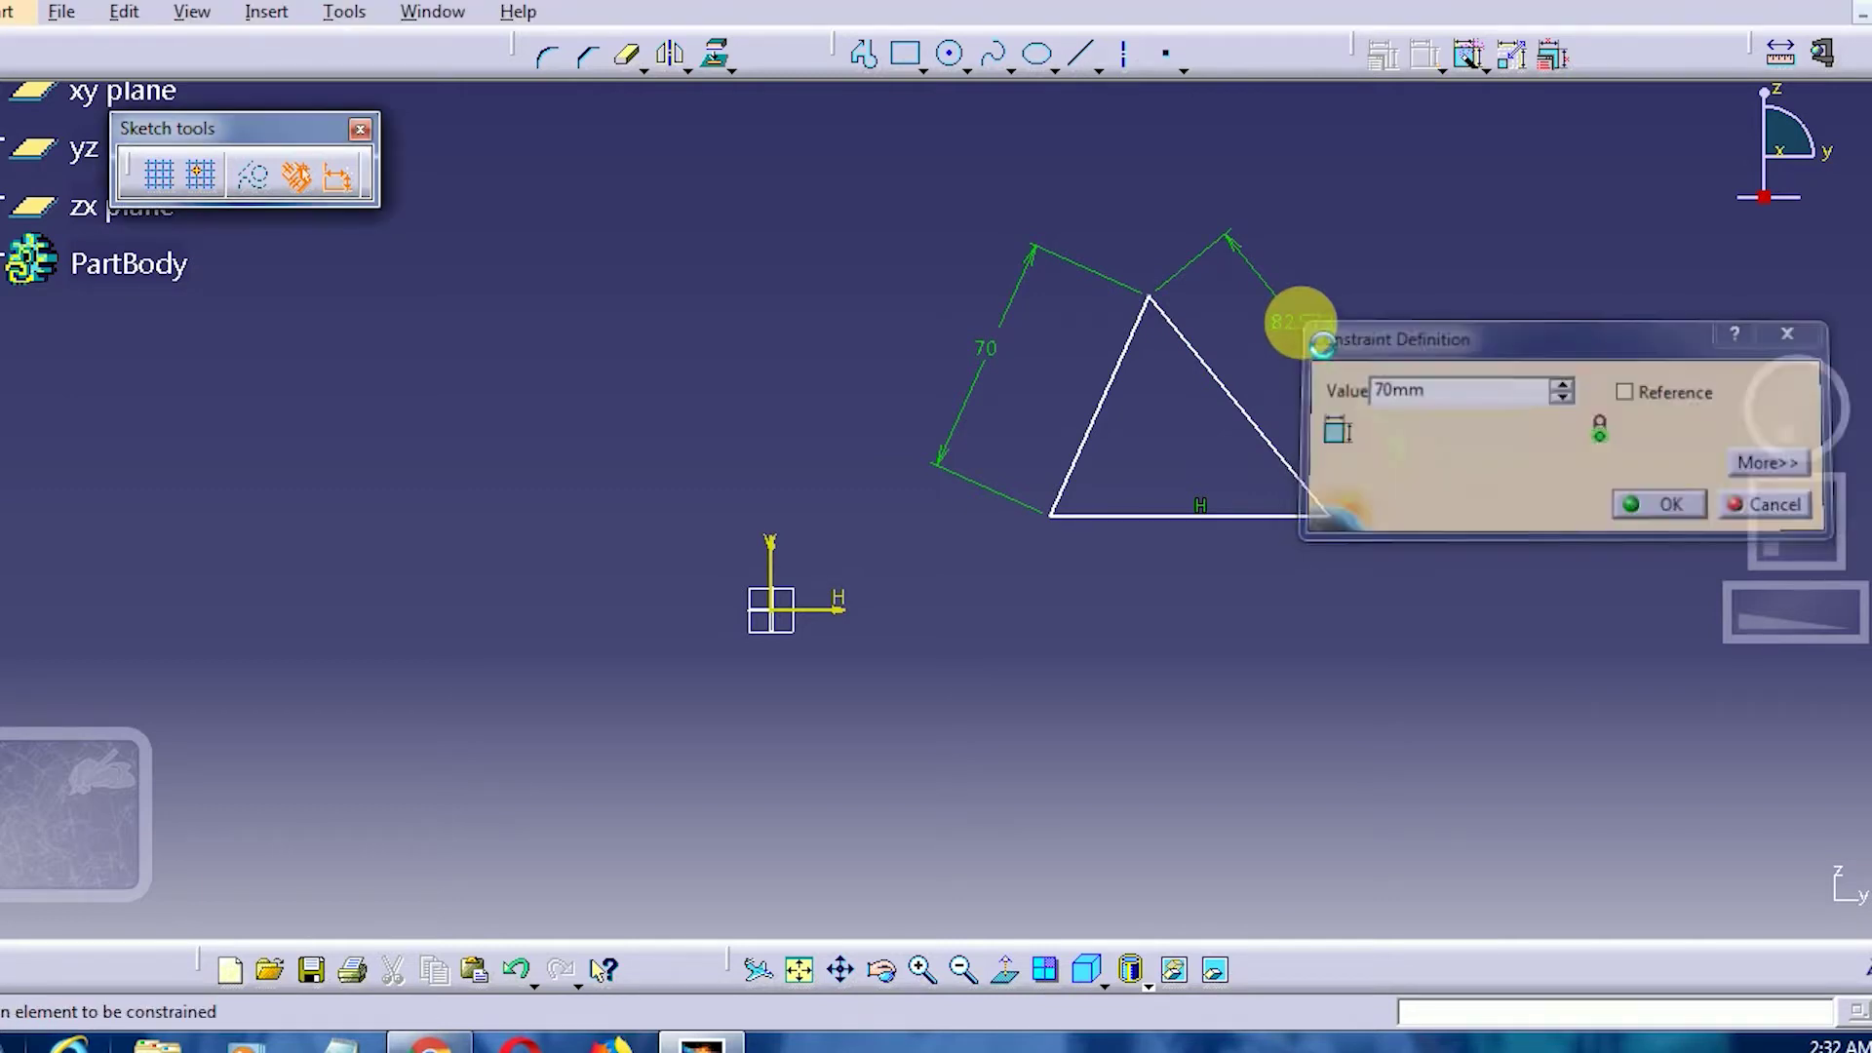
key(Return)
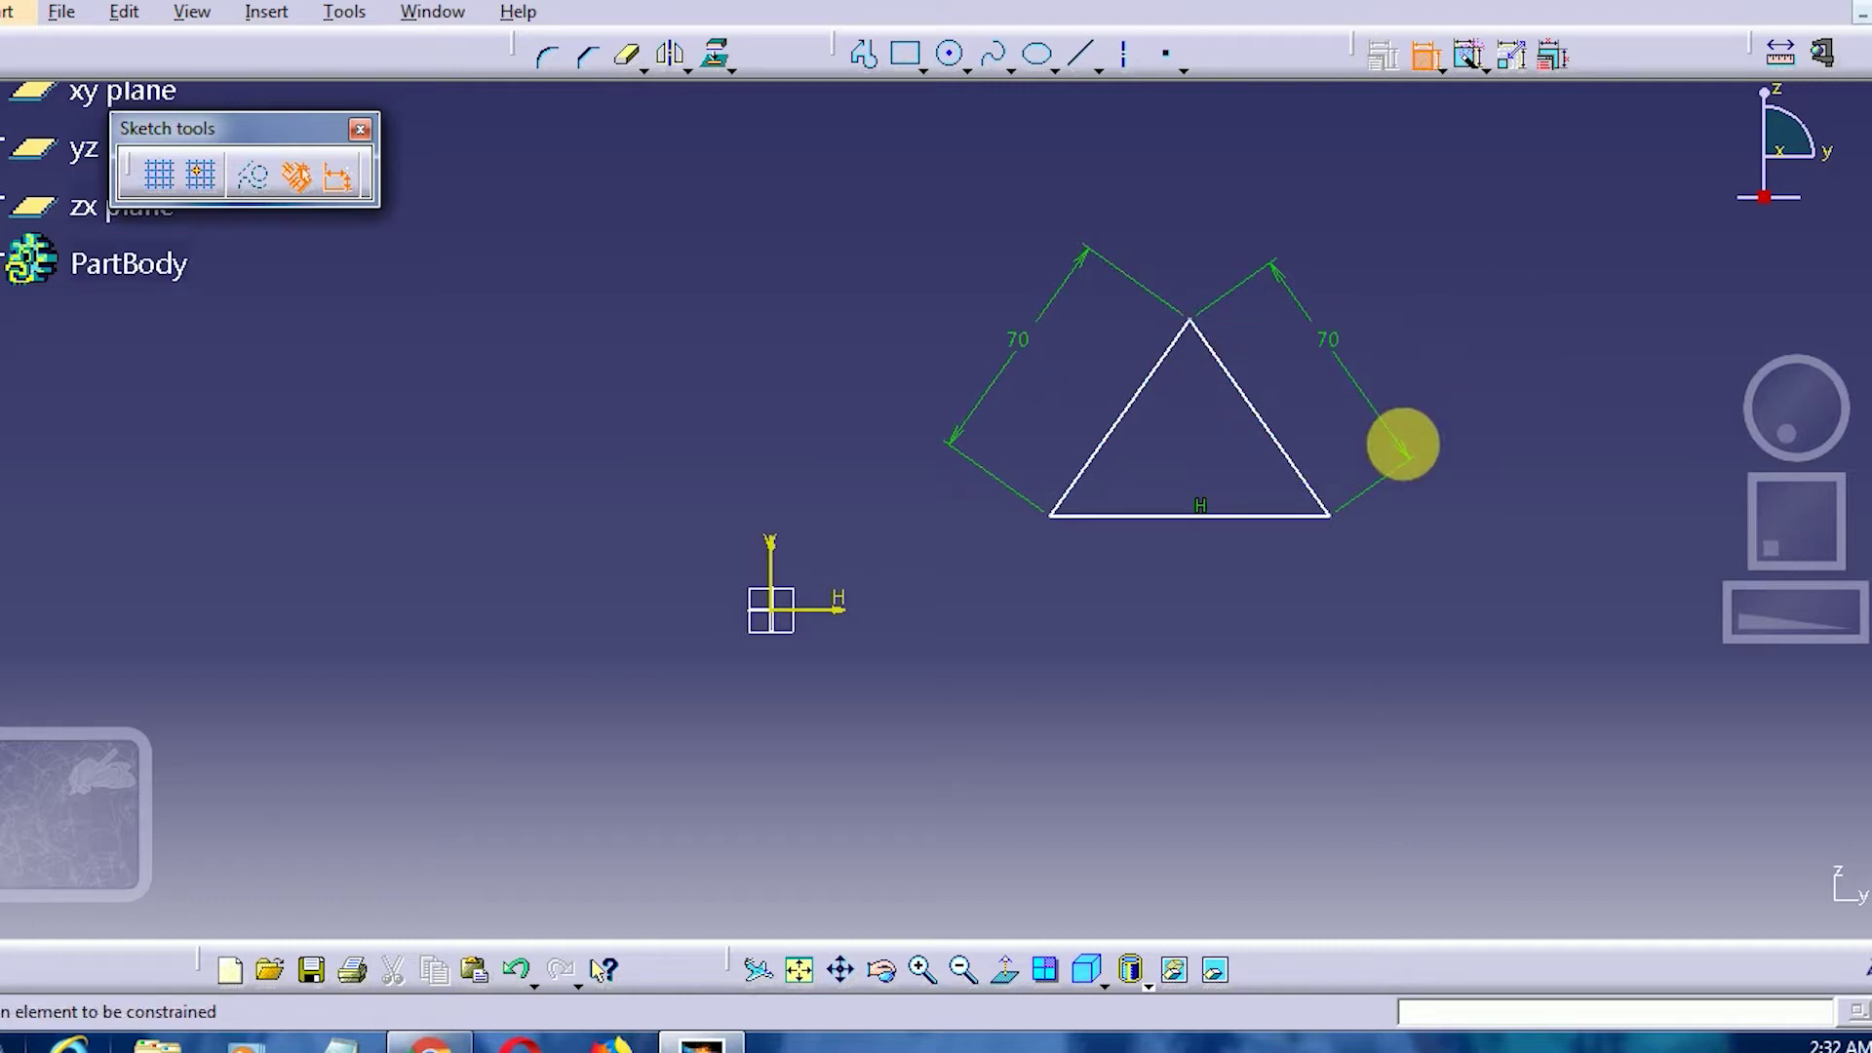
click(1229, 518)
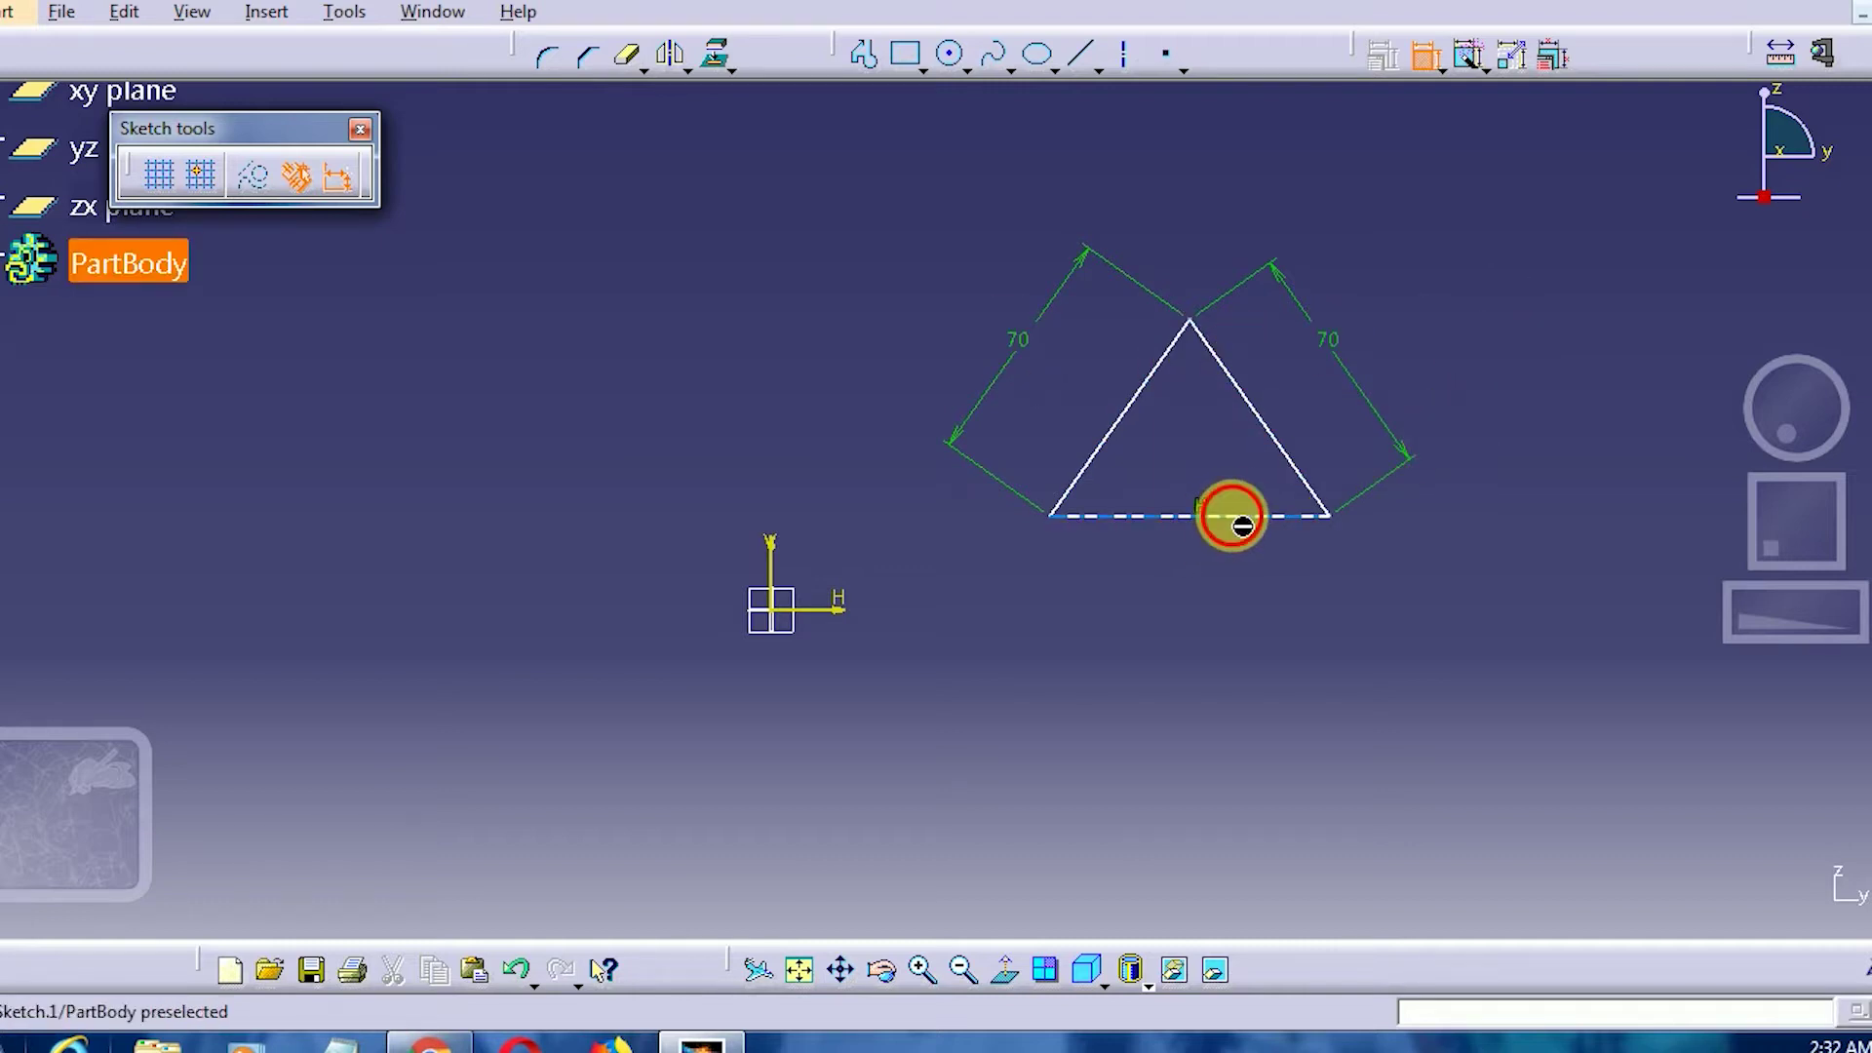
click(1243, 581)
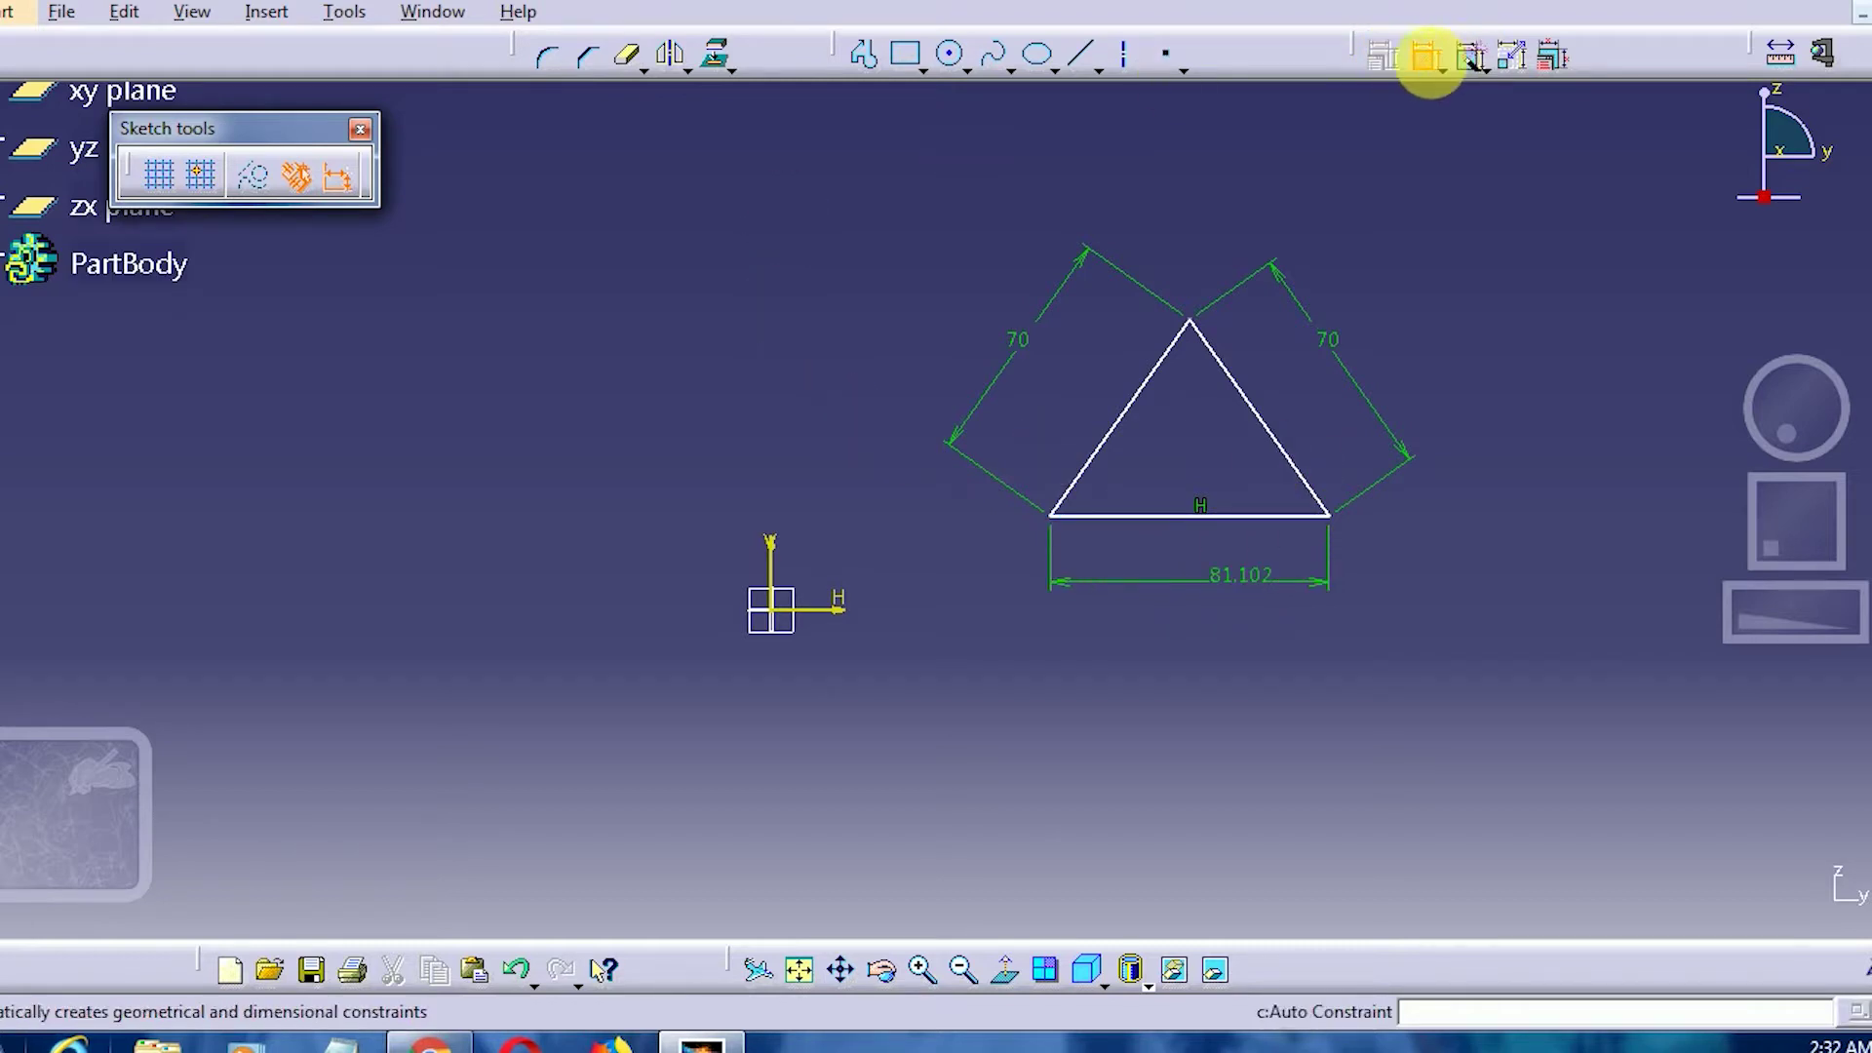
- Box-select the triangle with all its dimensions and delete them
drag(766, 234, 1463, 709)
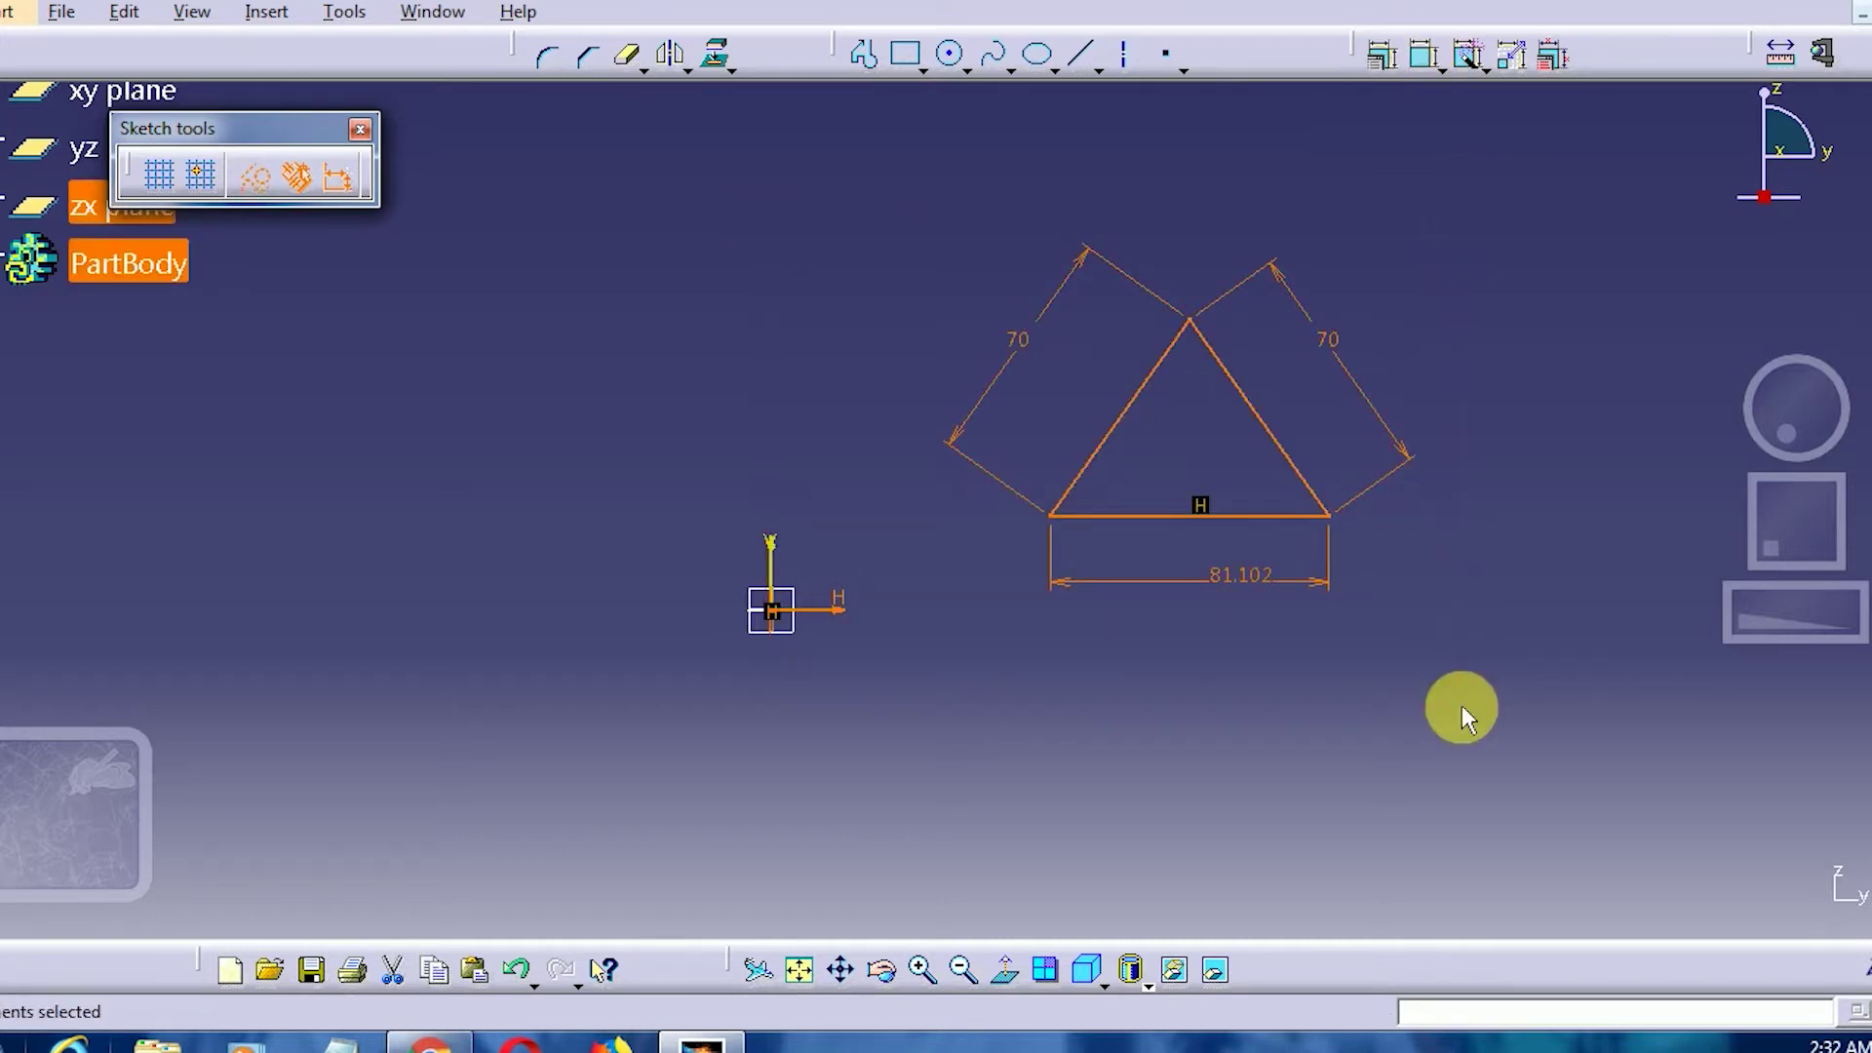
key(Delete)
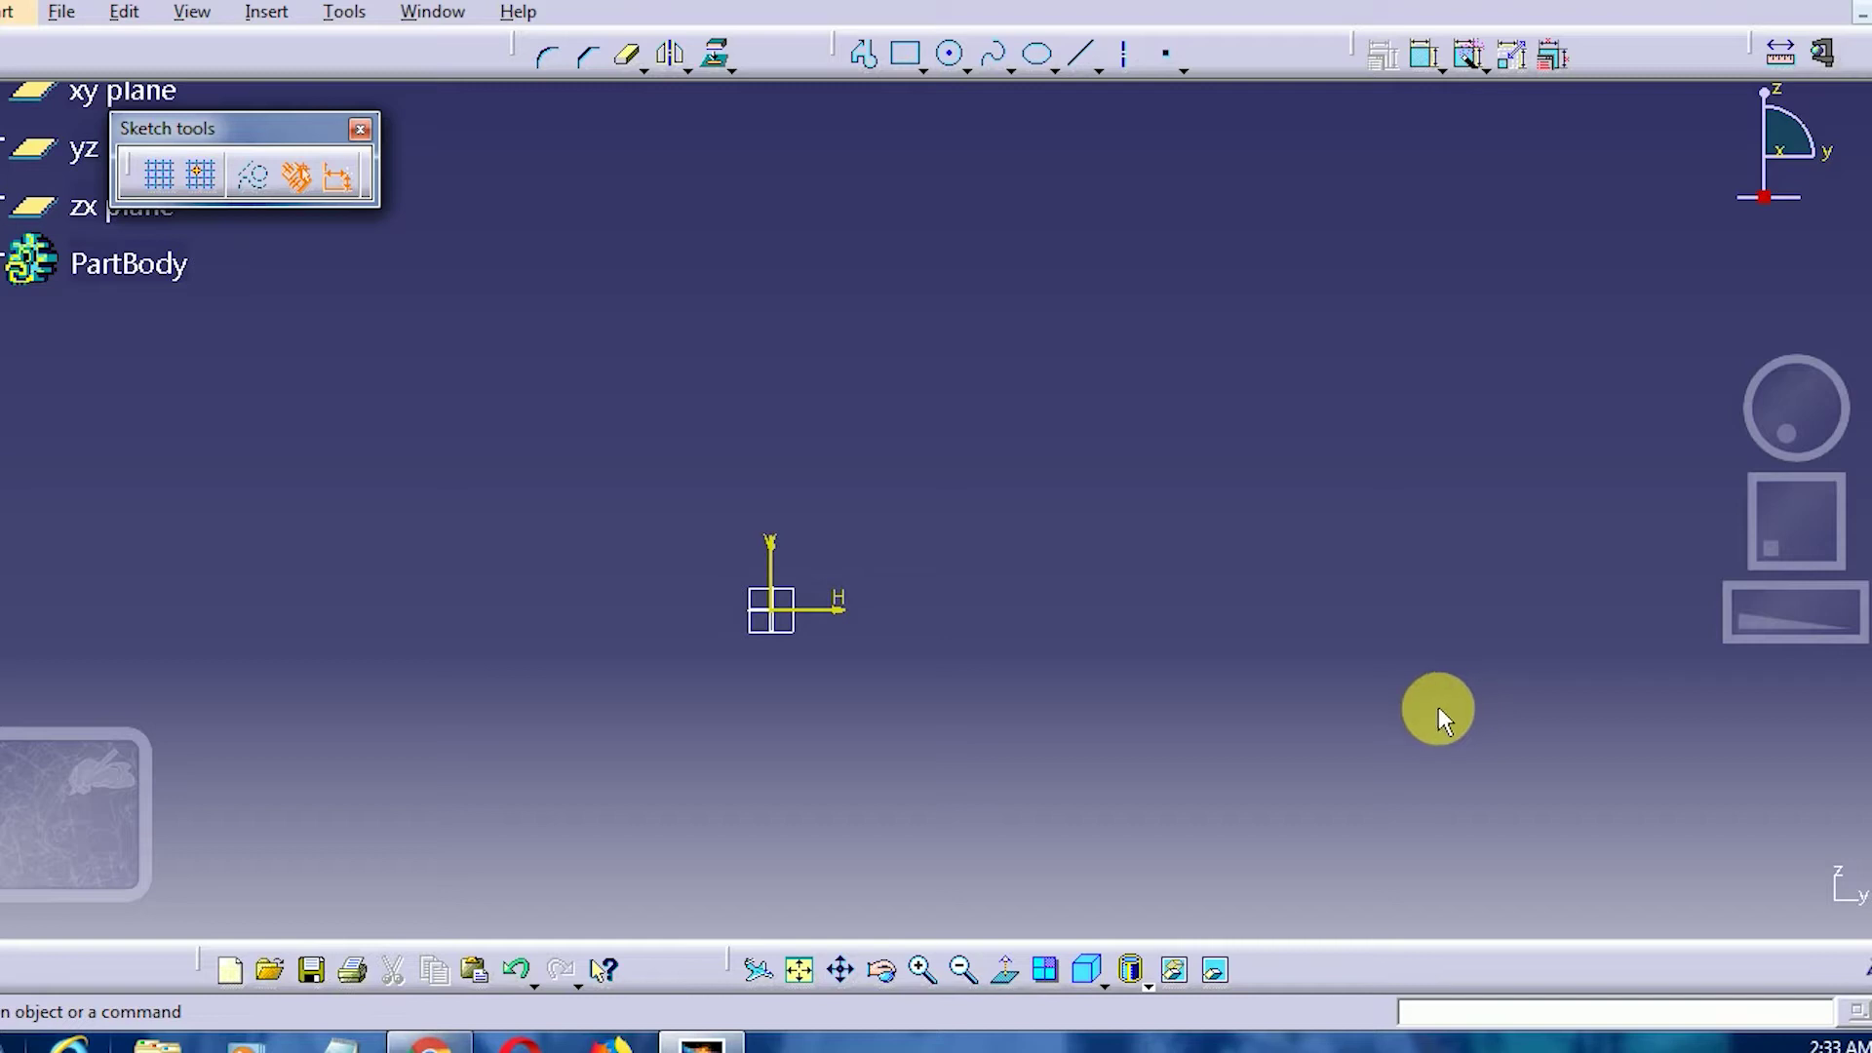
- Sketch a new closed triangle with a horizontal base, up and right of the origin
click(864, 55)
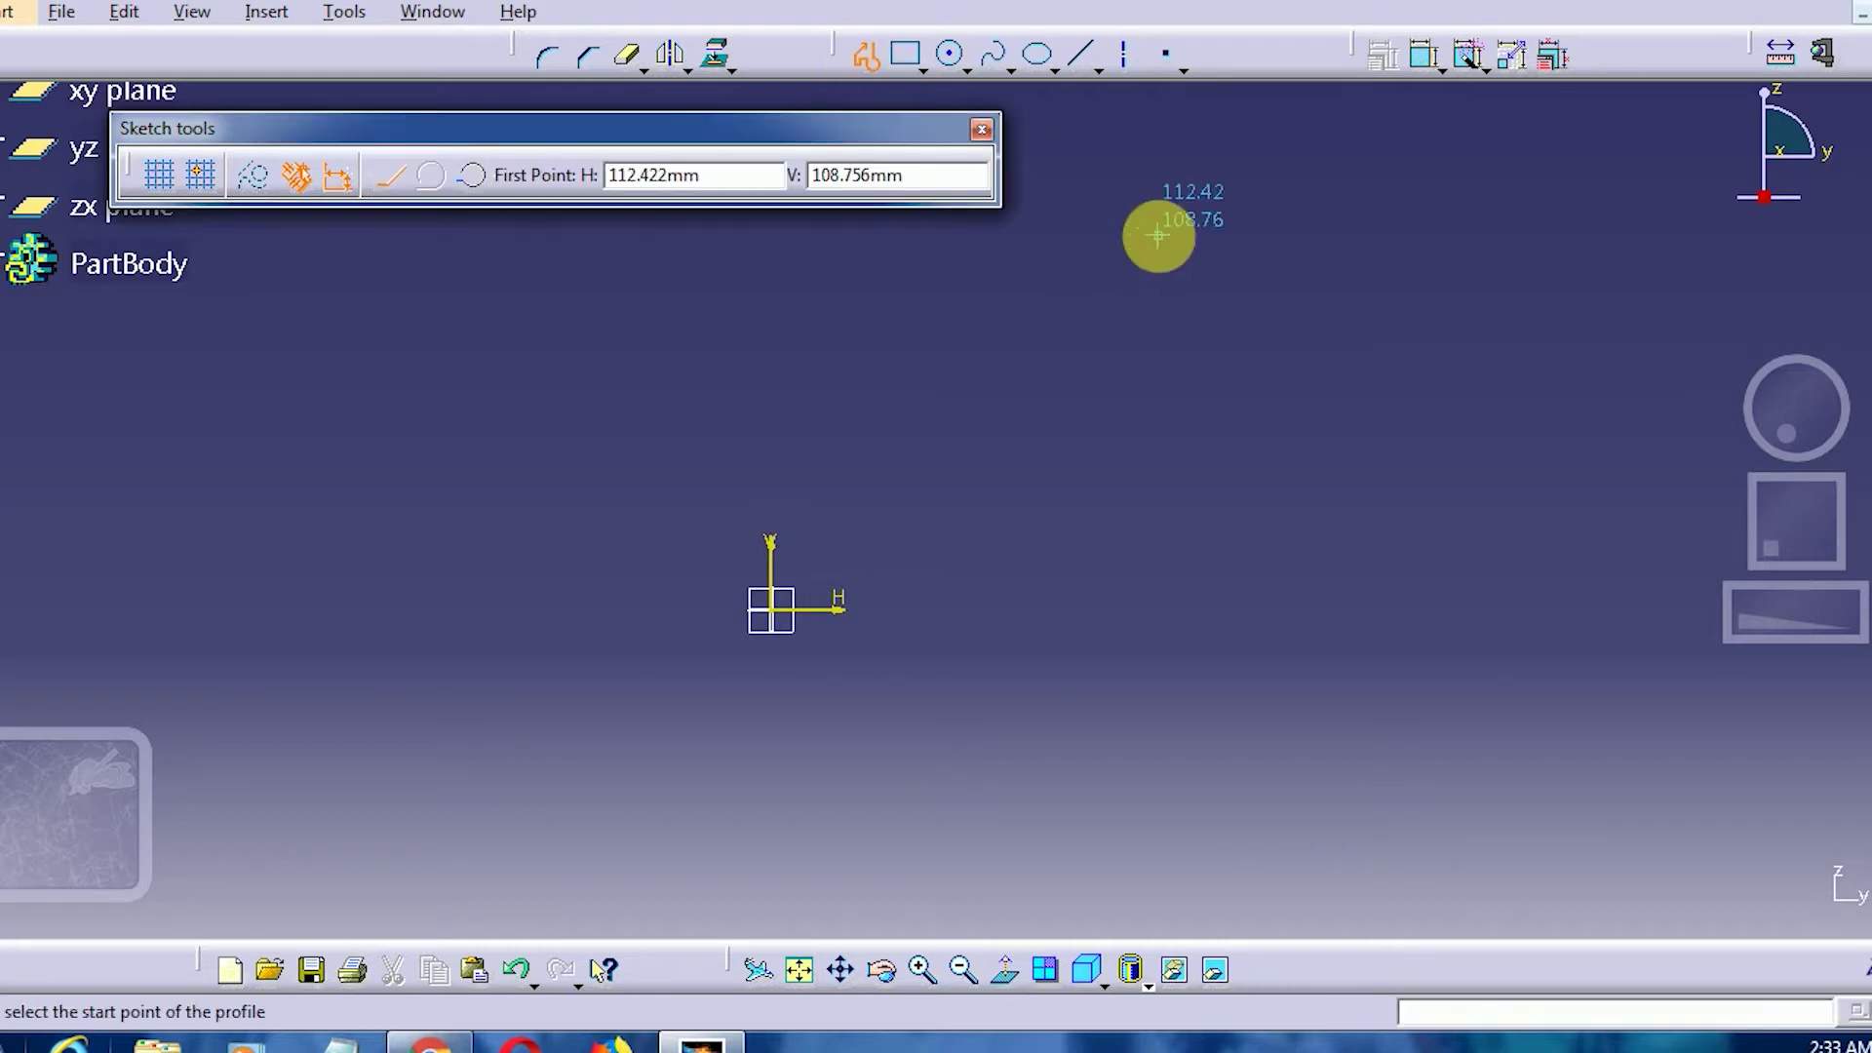
click(1171, 242)
click(1051, 435)
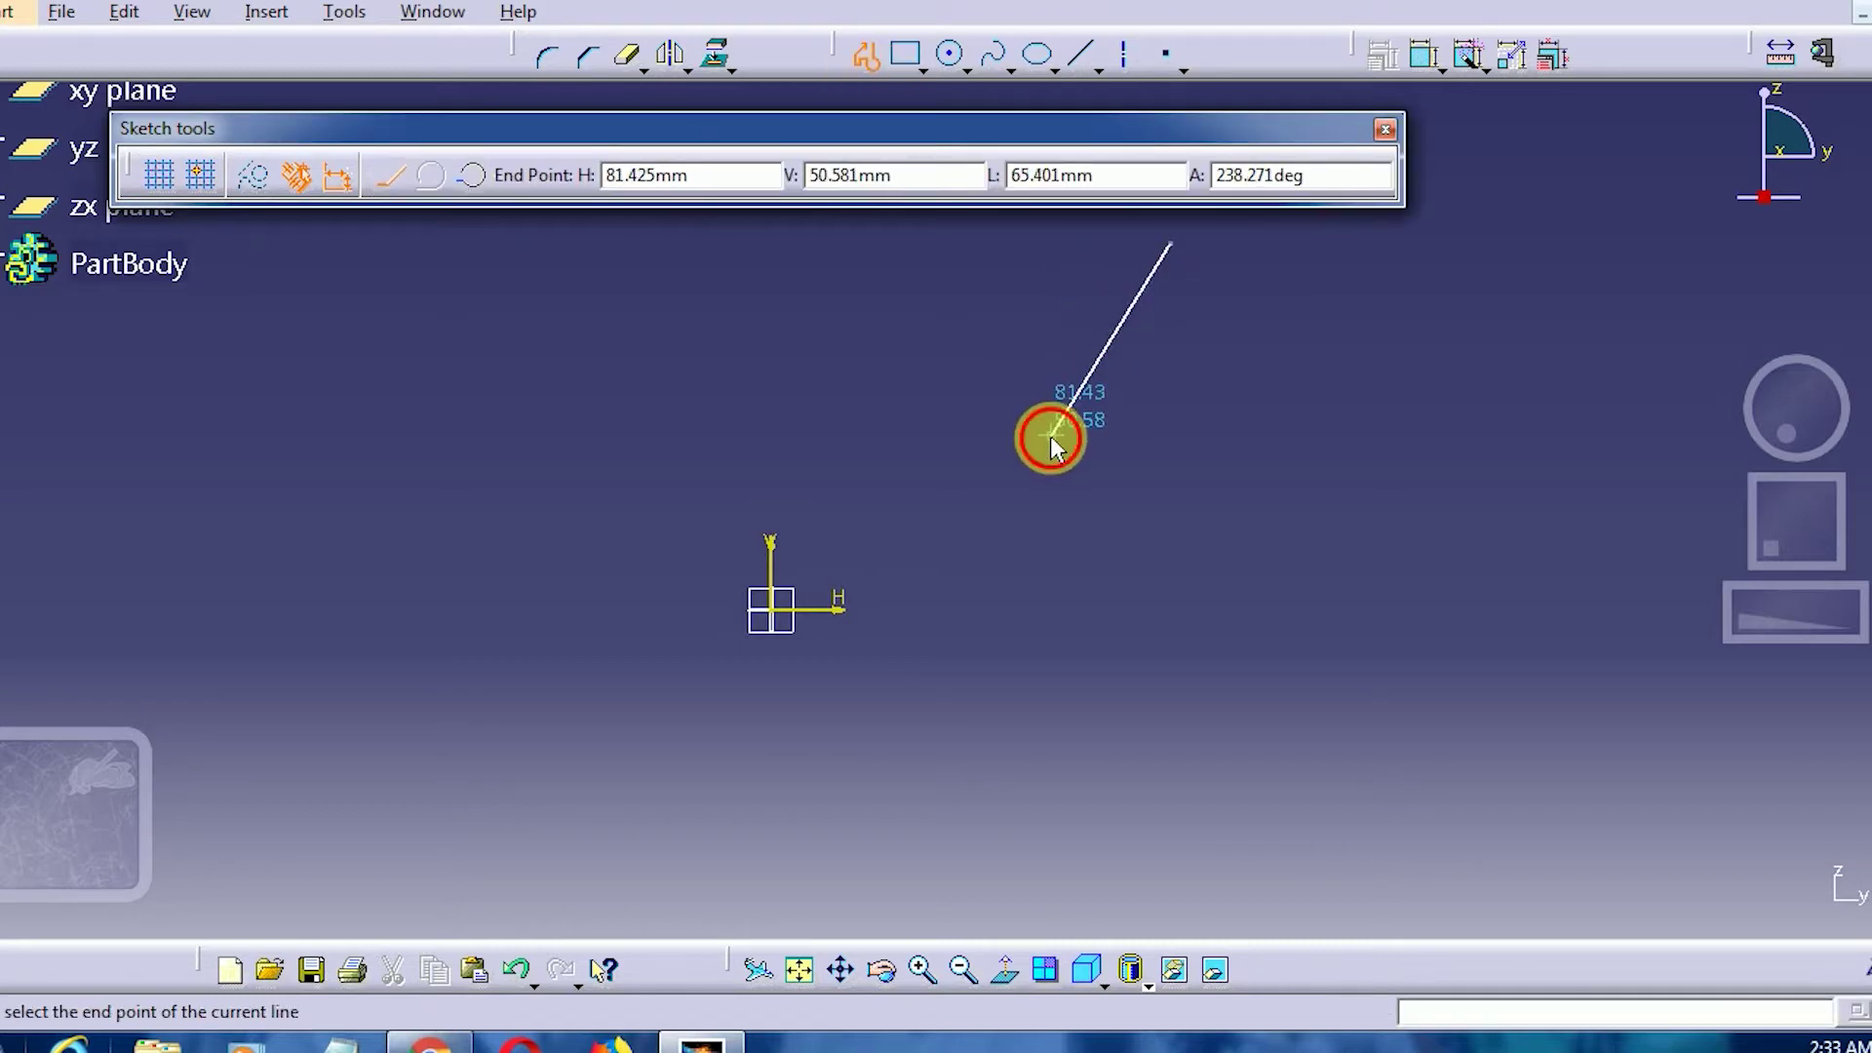
click(1328, 435)
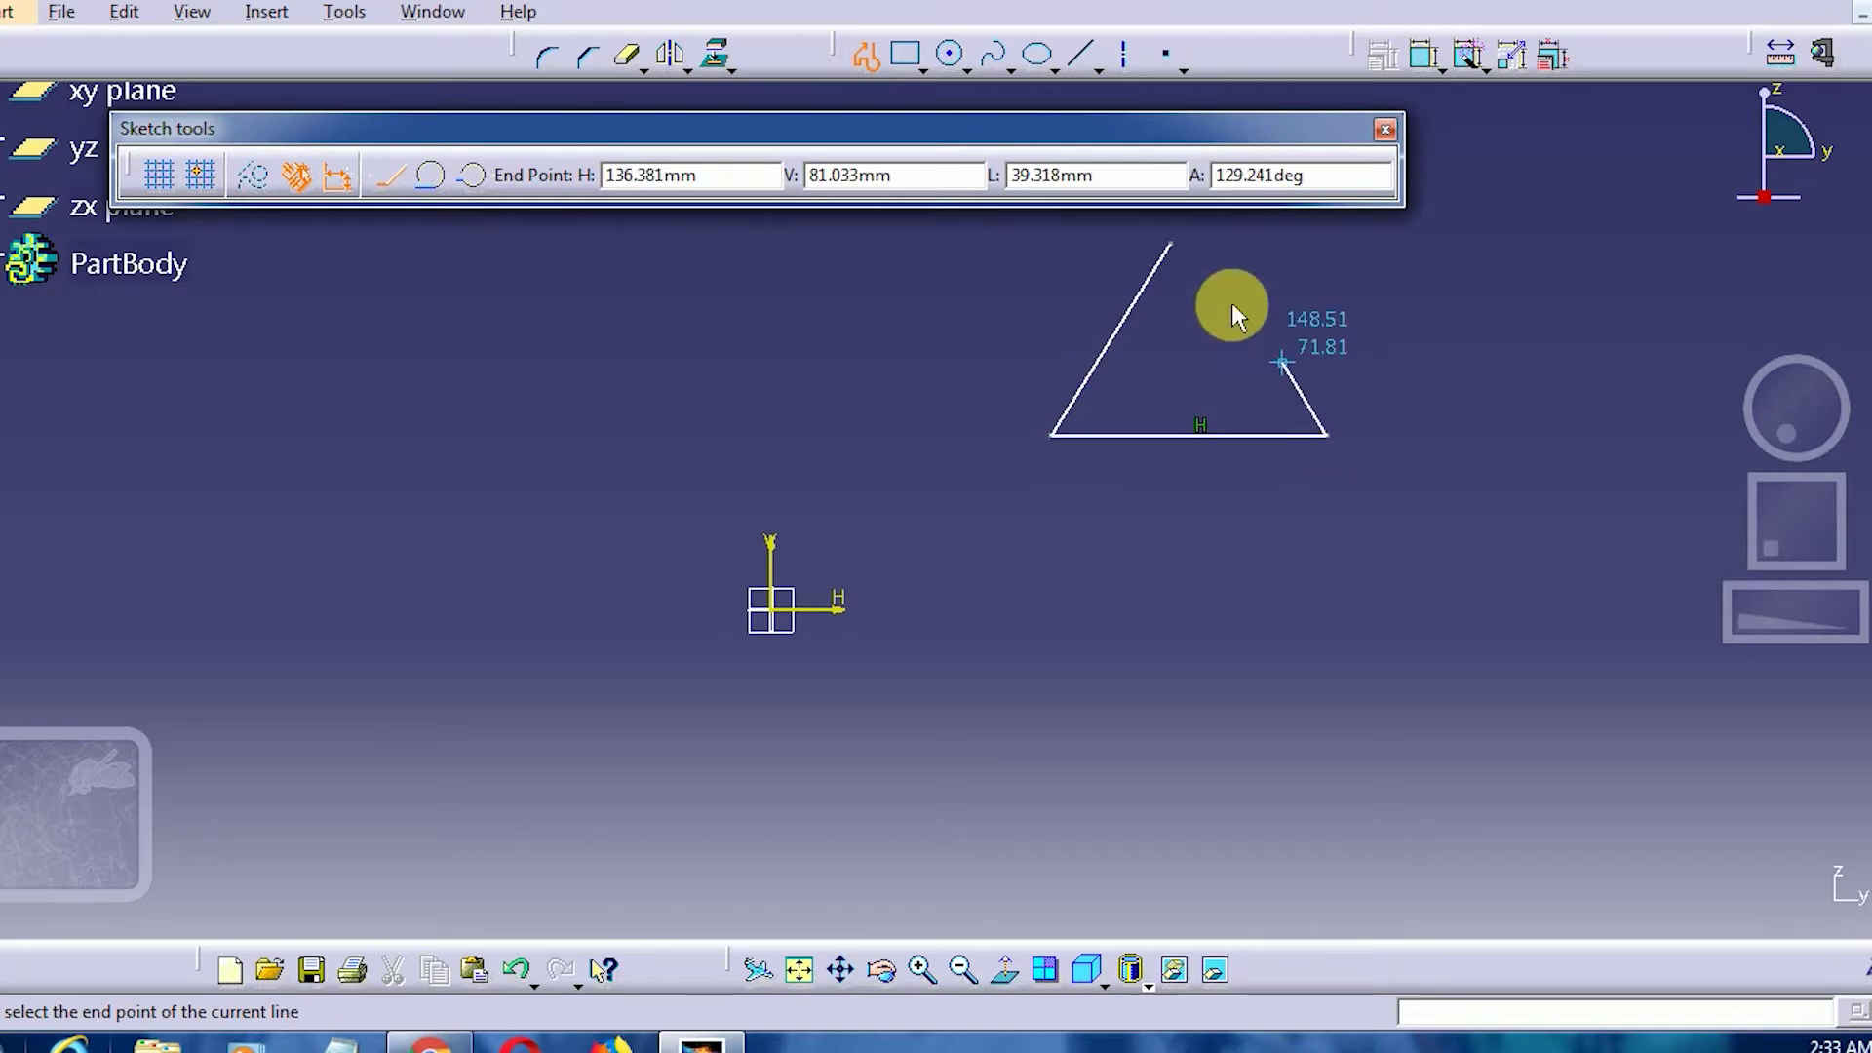
click(1170, 242)
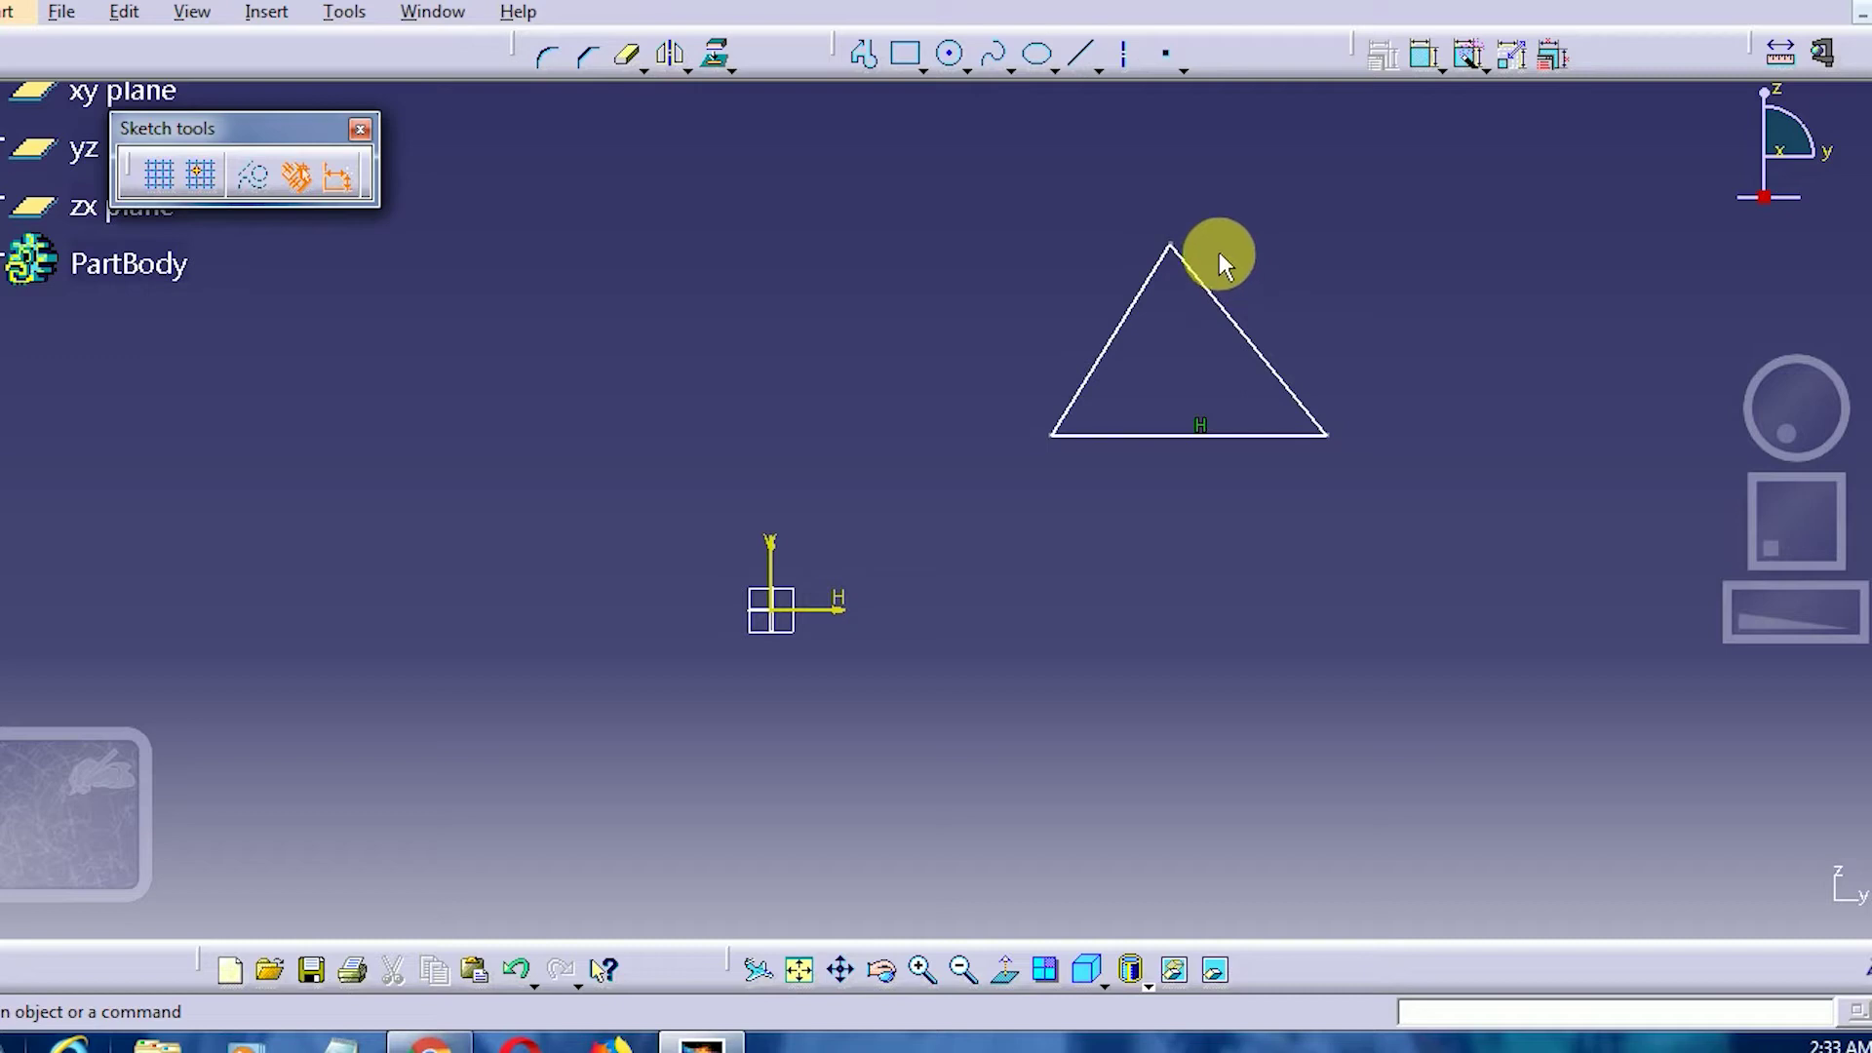
click(1419, 58)
- Dimension the triangle's base and set it to 80 mm
click(1240, 436)
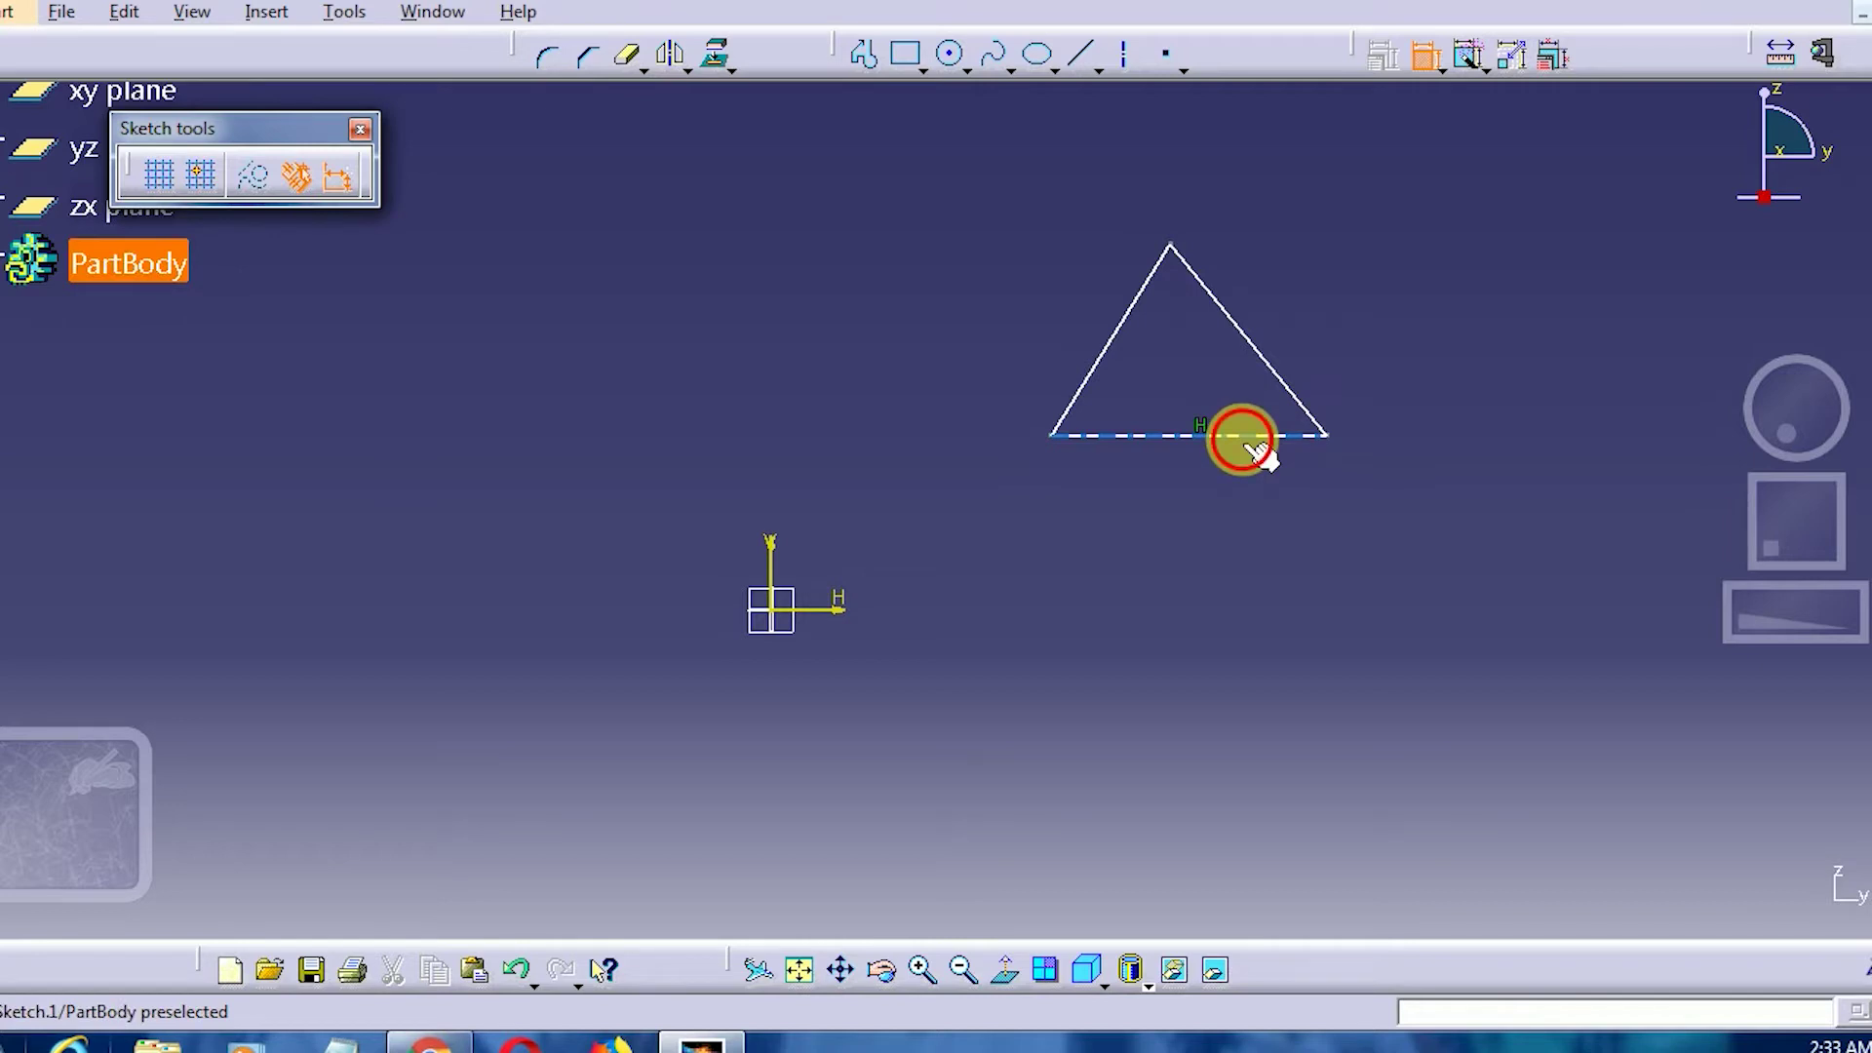
click(1192, 519)
click(1194, 517)
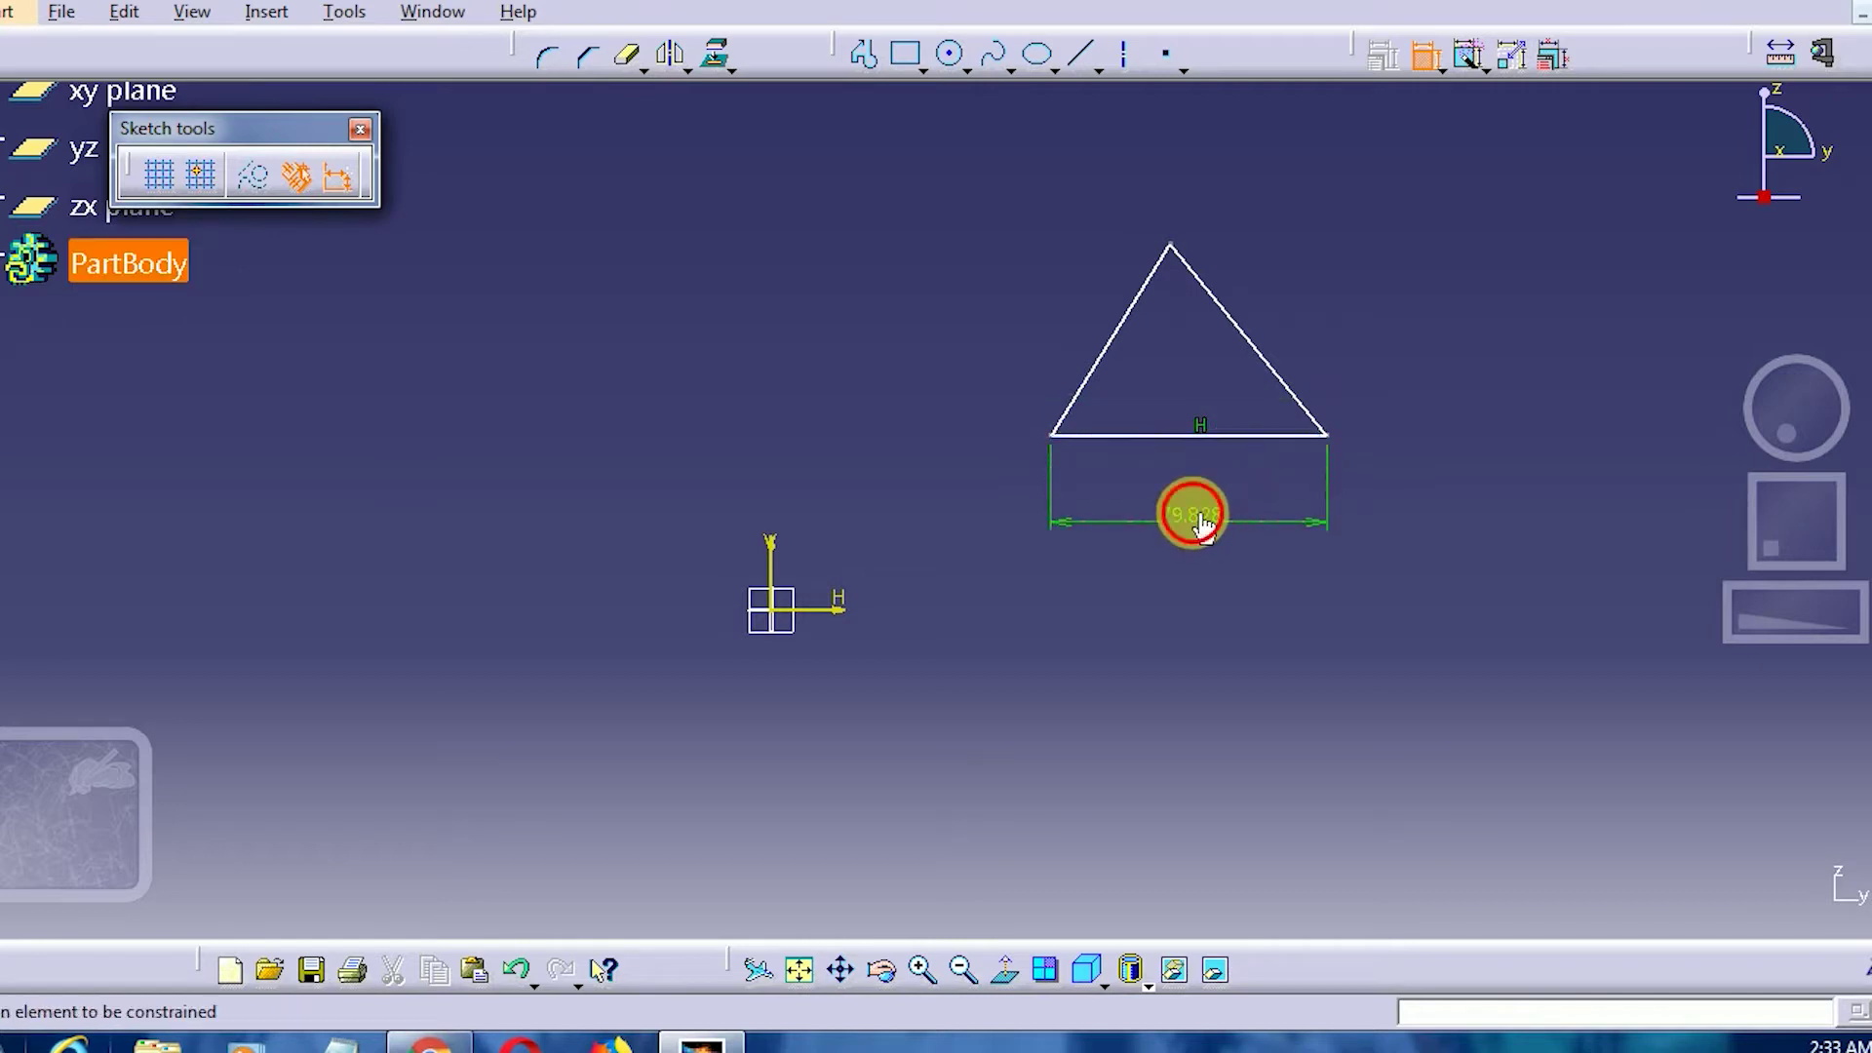
text(0)
key(BackSpace)
text(80)
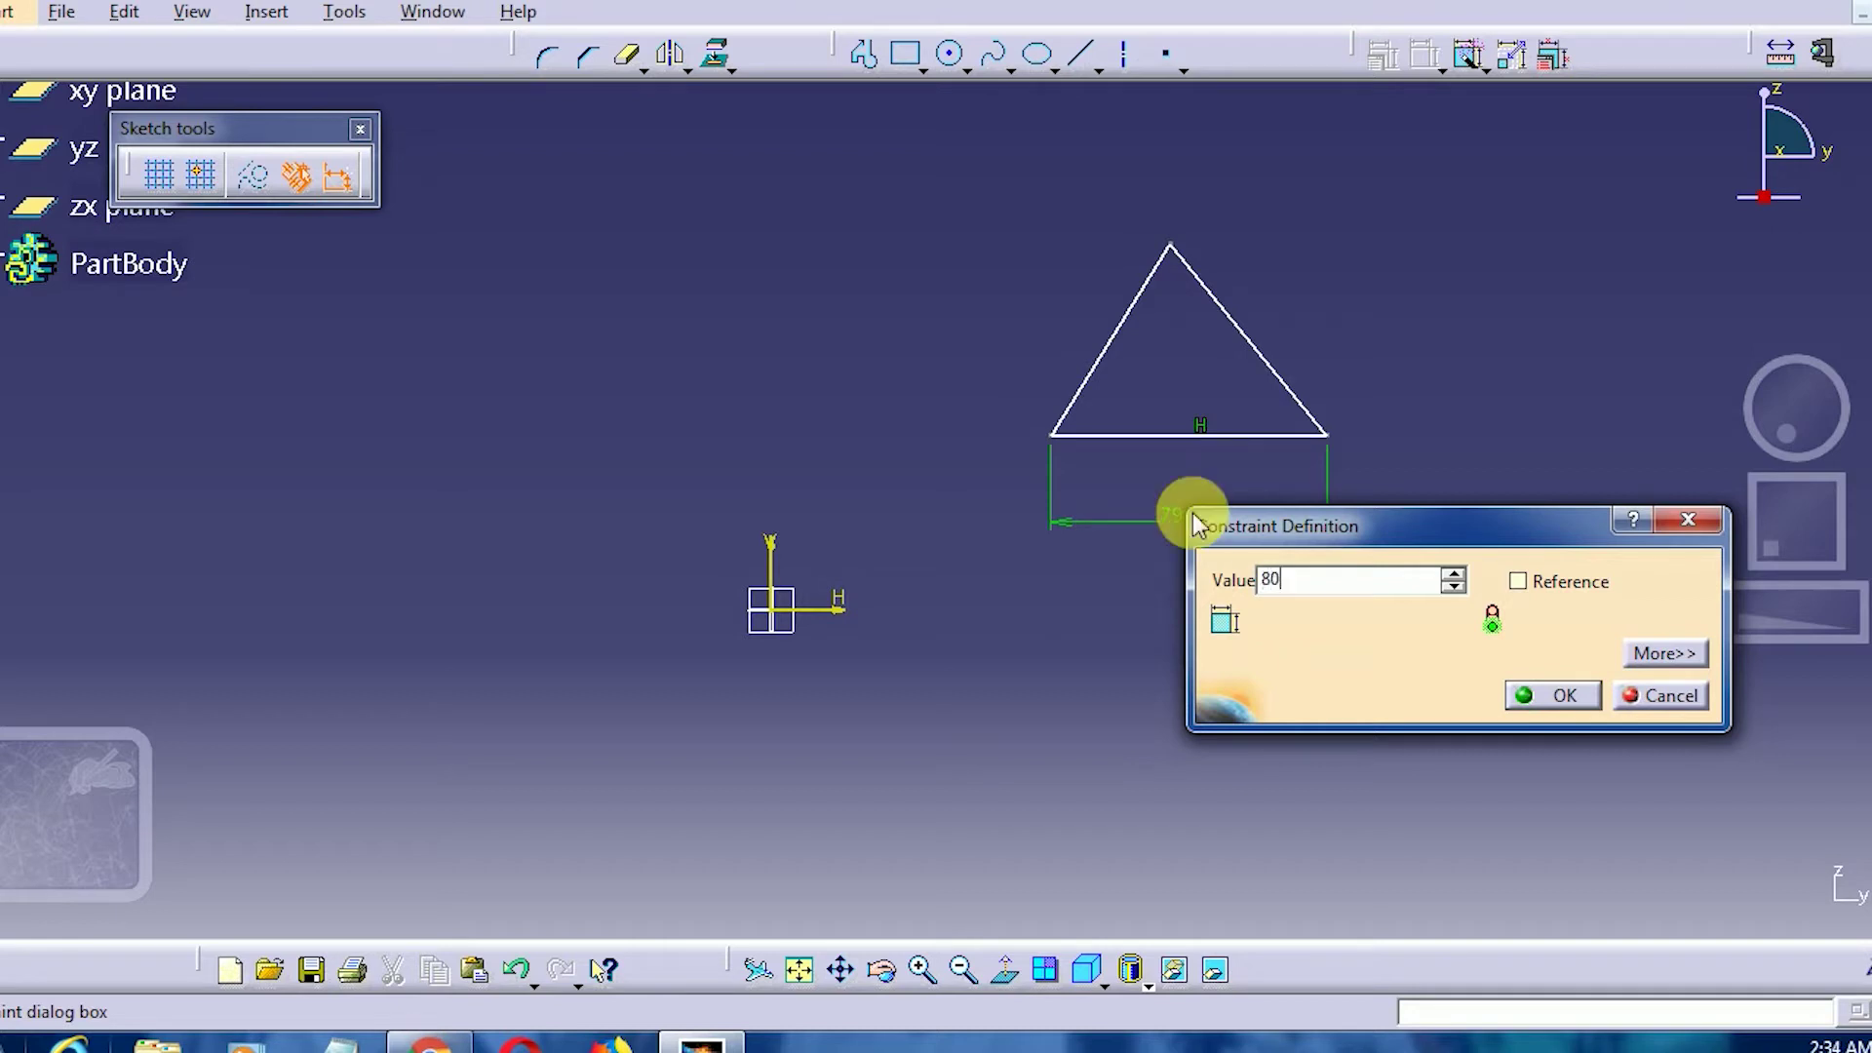
key(Return)
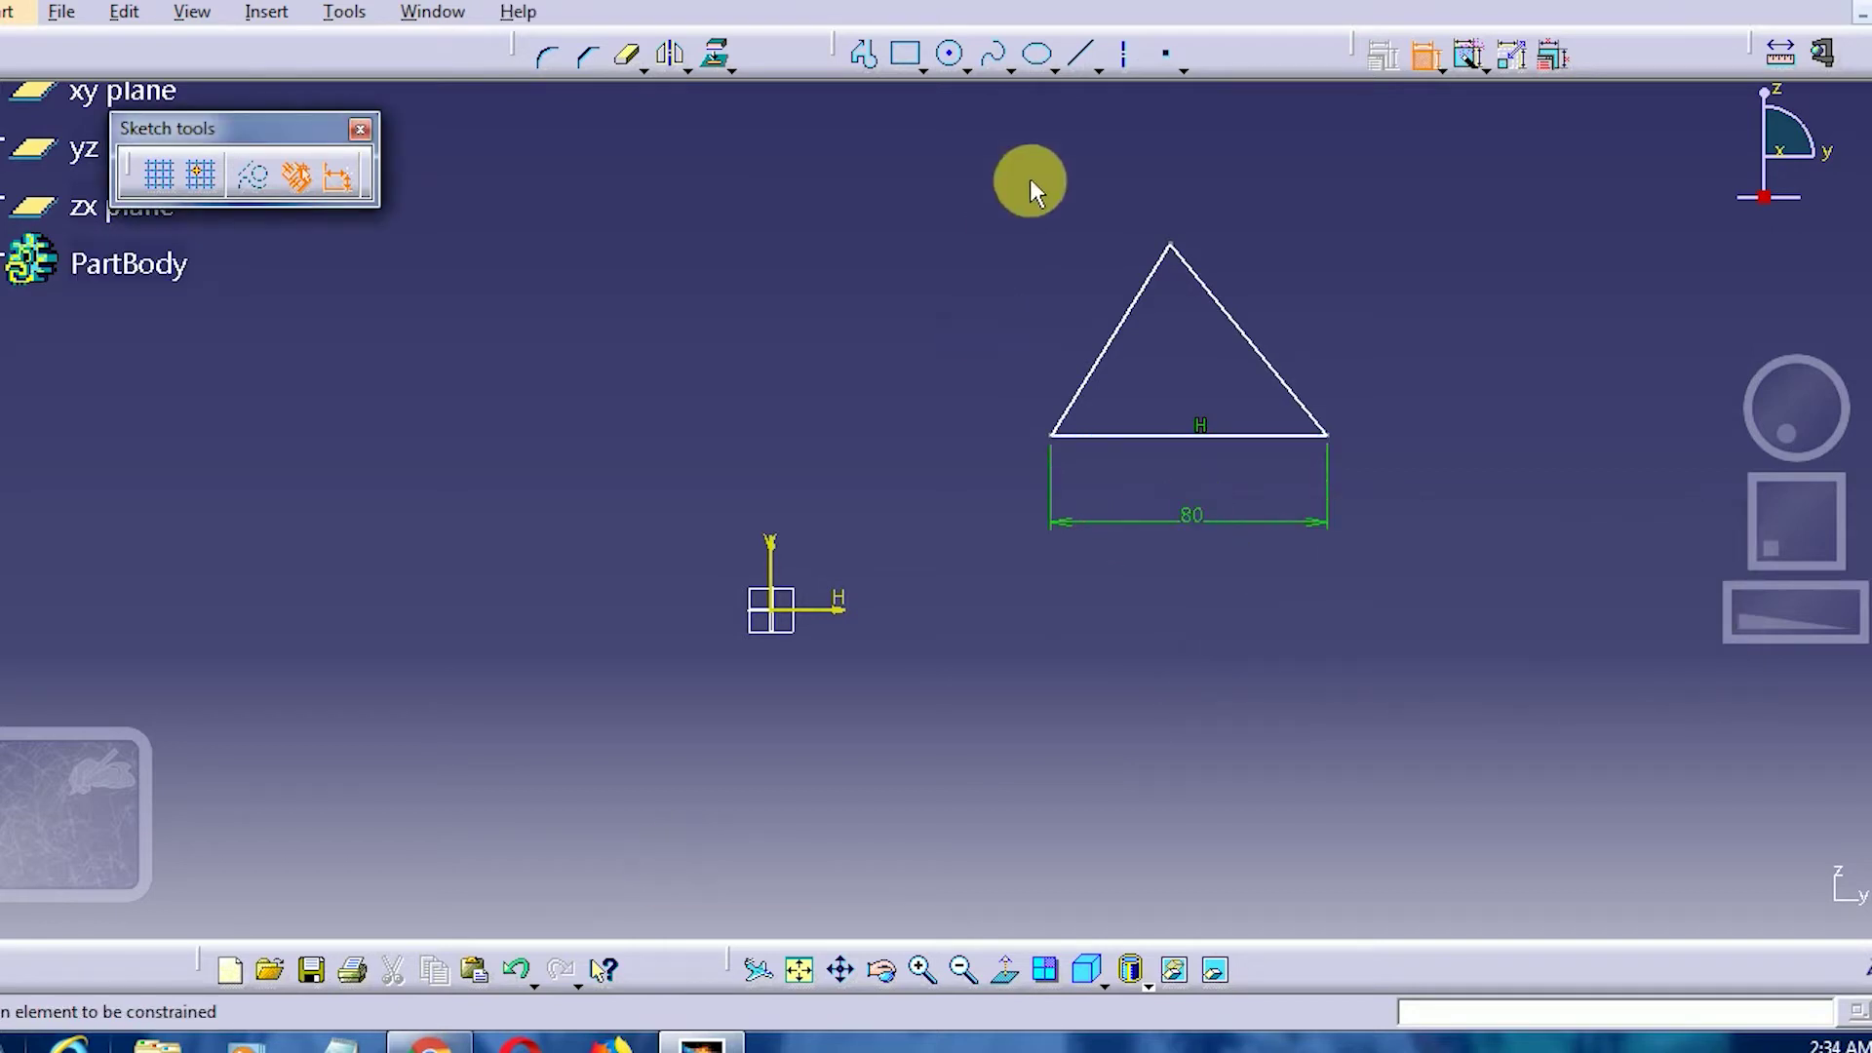
- Dimension the left side and set it to 80 mm, fixing a mistaken 0 entry
click(1105, 347)
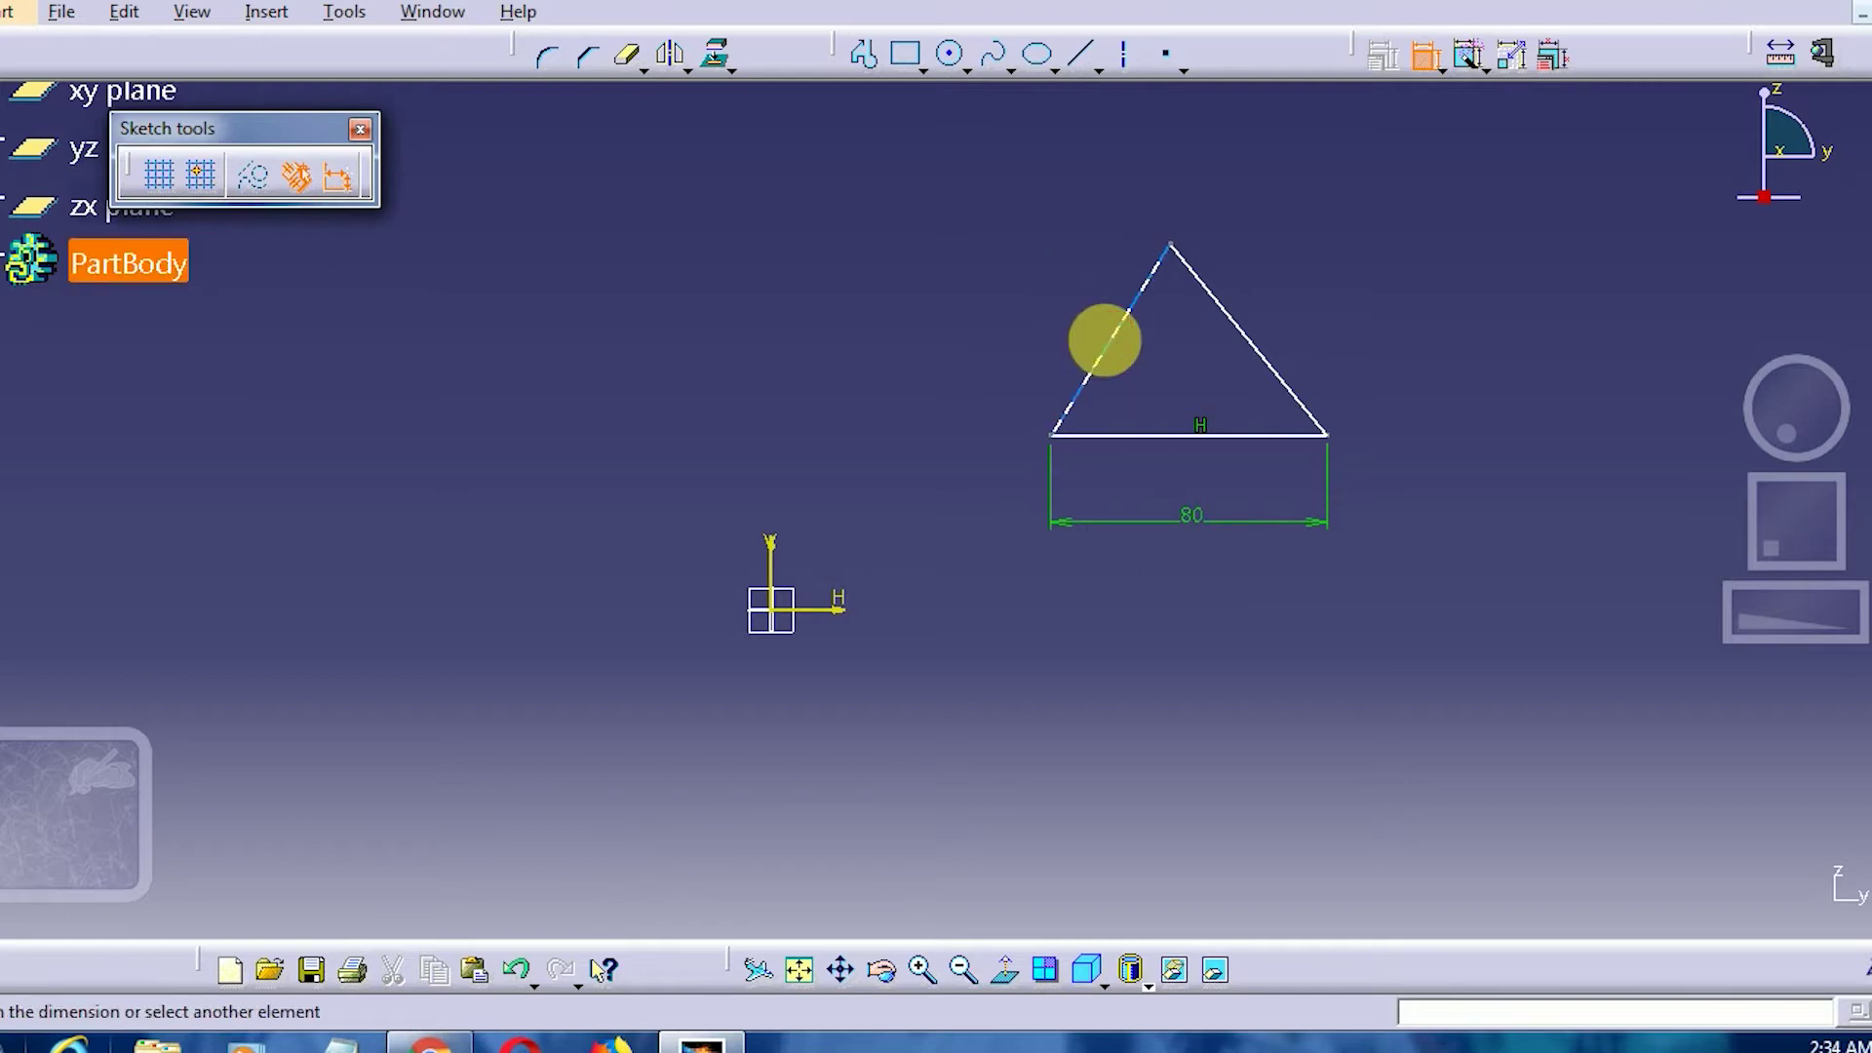
click(1055, 312)
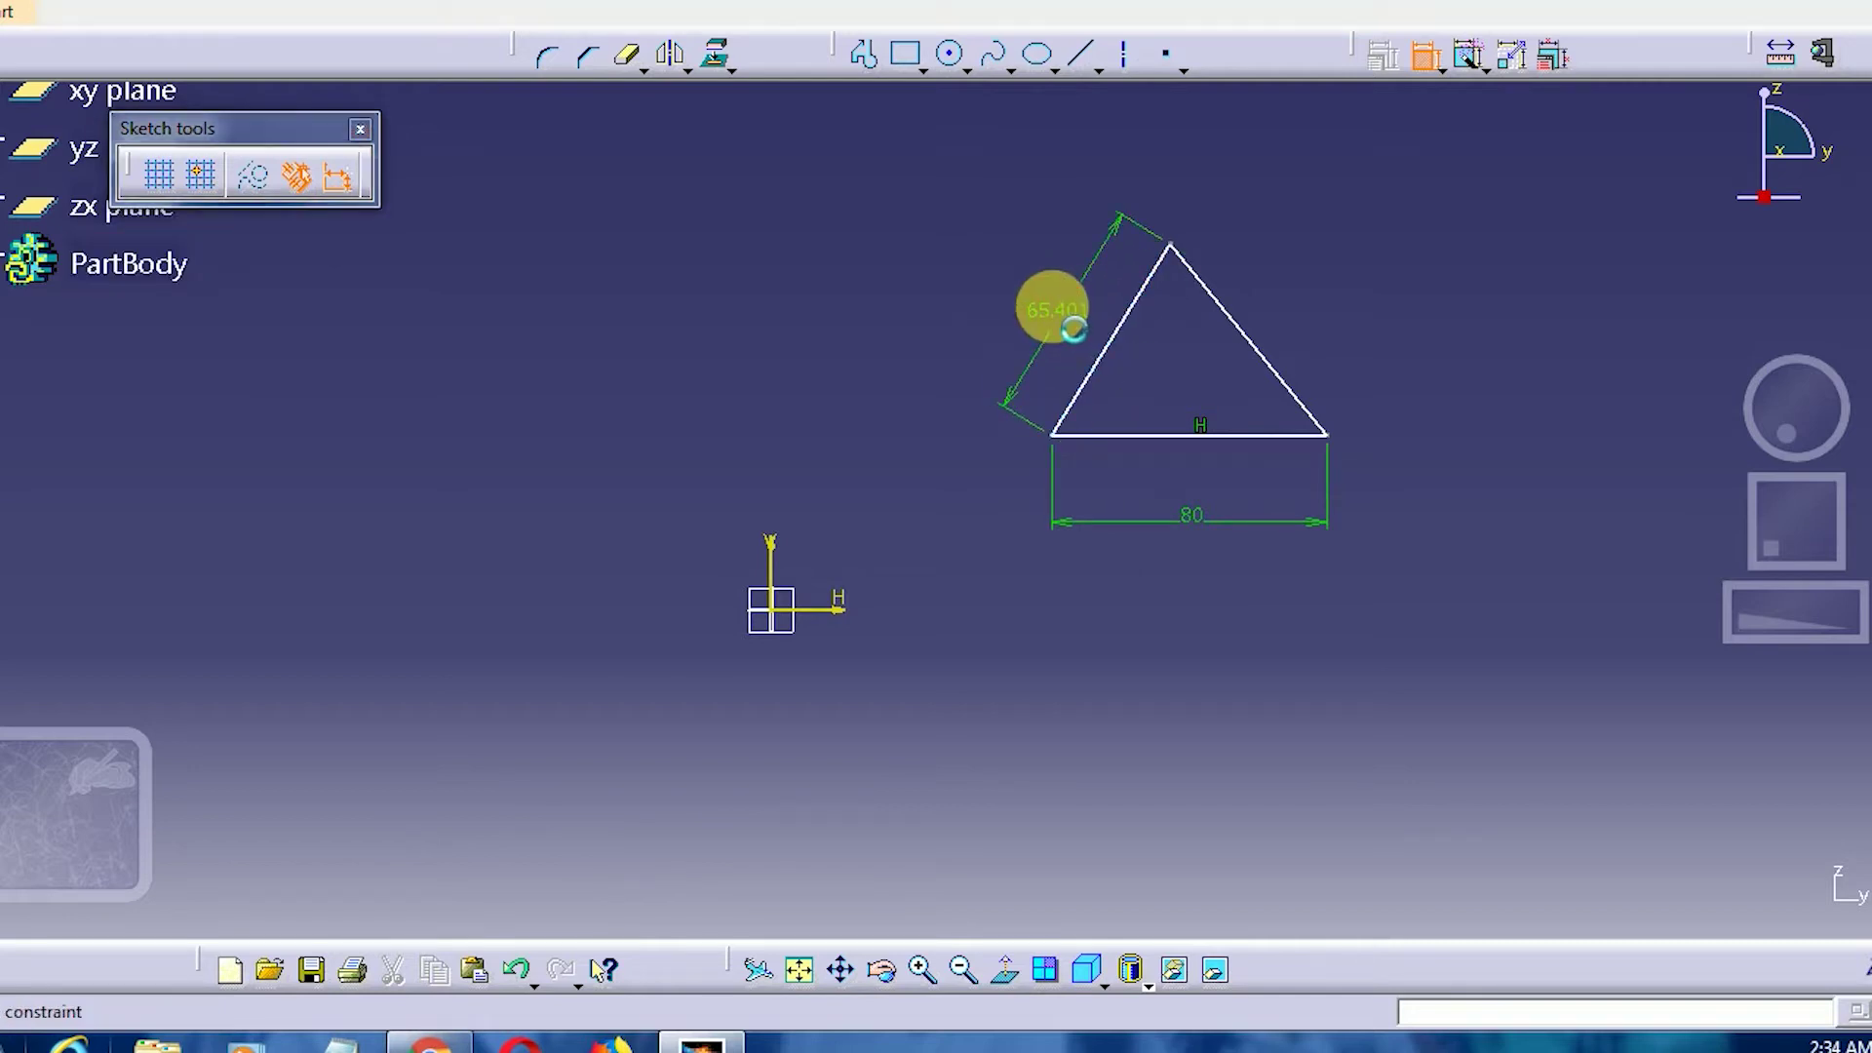
double_click(1073, 330)
text(0)
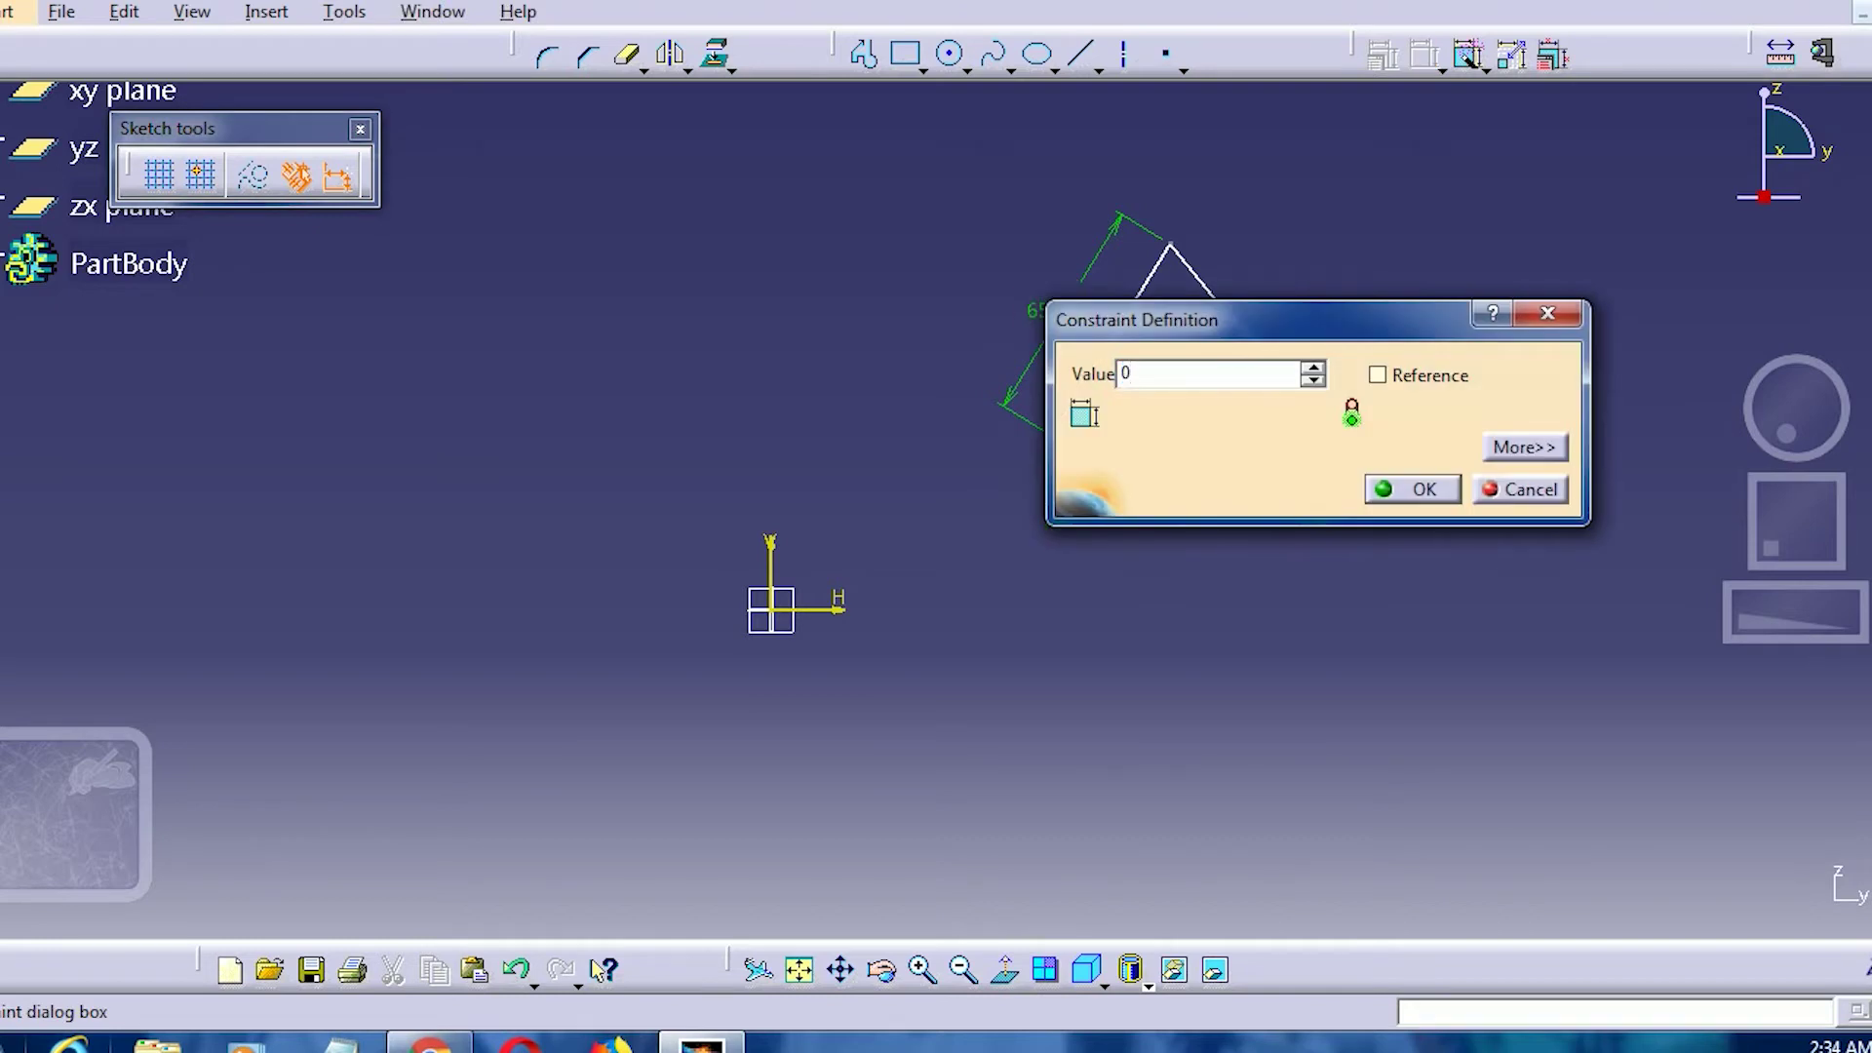
key(Return)
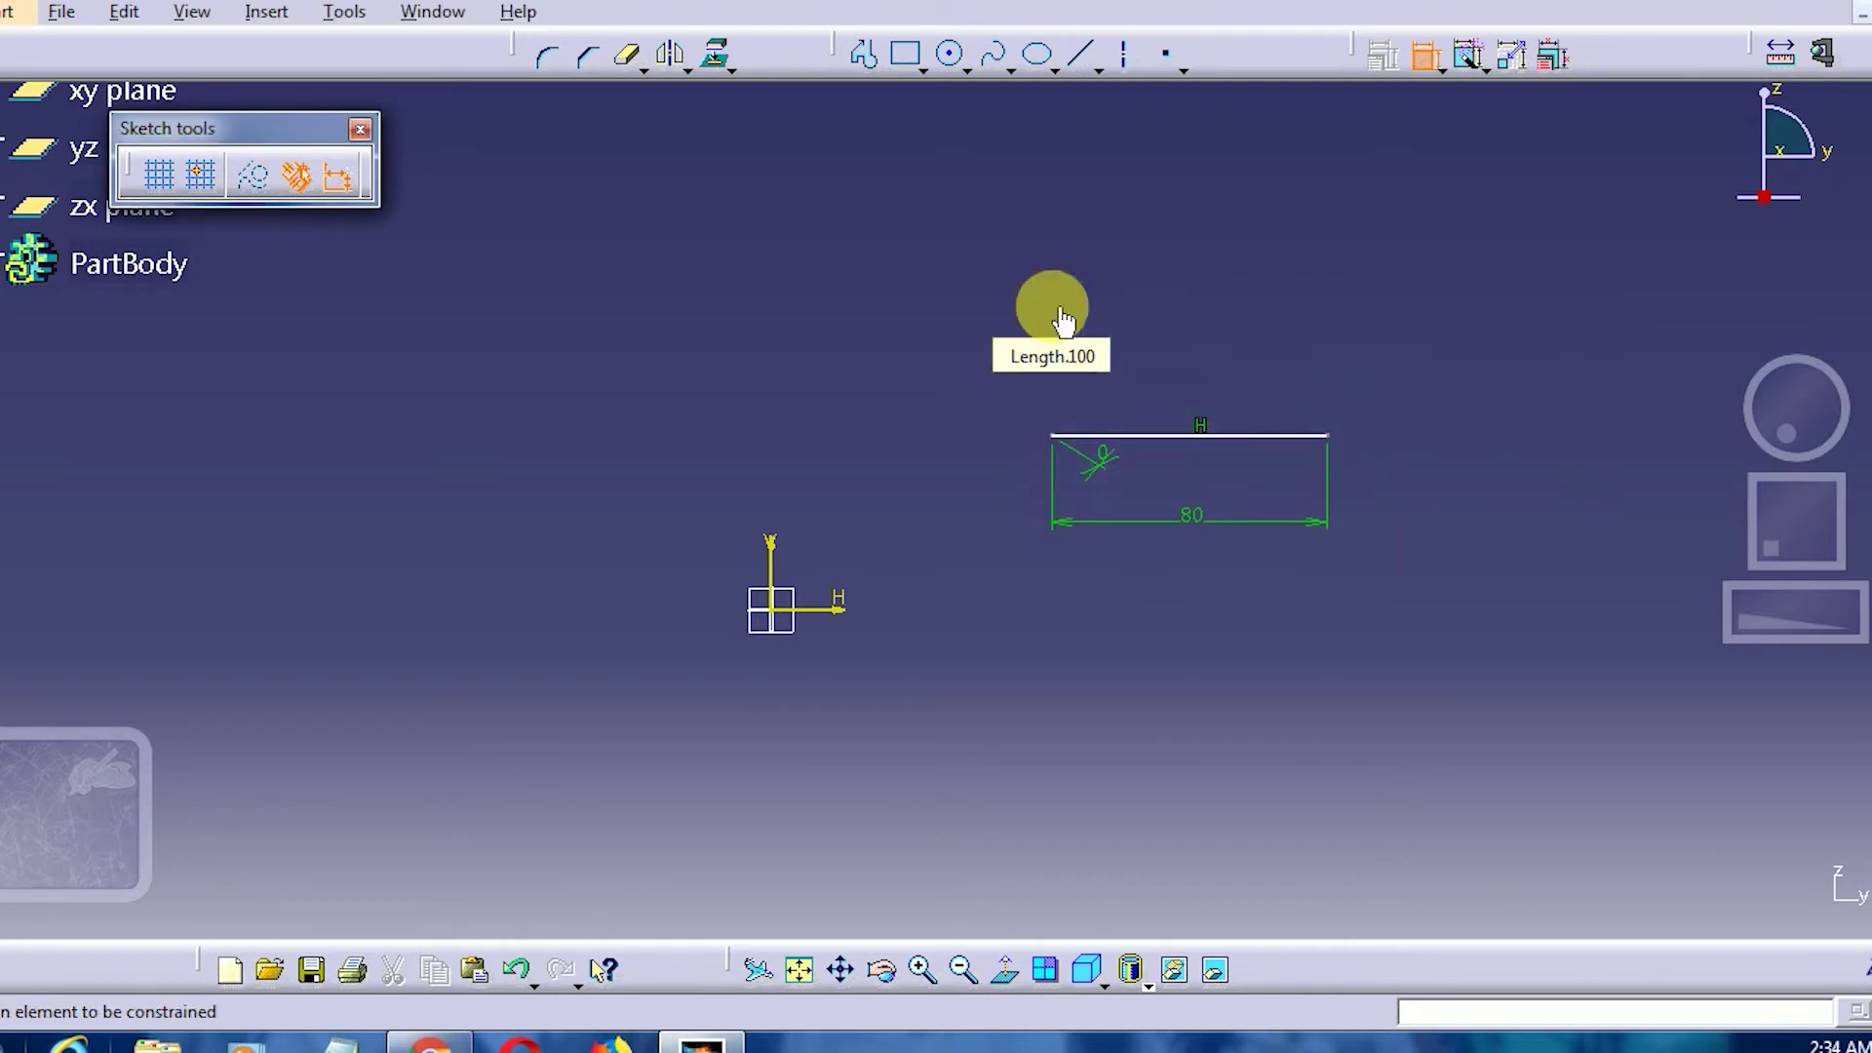
double_click(1108, 466)
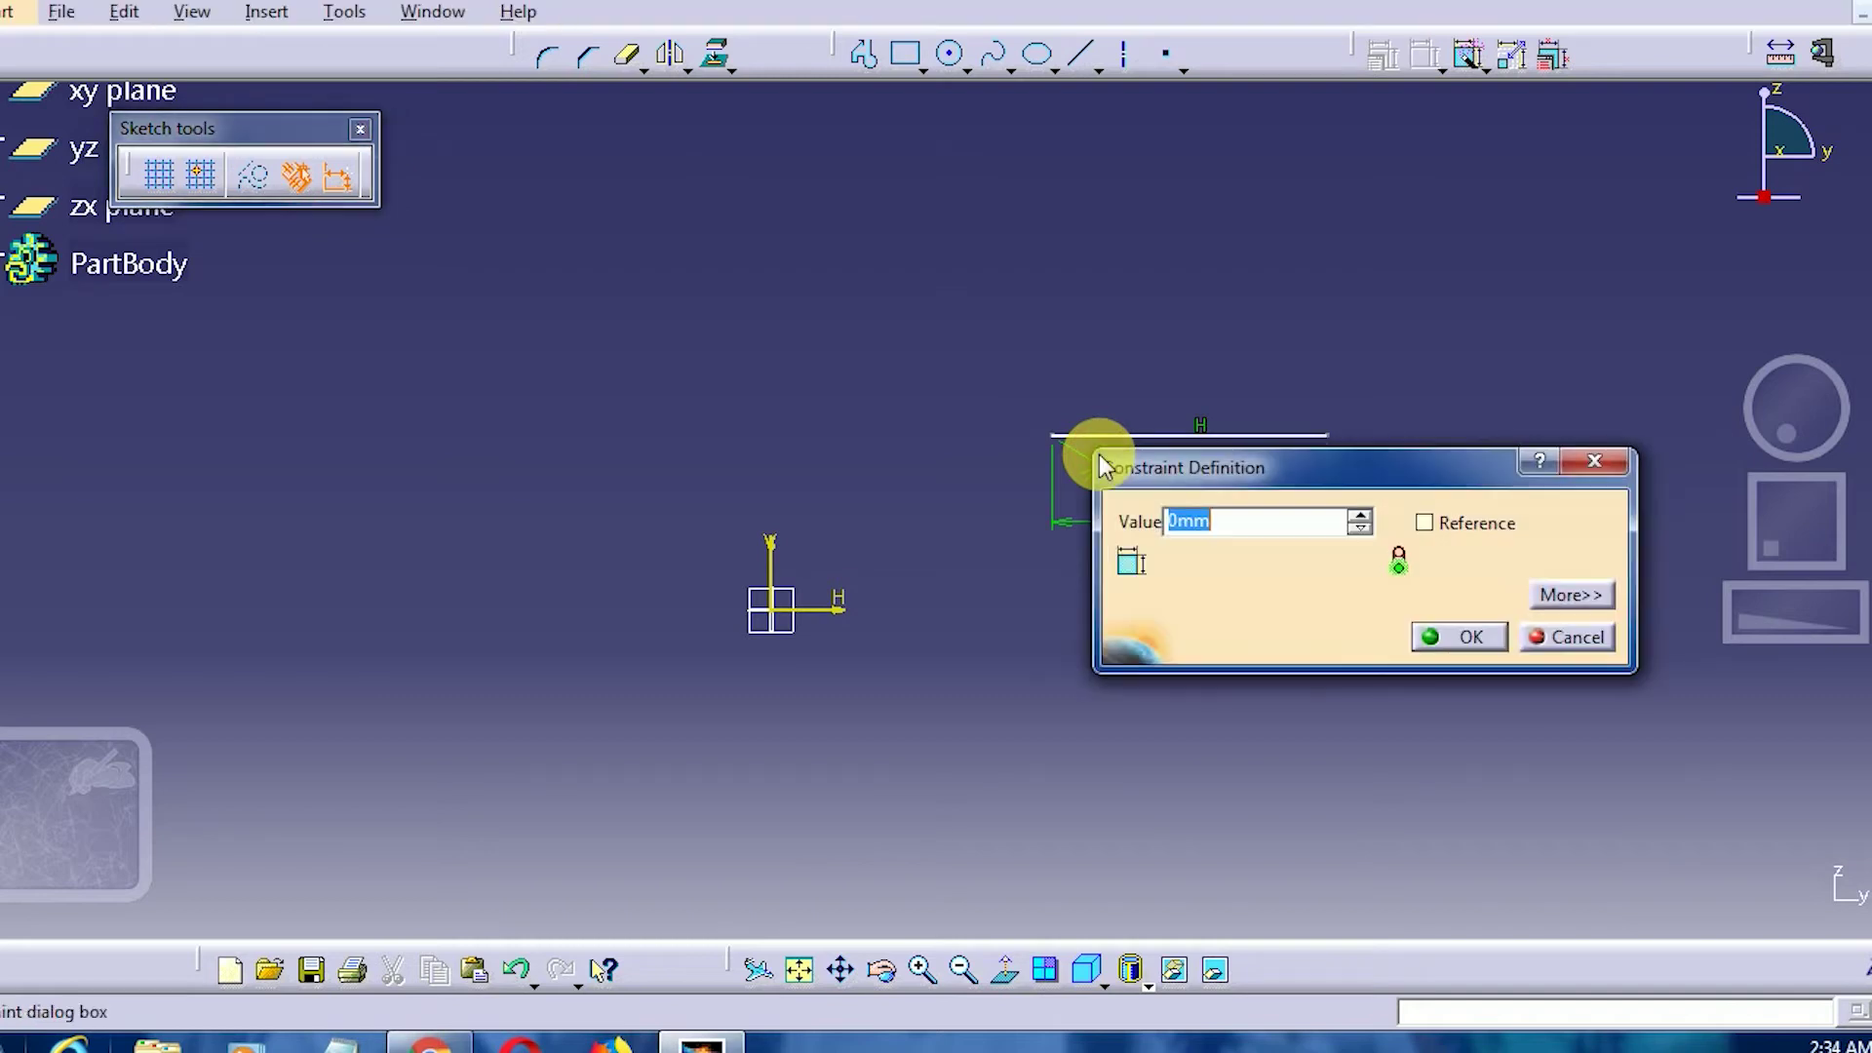
text(80)
key(Return)
- Dimension the right side at 80 mm and finish constraining
click(1262, 322)
click(1325, 281)
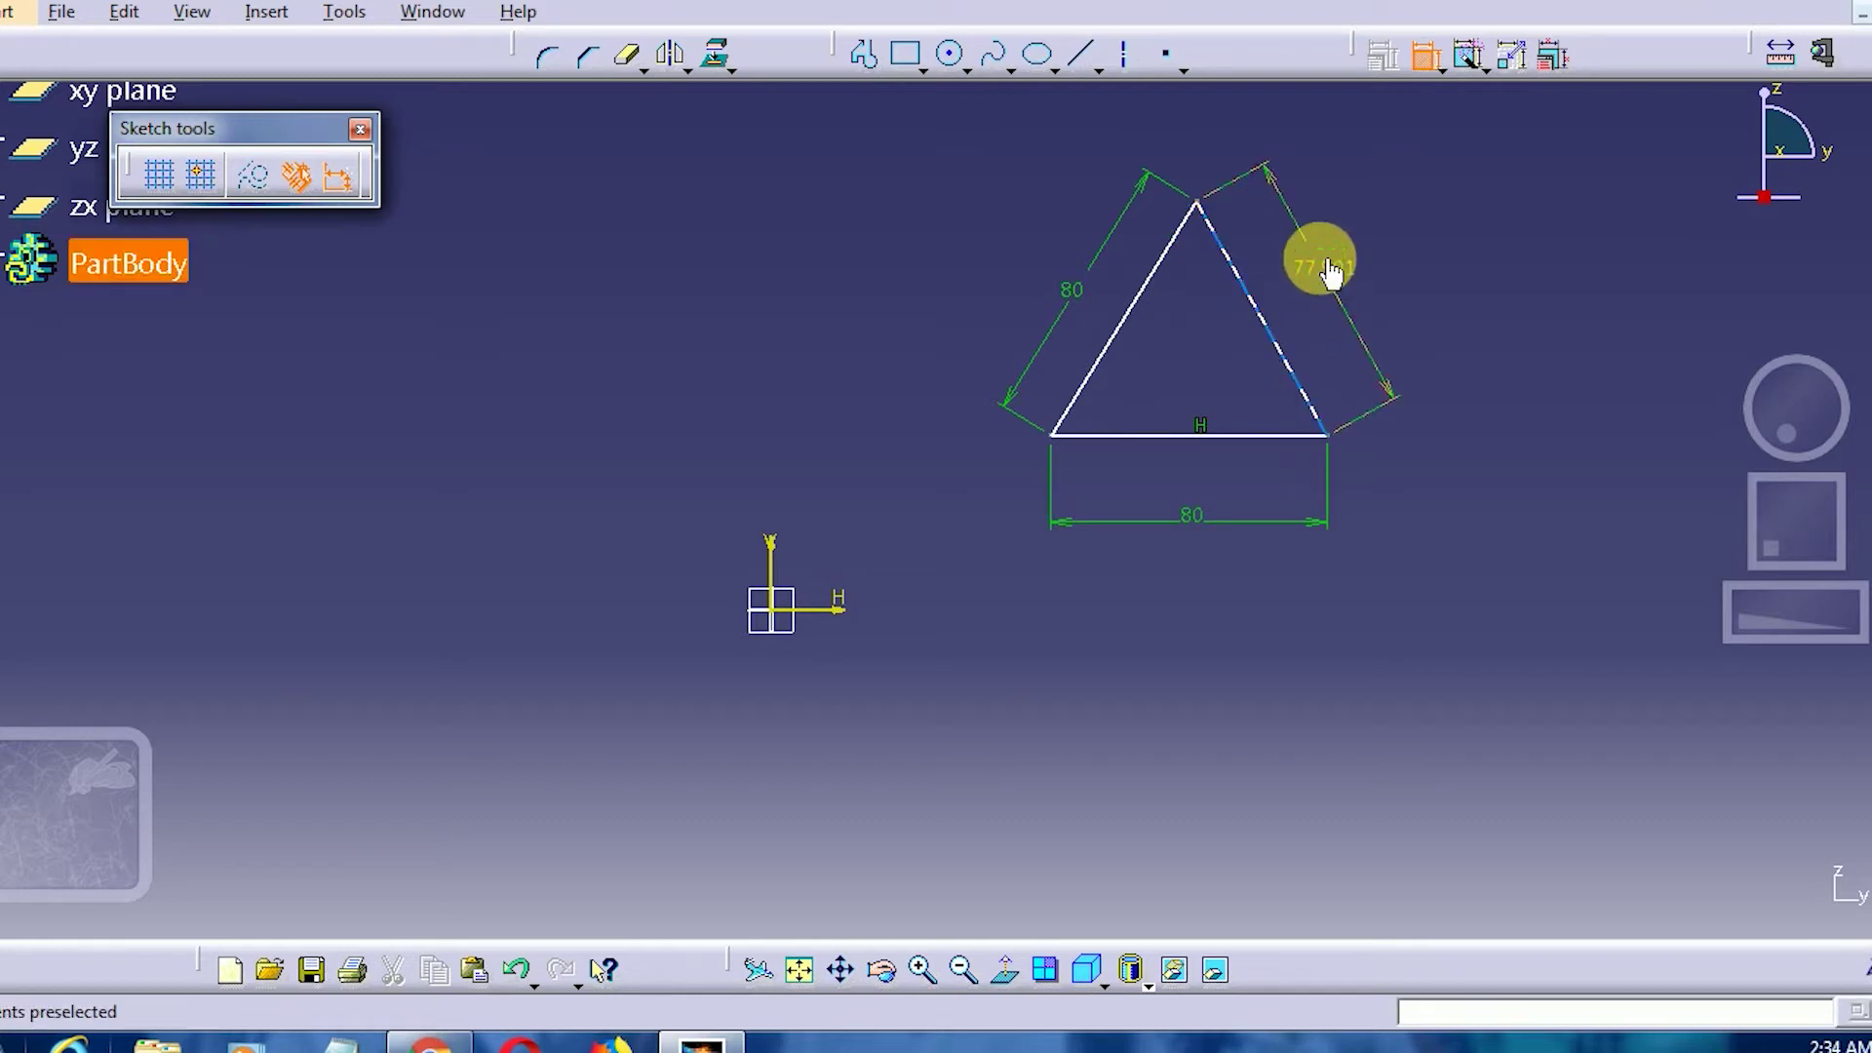
double_click(1319, 258)
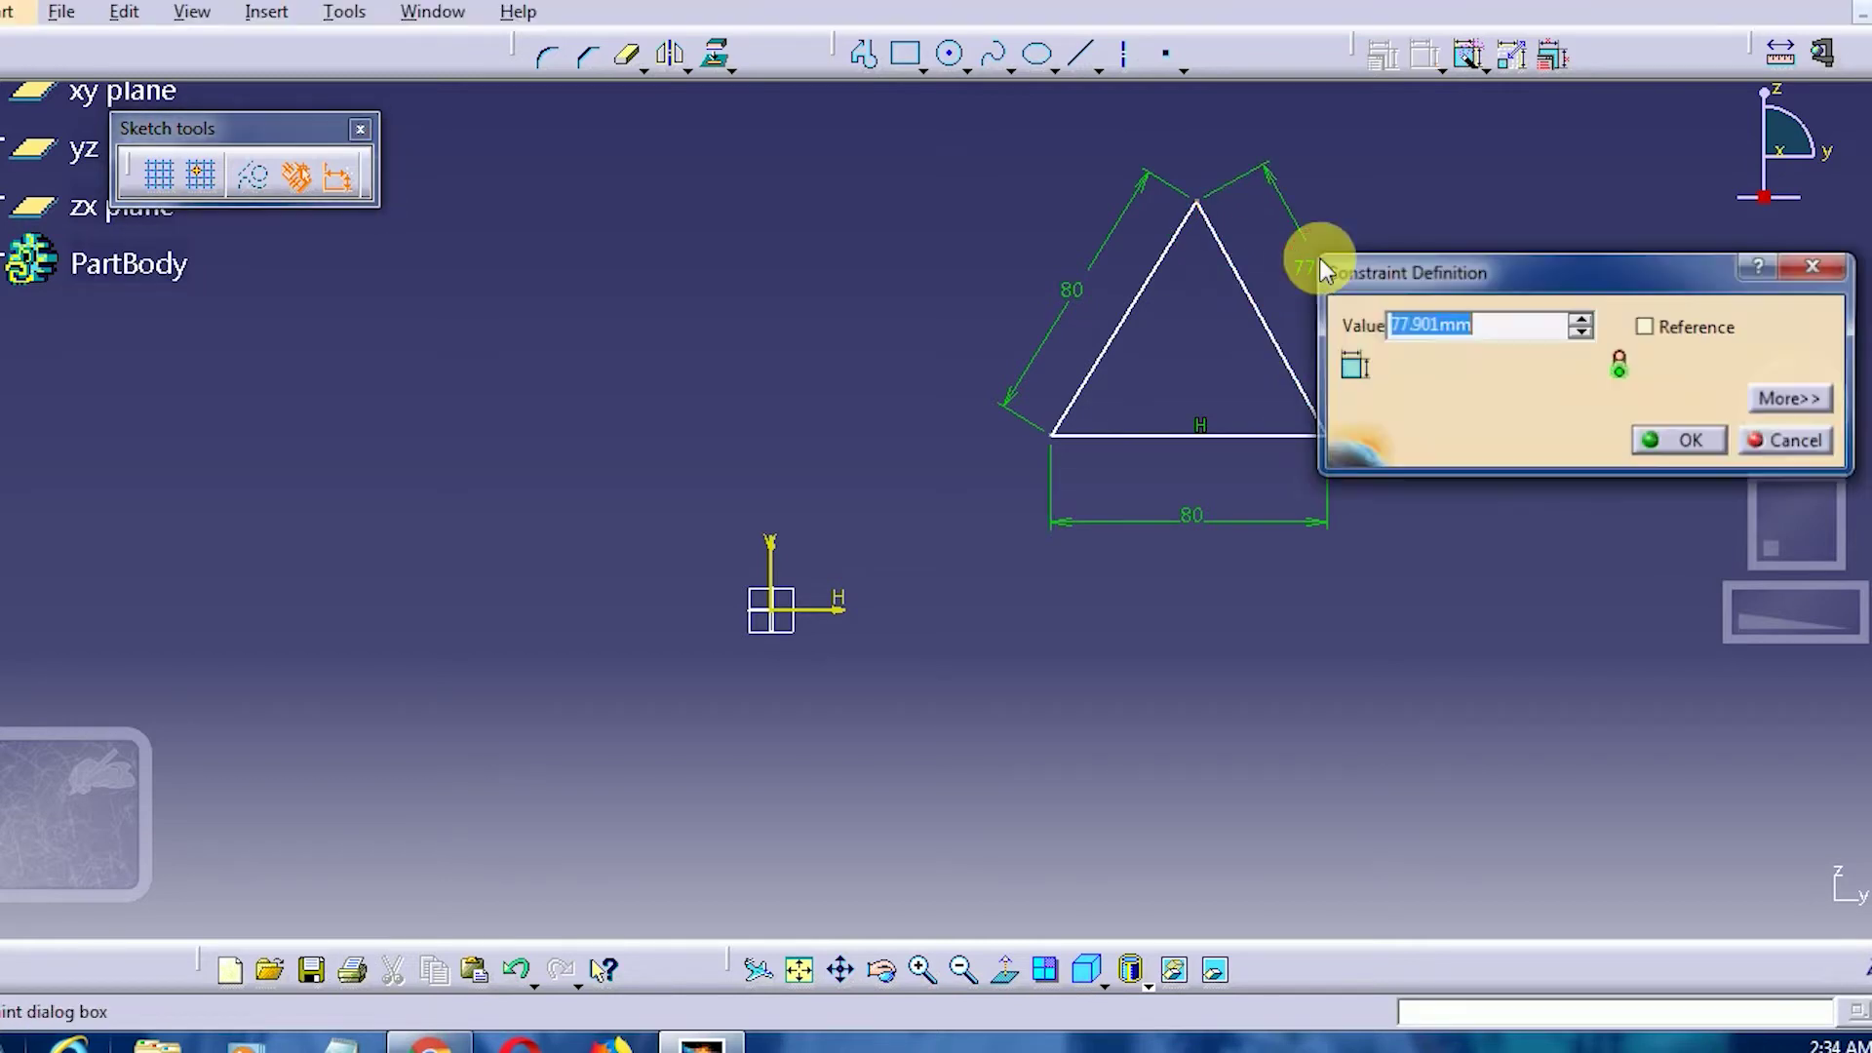
text(80)
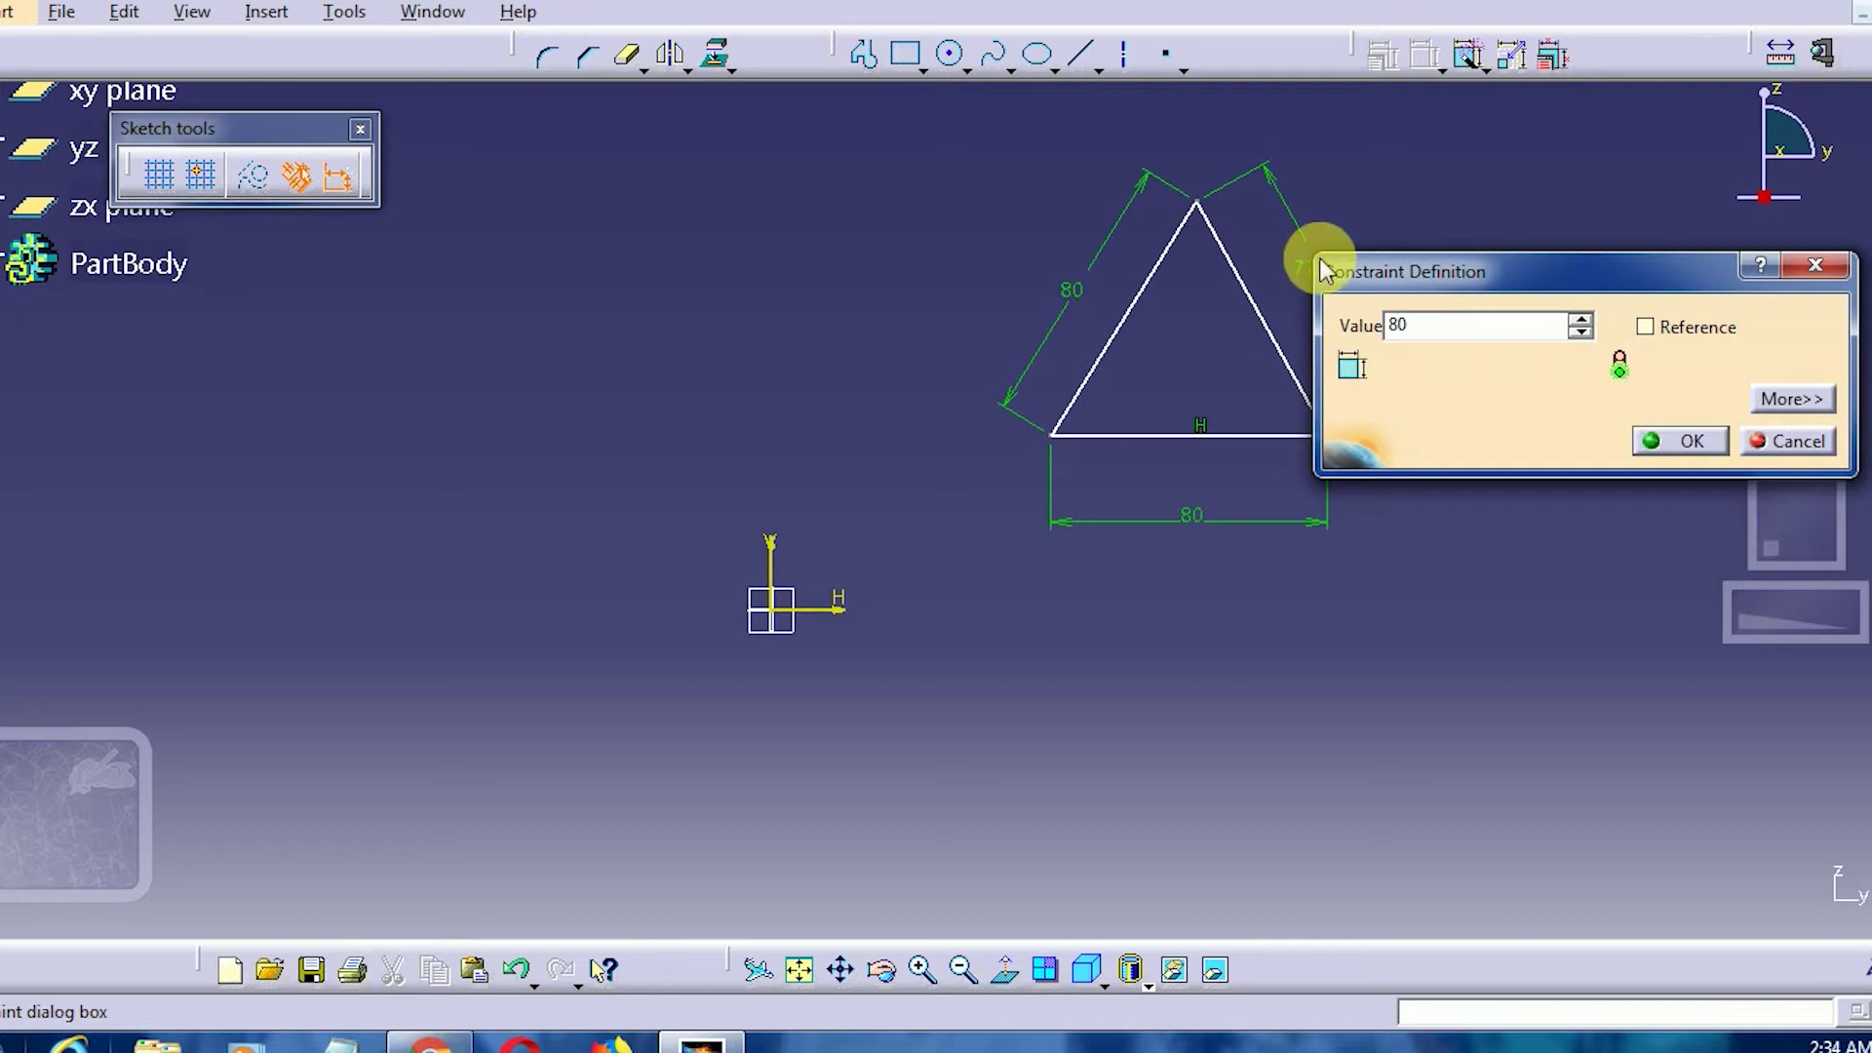
key(Return)
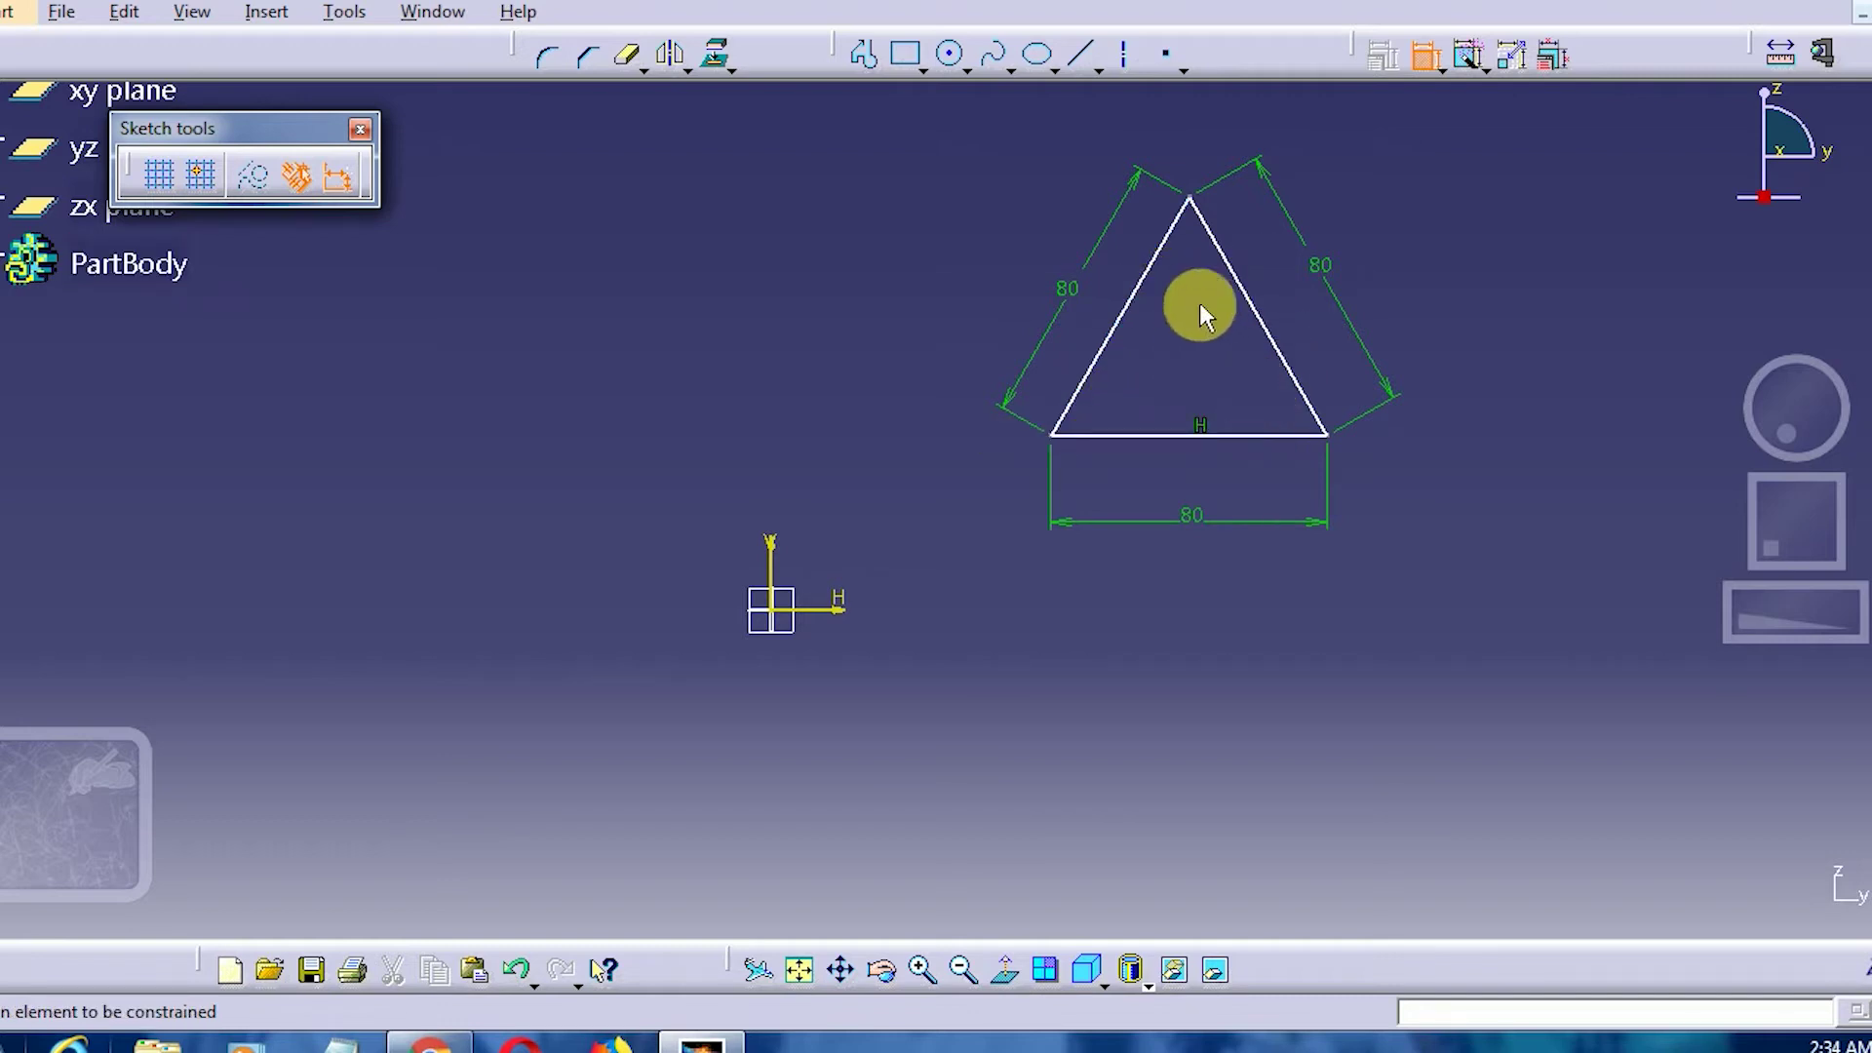
click(1430, 55)
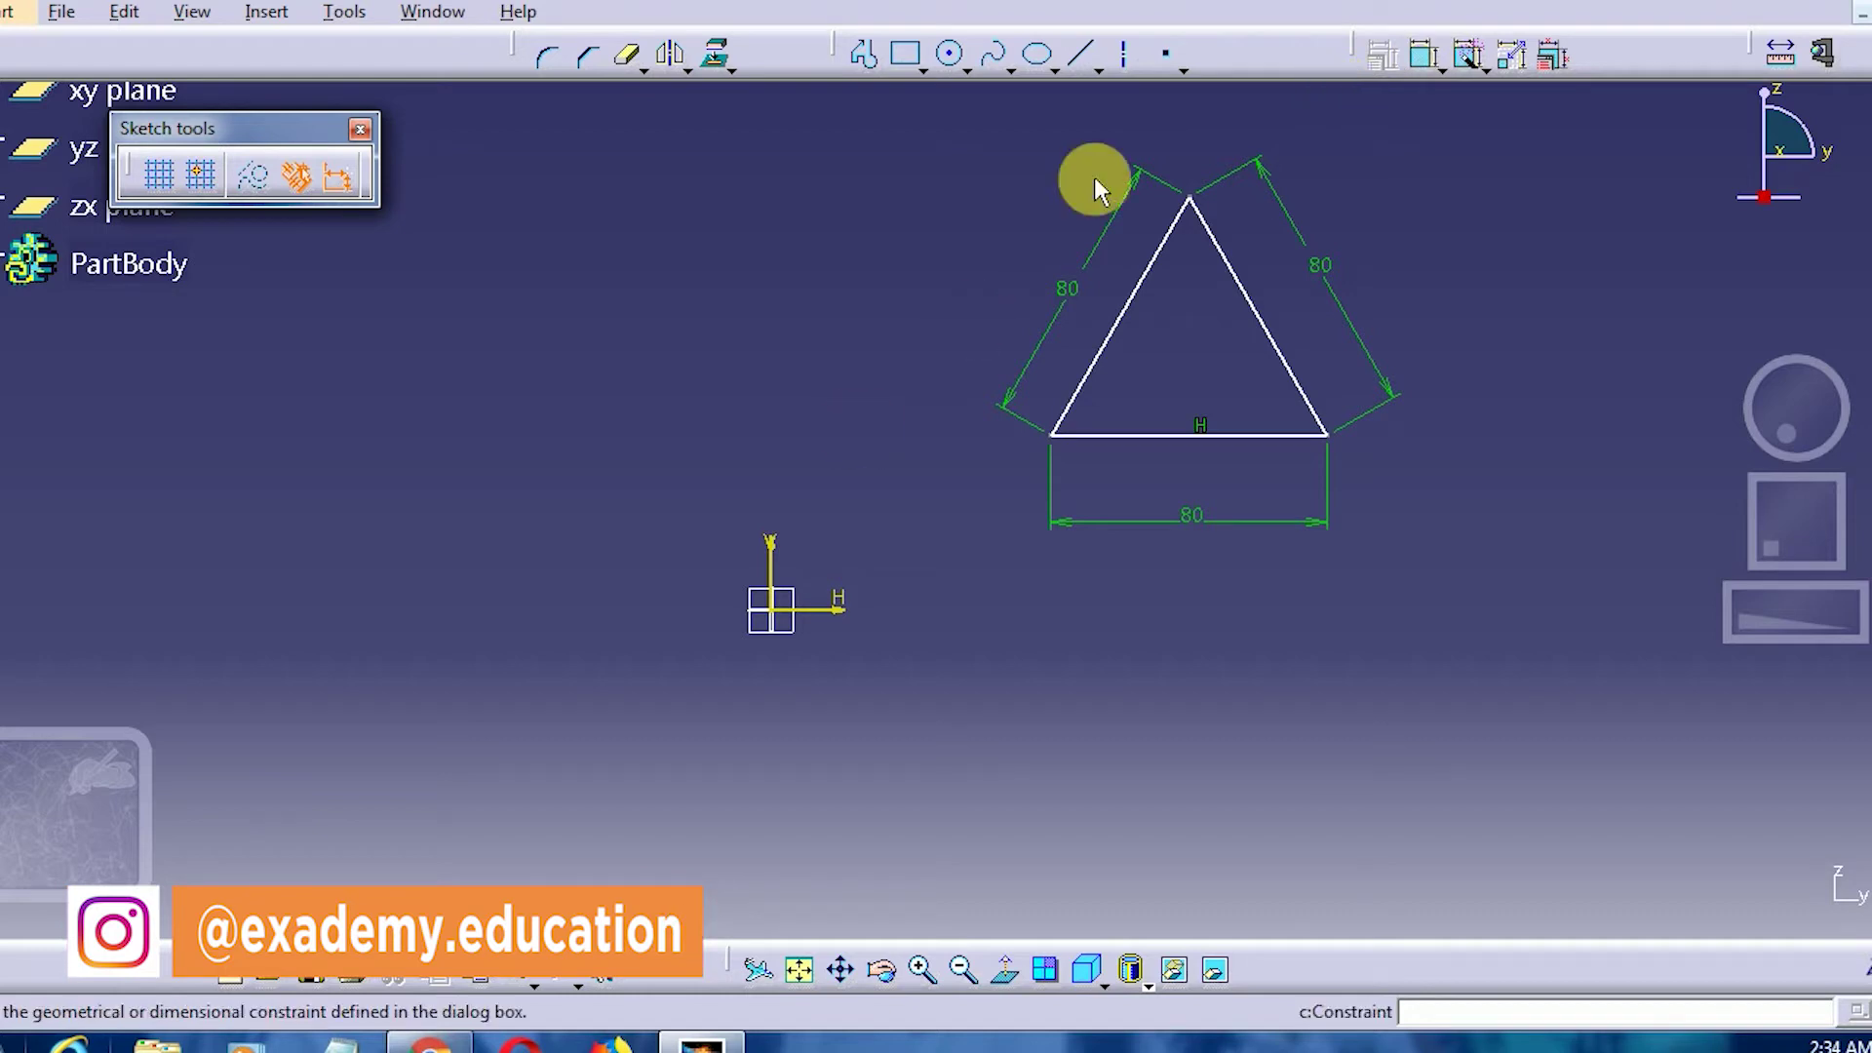
- Draw an apex-to-base-midpoint line and a lower-left-corner-to-right-side line, with a point where they cross
click(1090, 60)
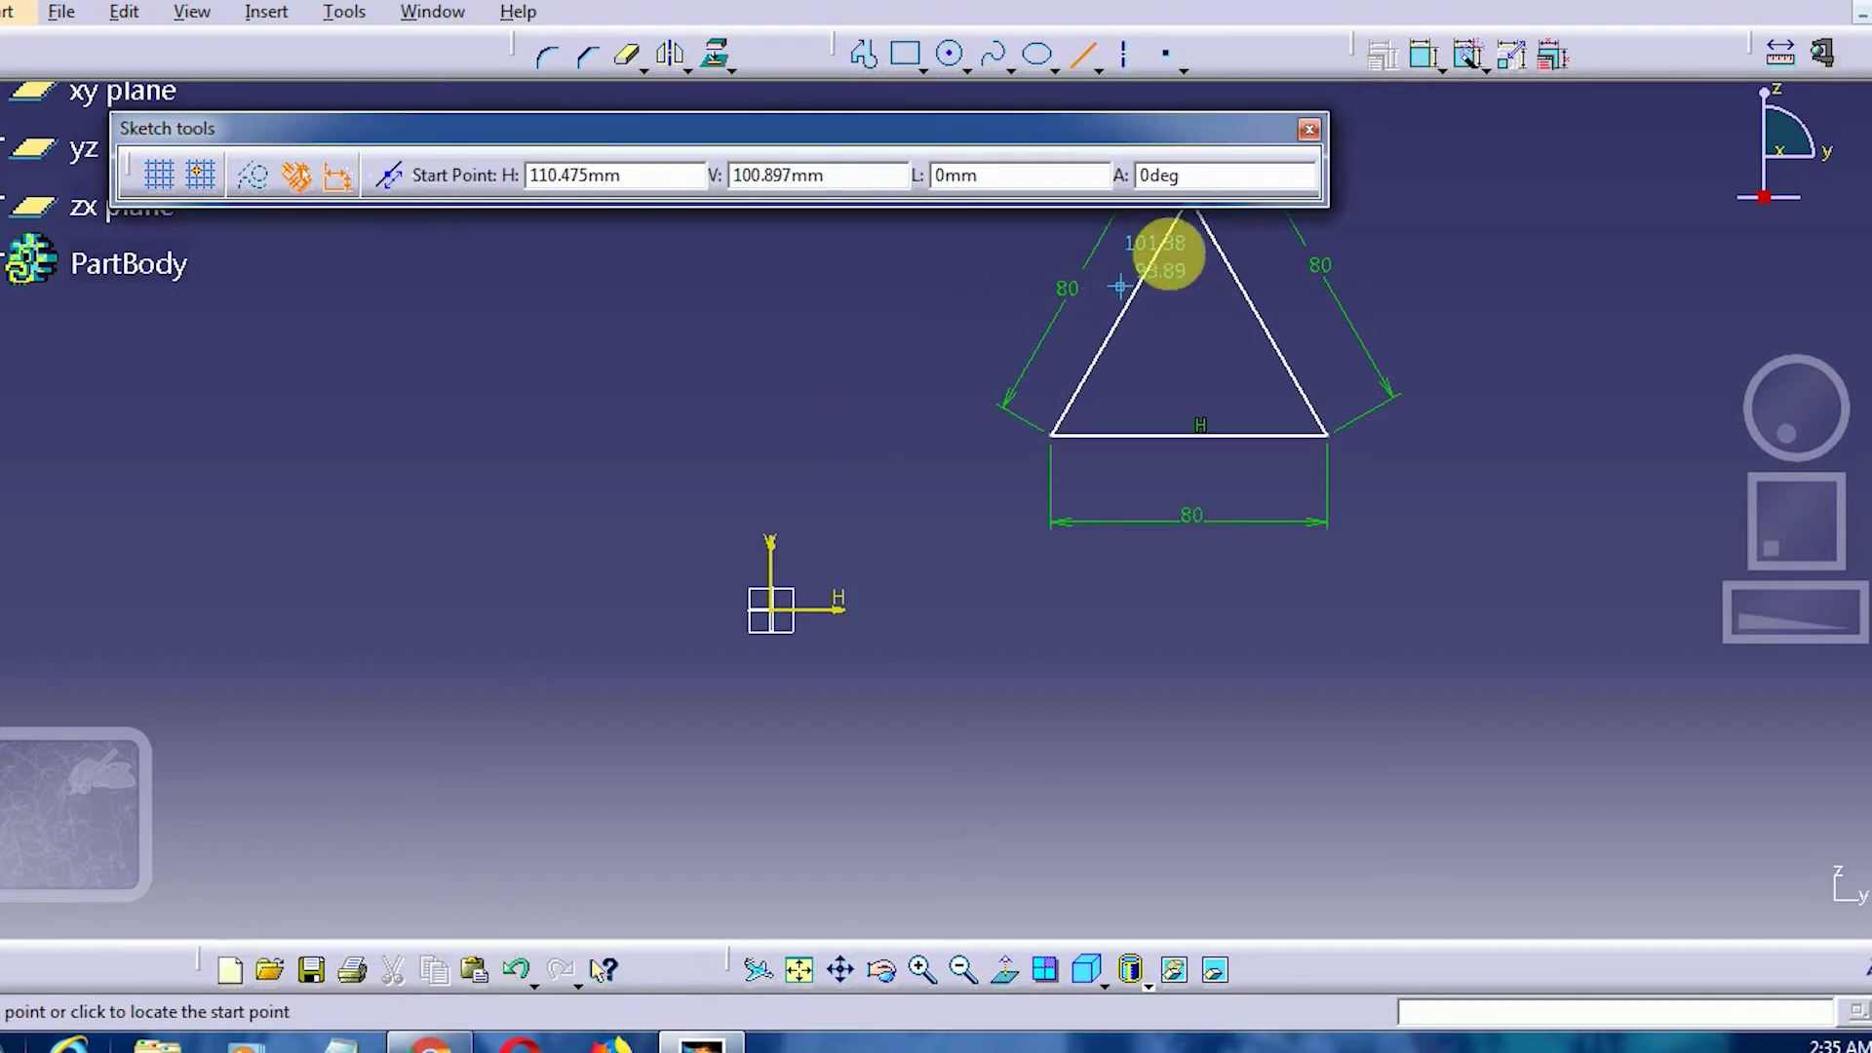
middle_drag(1175, 285, 1160, 379)
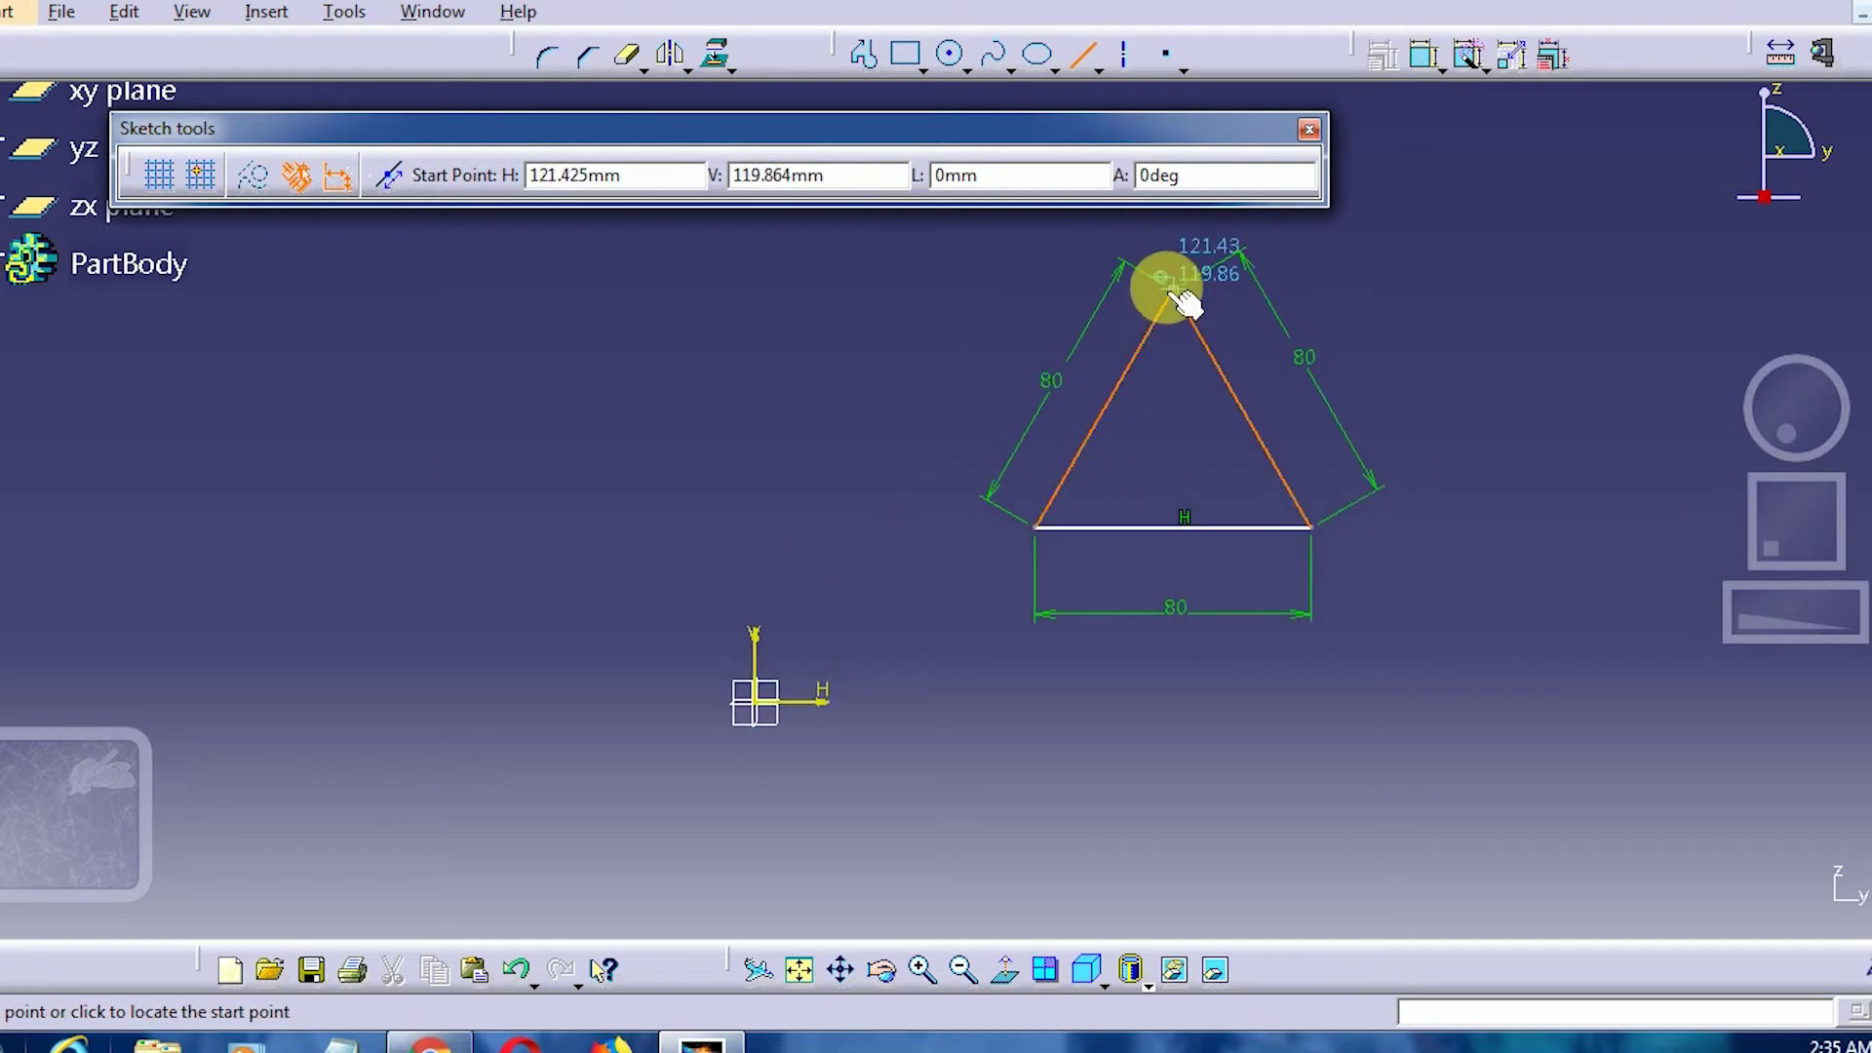
click(1174, 289)
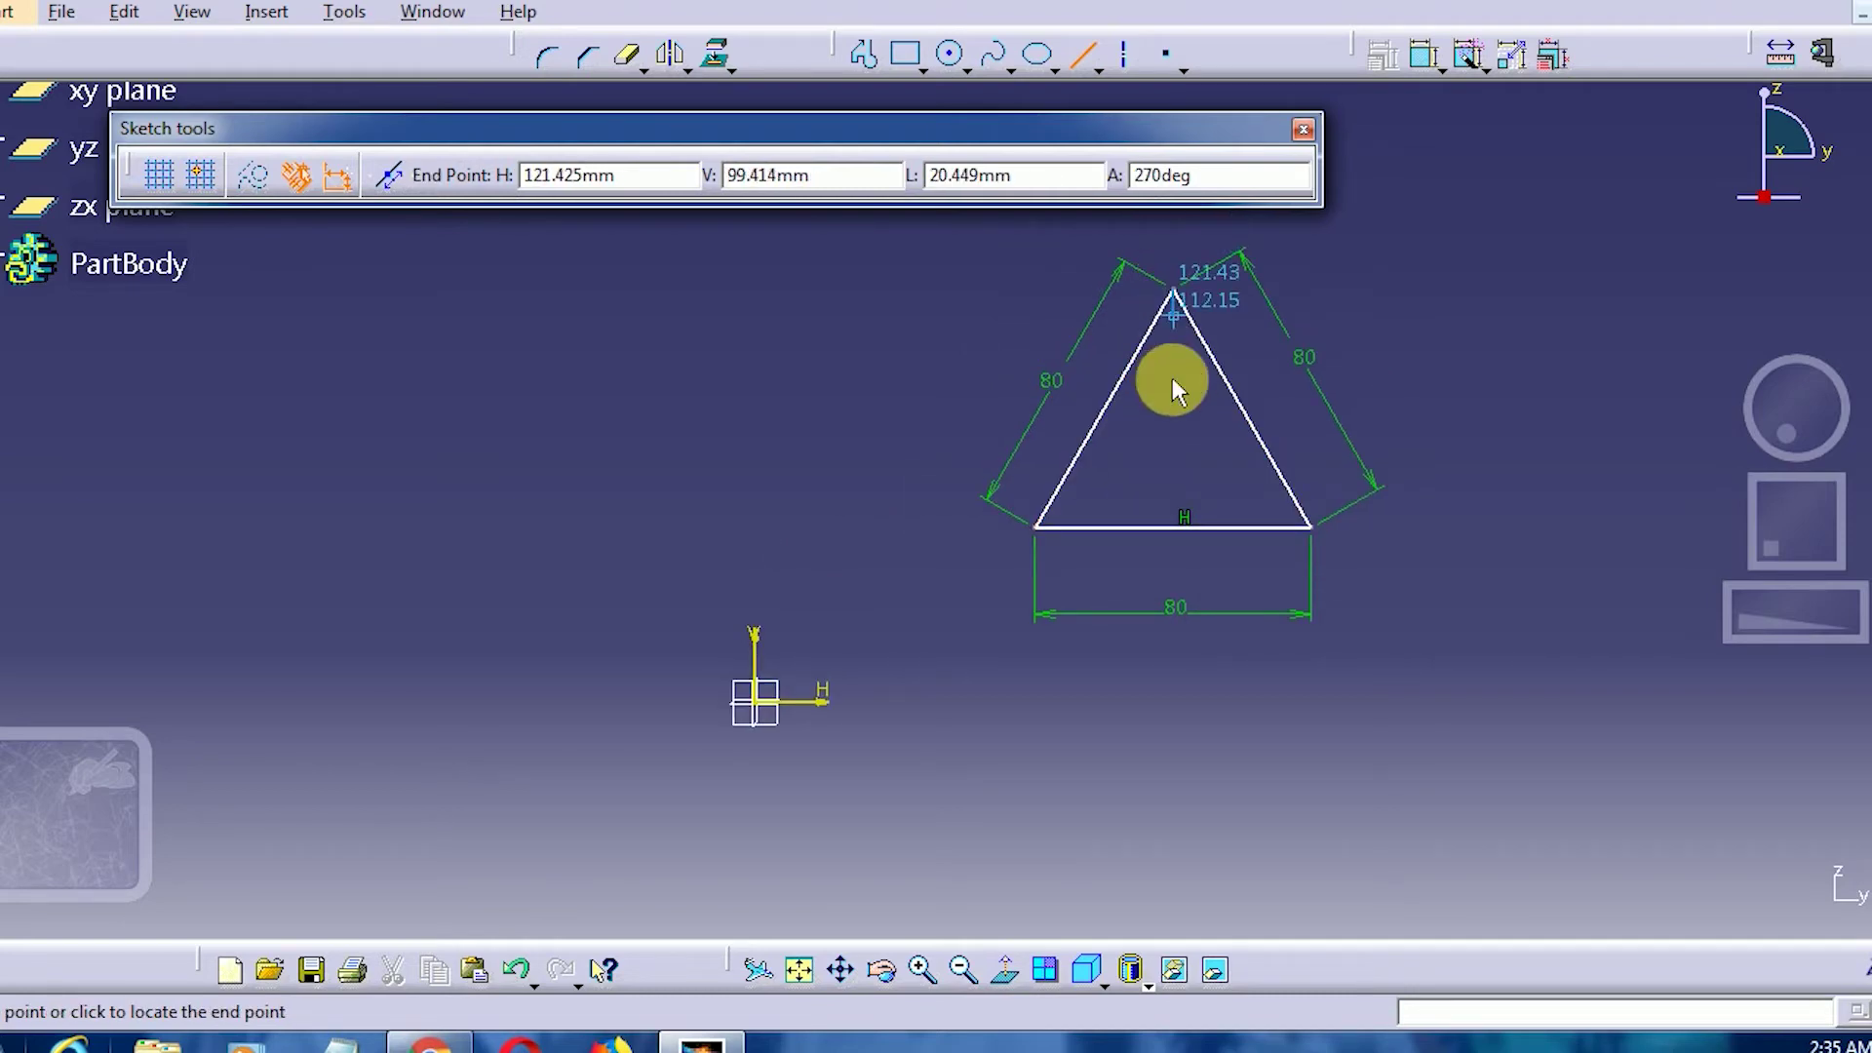
click(1173, 527)
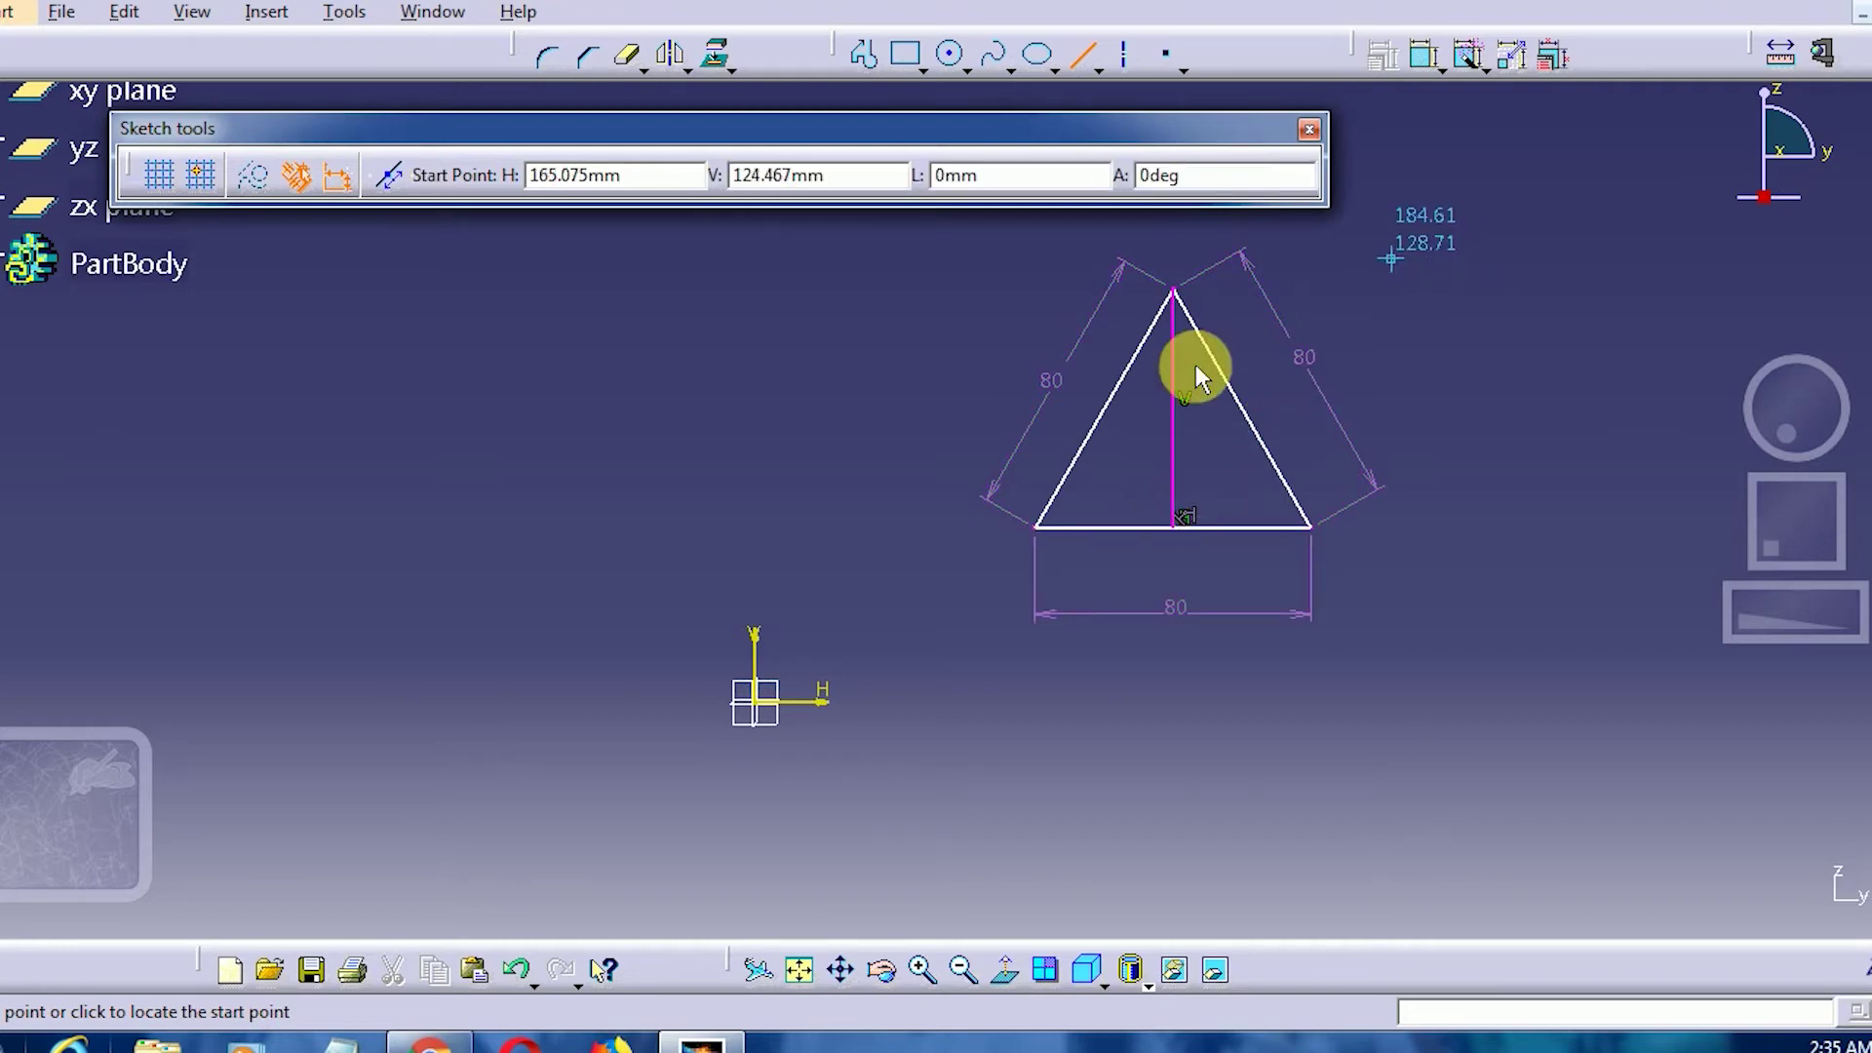
click(1038, 528)
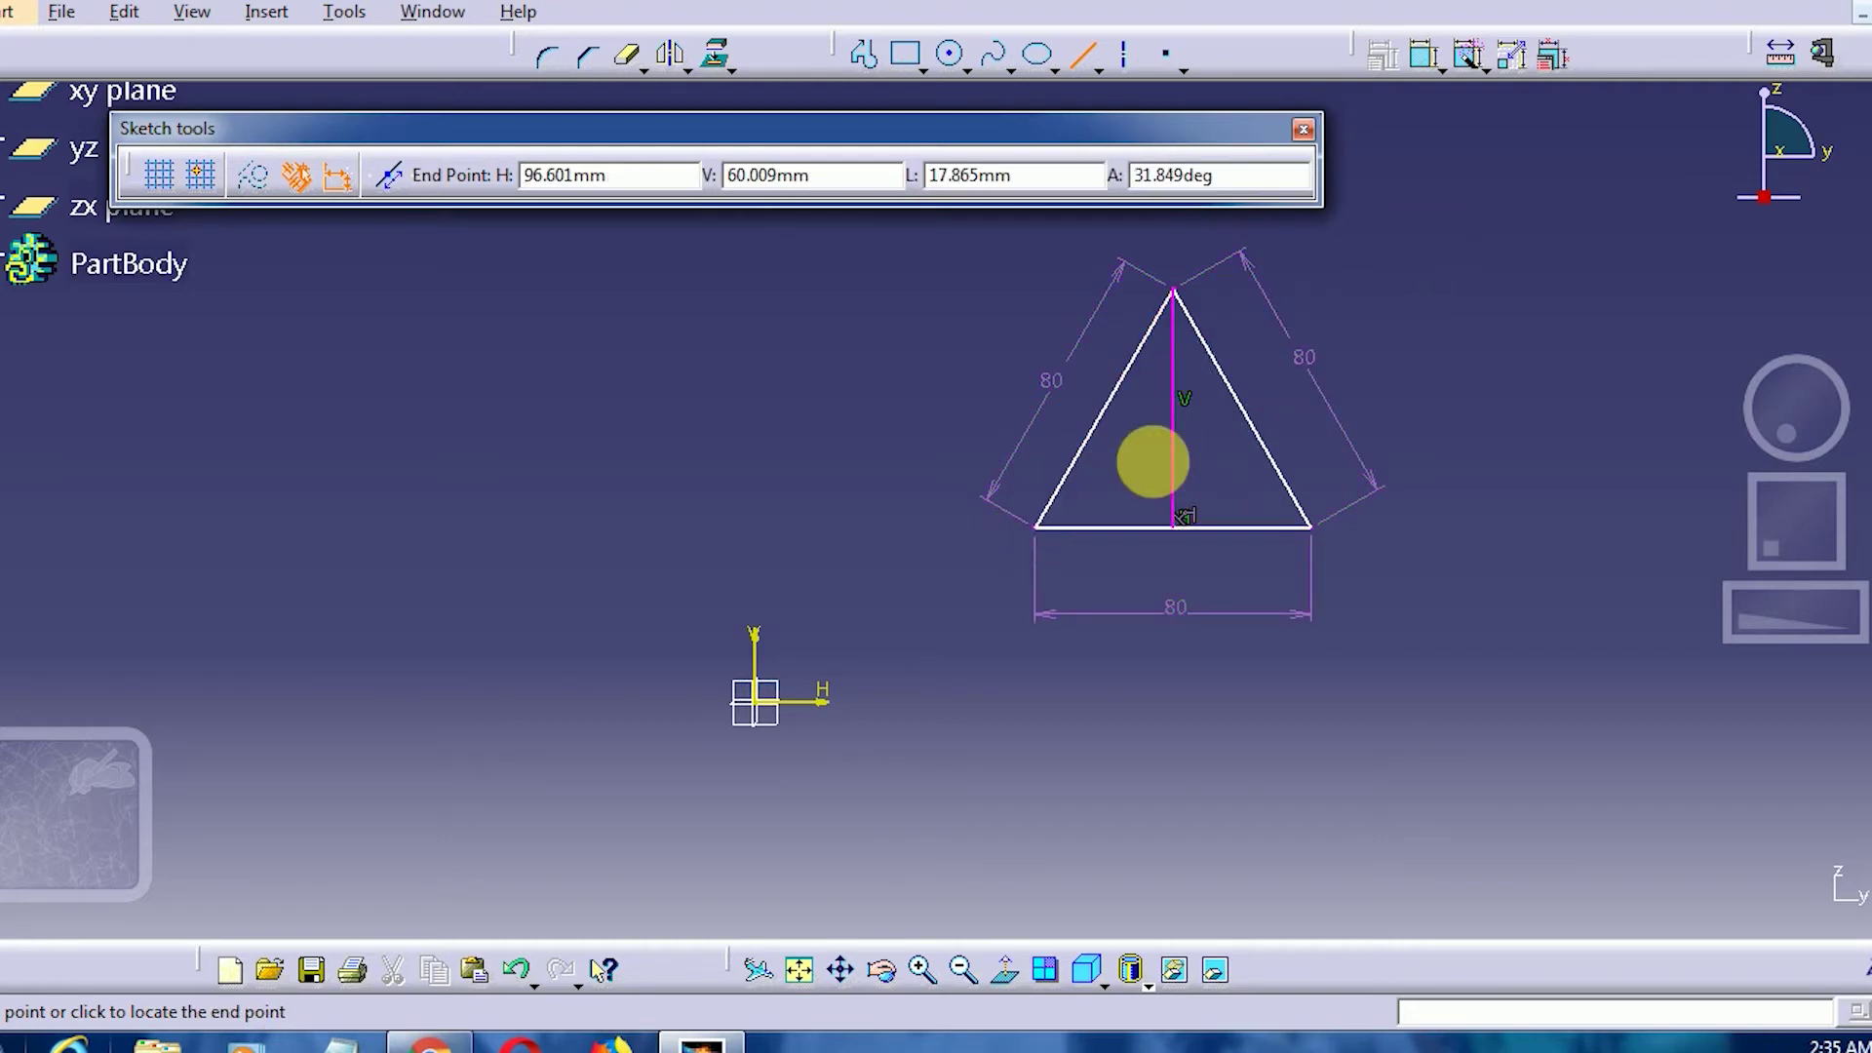
click(1246, 413)
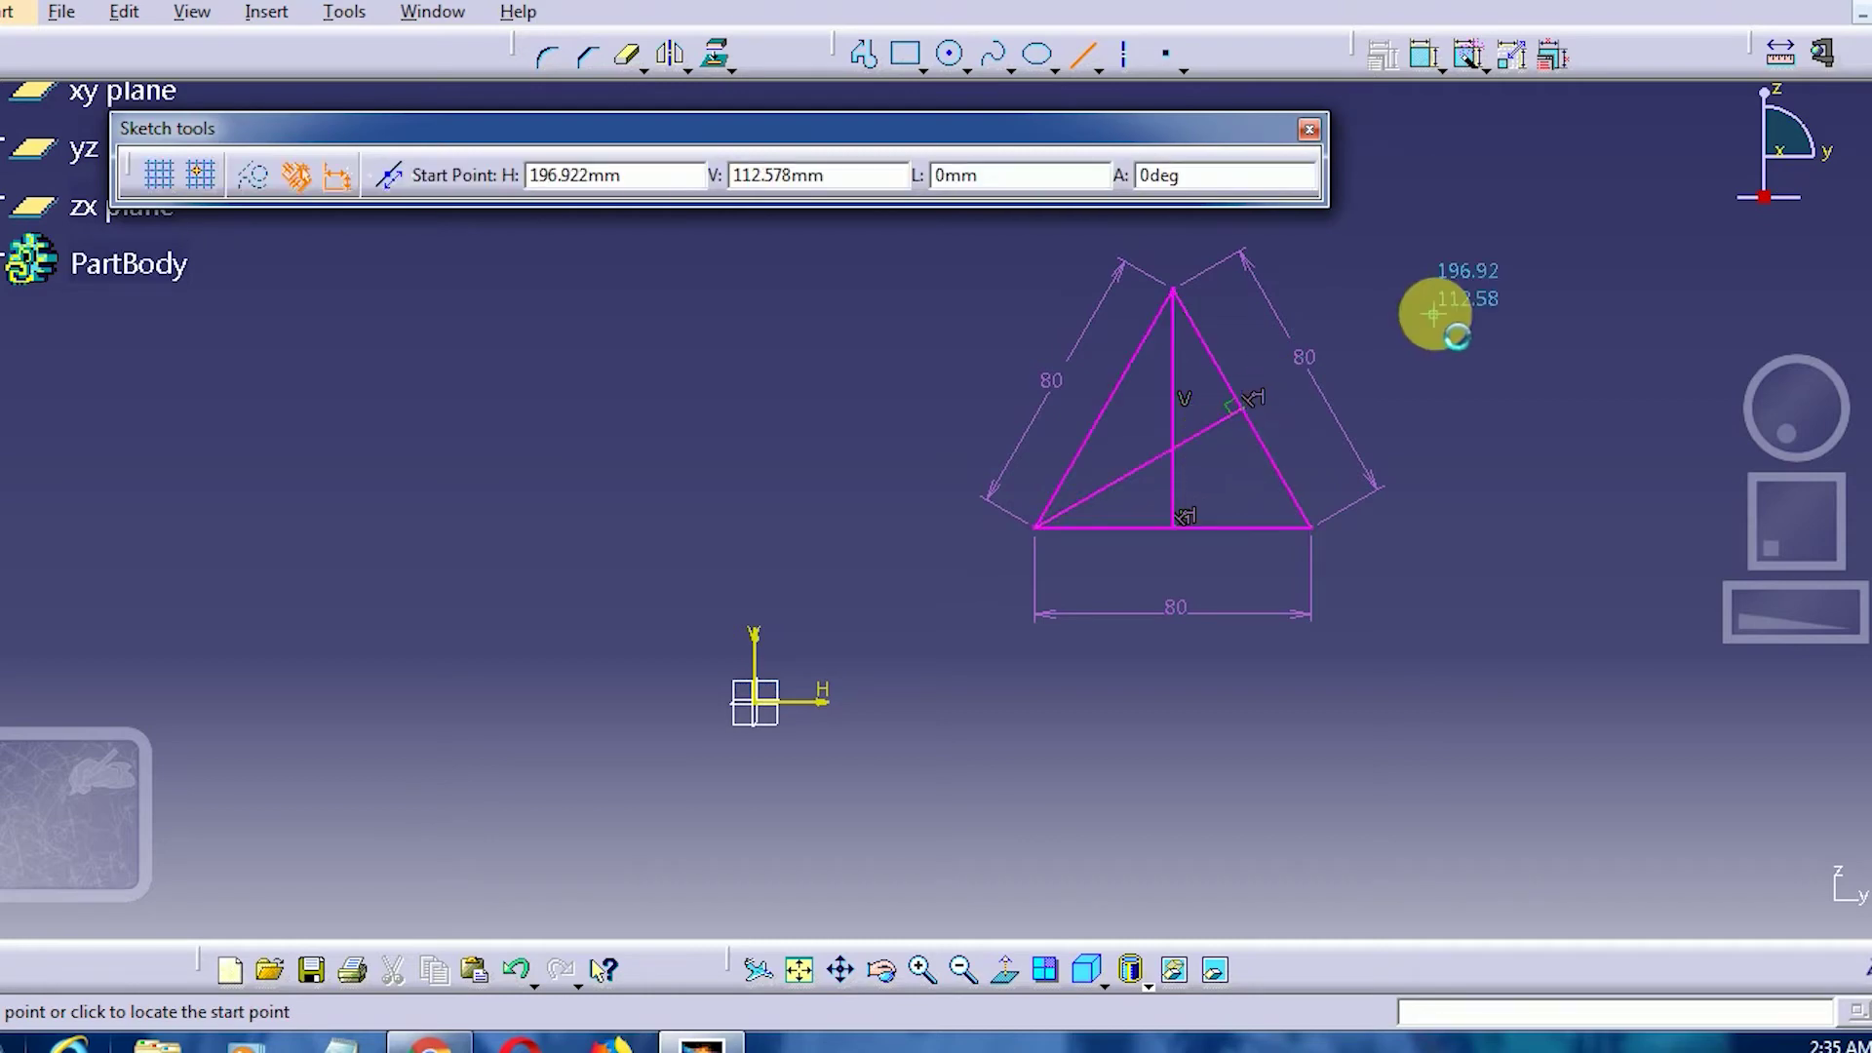
click(1083, 54)
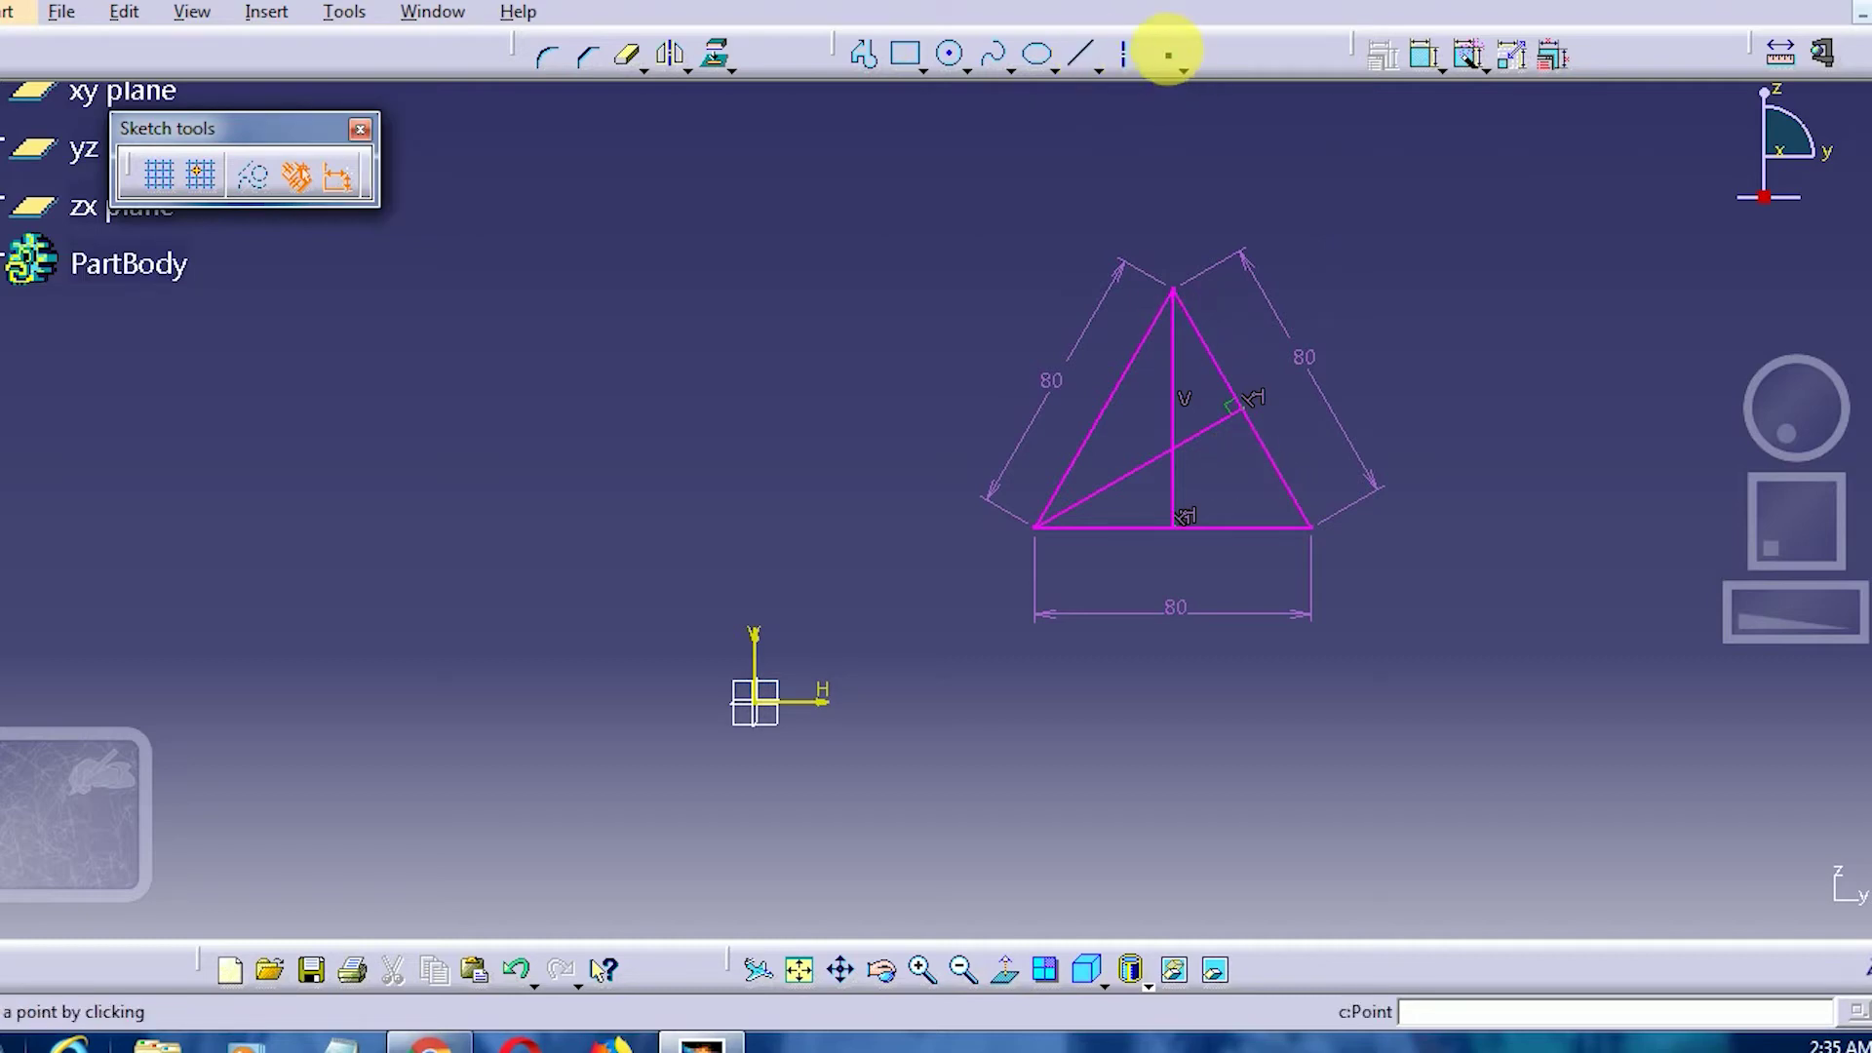
click(1168, 53)
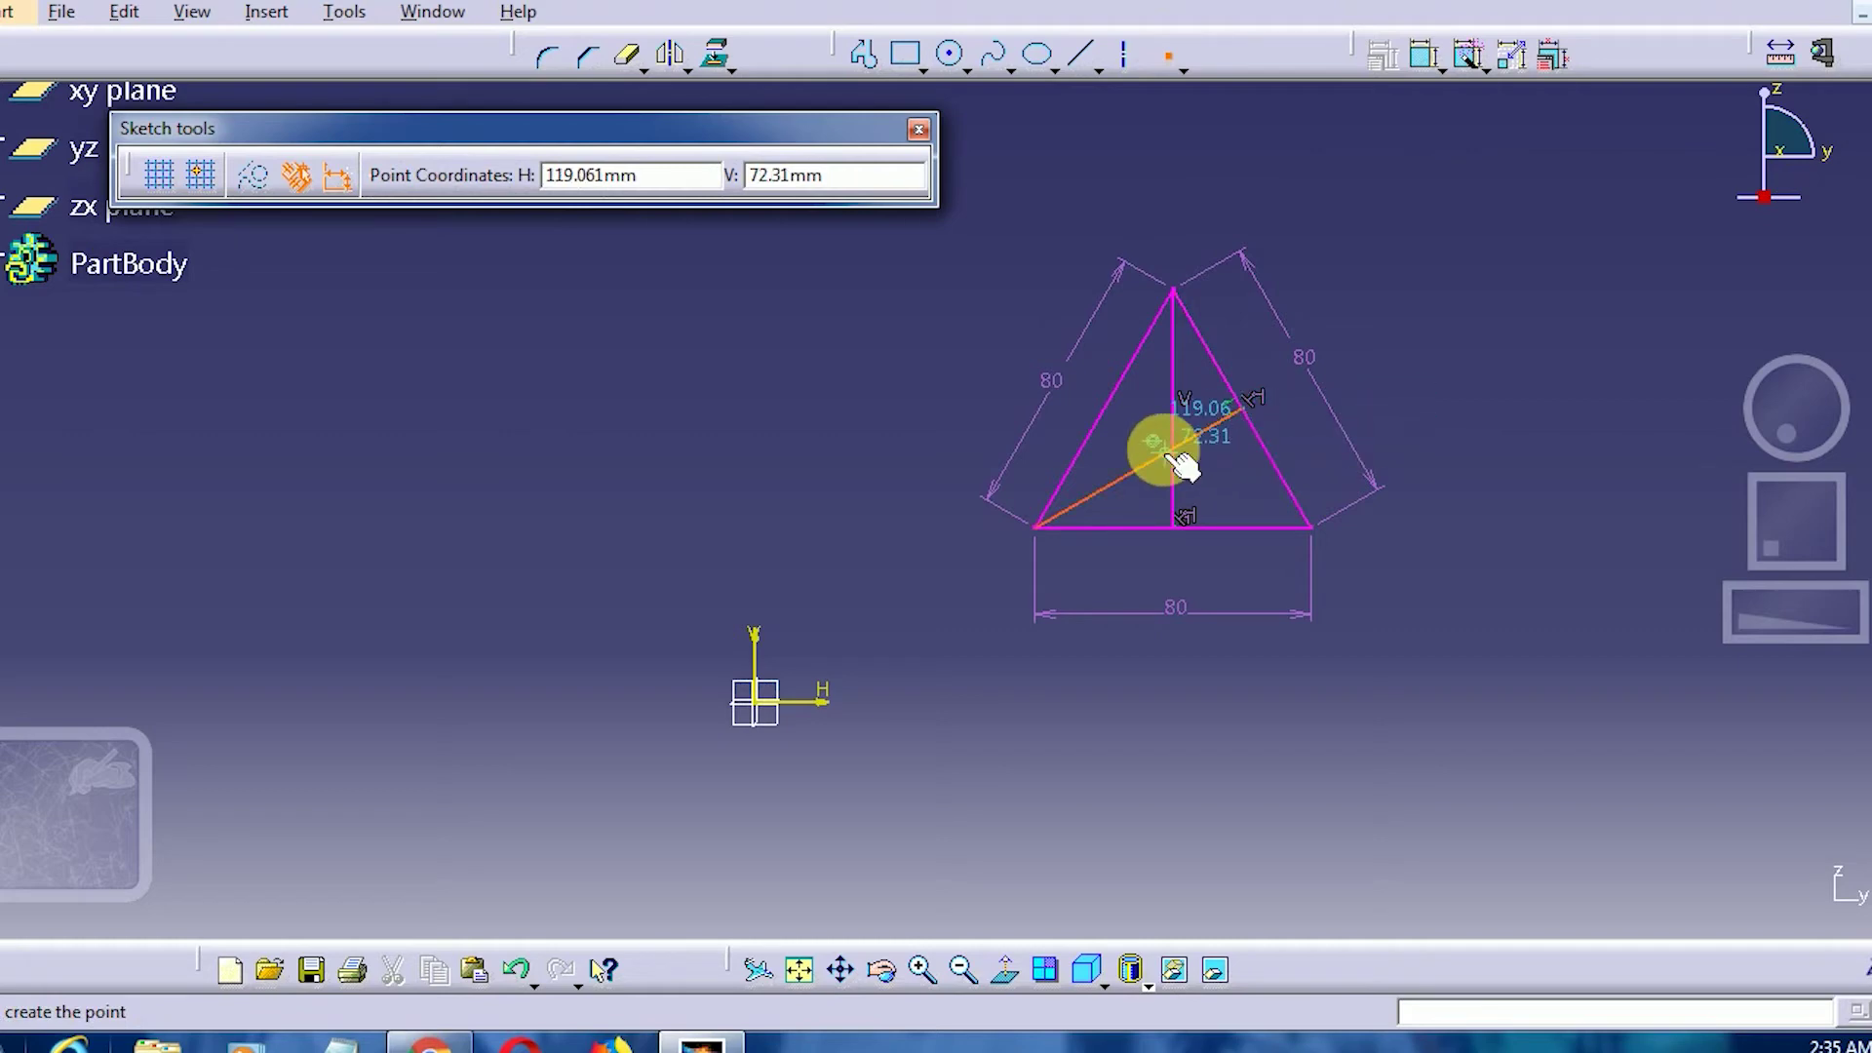
click(1178, 446)
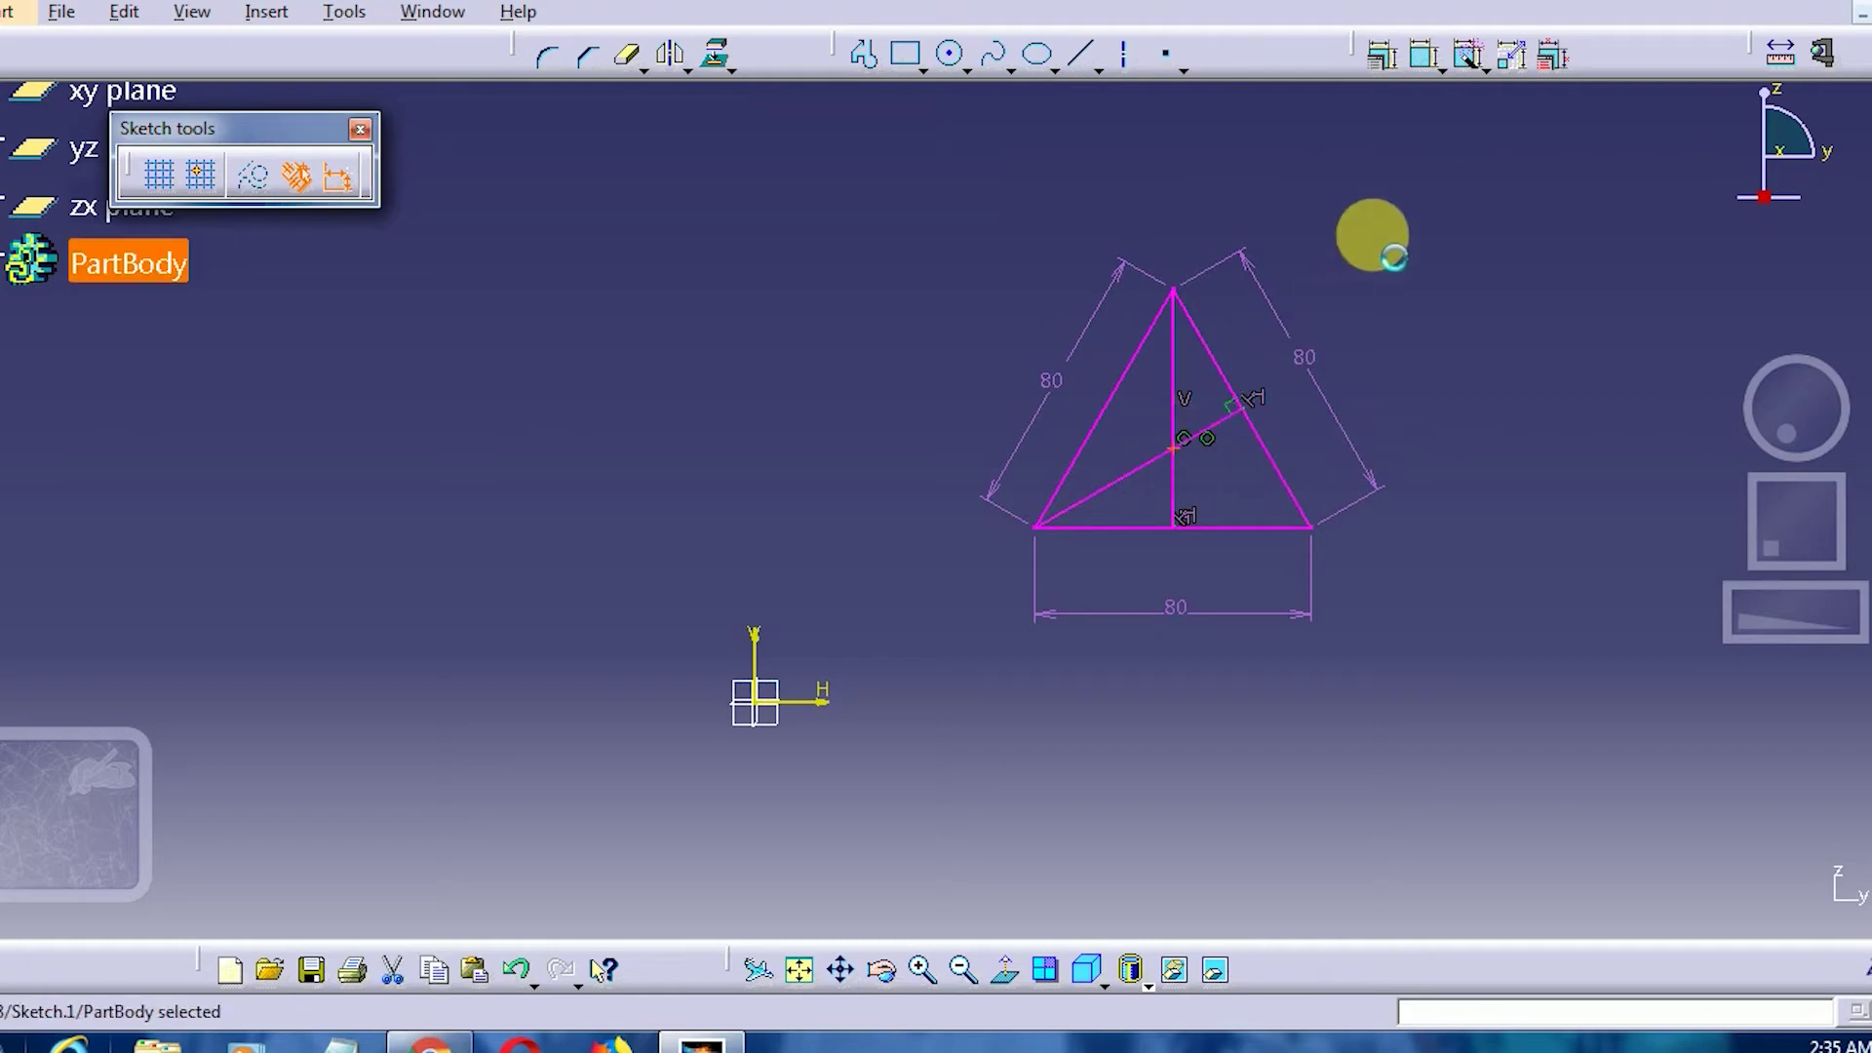
- Delete the vertical and slanted median lines, keeping the centre point
right_click(1175, 383)
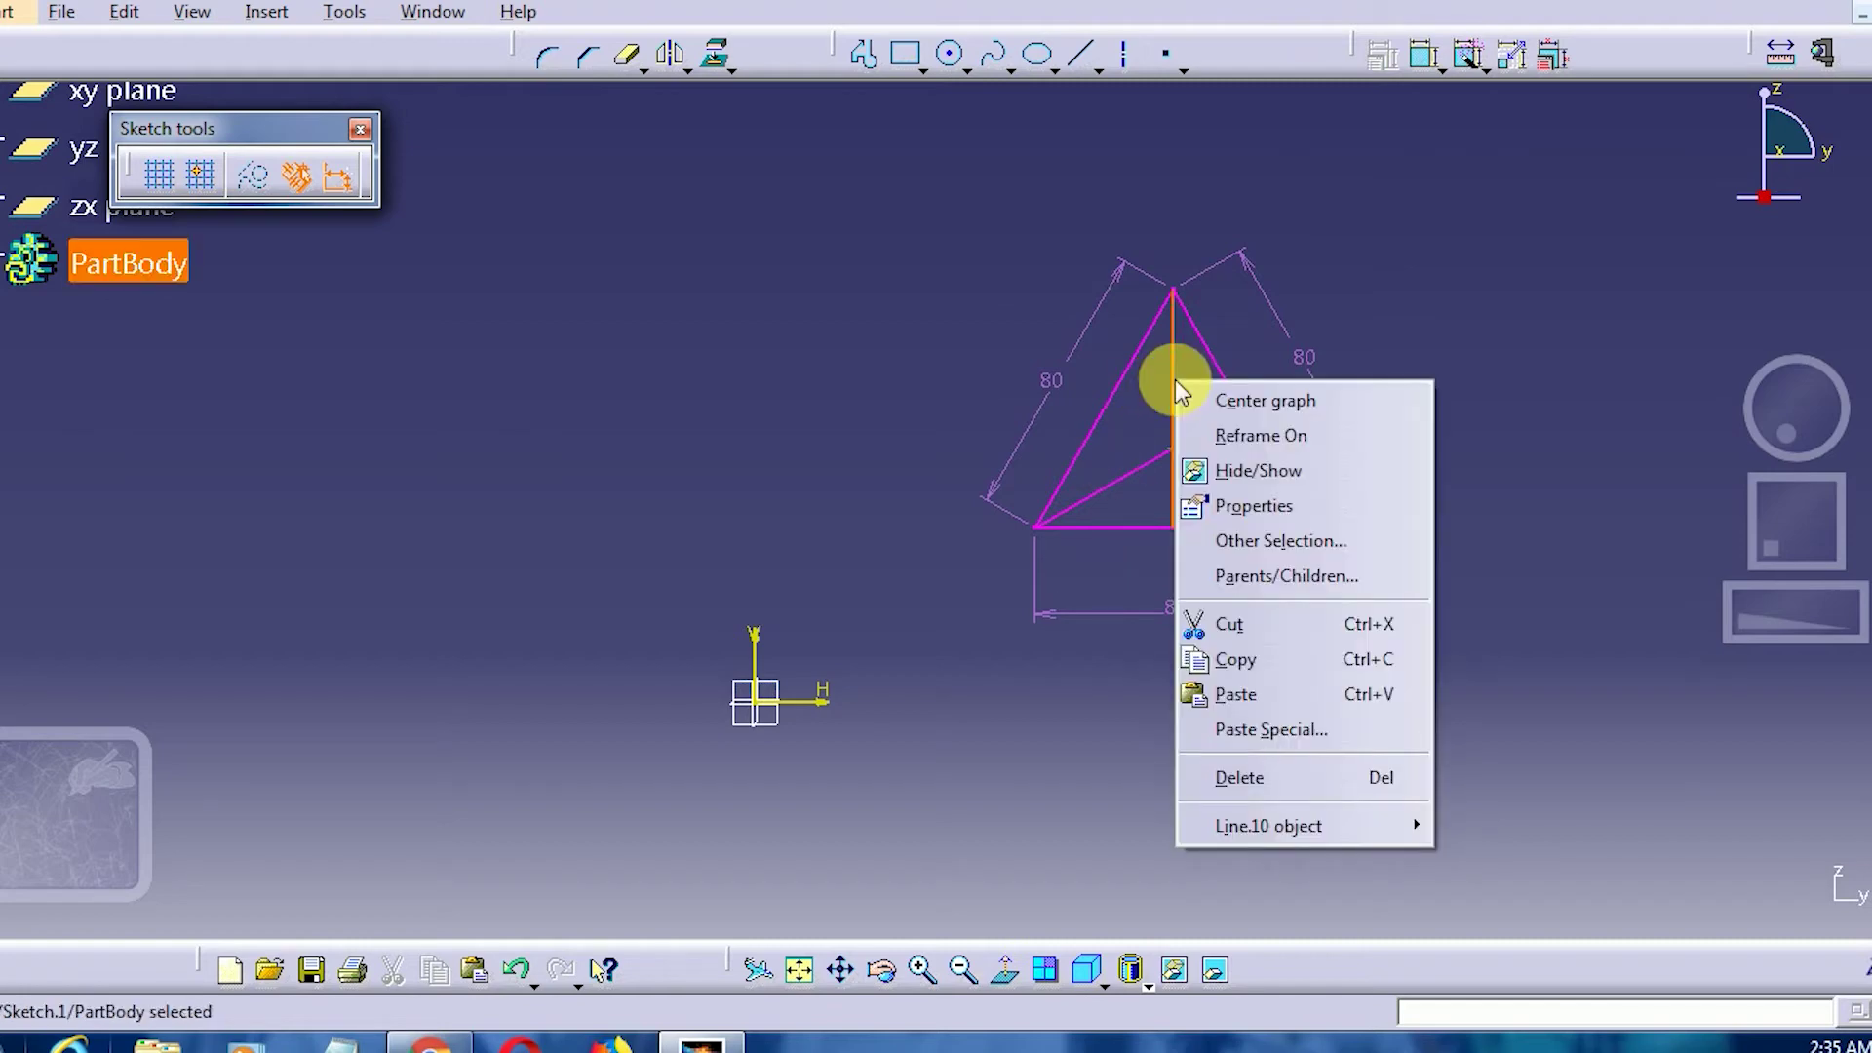
click(1274, 780)
right_click(1213, 430)
click(1287, 828)
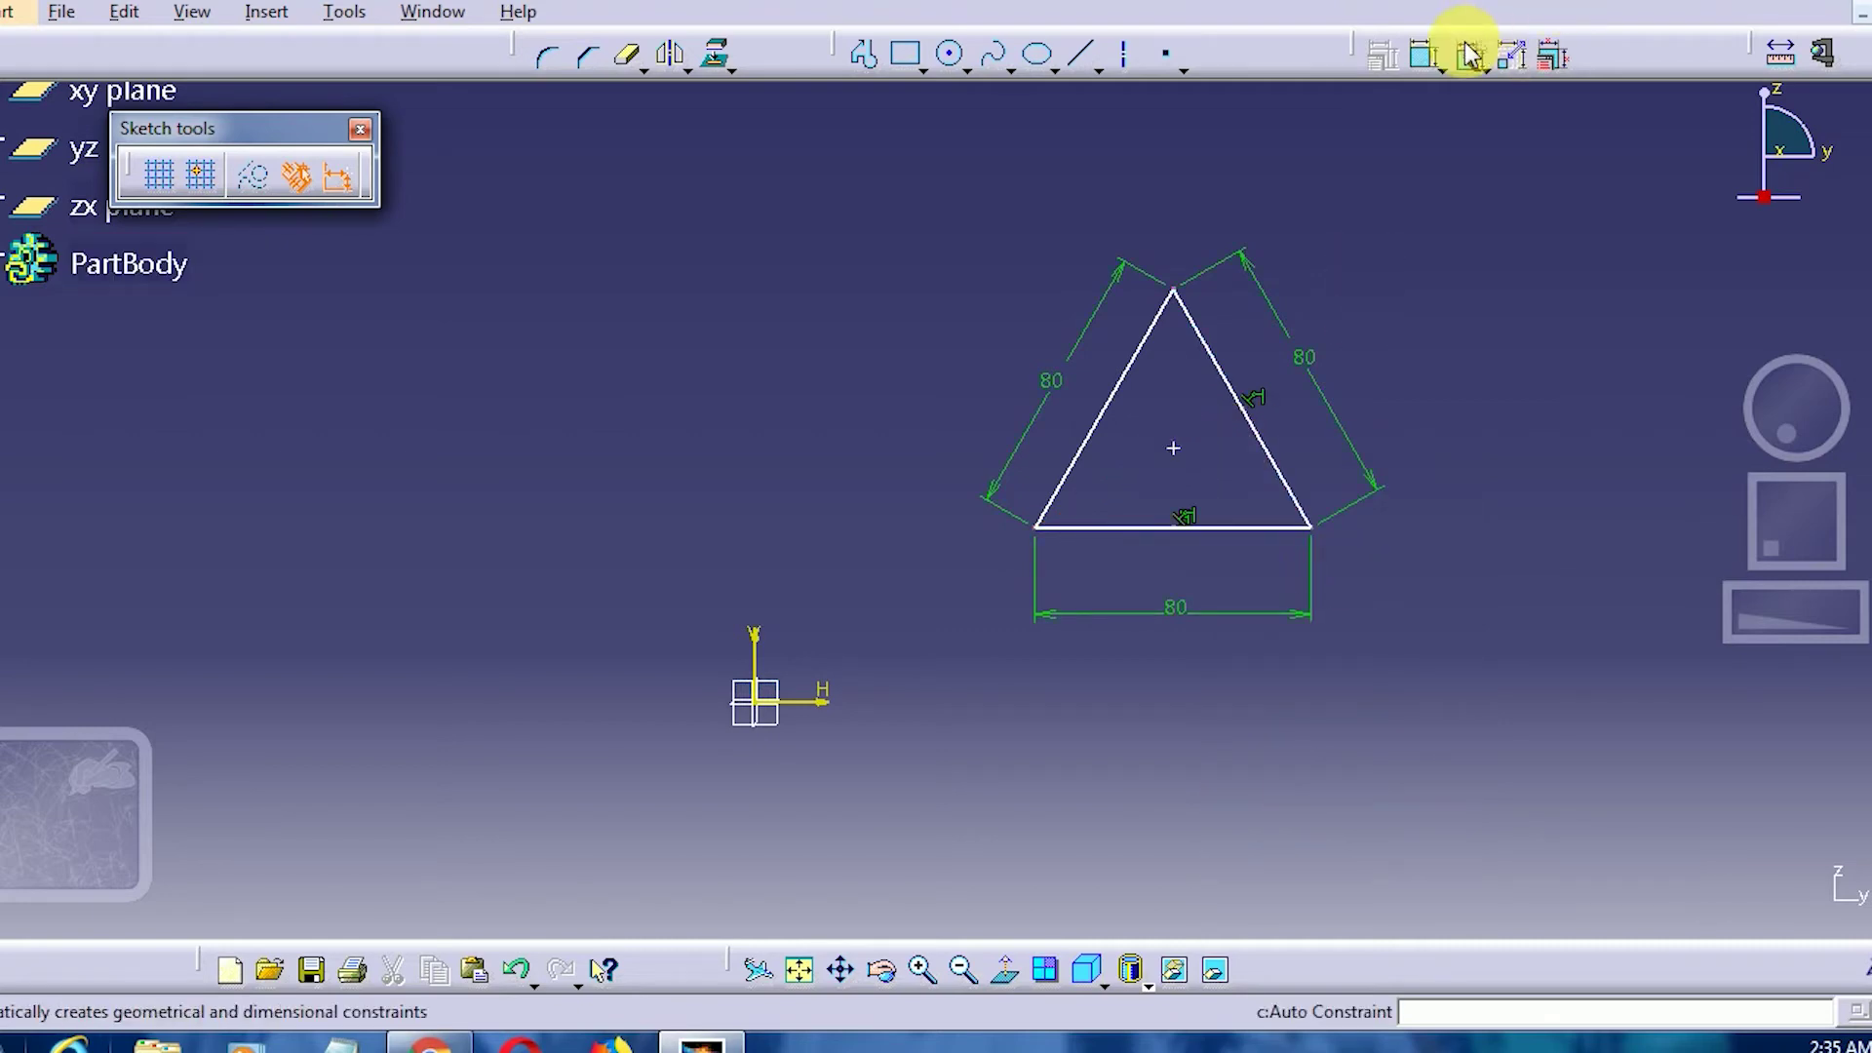
- Dimension the distance from the triangle's base to the centre point
click(1426, 61)
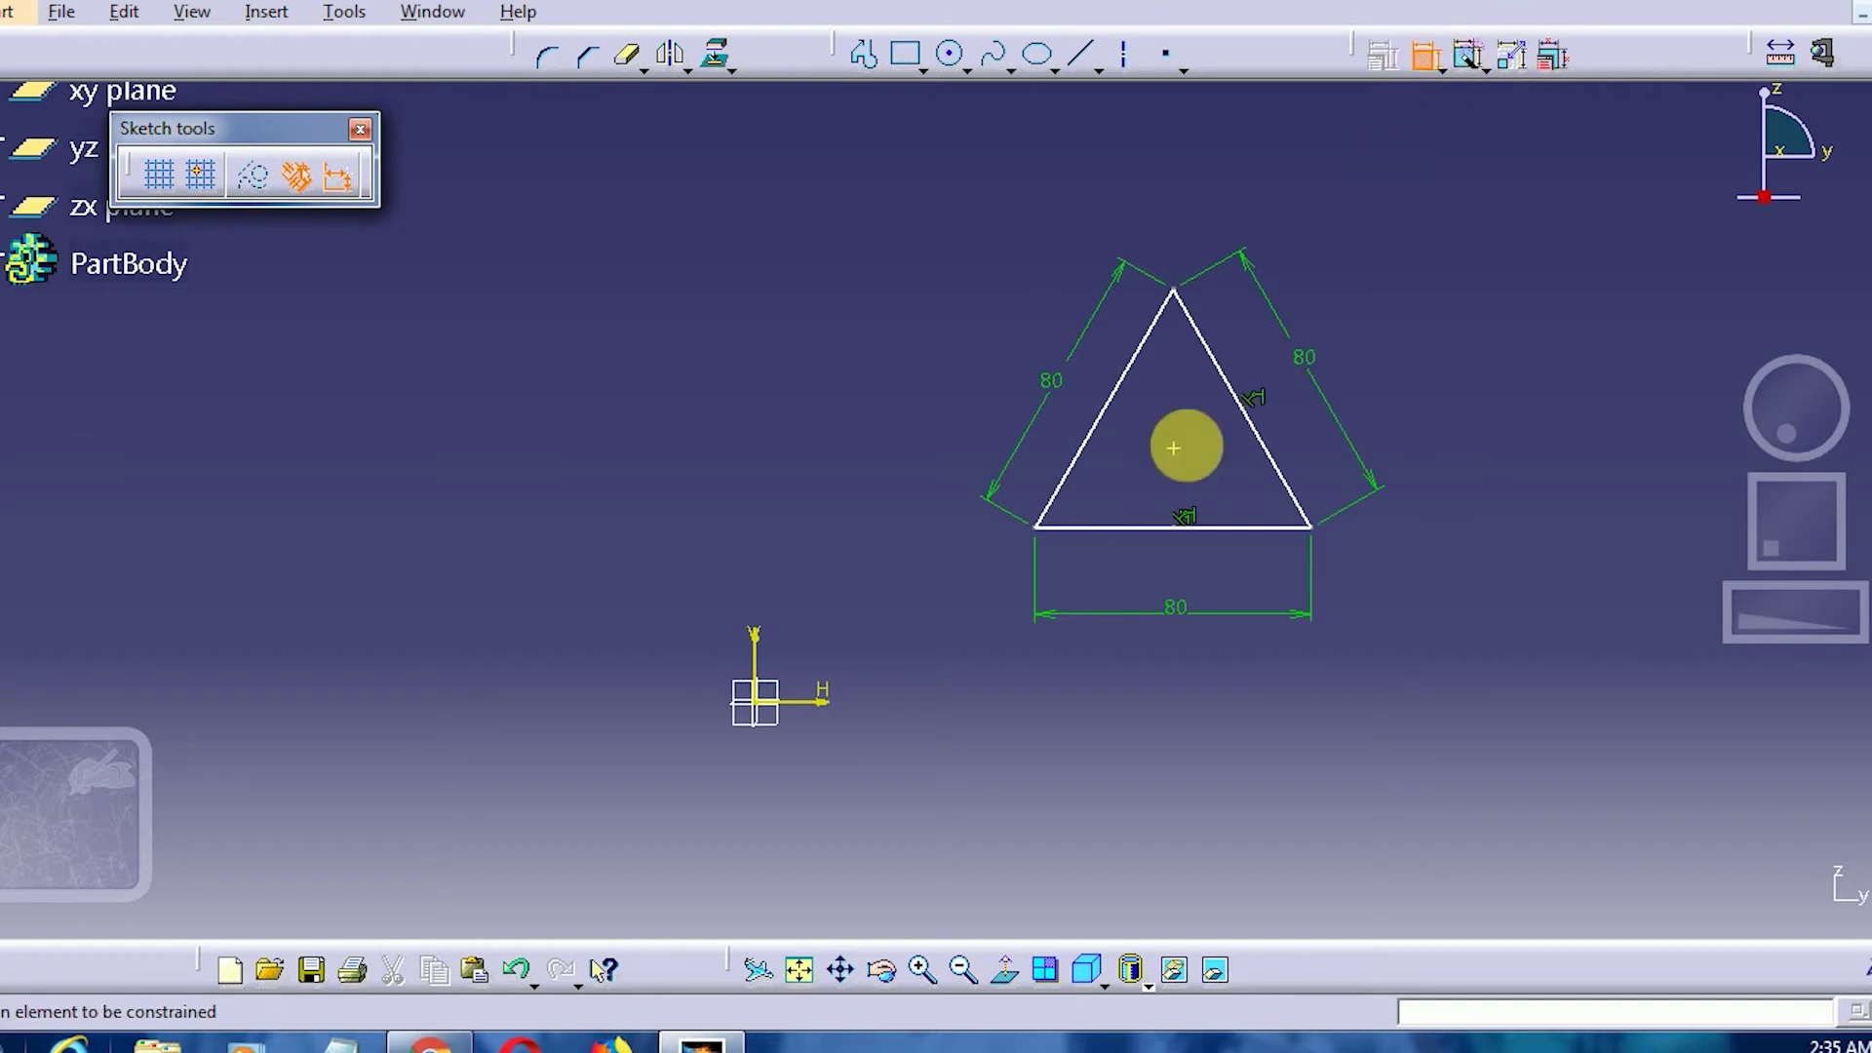
click(1196, 528)
click(1173, 449)
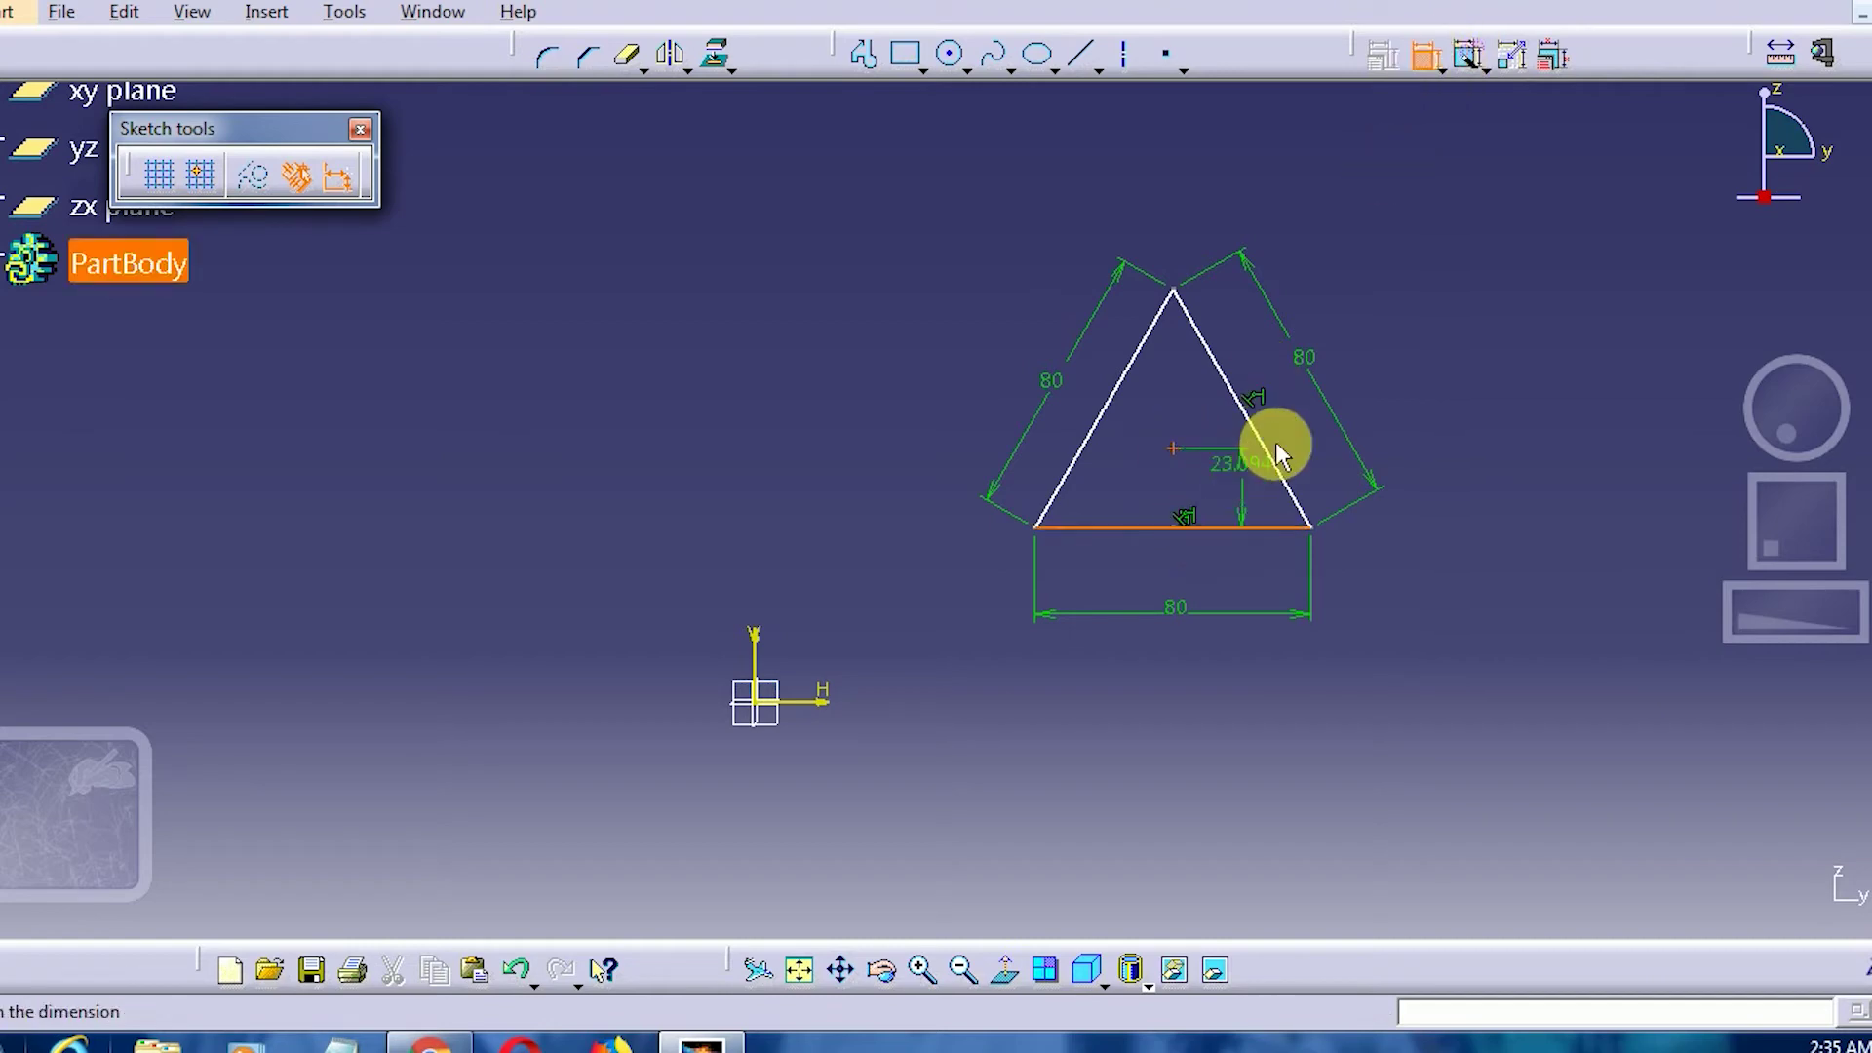
click(1456, 396)
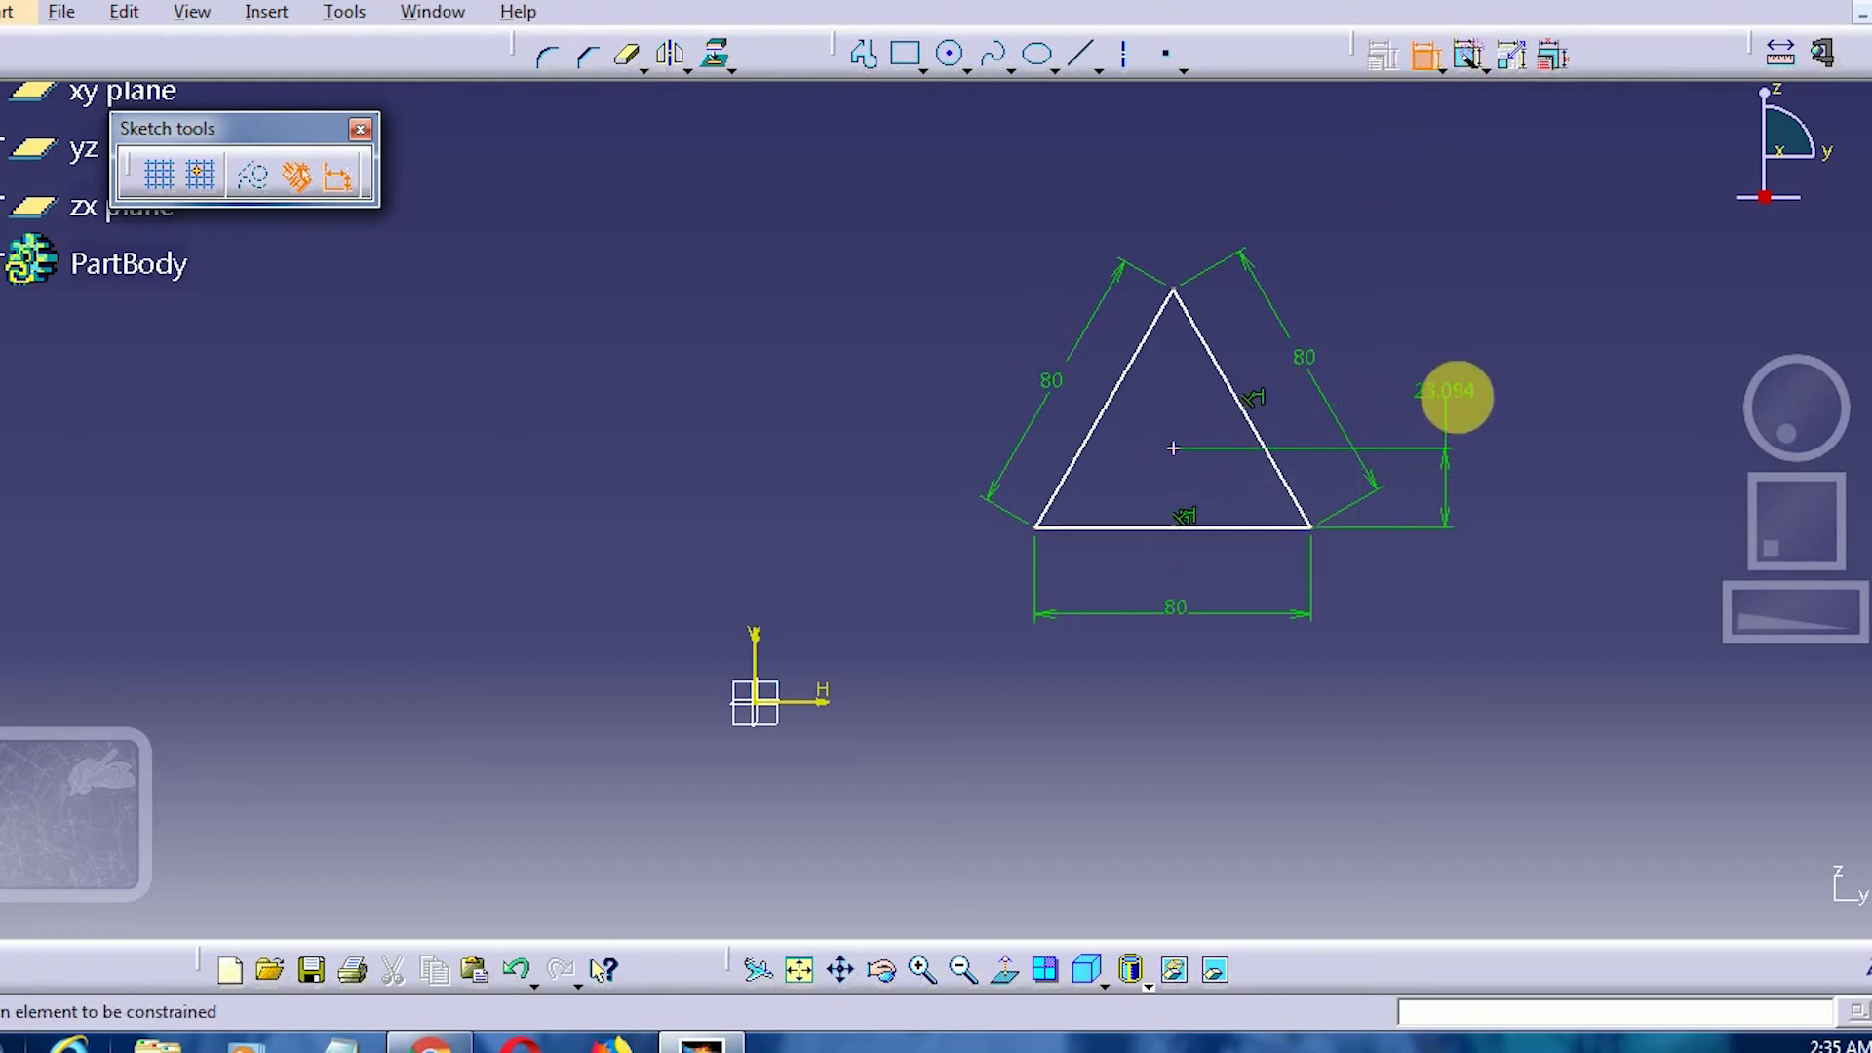
click(1432, 60)
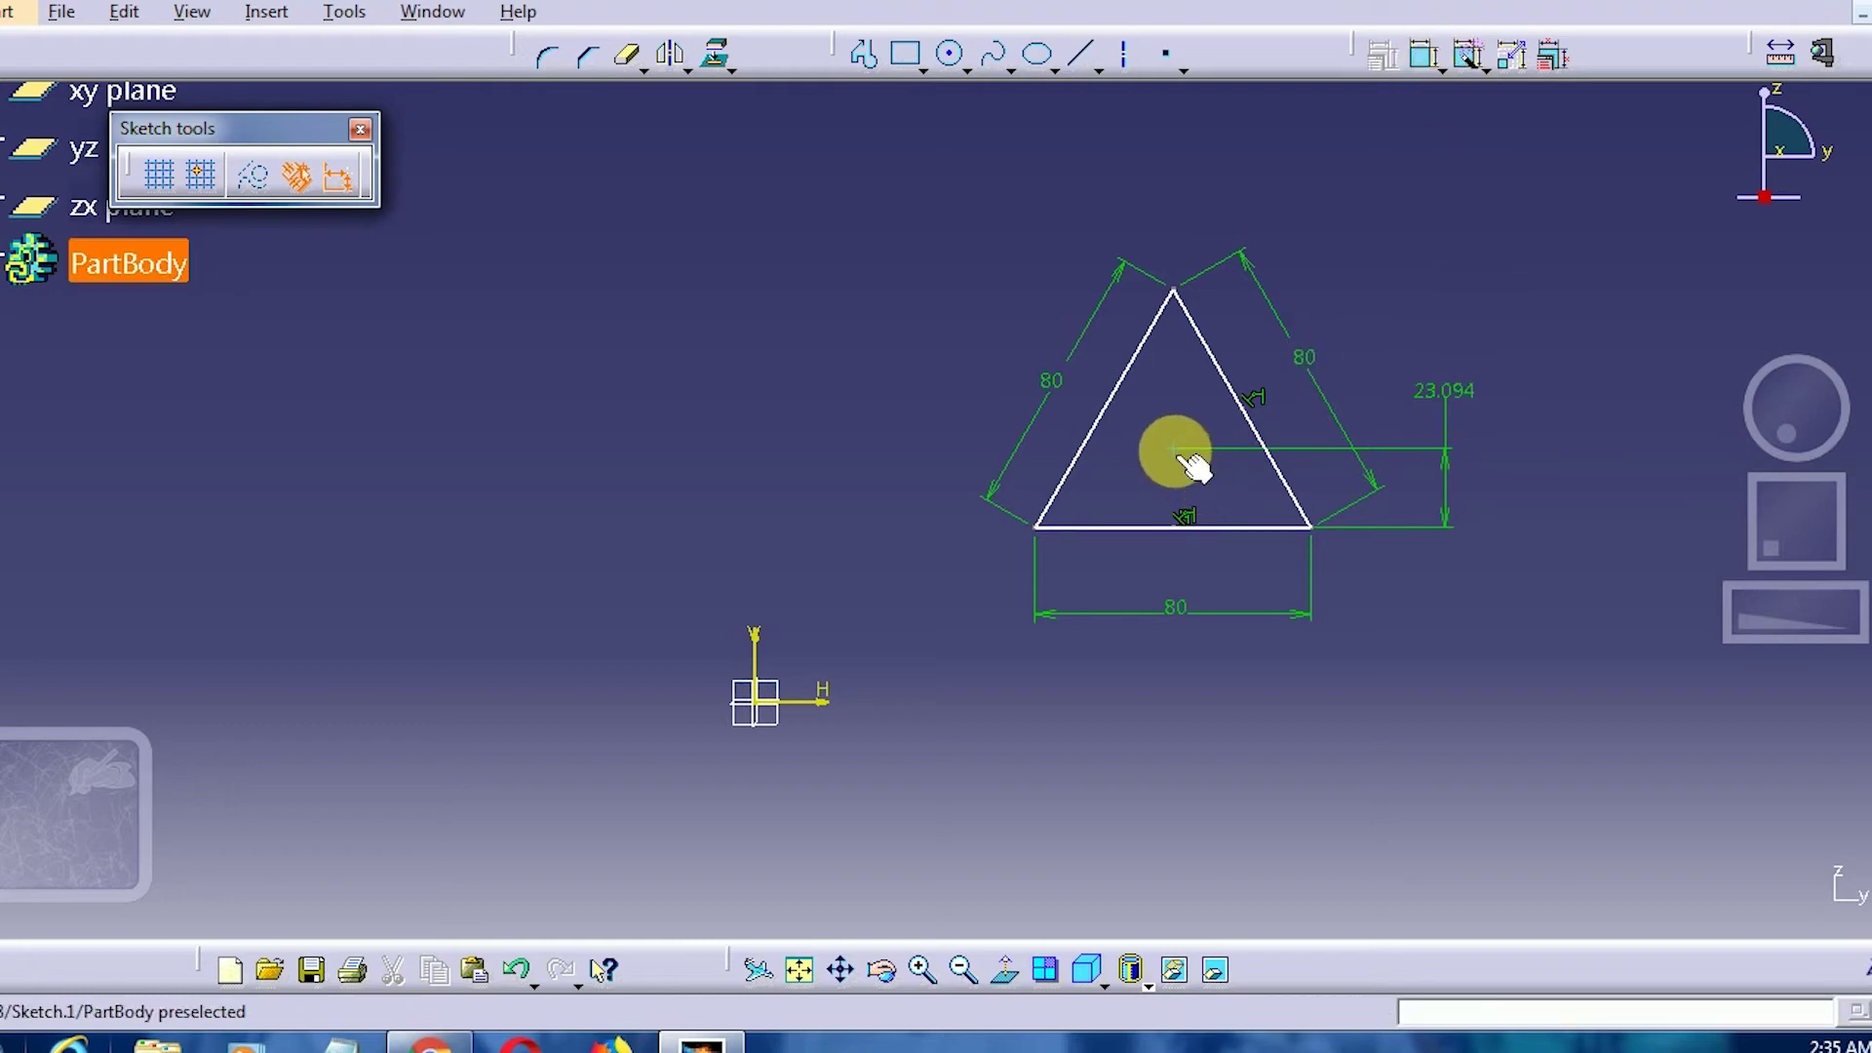
- Undo an accidental move and dimension the centre point 23.094 from the right side
mouse_move(1128, 499)
mouse_down()
mouse_move(1063, 500)
mouse_move(1194, 506)
mouse_up()
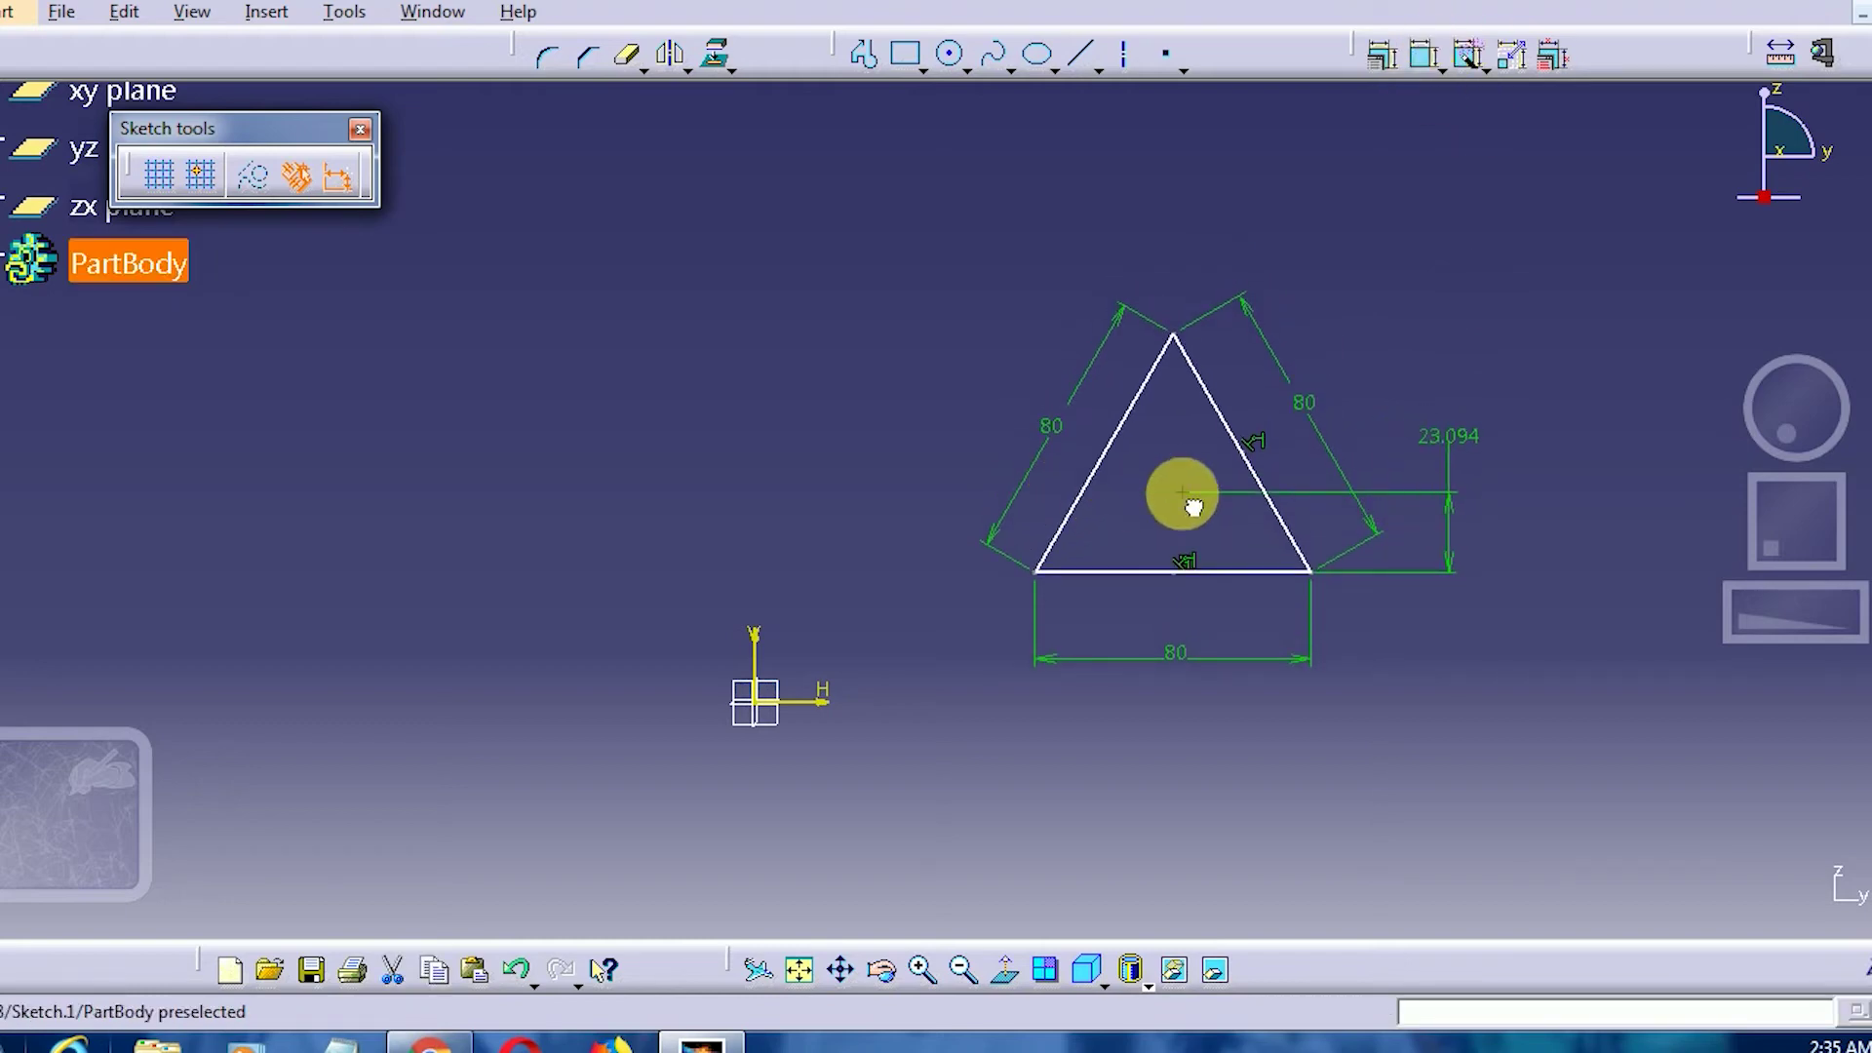
key(ctrl+z)
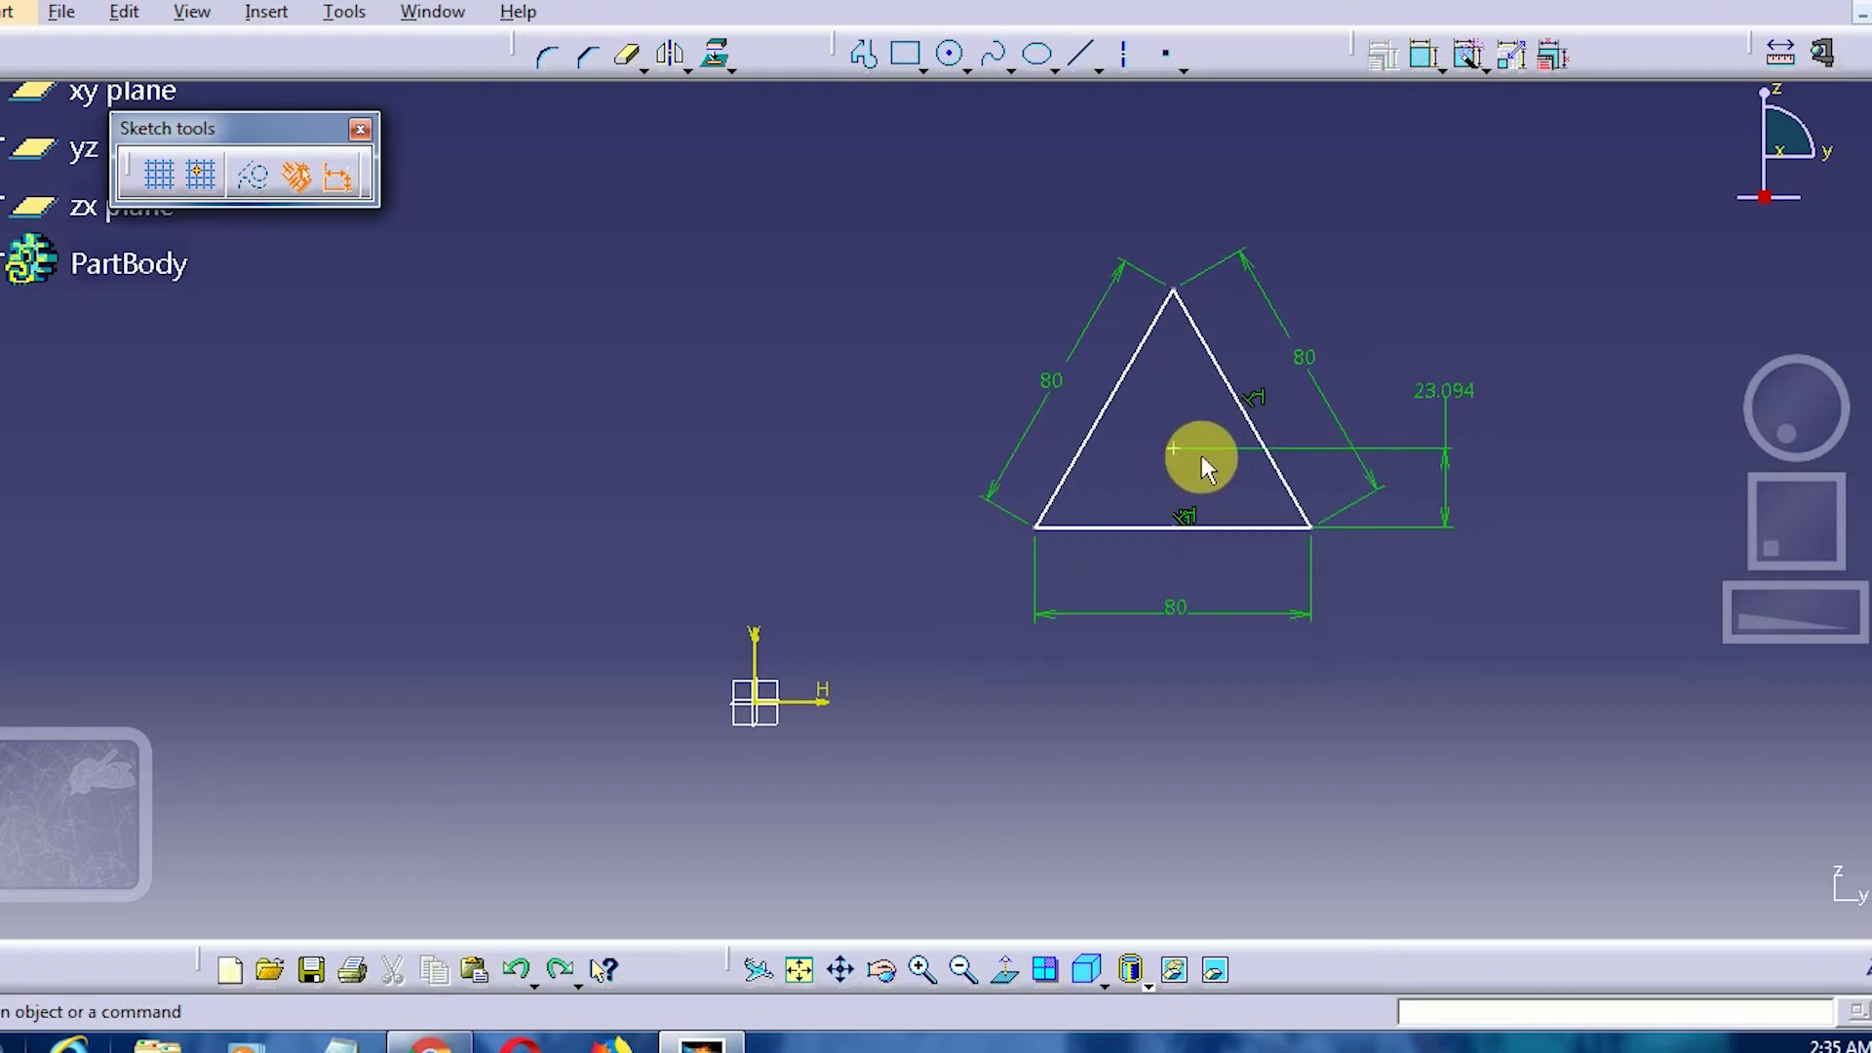
click(1425, 58)
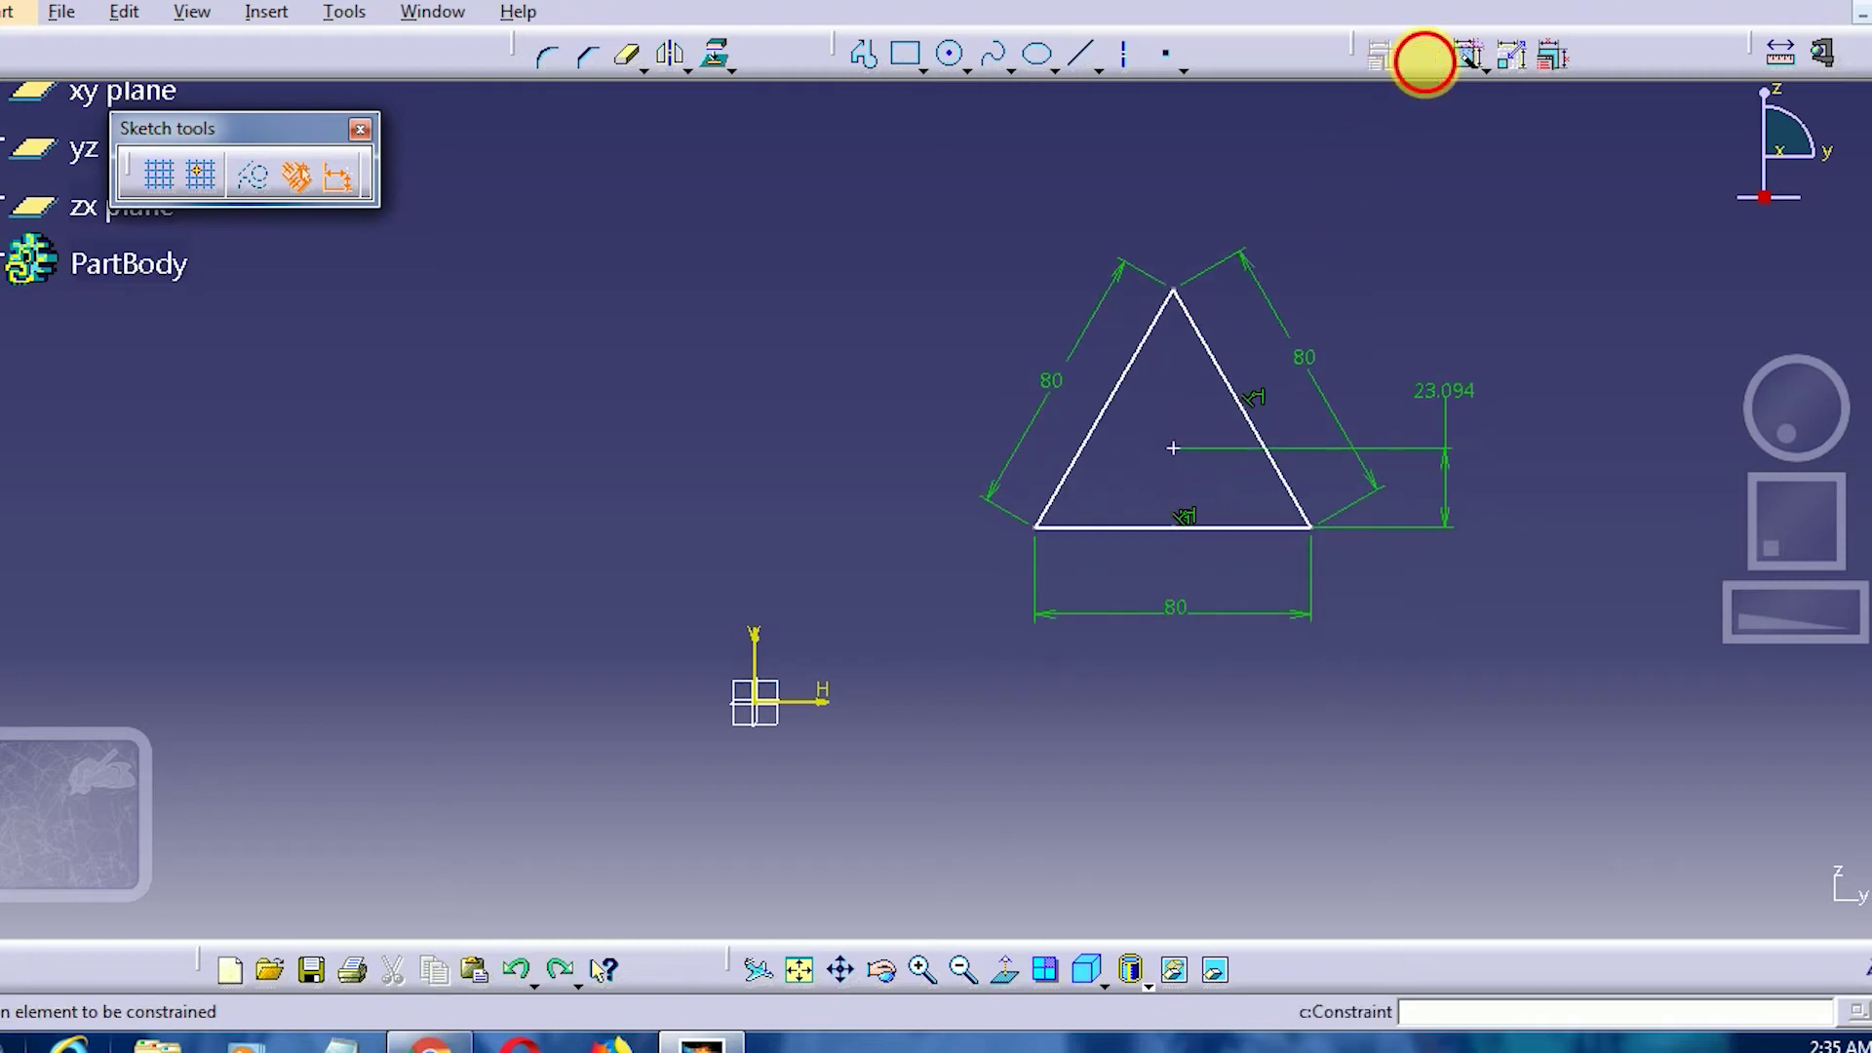
click(1174, 449)
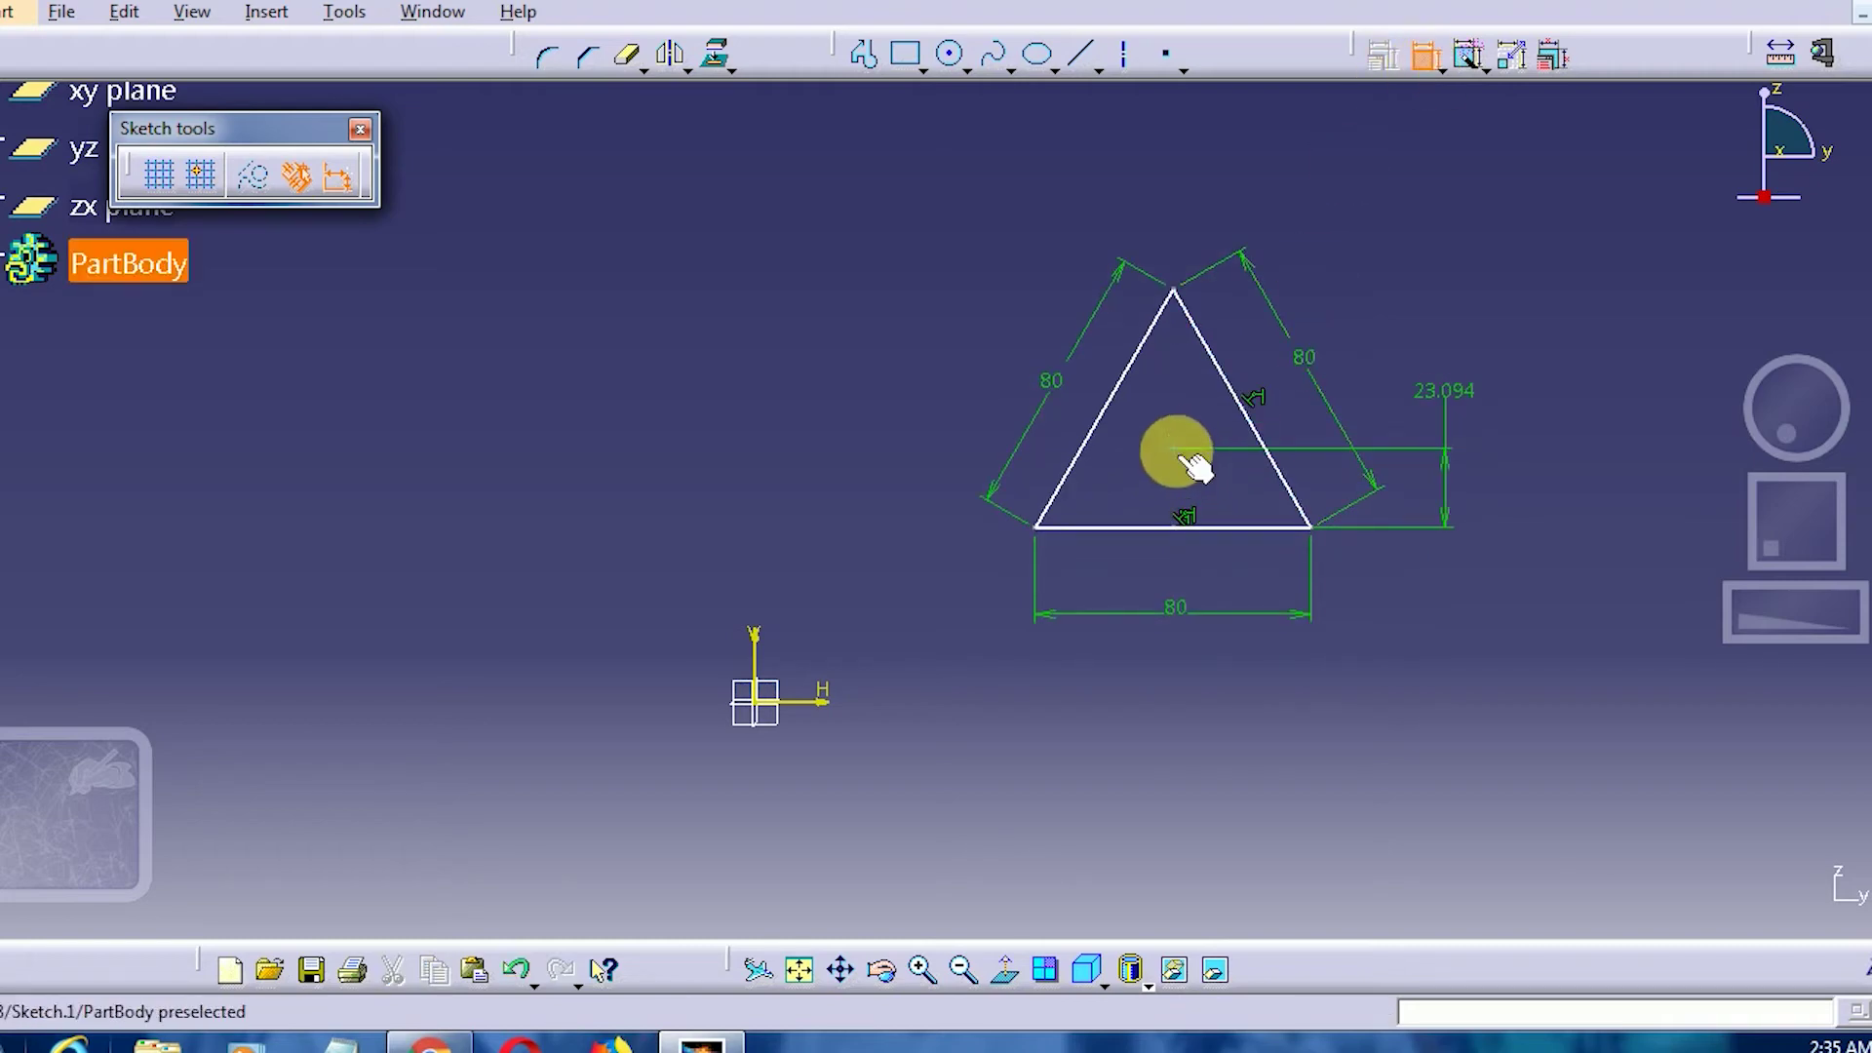
click(1234, 369)
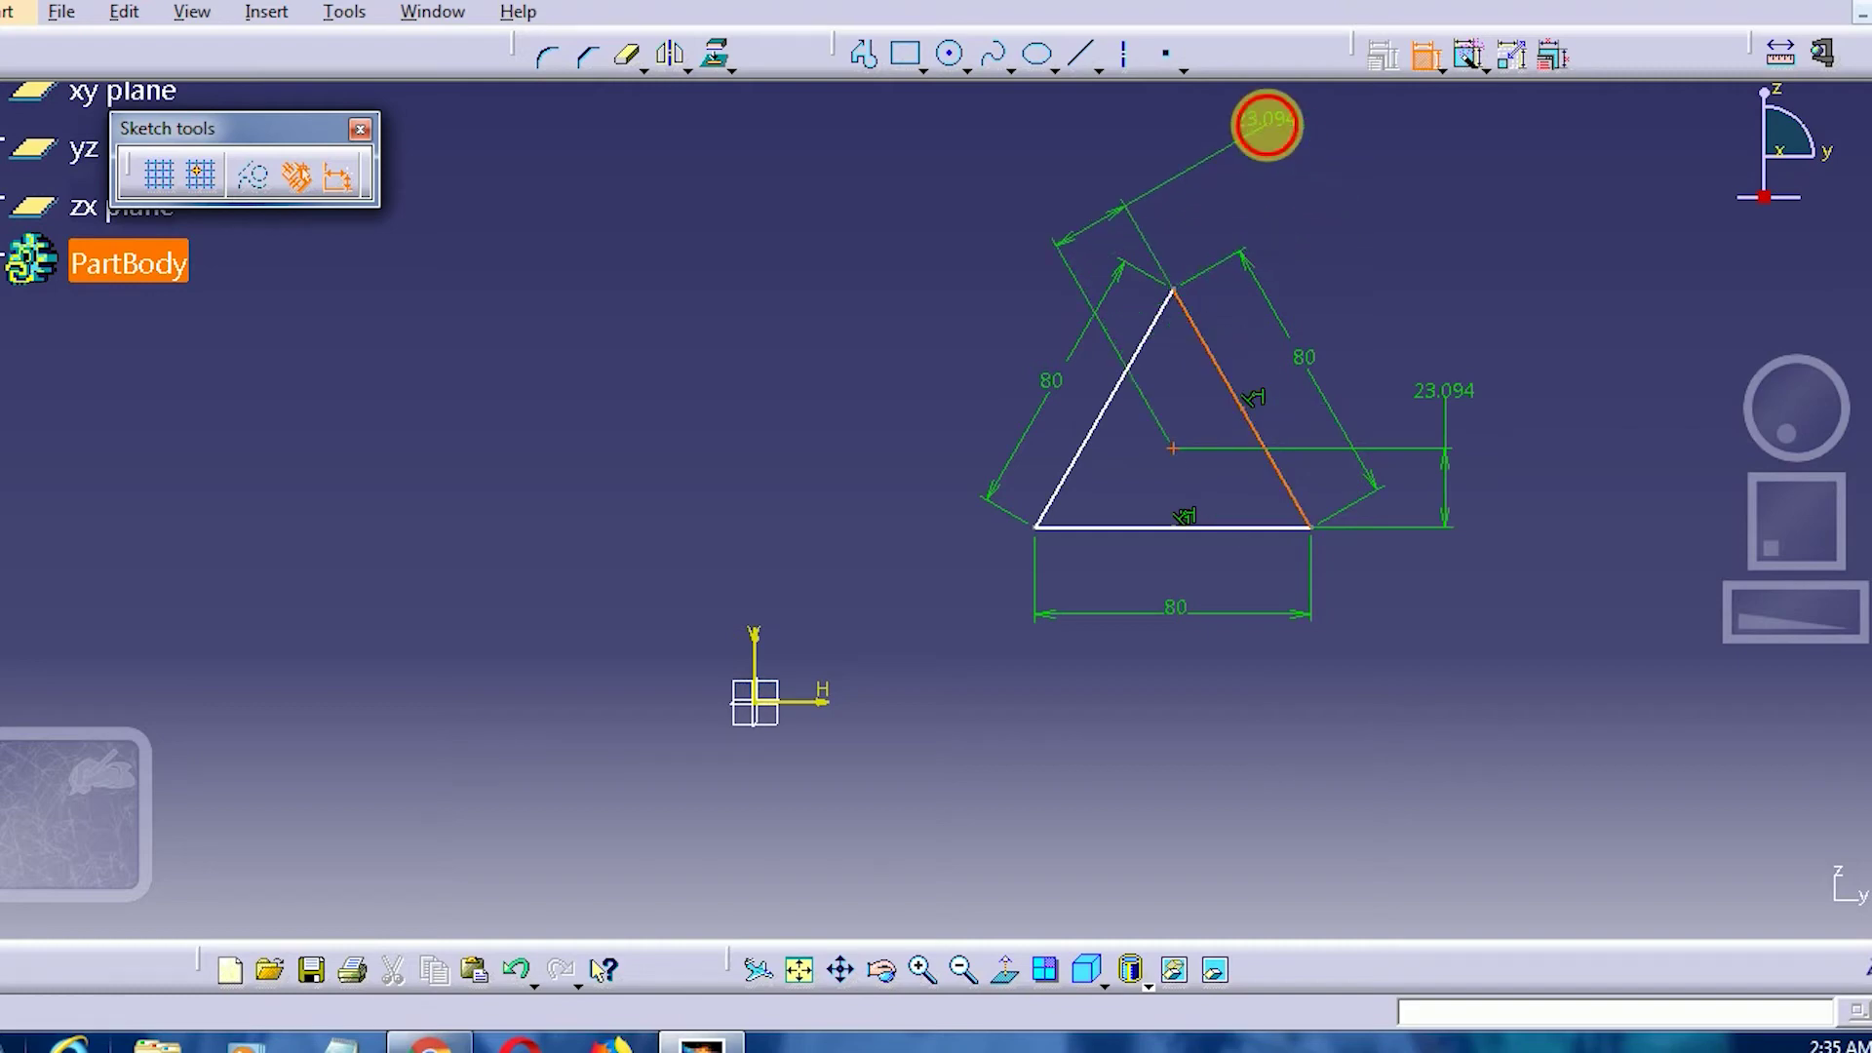
click(1264, 124)
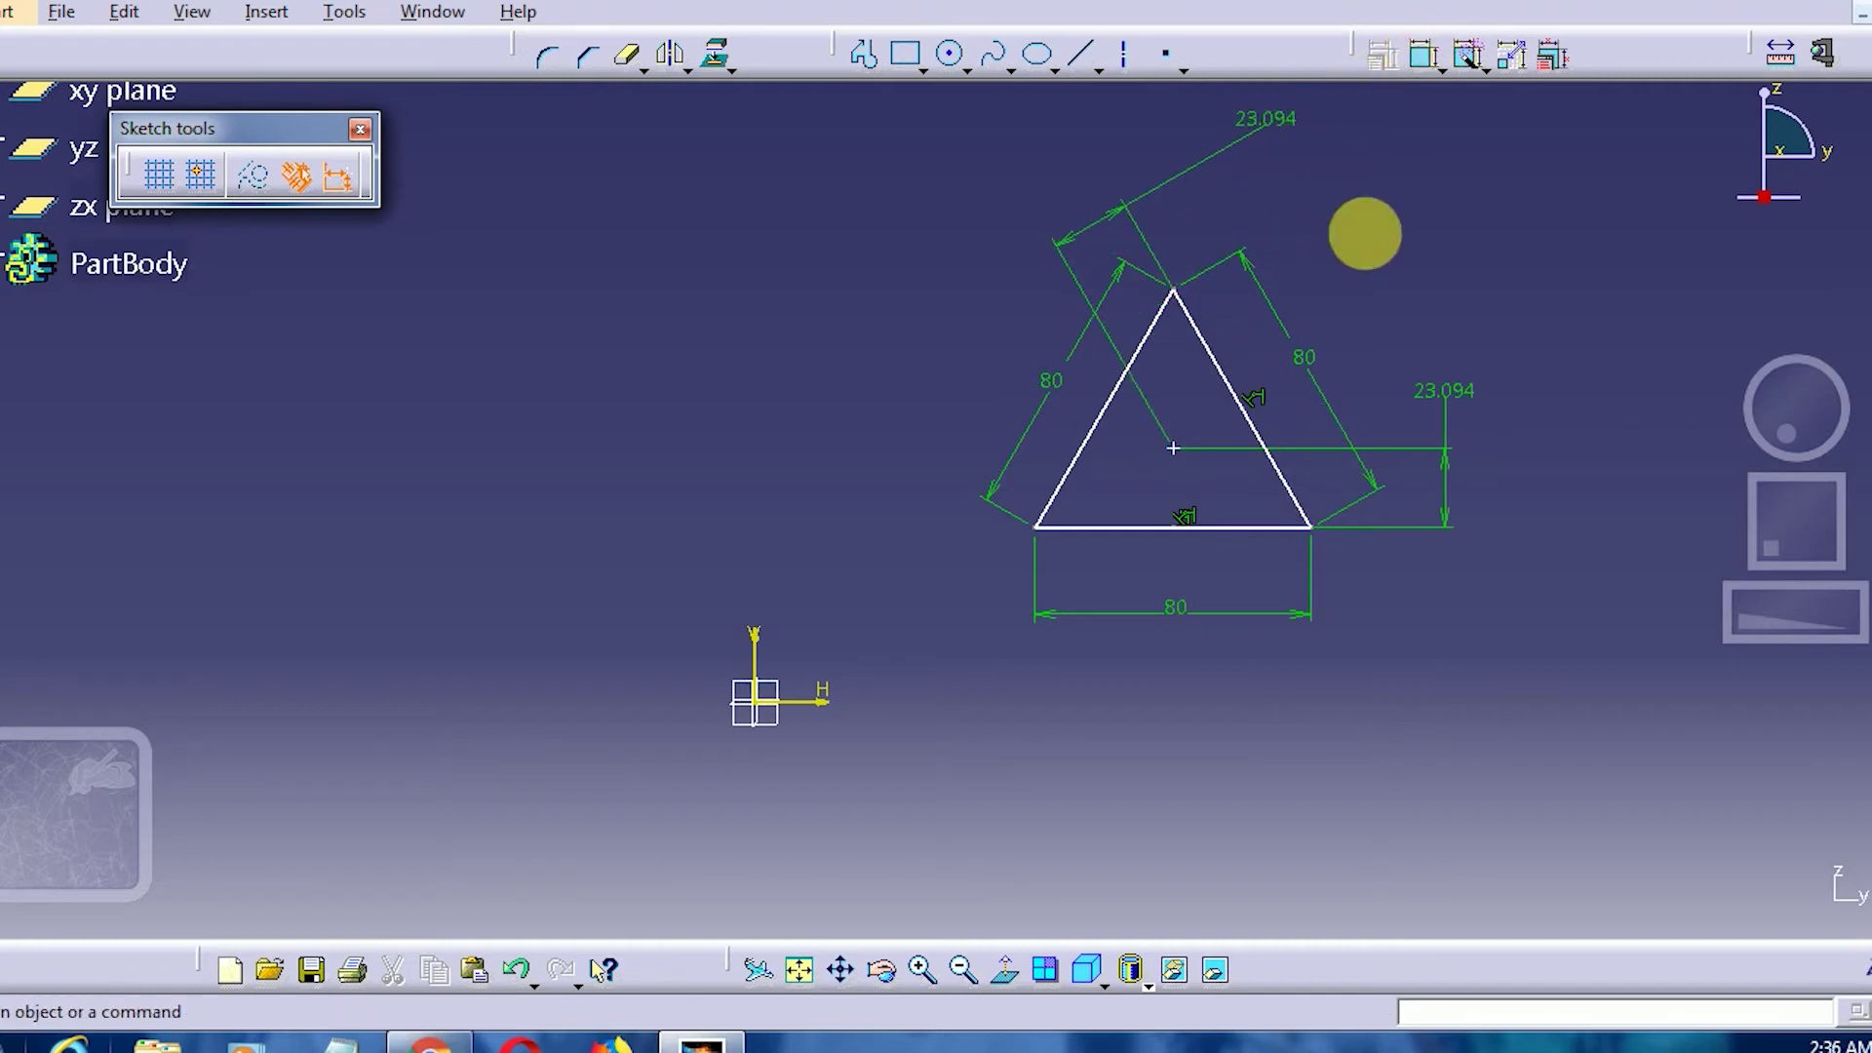
- Reposition the triangle with its dimensions and box-select the whole sketch
click(1197, 475)
drag(1168, 491, 1188, 439)
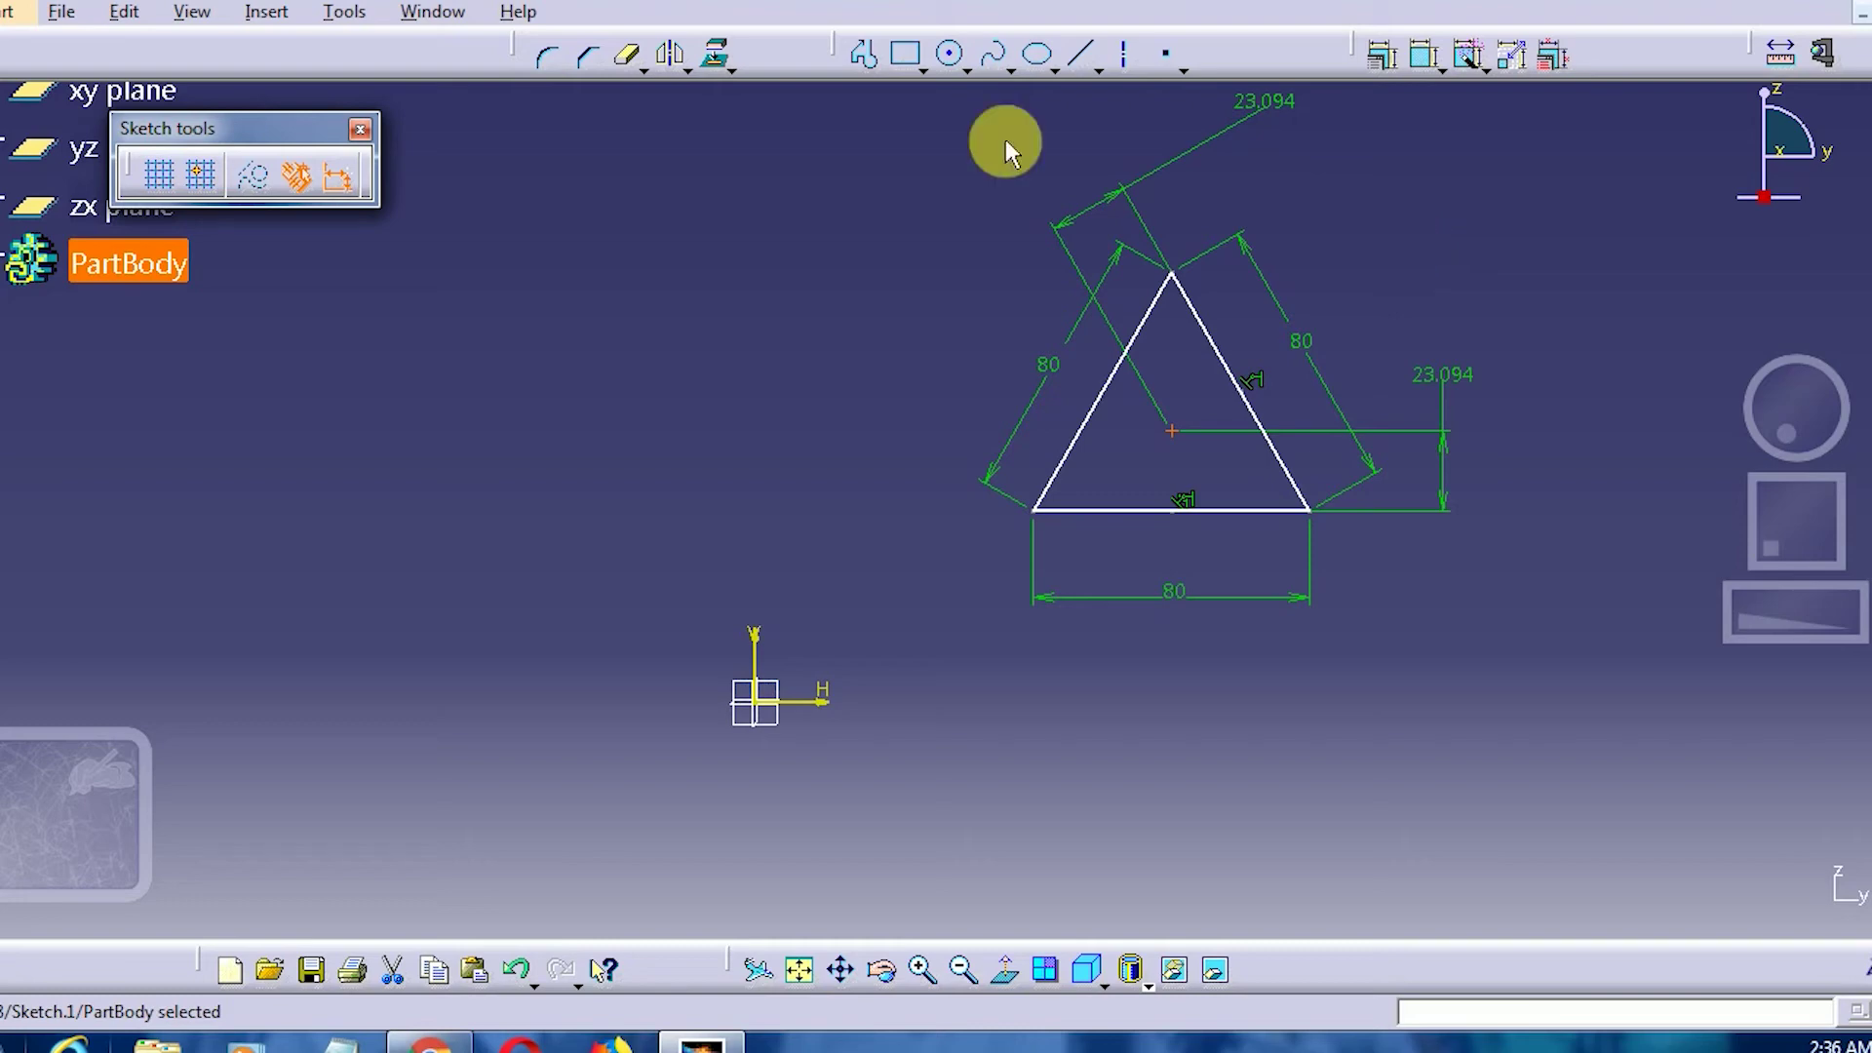
drag(811, 156, 1518, 636)
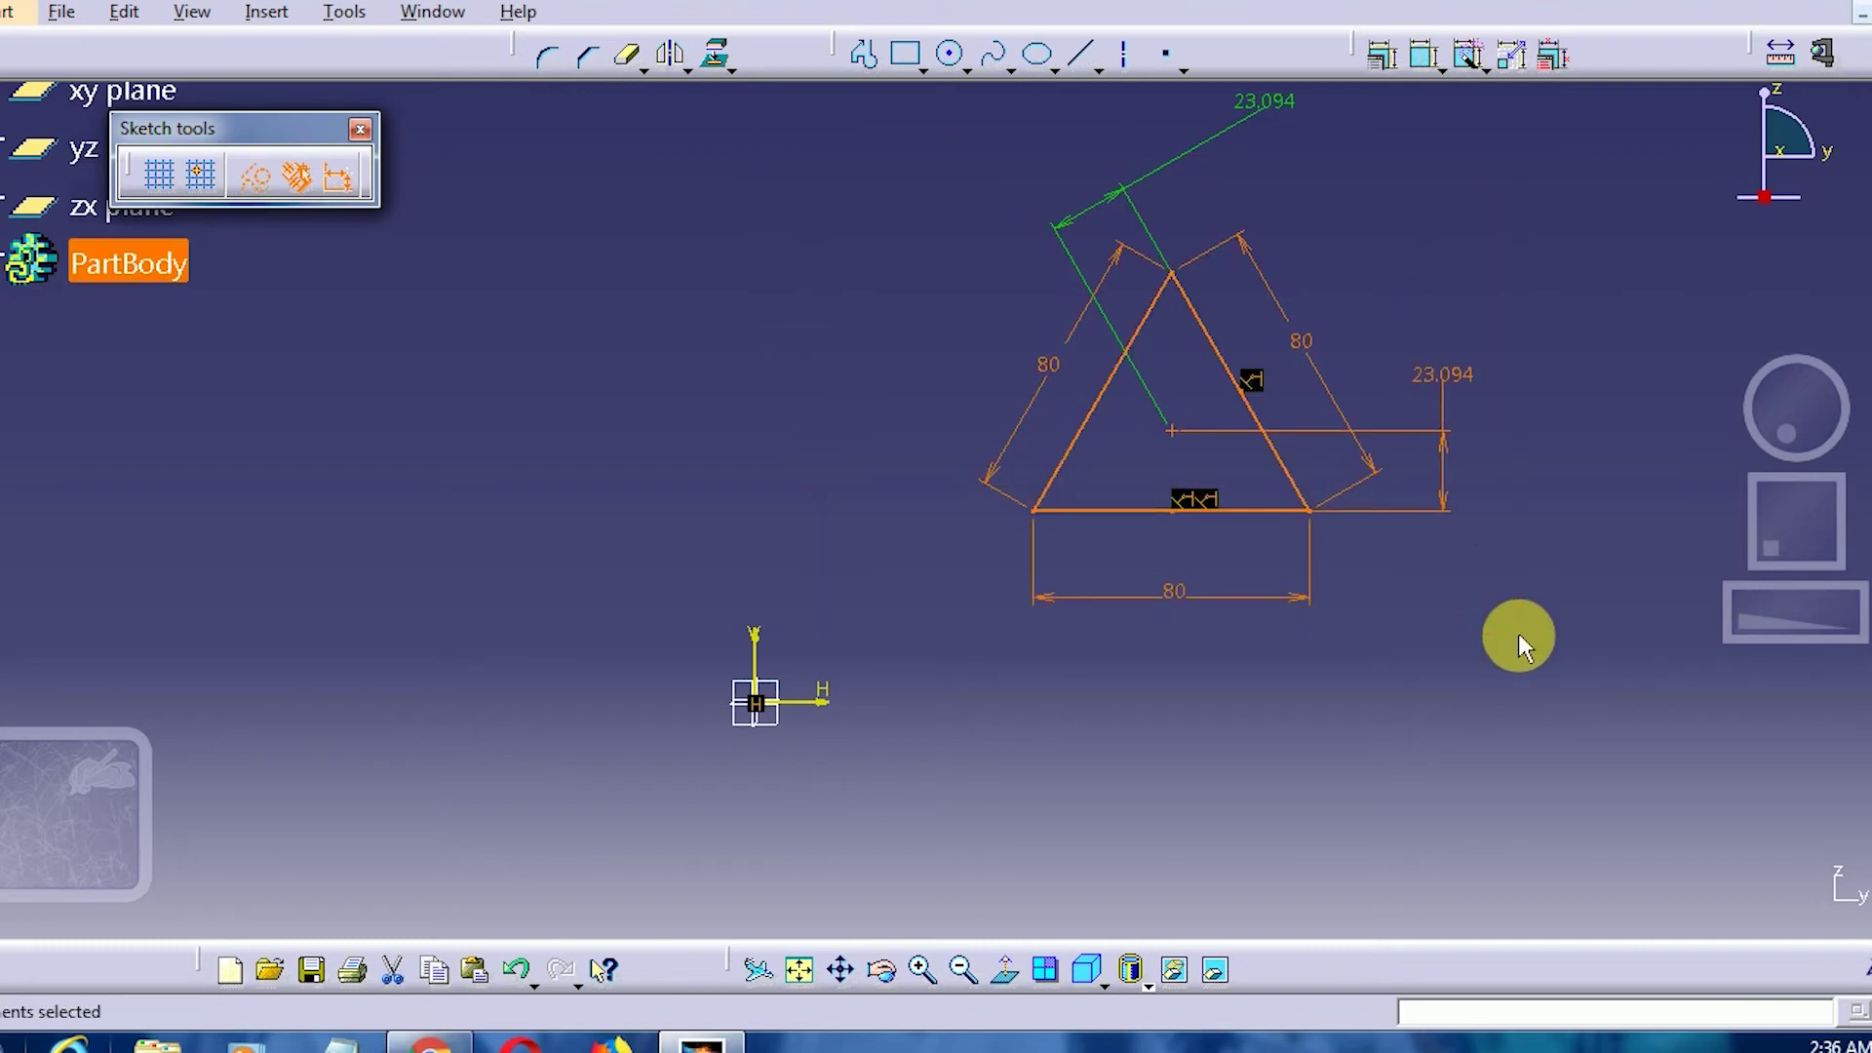
- Delete the old triangle and sketch a new closed triangle with a horizontal base
key(Delete)
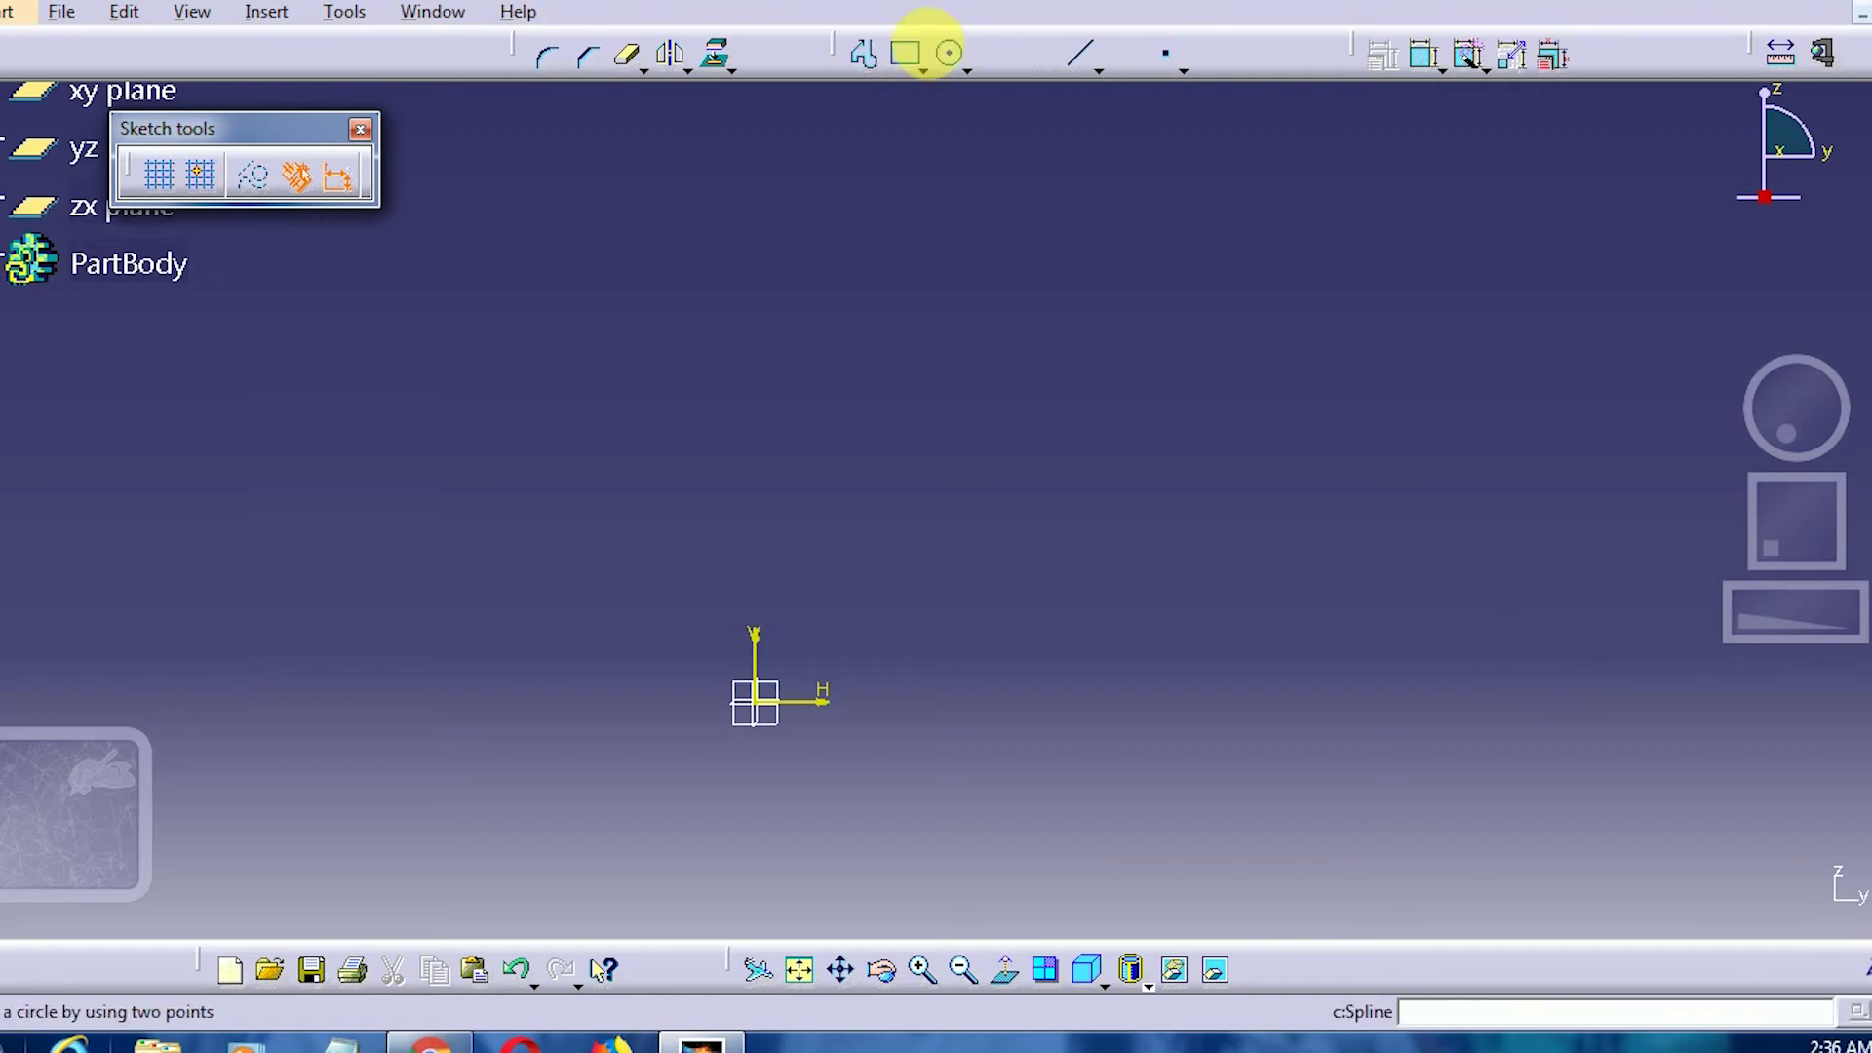
click(875, 49)
click(1180, 312)
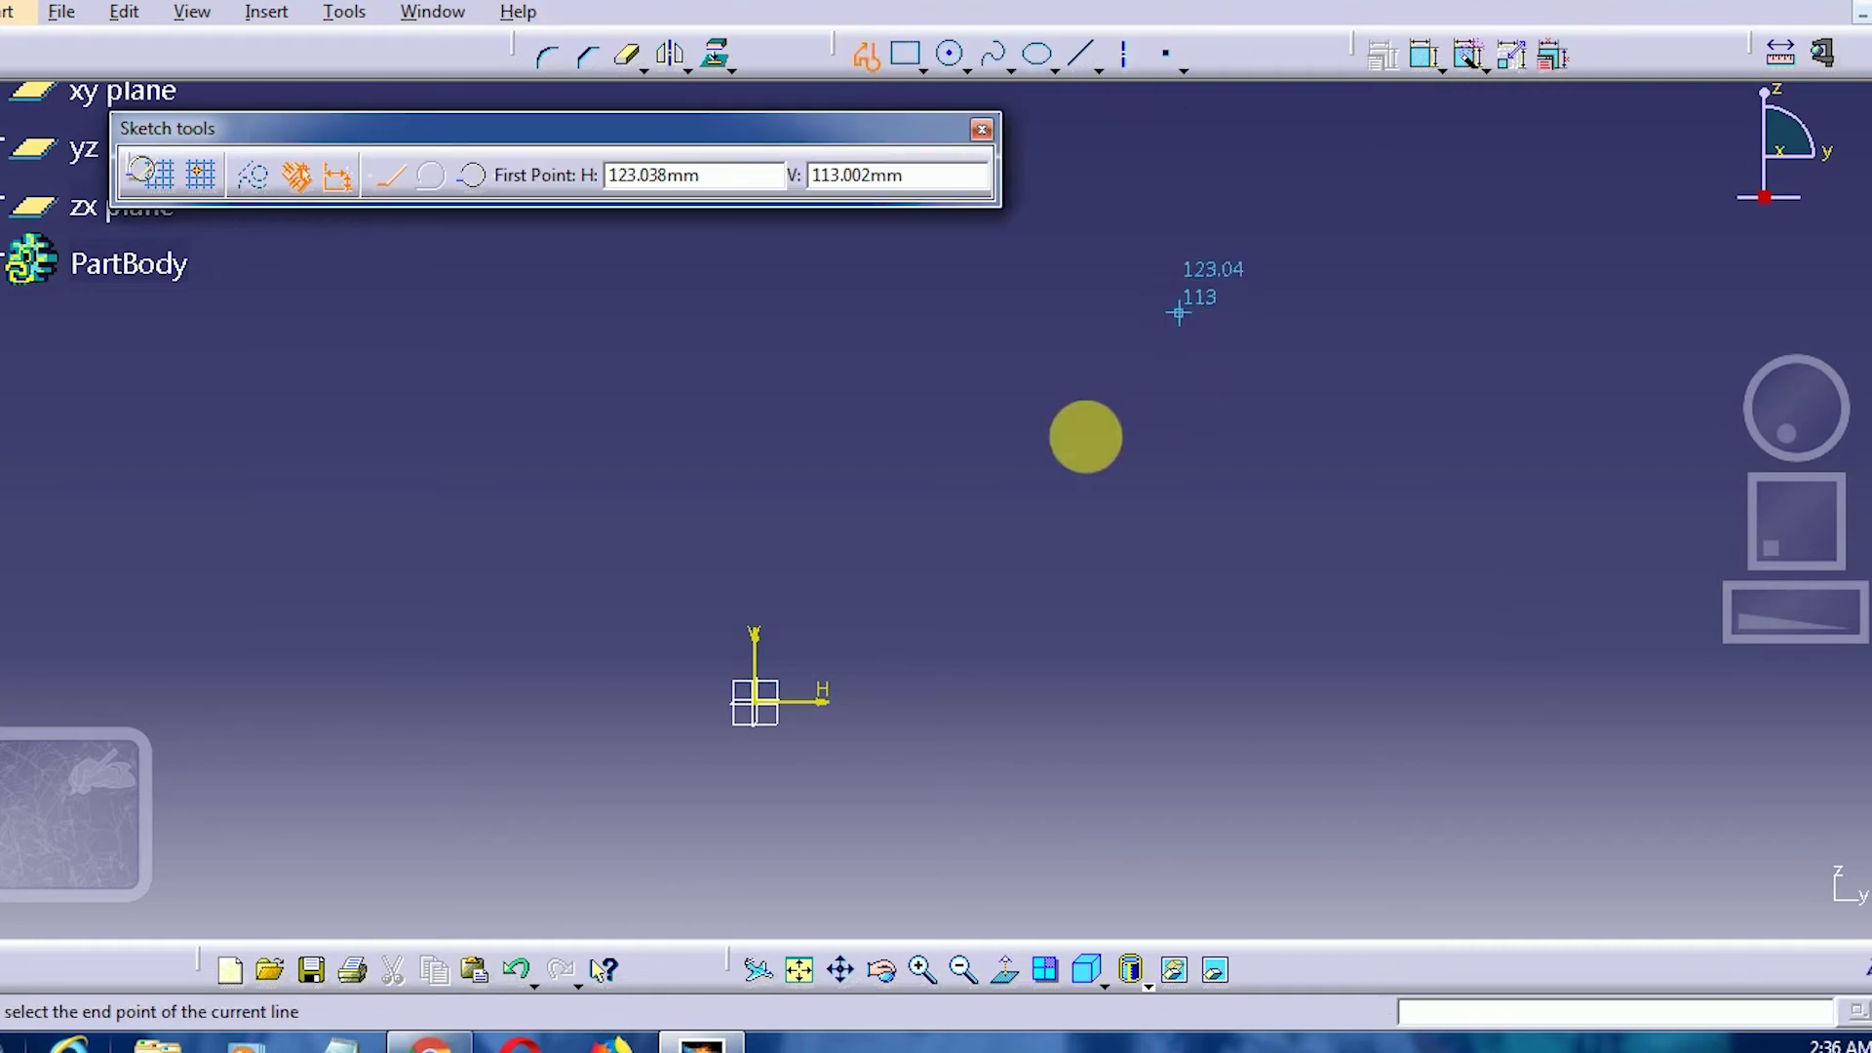
click(1044, 489)
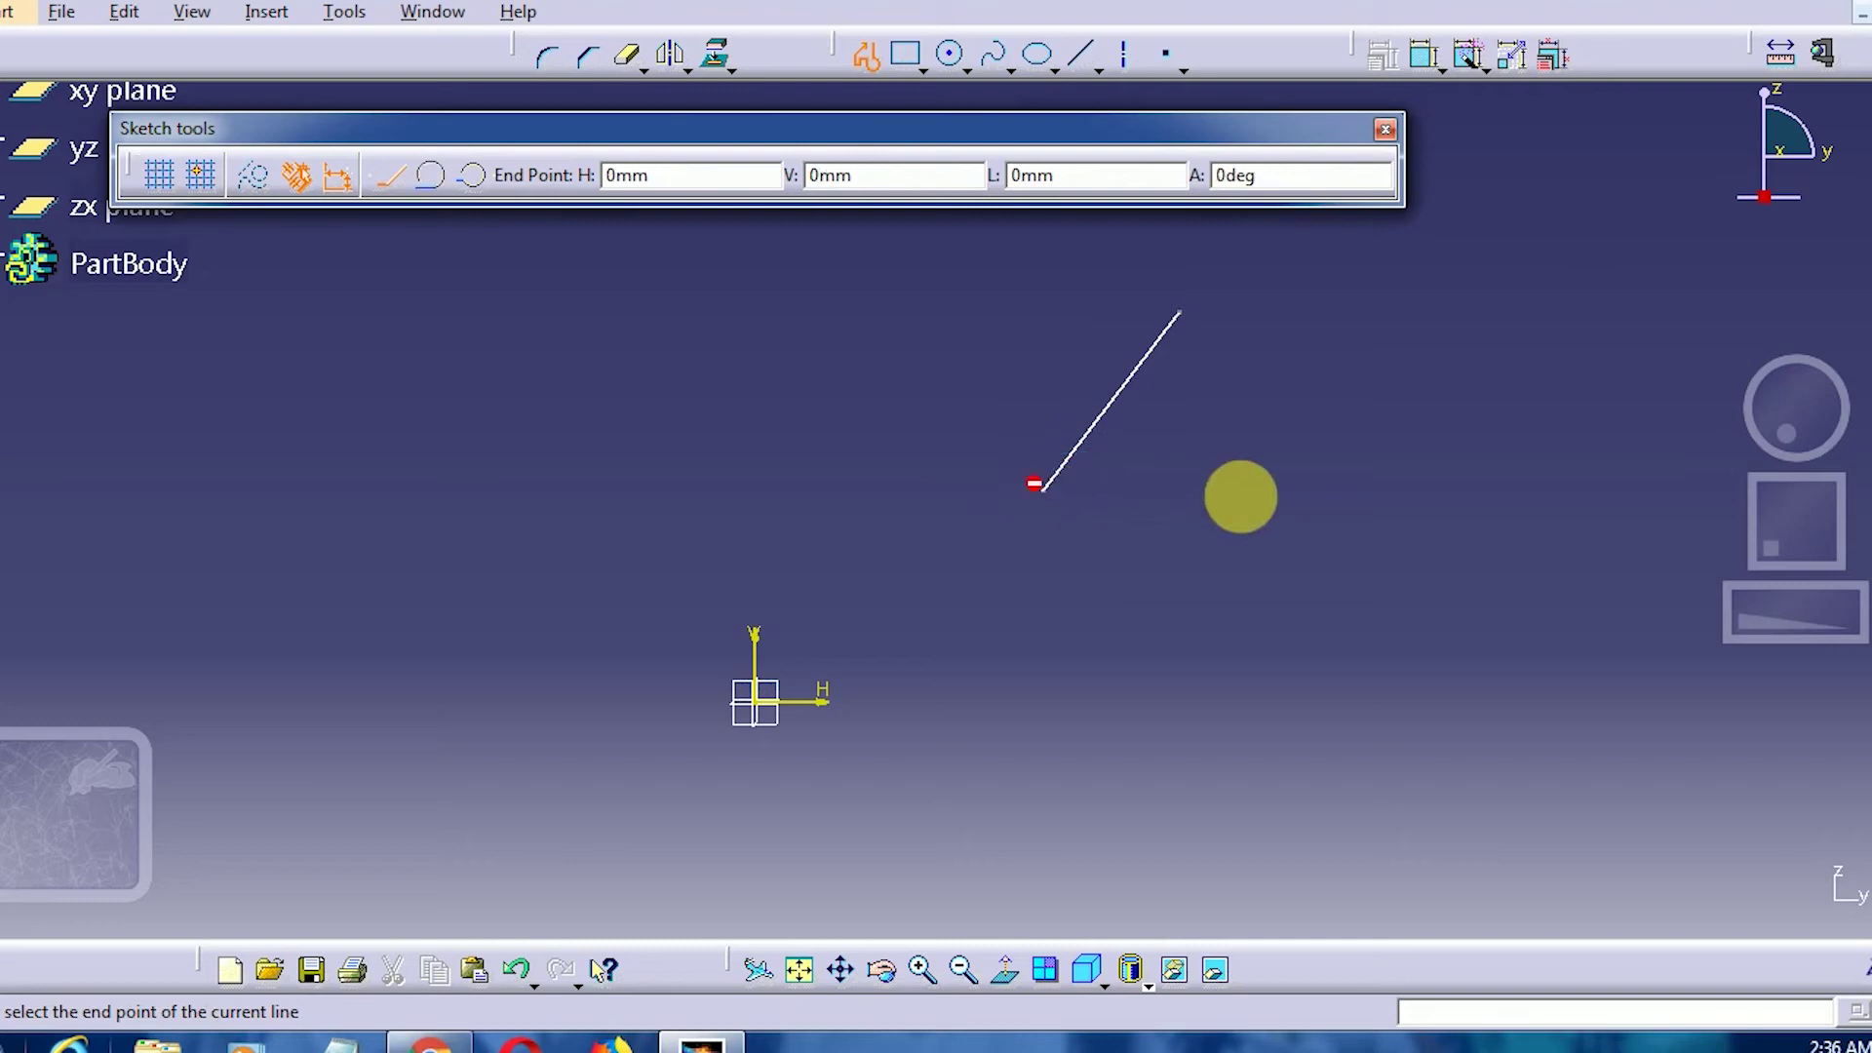
click(1343, 490)
click(1182, 313)
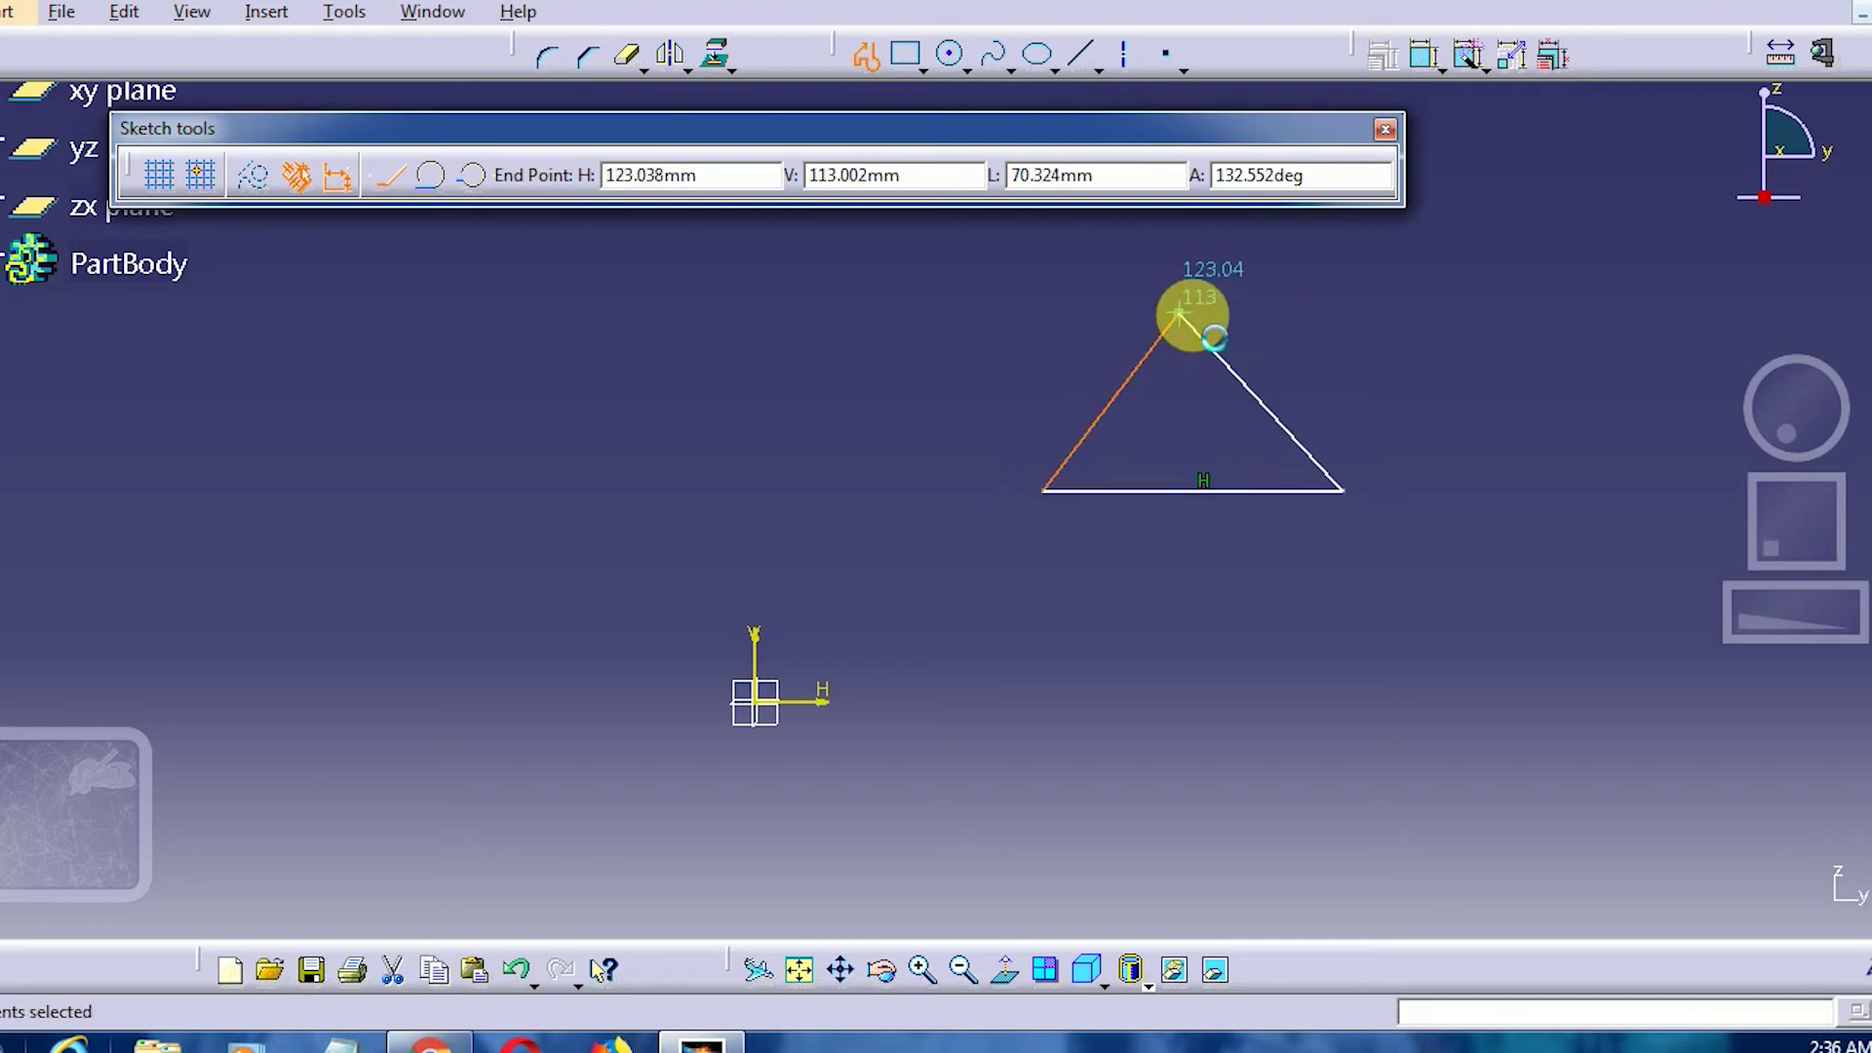
- Dimension the new triangle's right side (70.324) and open its value for editing
click(1419, 57)
click(1259, 402)
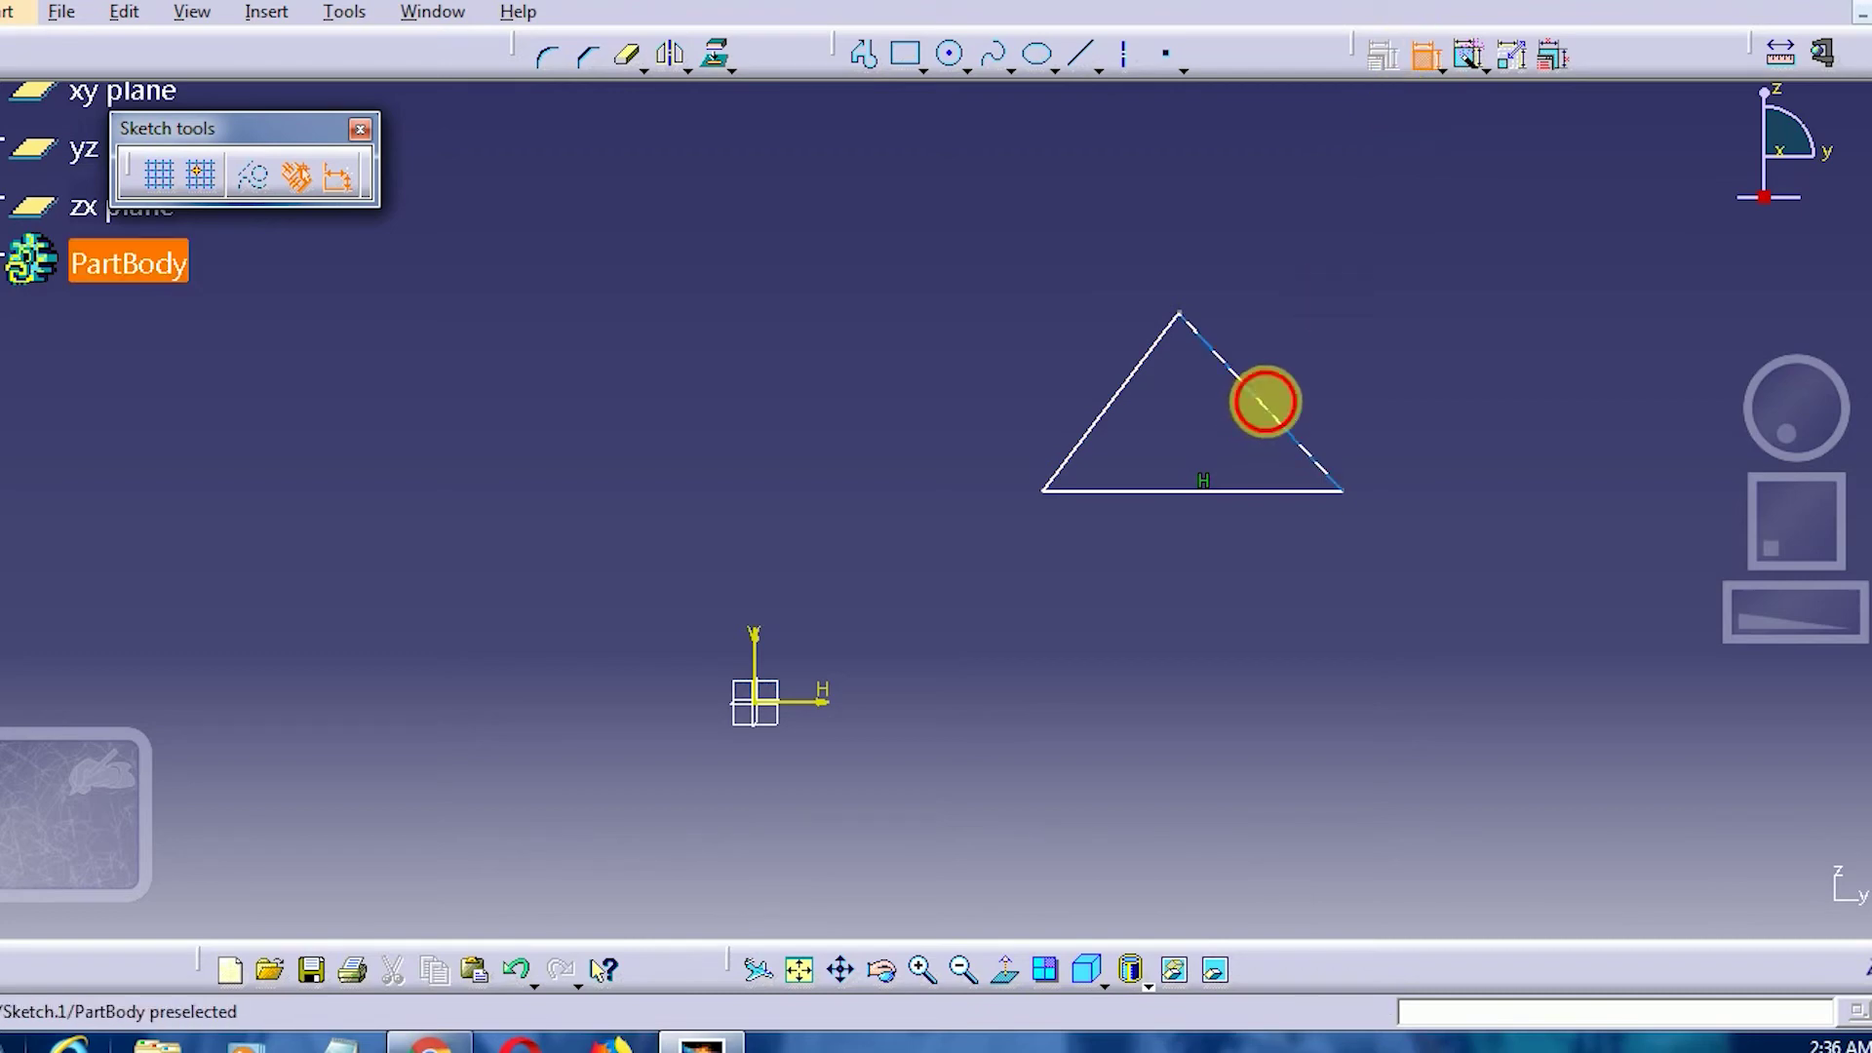
click(1323, 330)
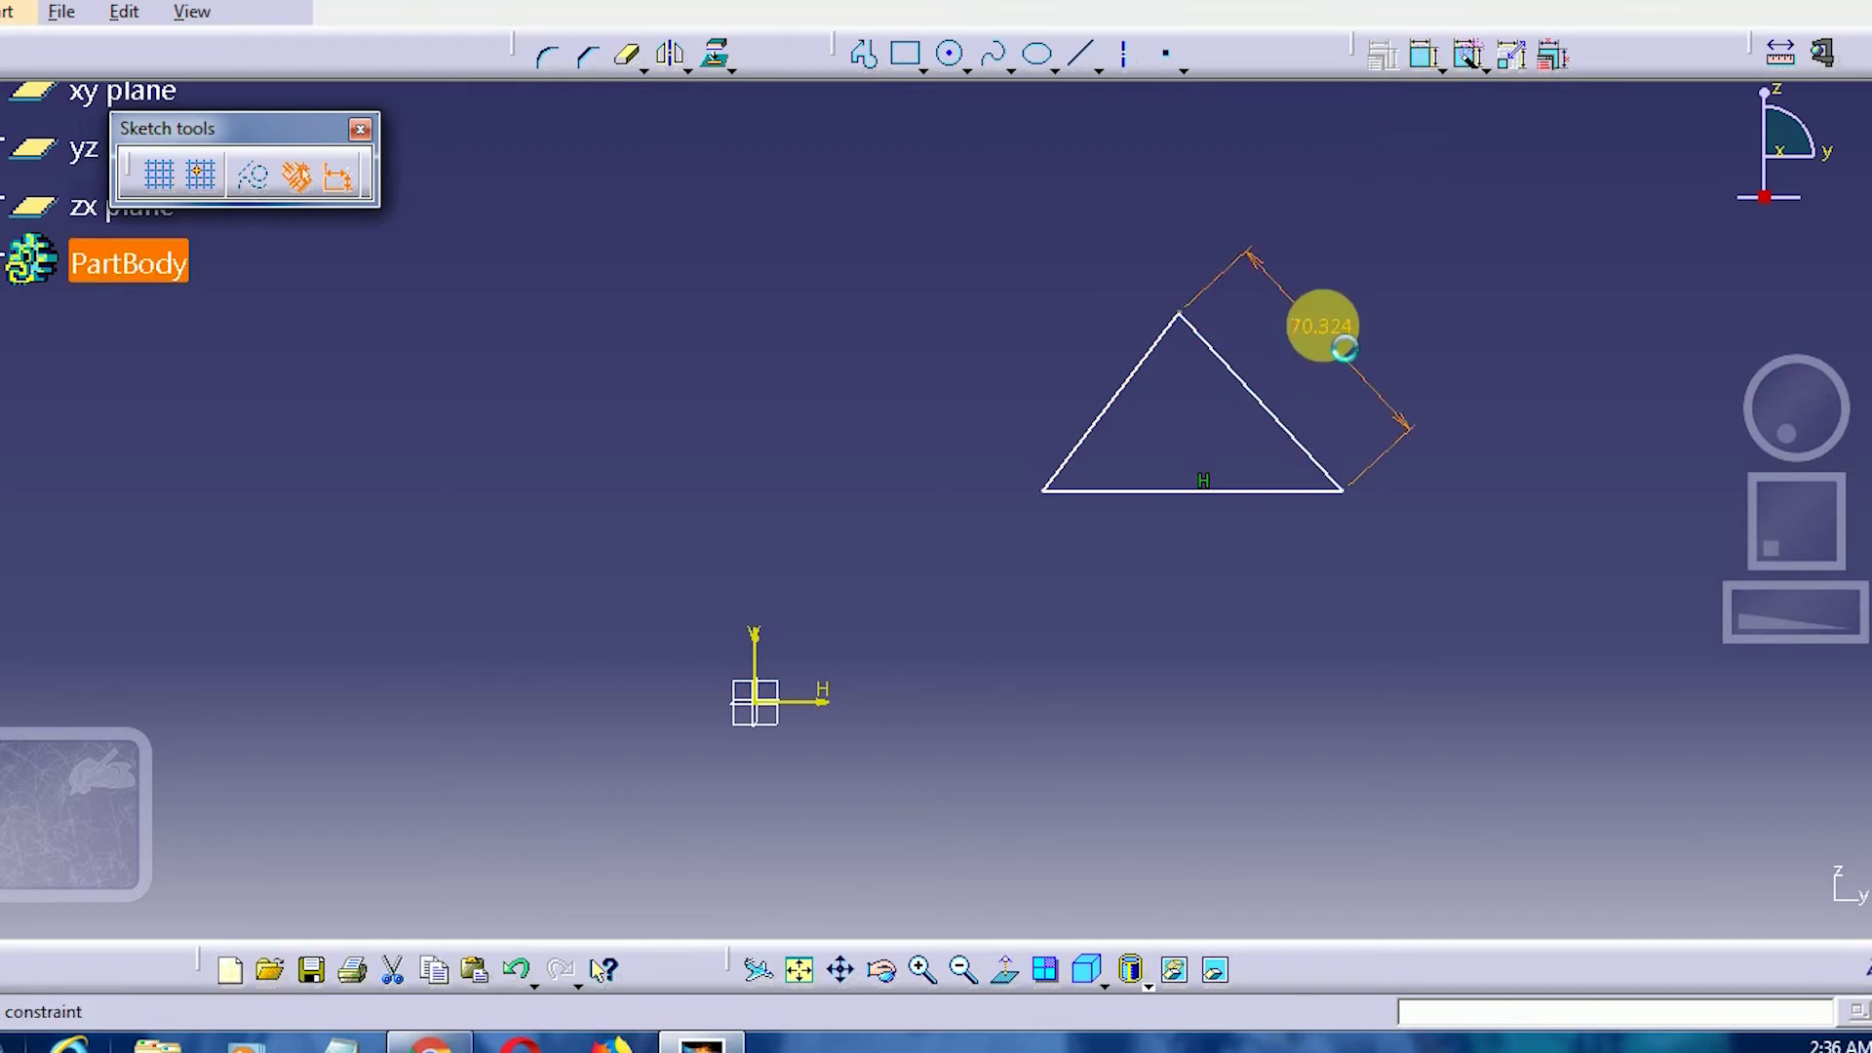
double_click(1327, 332)
- Set the right side to 80 and constrain the lower-left base angle to 60°
text(8)
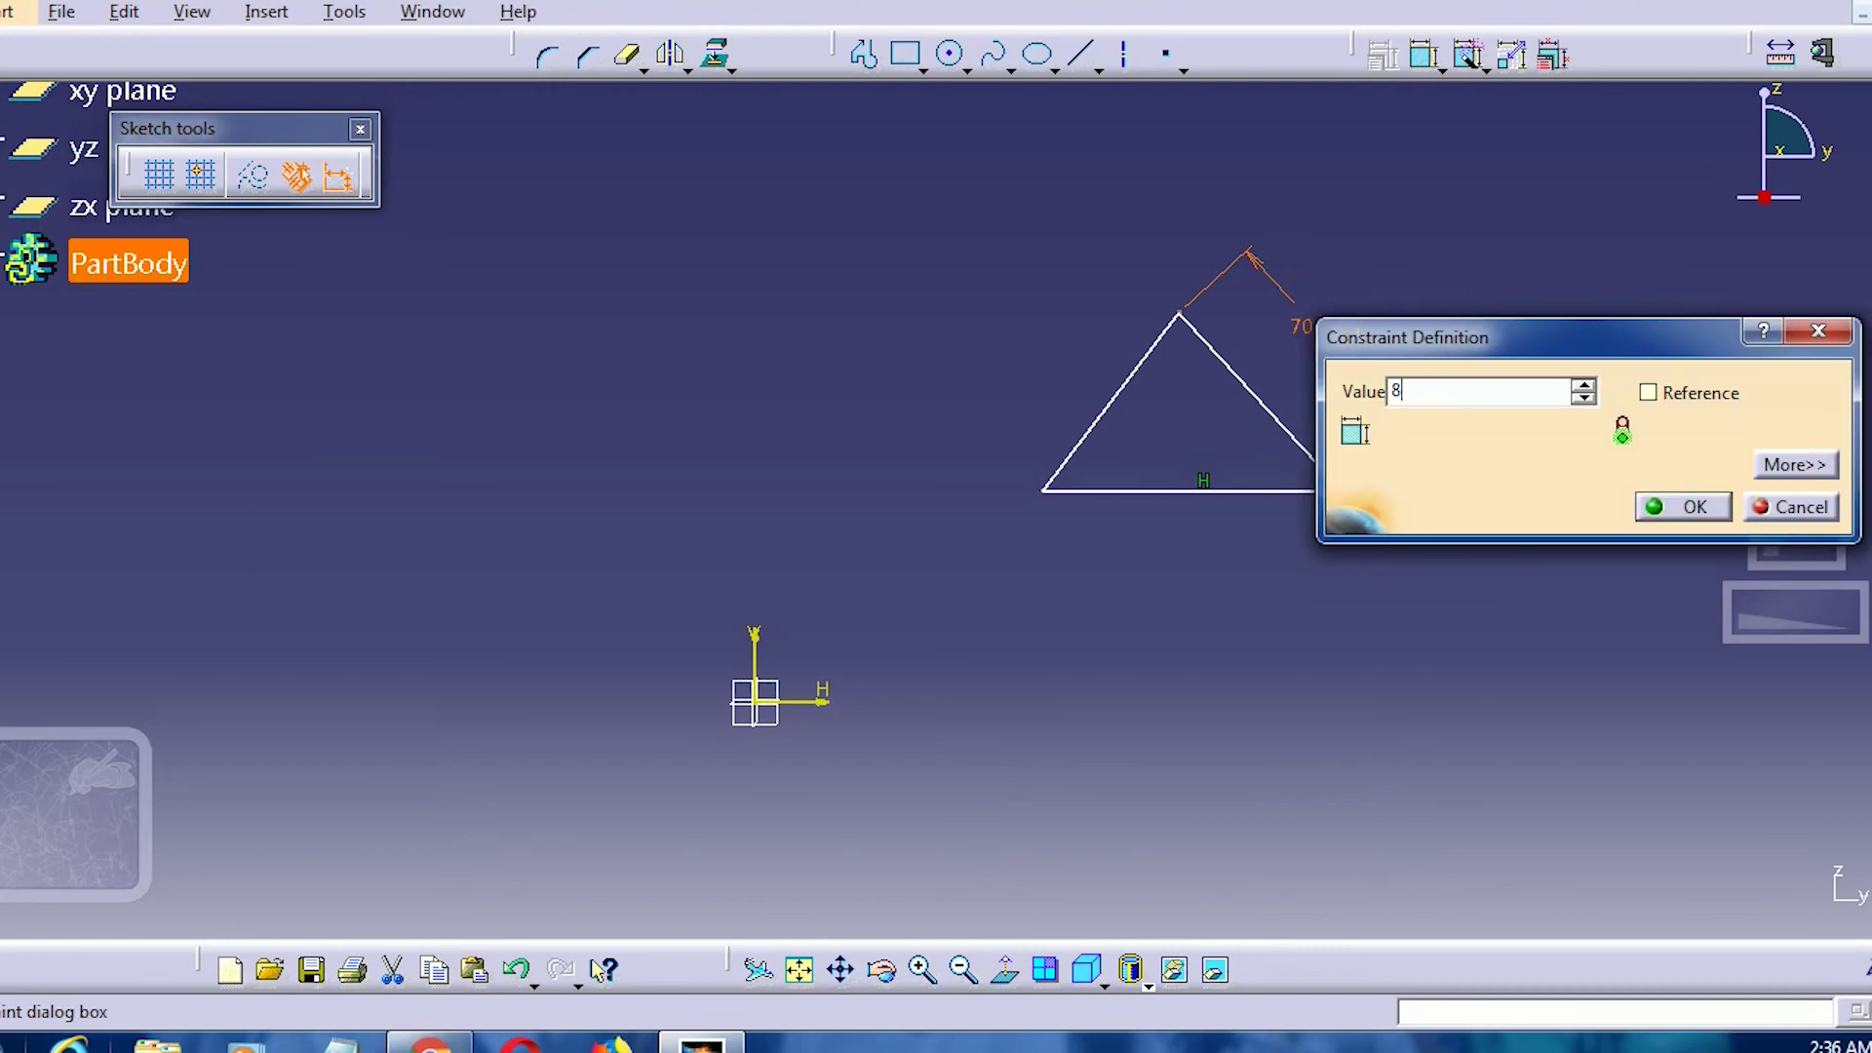
text(0)
key(Return)
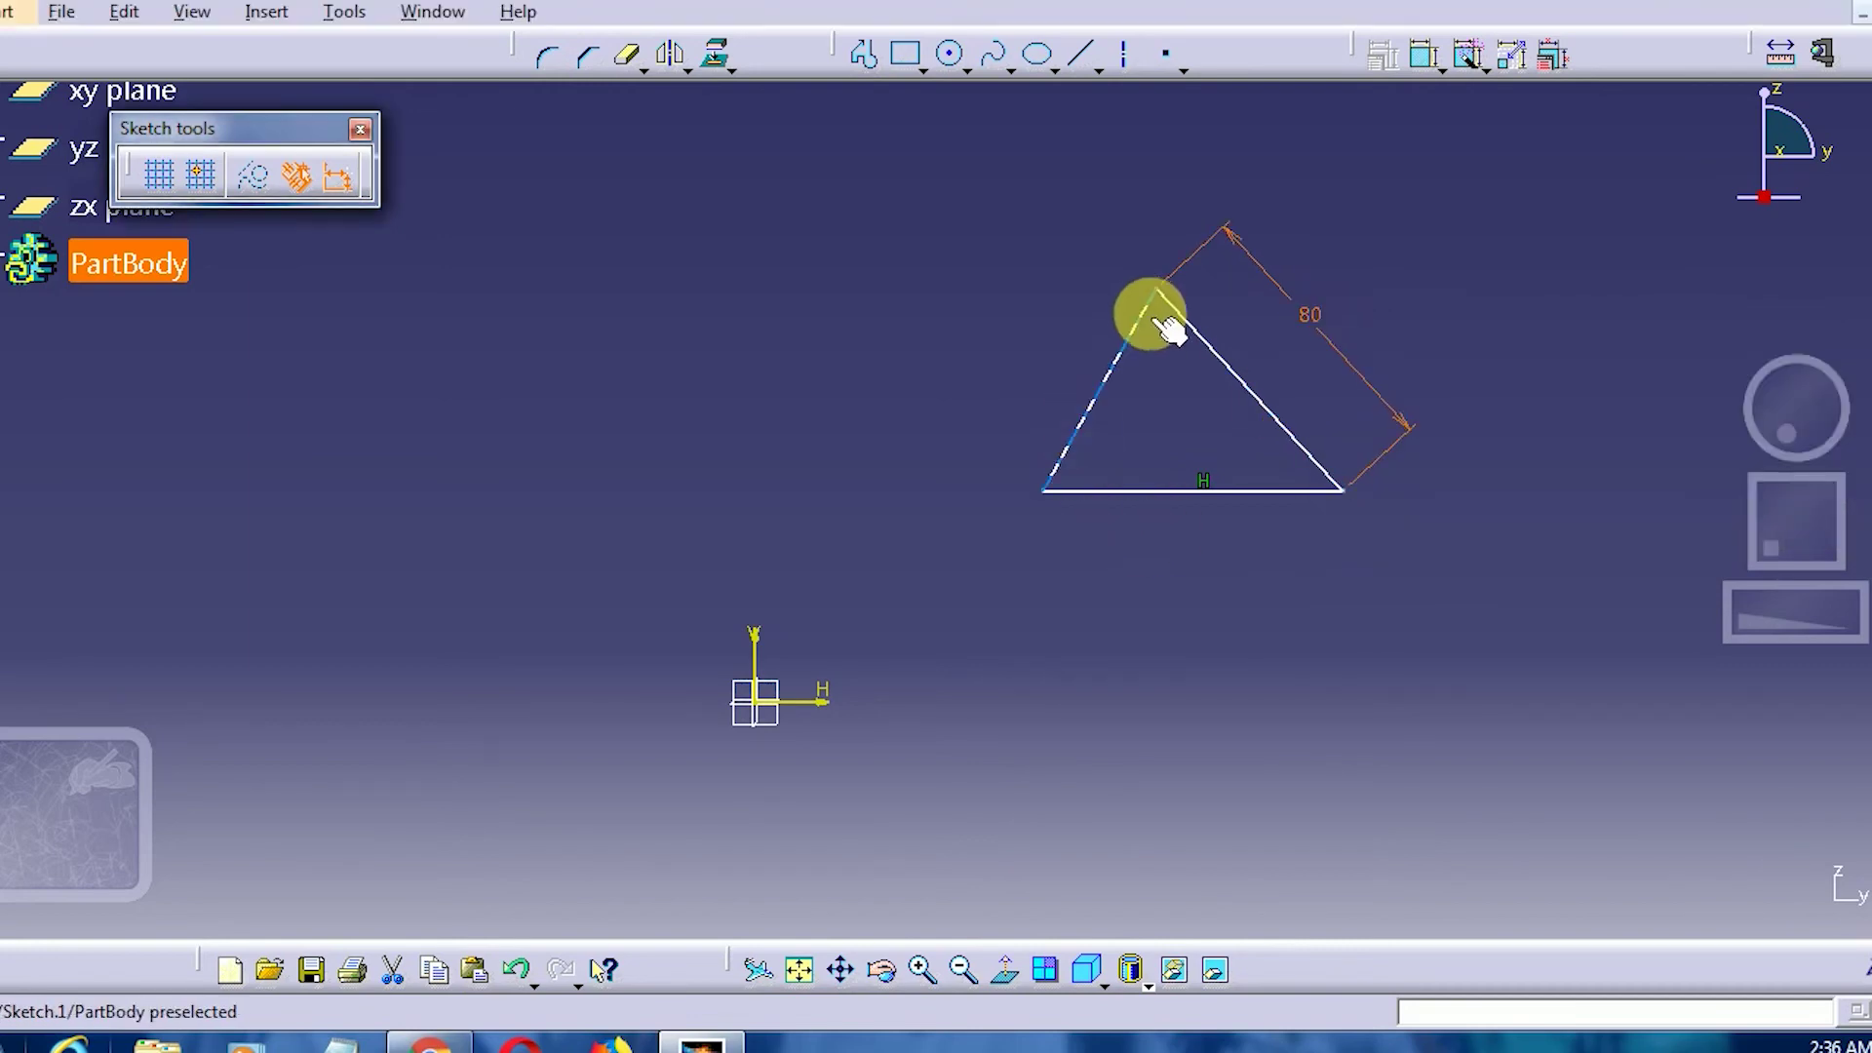
click(1103, 492)
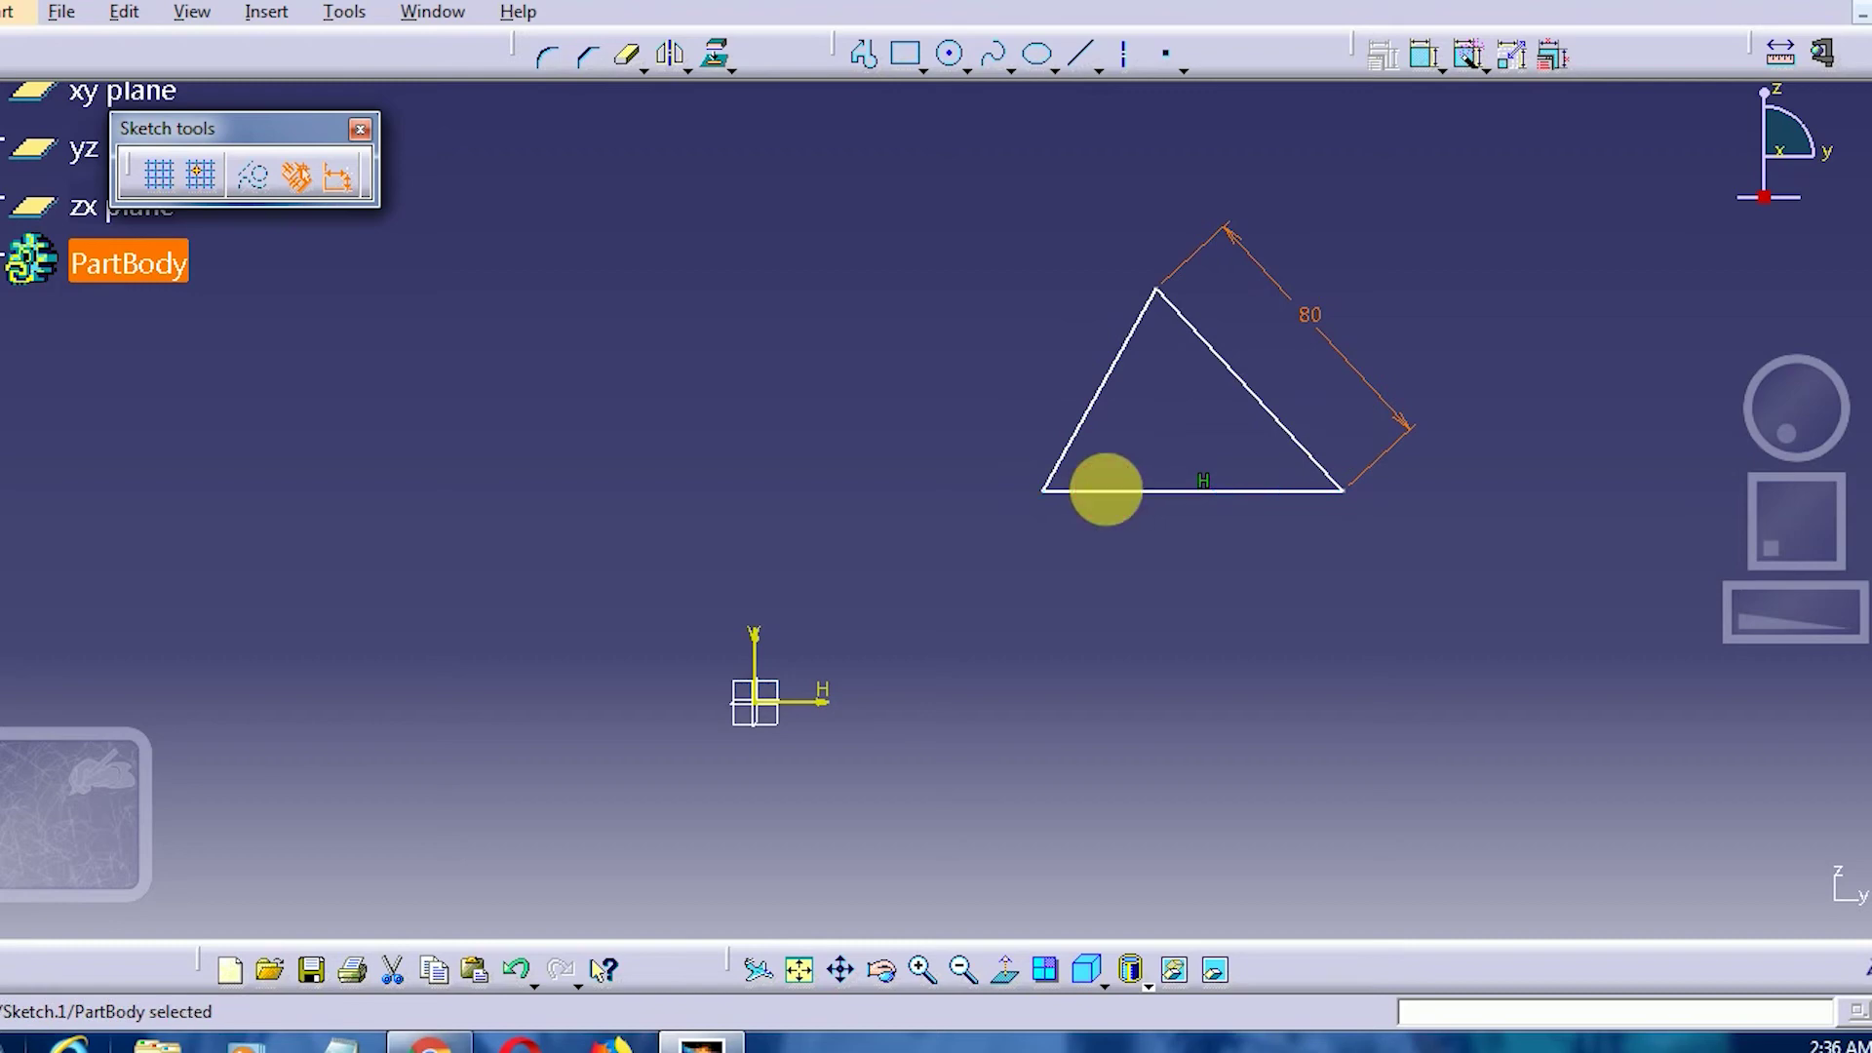
click(1061, 444)
click(1423, 56)
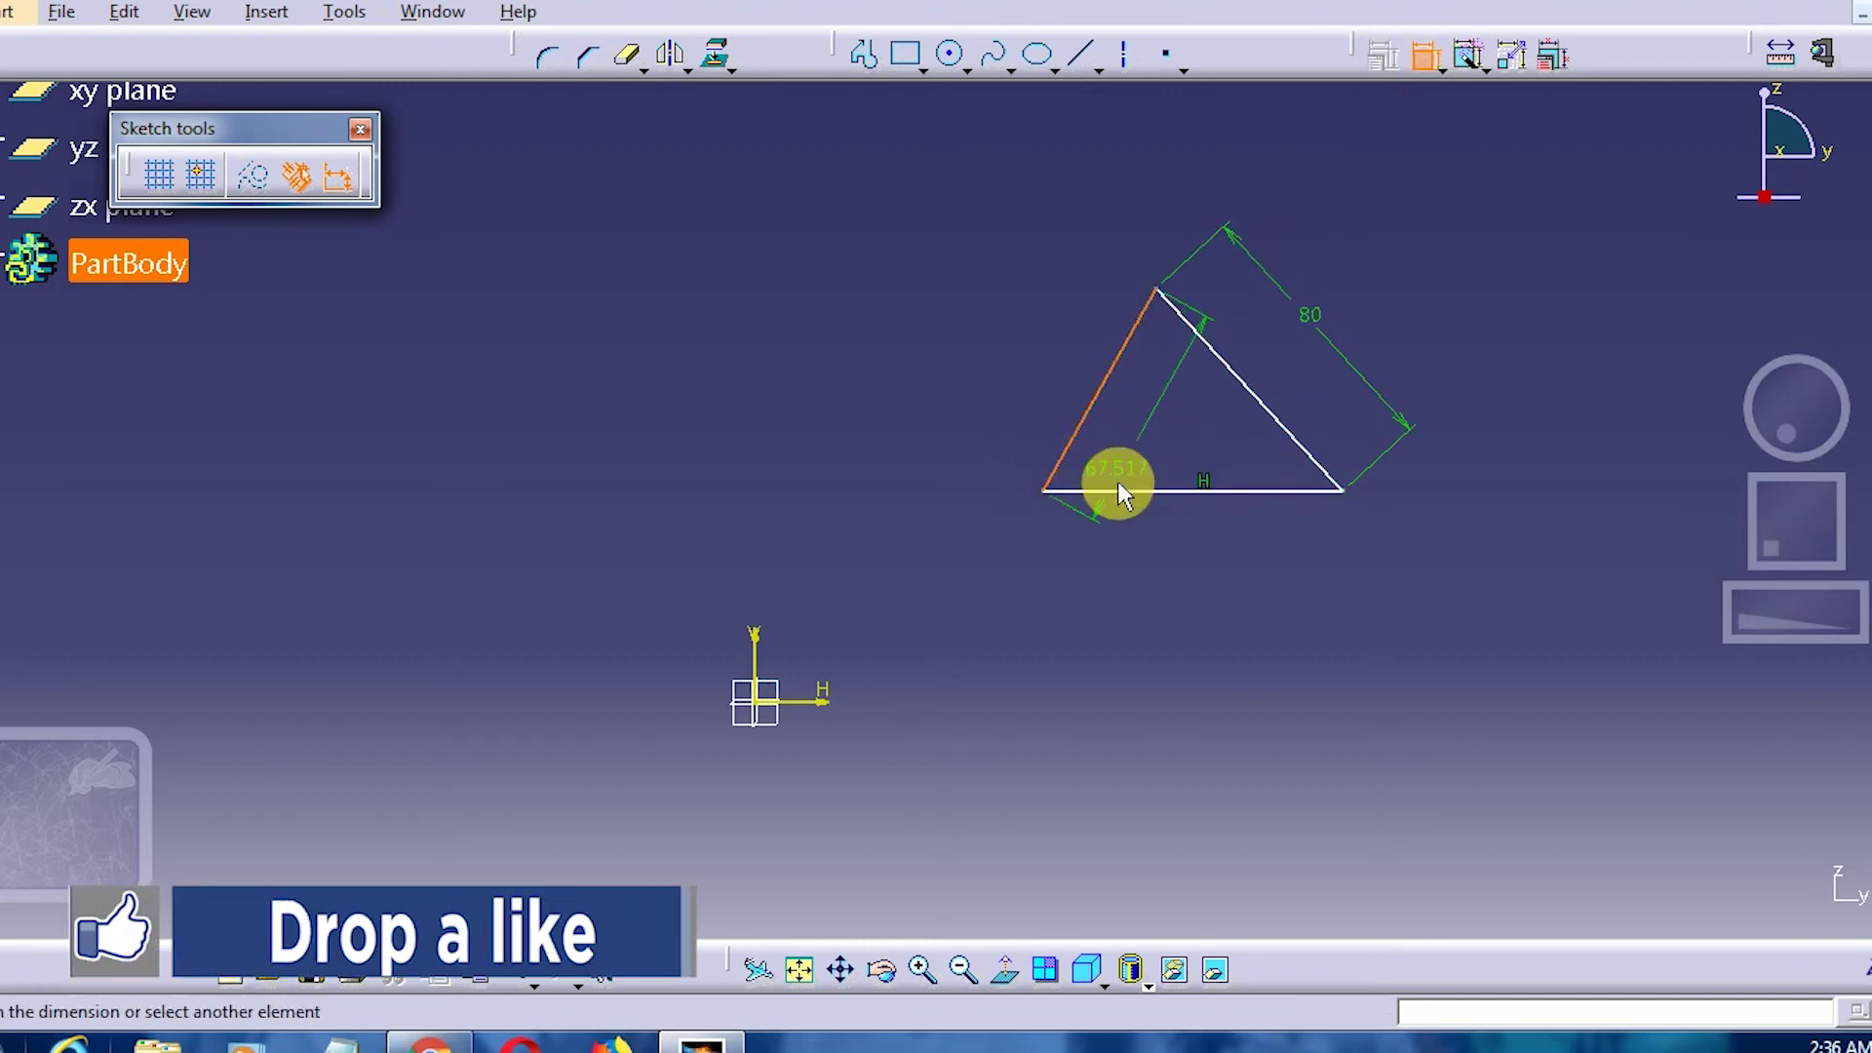
click(1120, 487)
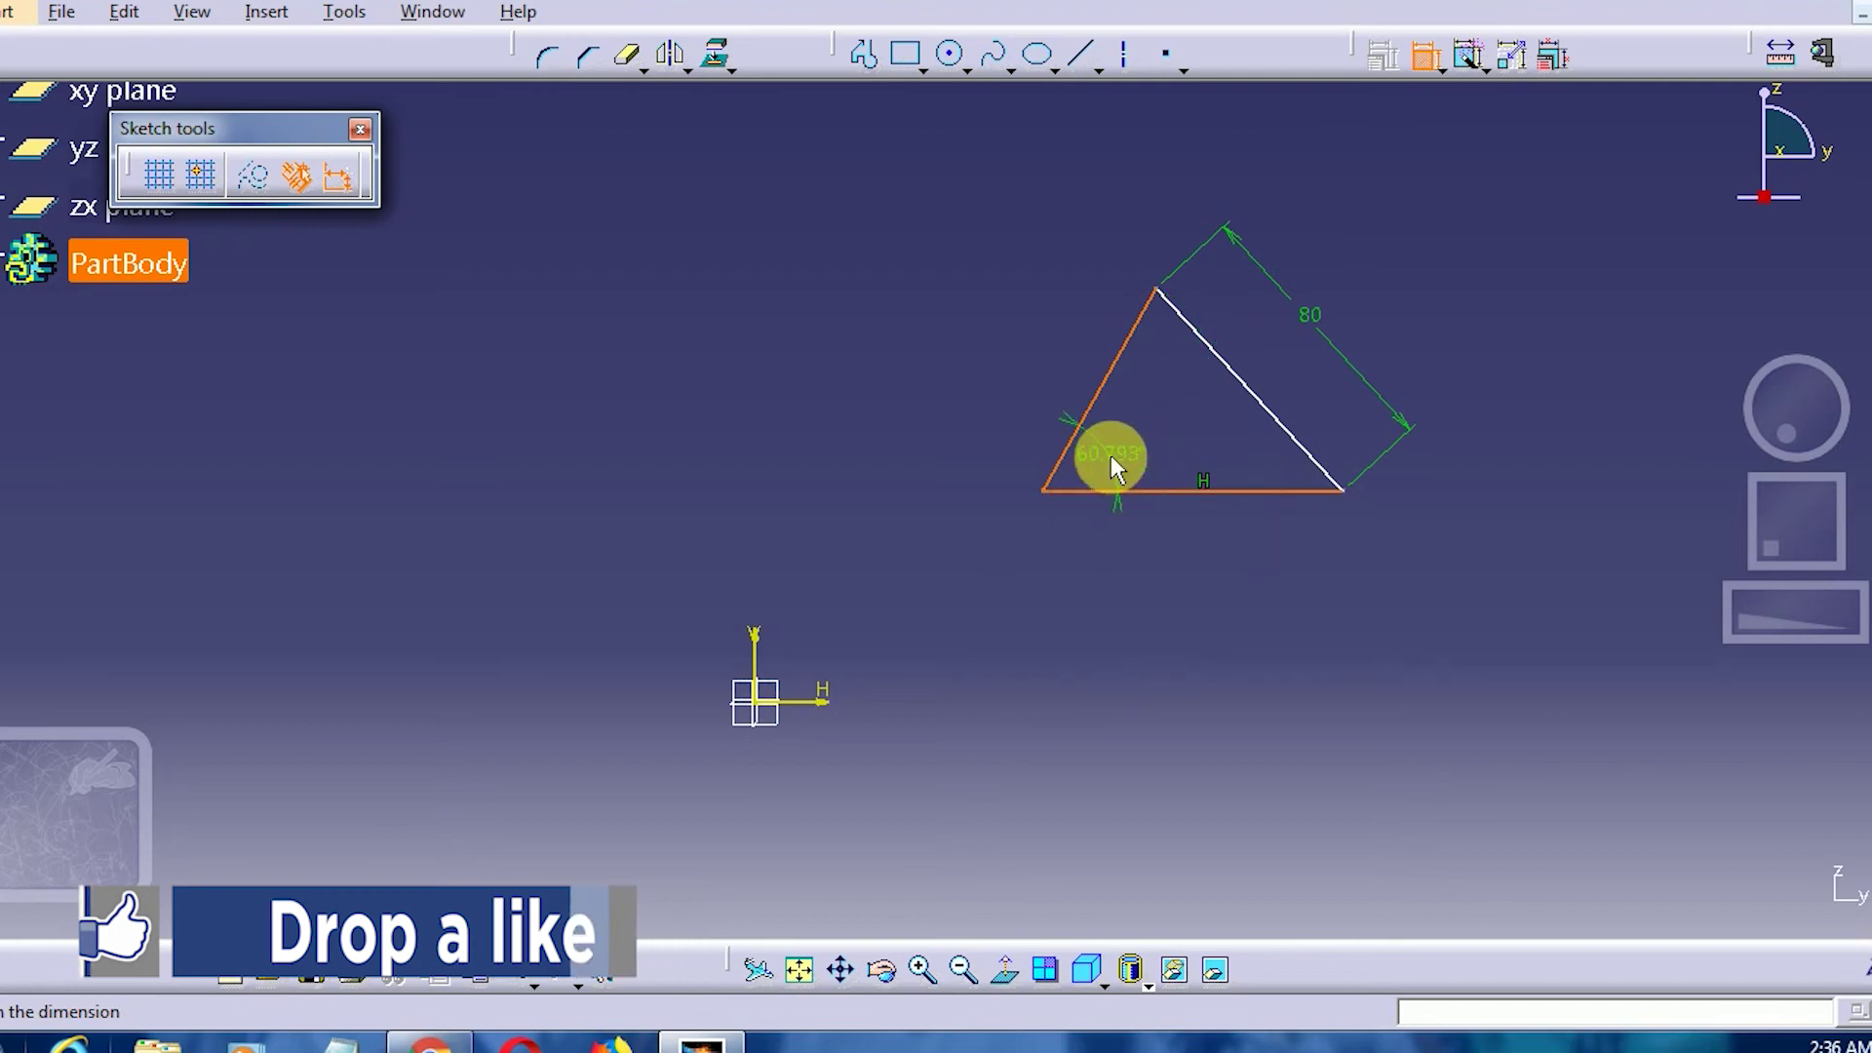
click(1110, 455)
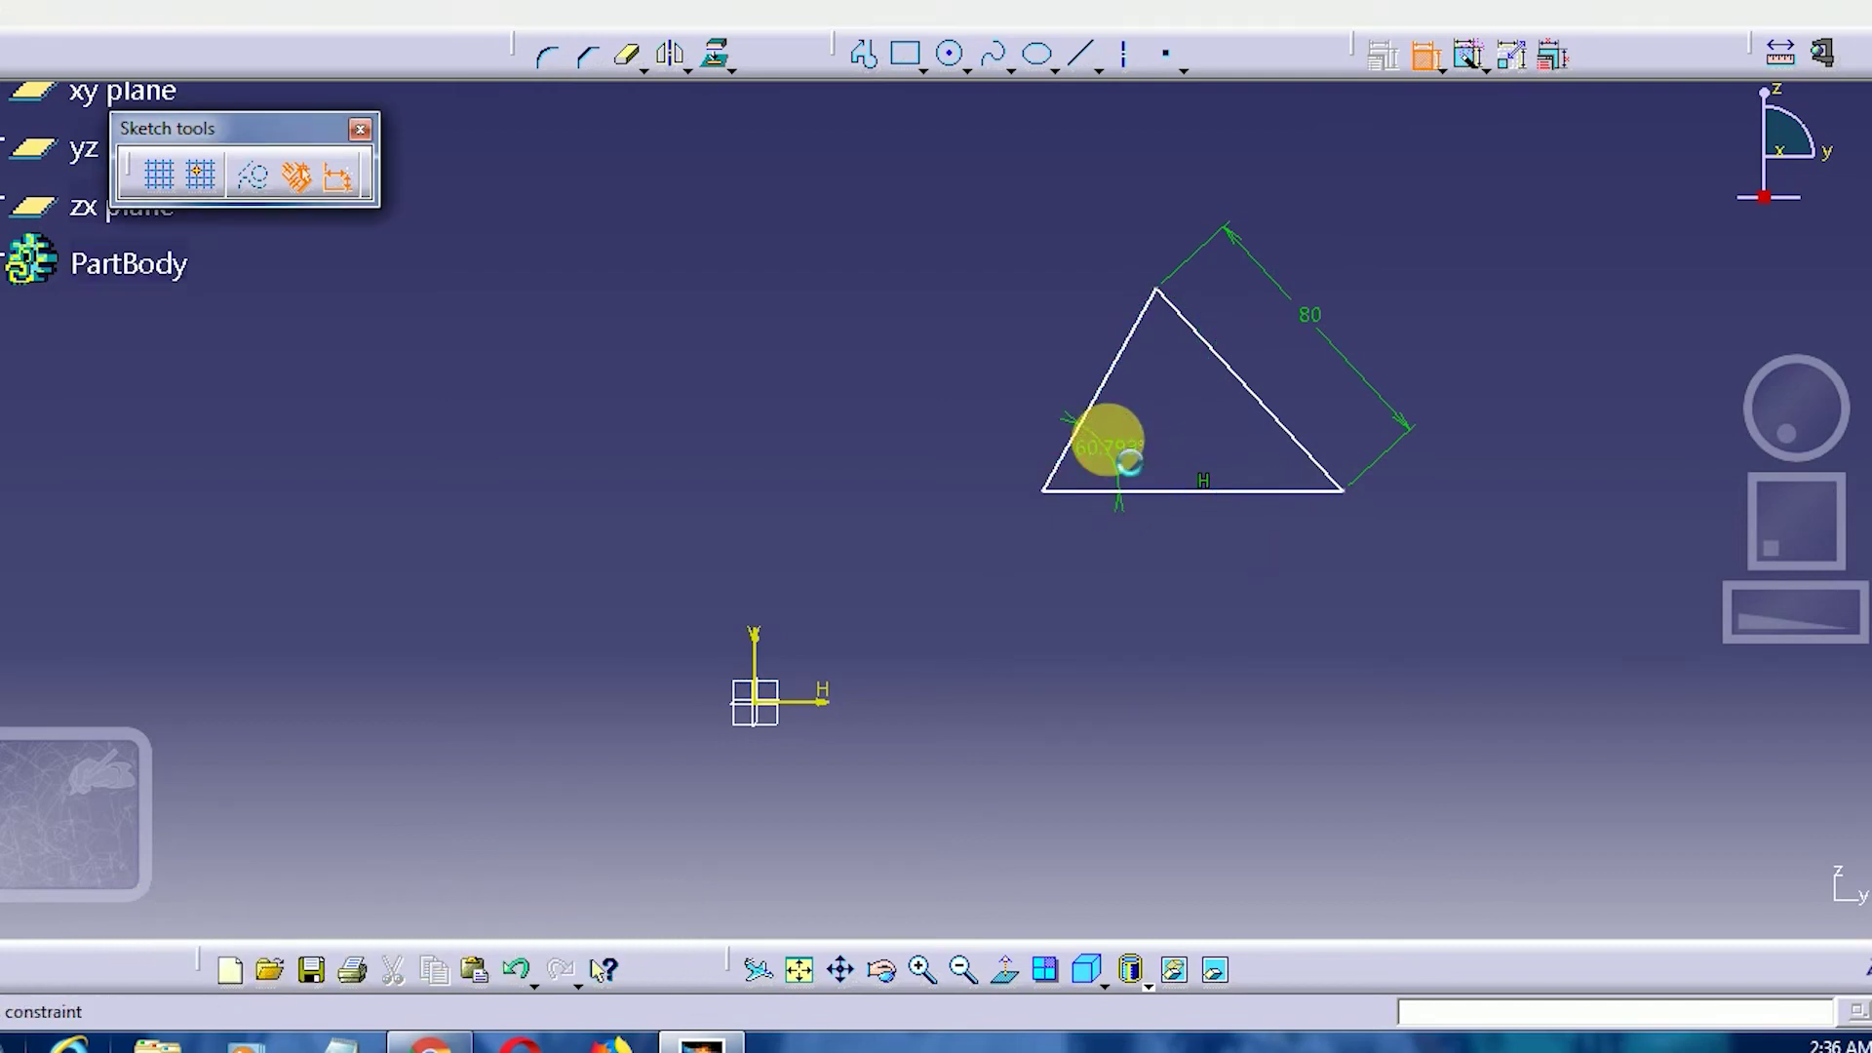
double_click(1110, 447)
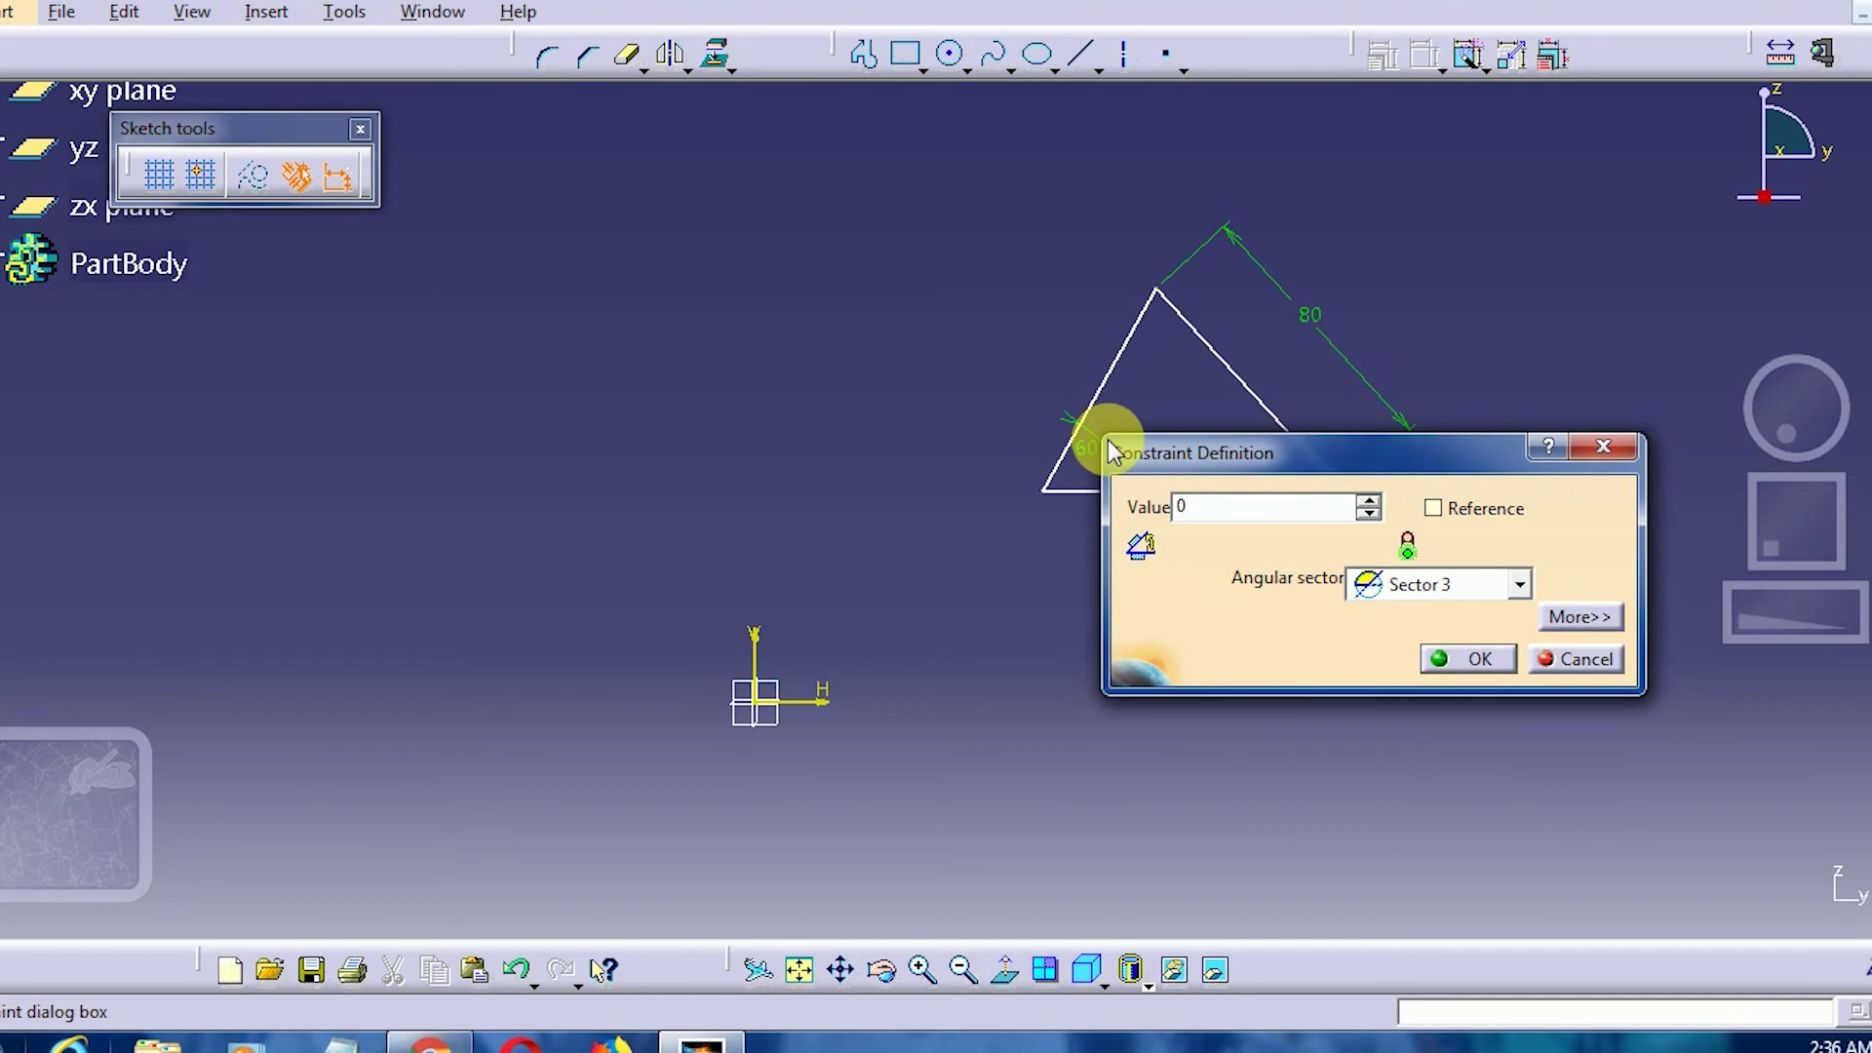
text(60)
key(Return)
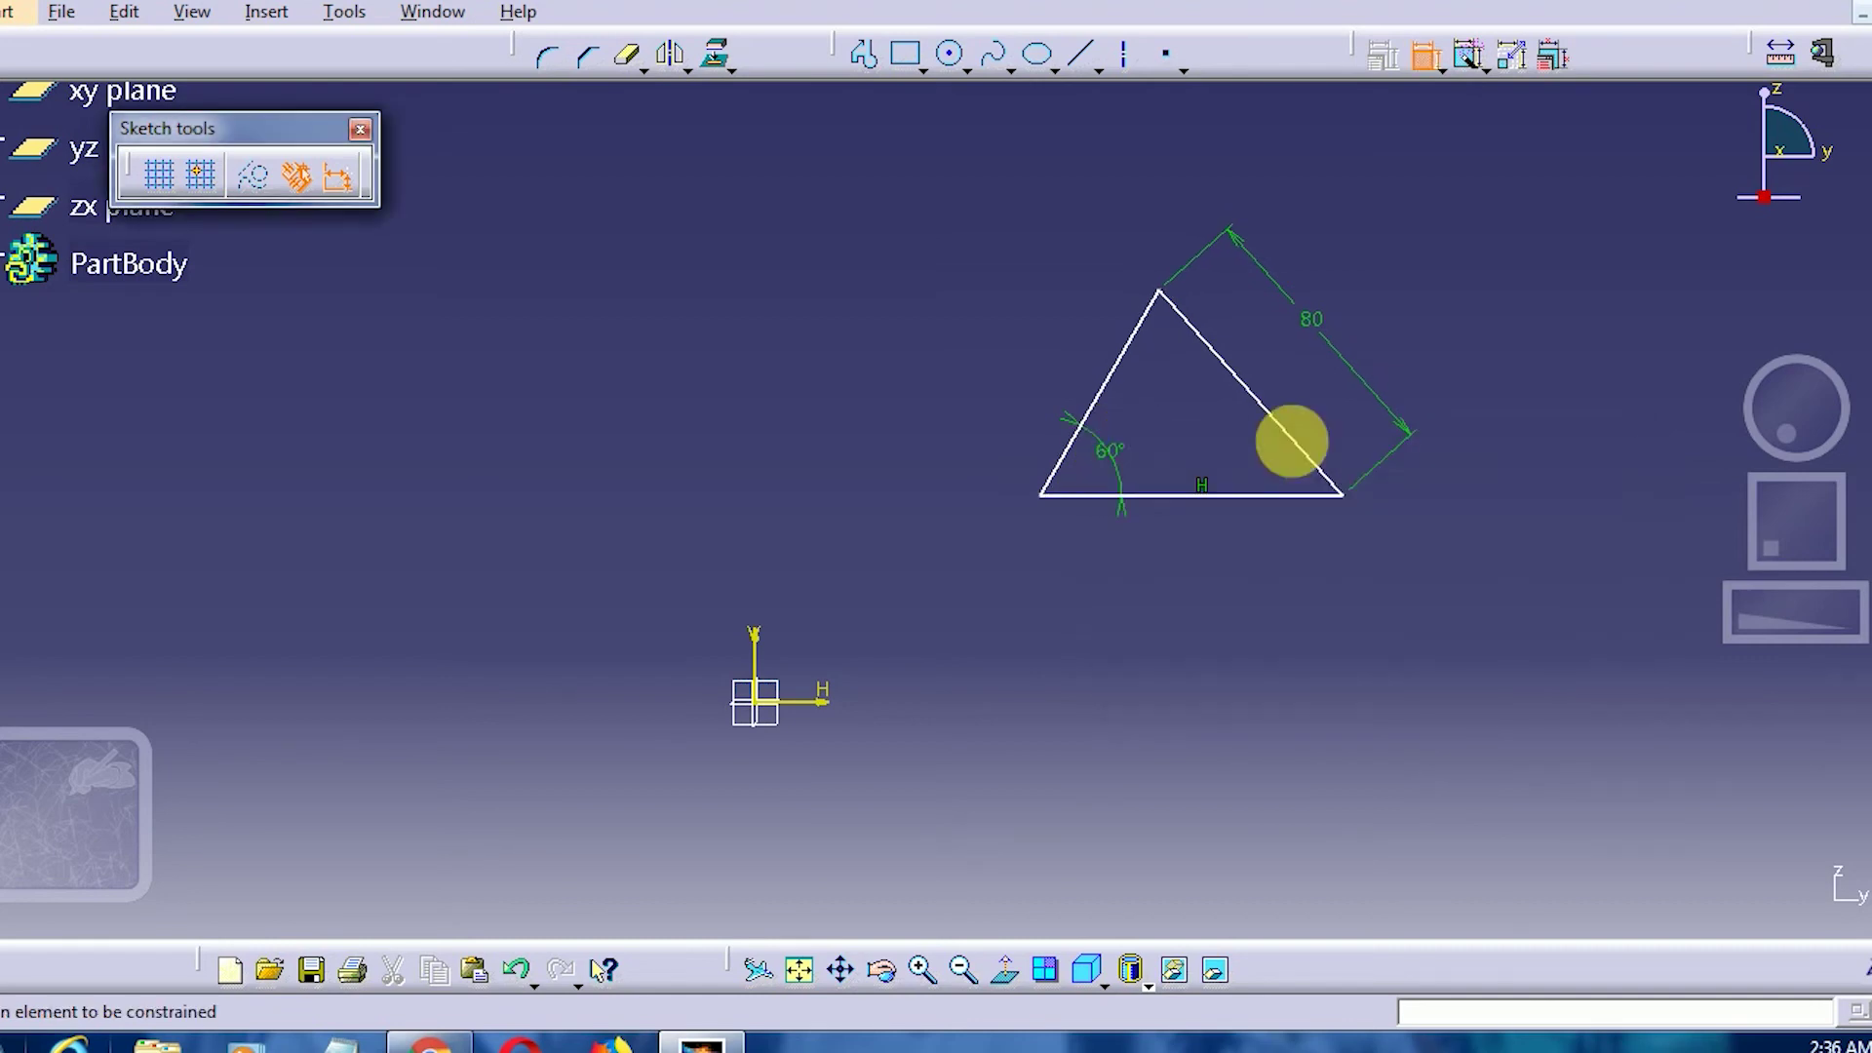
- Constrain the lower-right base angle to 60°, then select the finished triangle
click(1295, 445)
click(1283, 496)
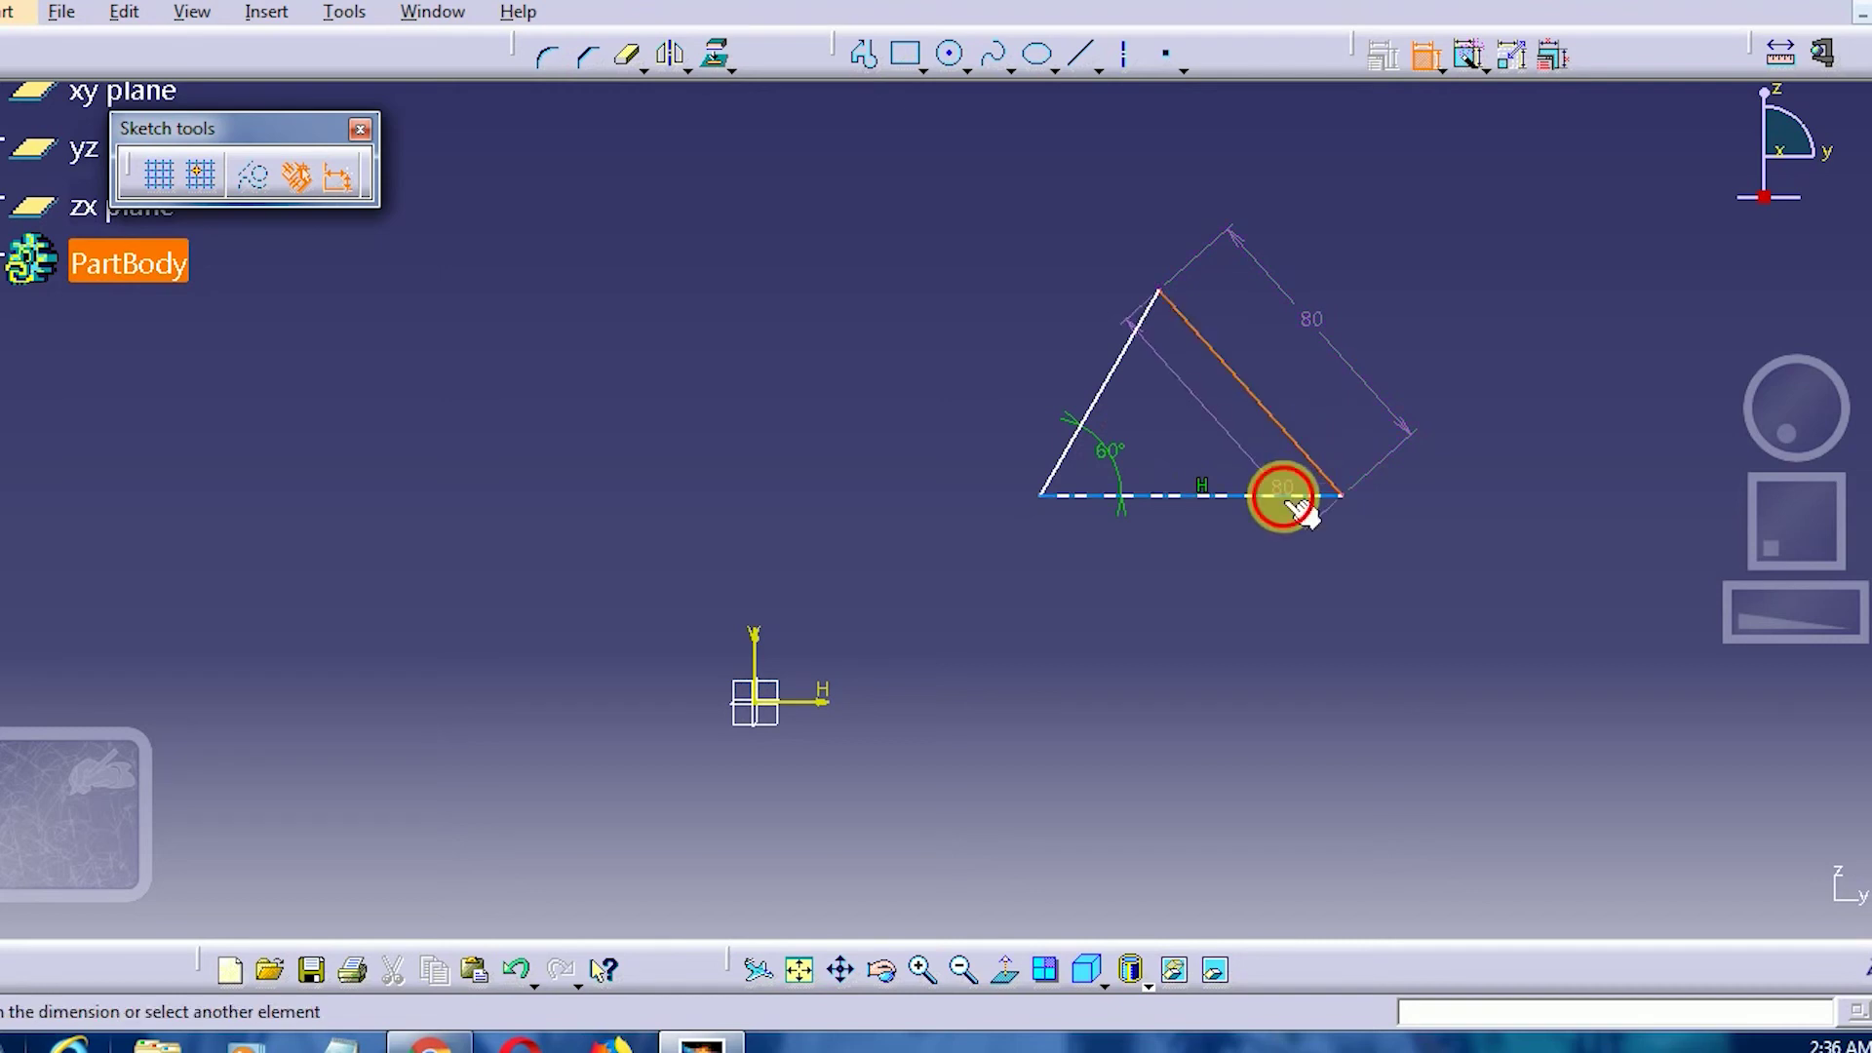
double_click(1239, 457)
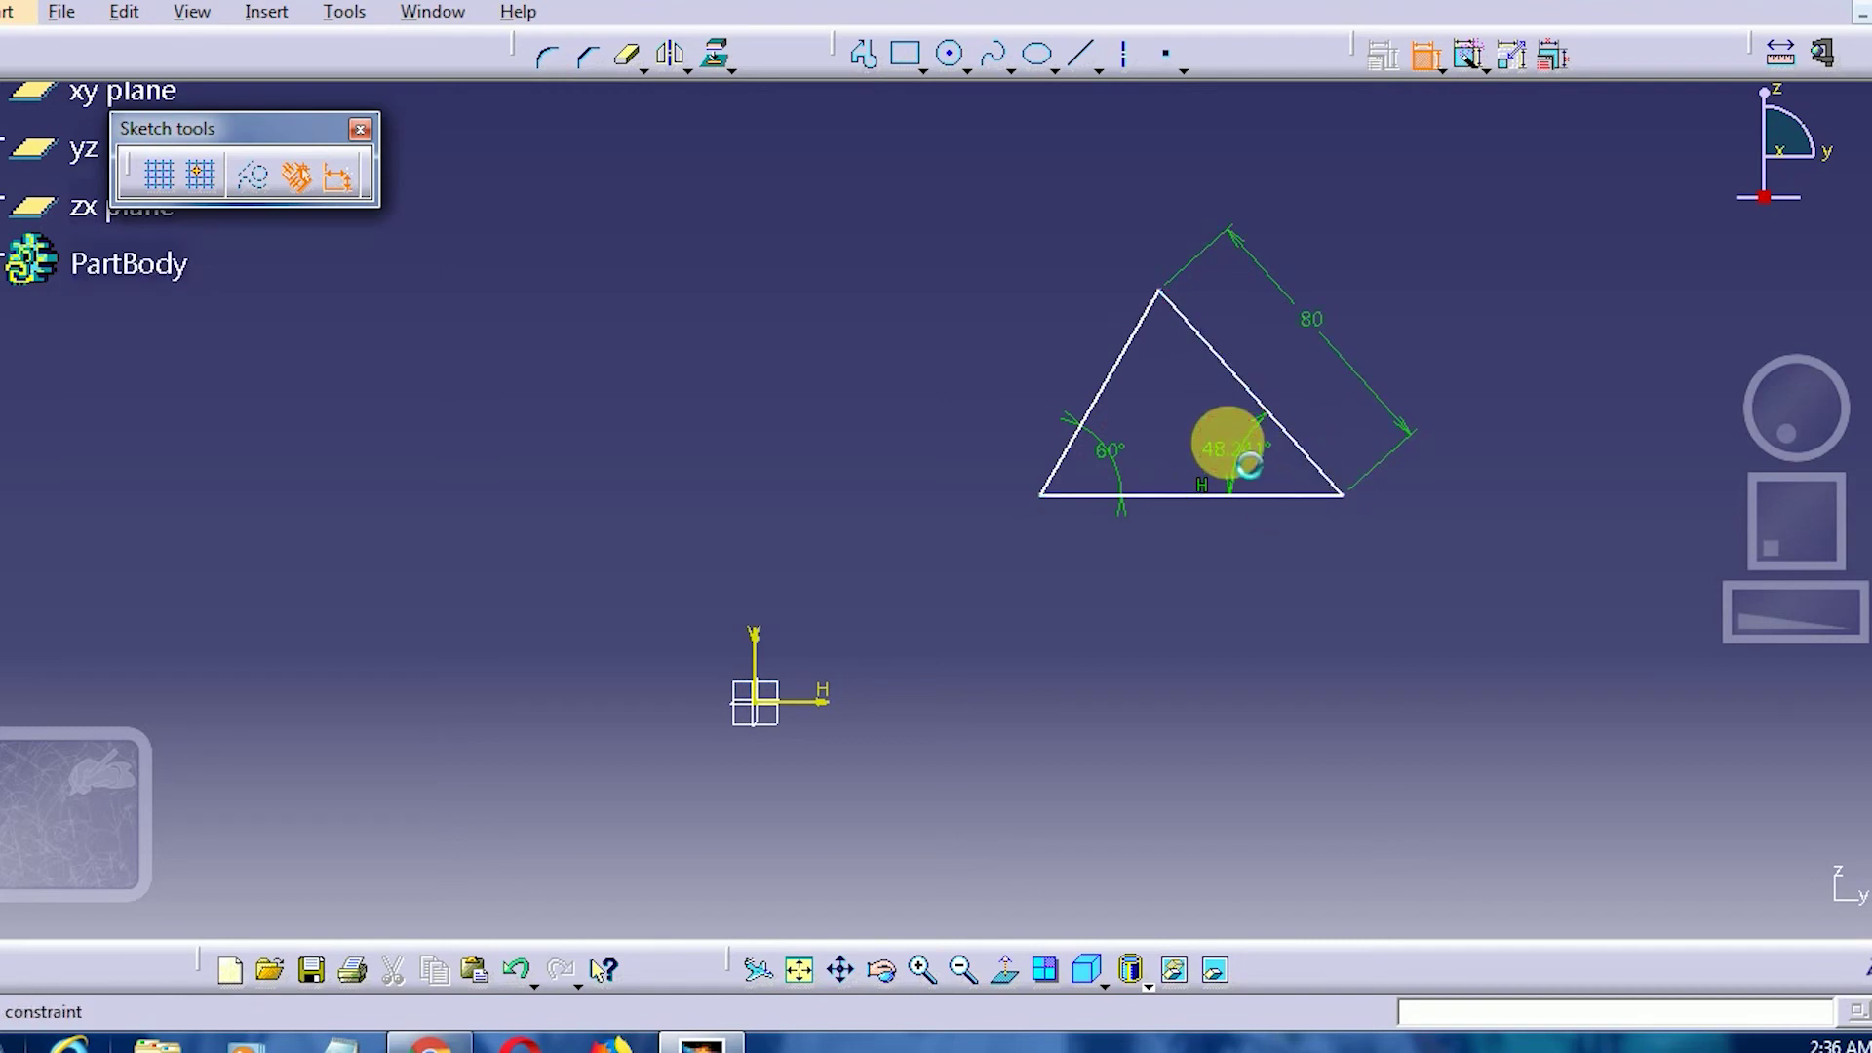
text(60deg)
key(Return)
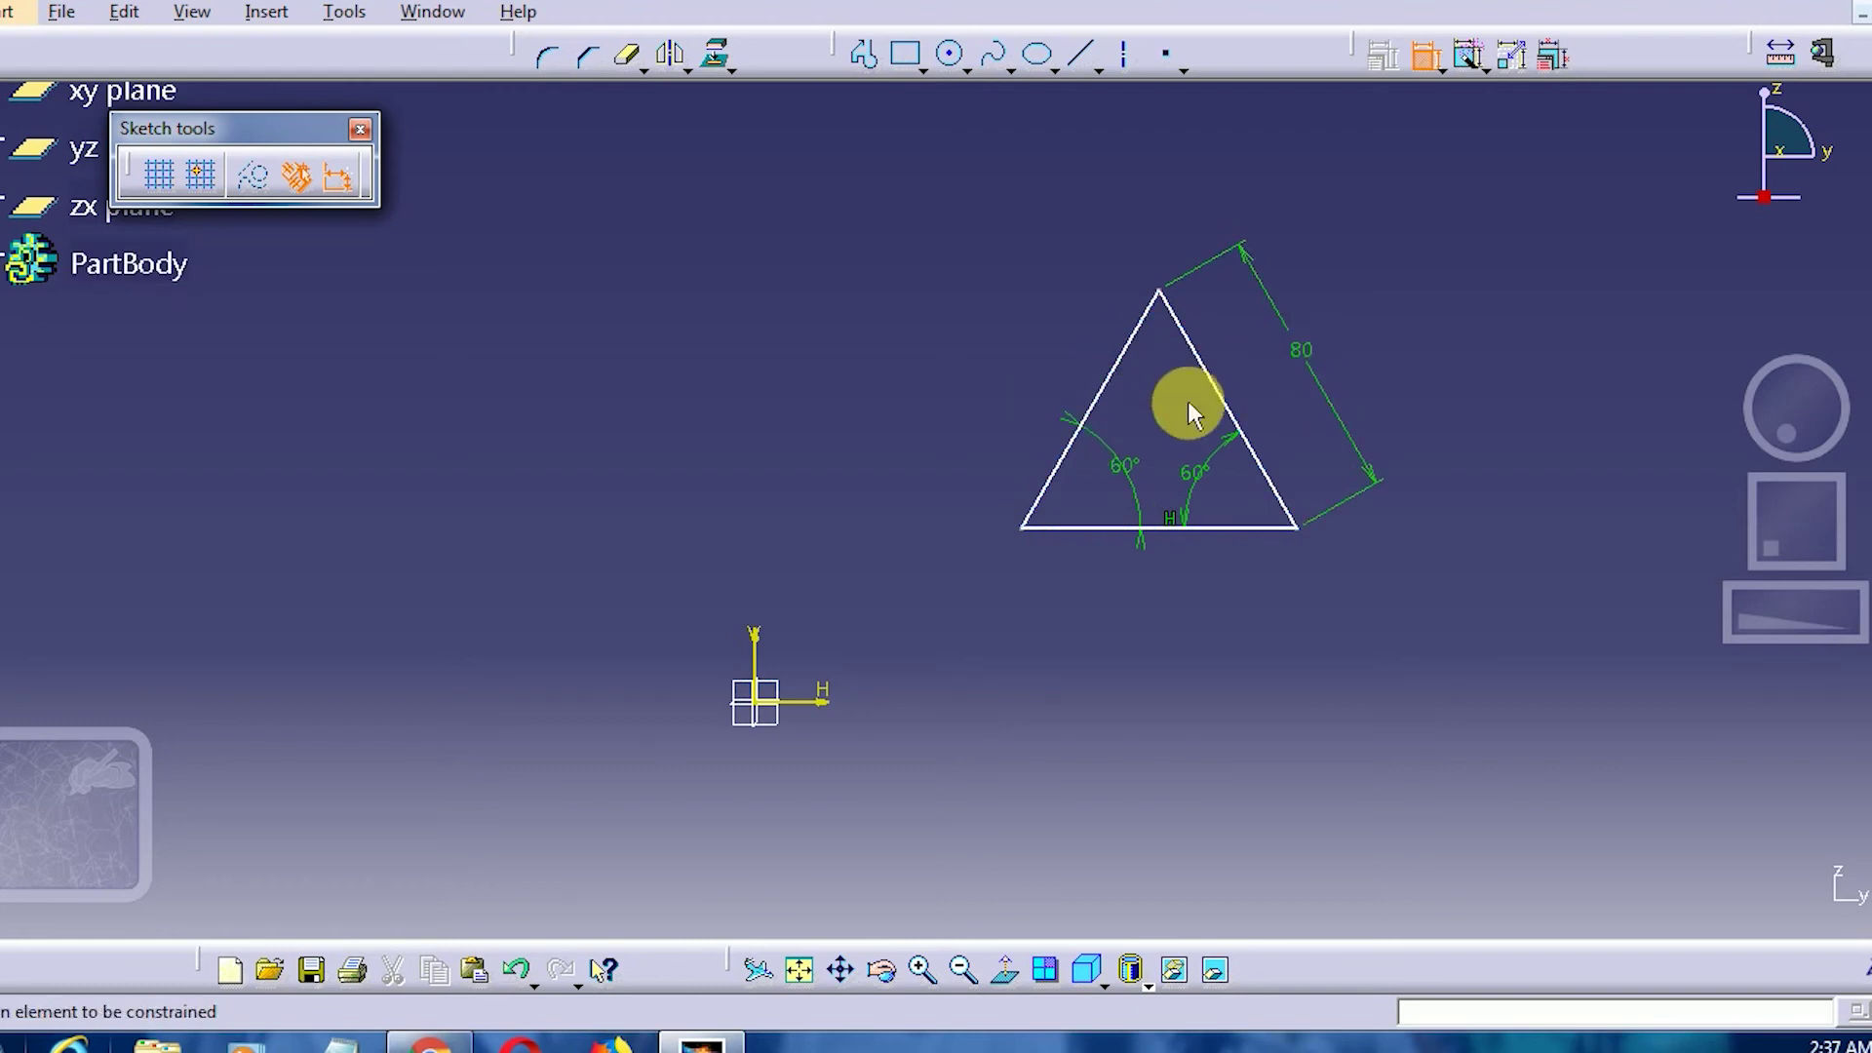
click(1430, 58)
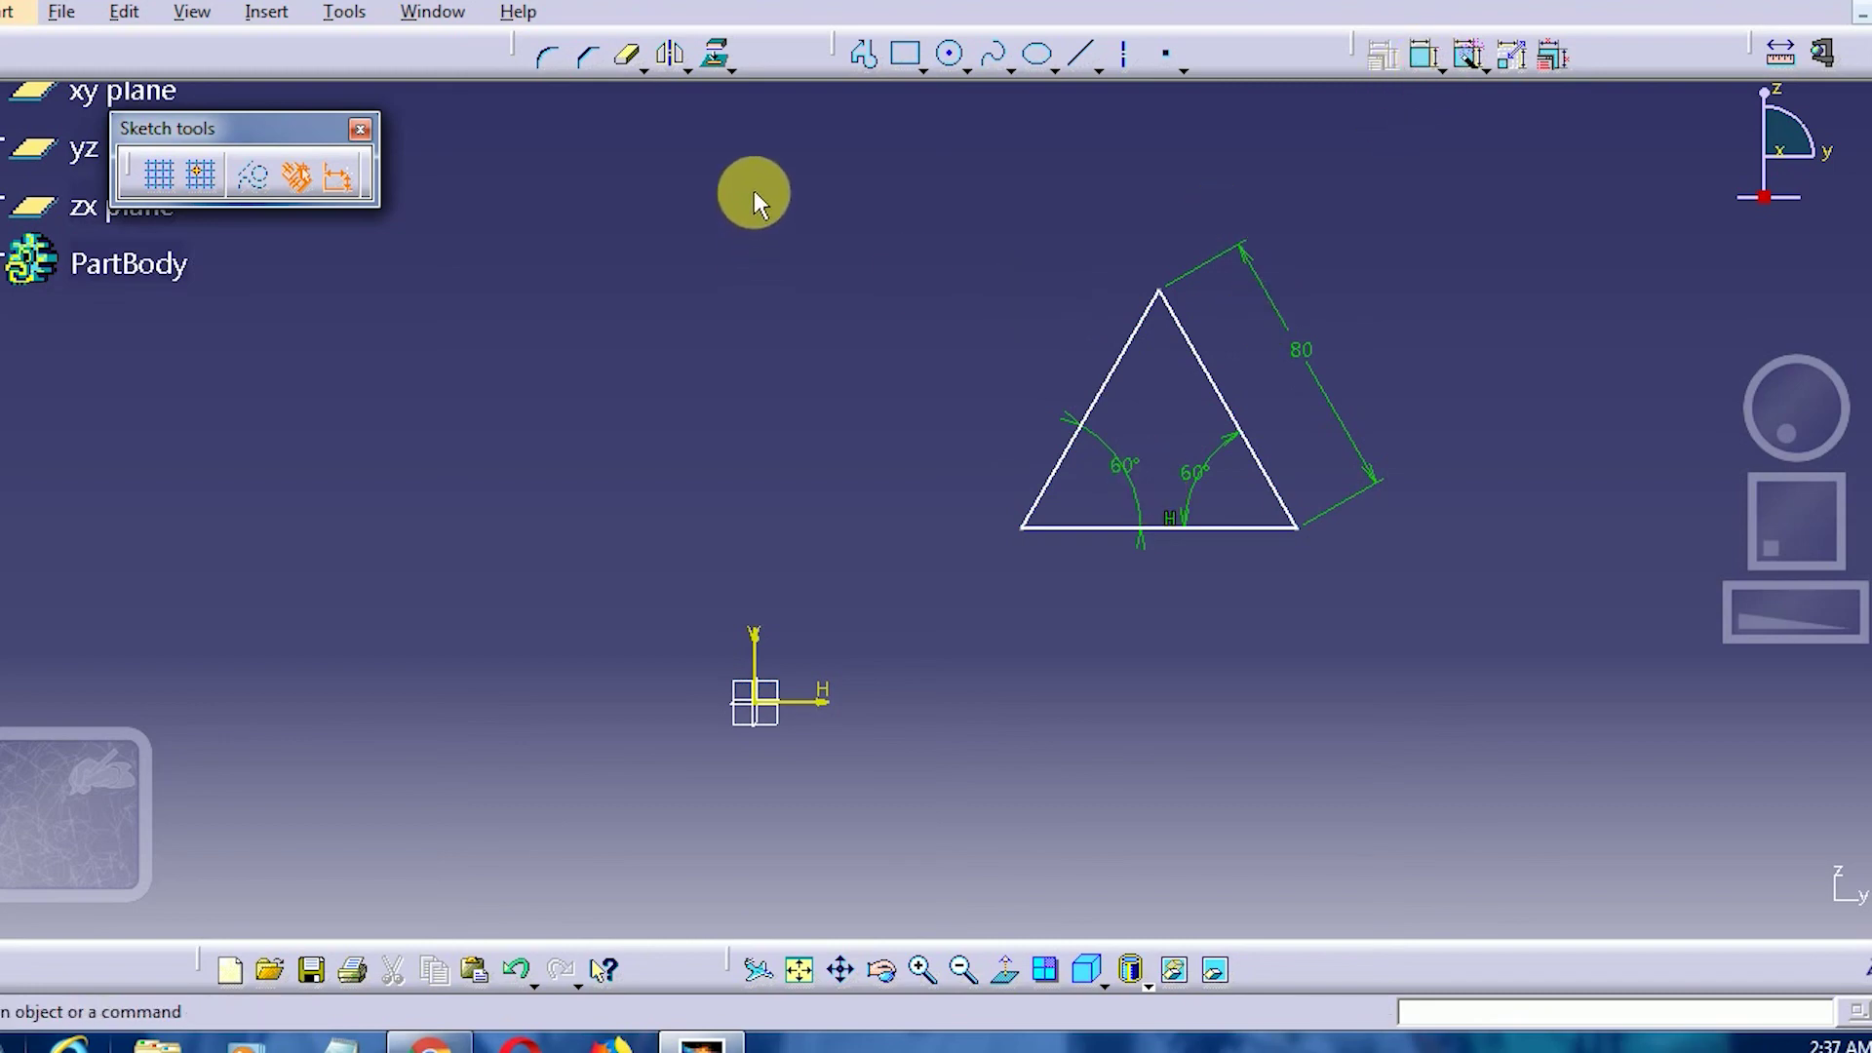
drag(753, 195, 1484, 669)
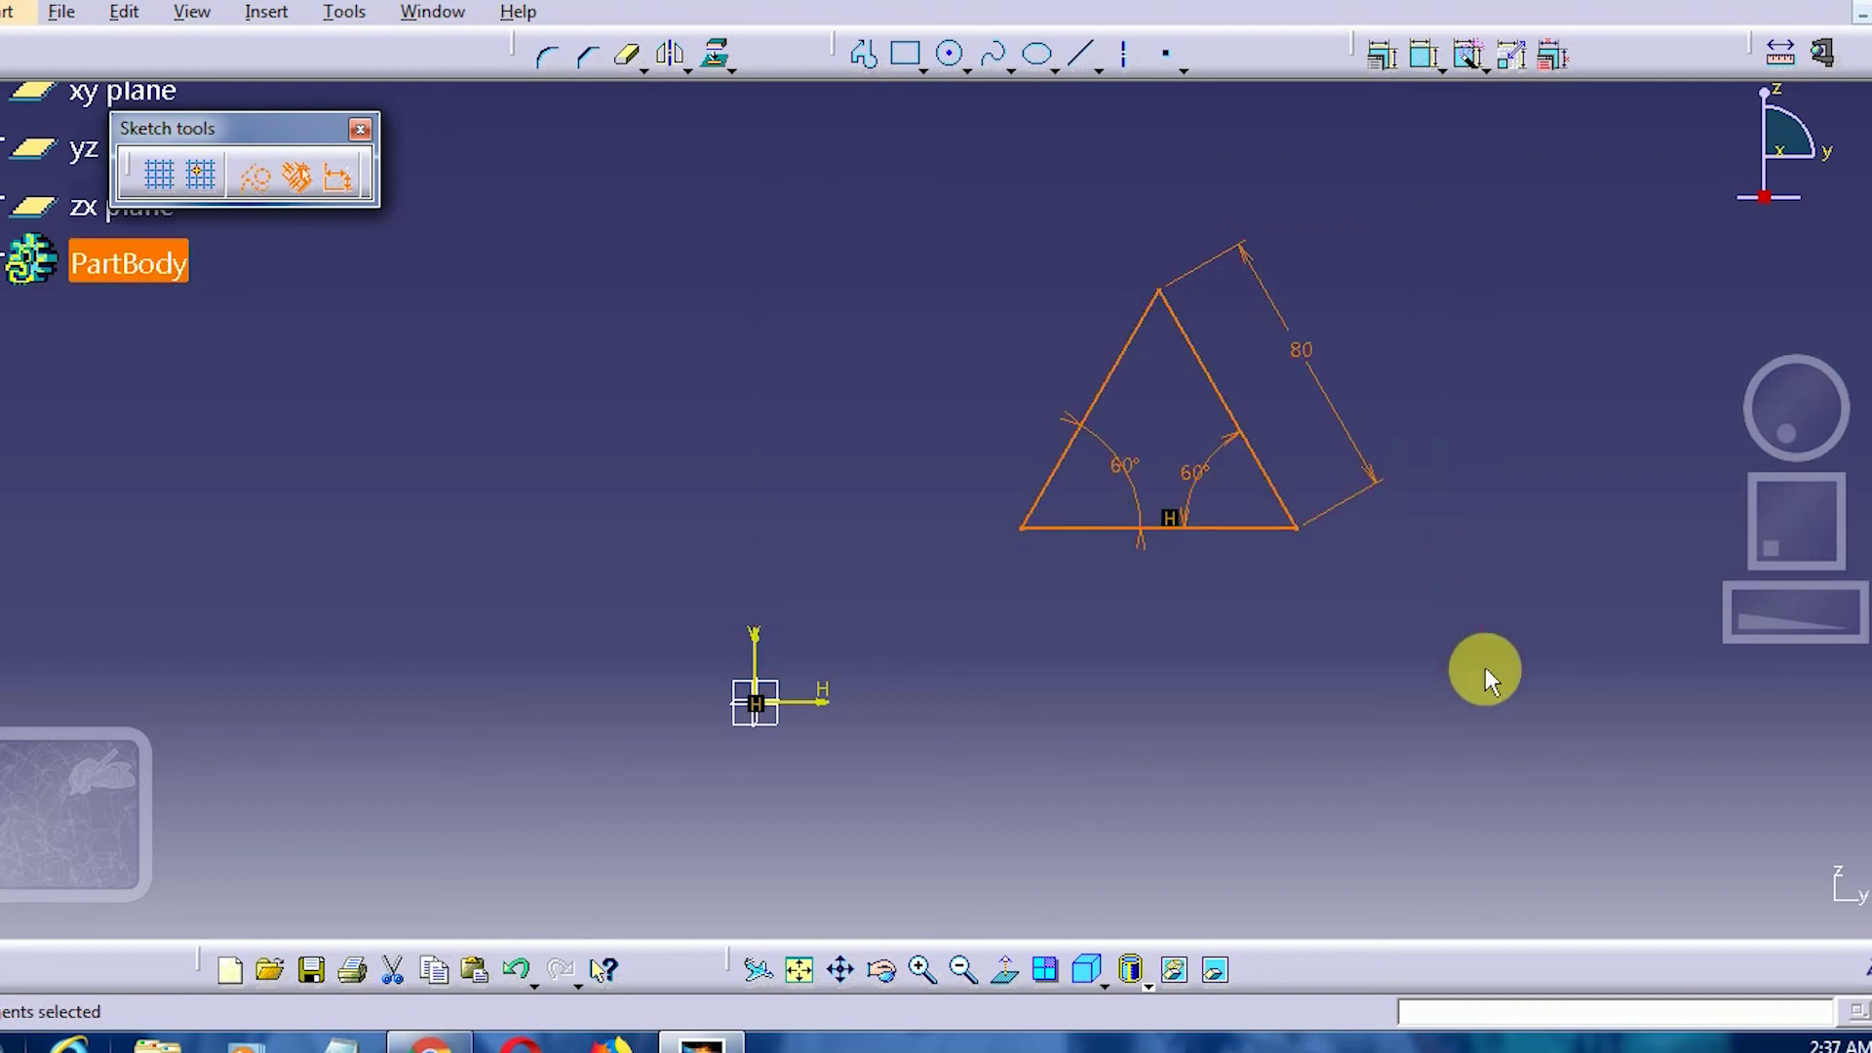